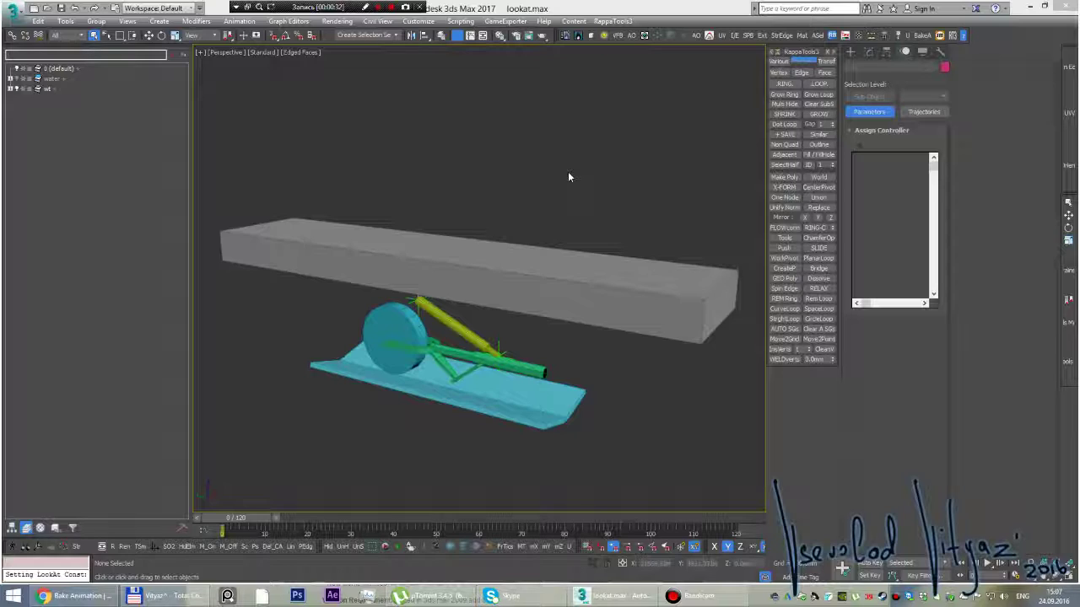
- Orbit and step back through earlier views of the rig, then select the grey beam
mouse_move(464, 298)
alt+middle_down()
mouse_move(439, 293)
mouse_move(481, 291)
mouse_move(461, 285)
alt+middle_up()
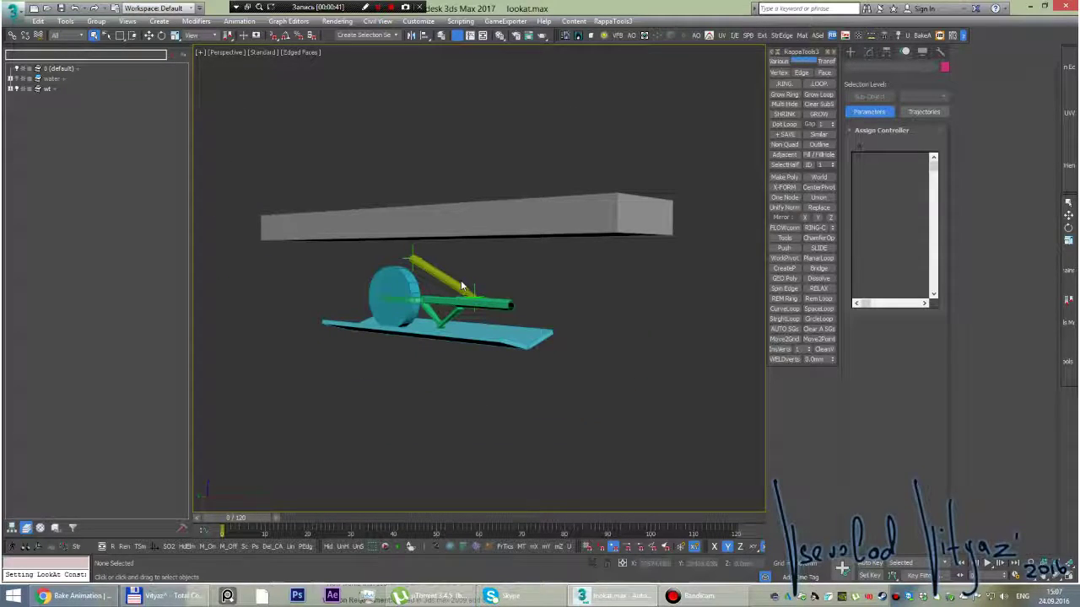
scroll(454, 271, up, 3)
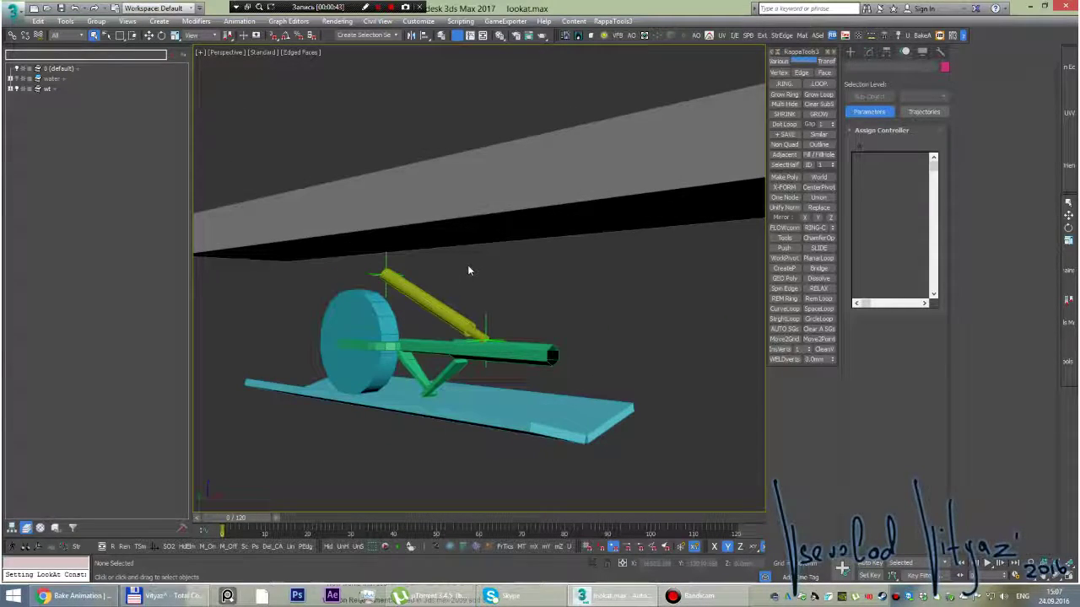
key(shift+z)
key(shift+z)
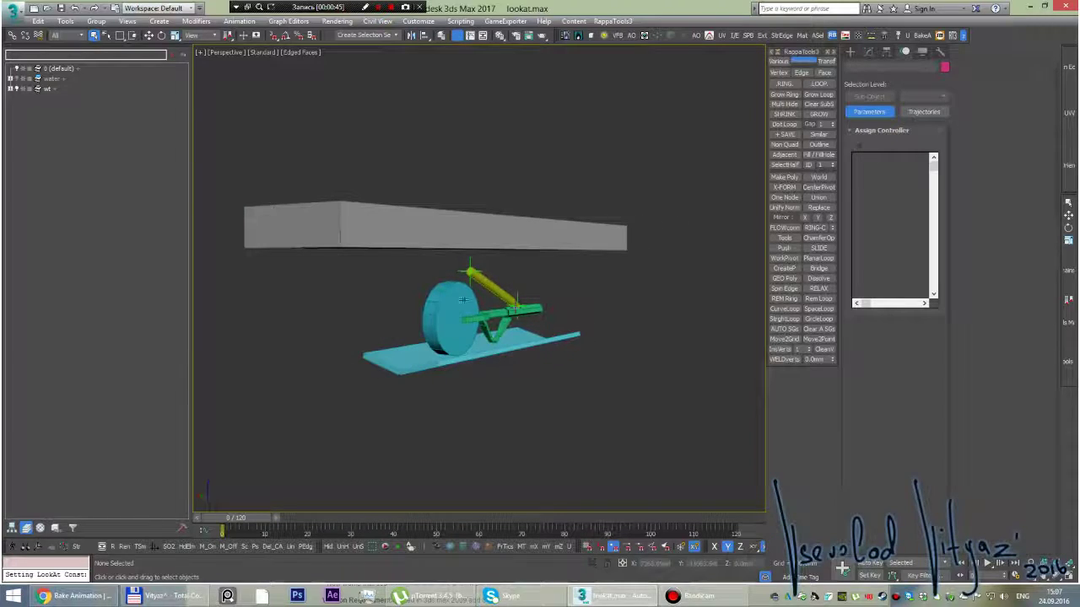
key(shift+z)
key(shift+z)
key(shift+z)
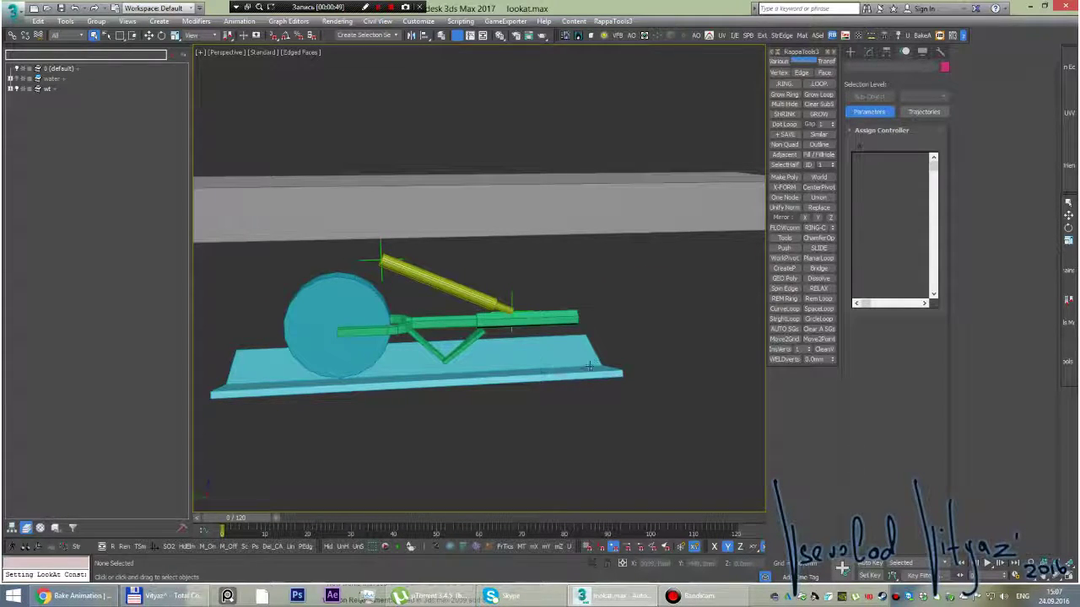
key(shift+z)
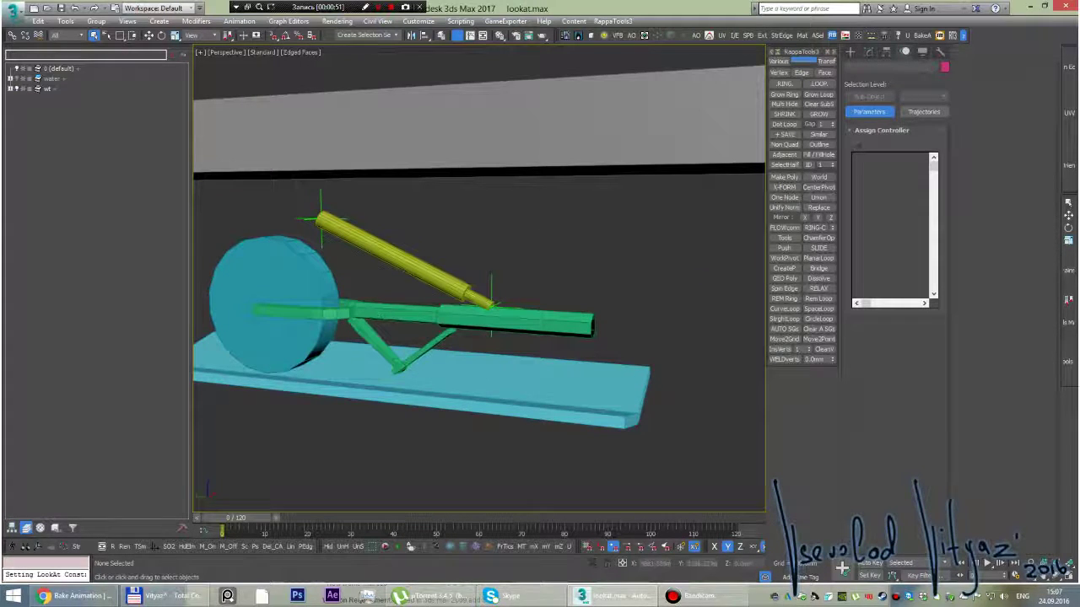
key(shift+z)
key(shift+z)
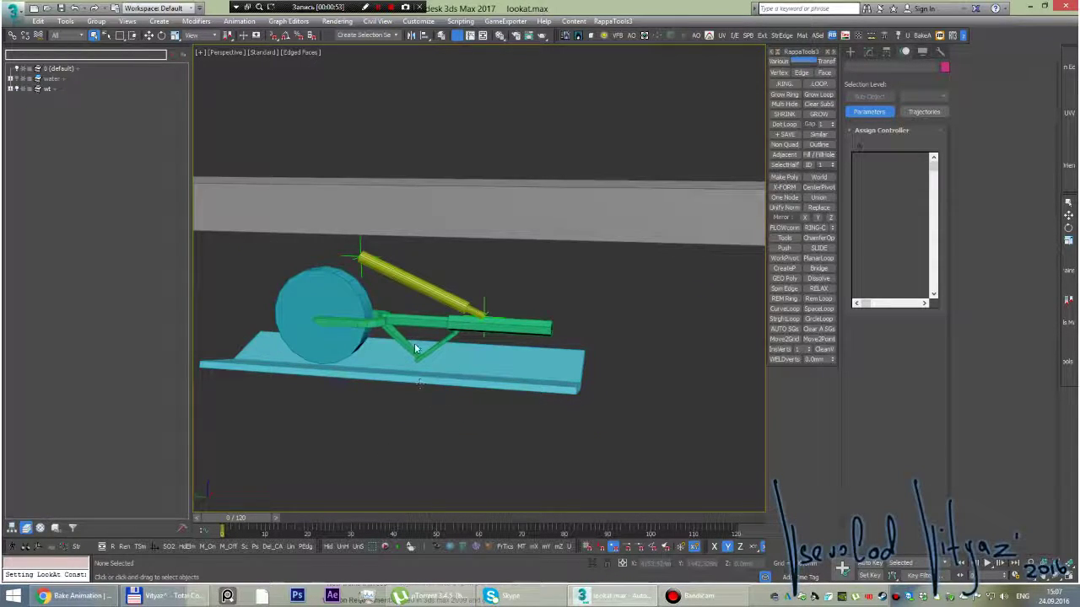
key(shift+z)
key(shift+z)
key(shift+z)
key(shift+z)
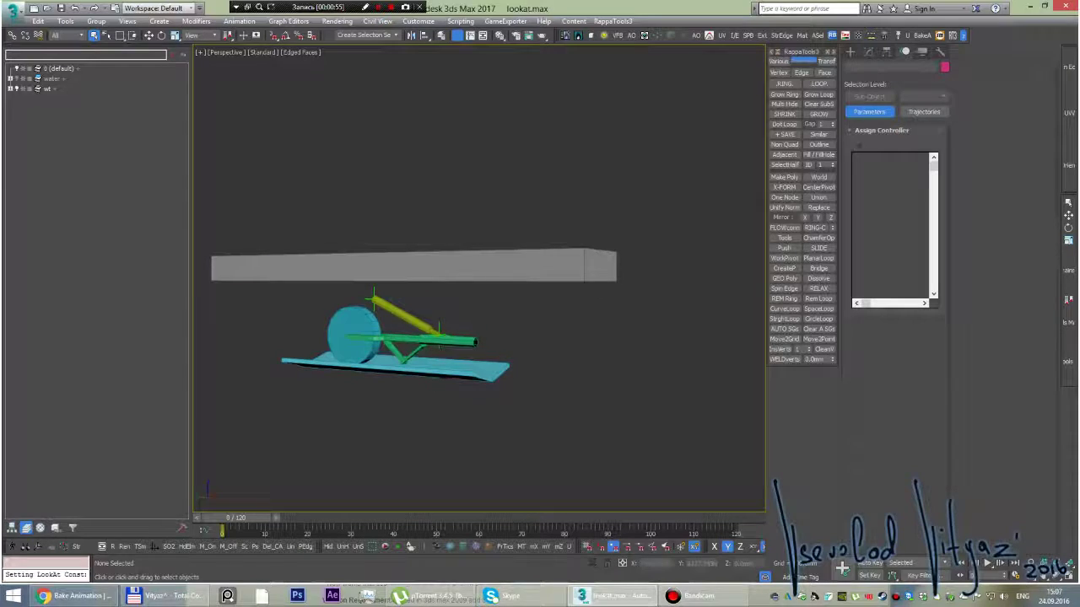
click(468, 268)
- Orbit along the beam and play the animation to frame 120, then rewind to frame 0
alt+middle_drag(472, 301, 464, 296)
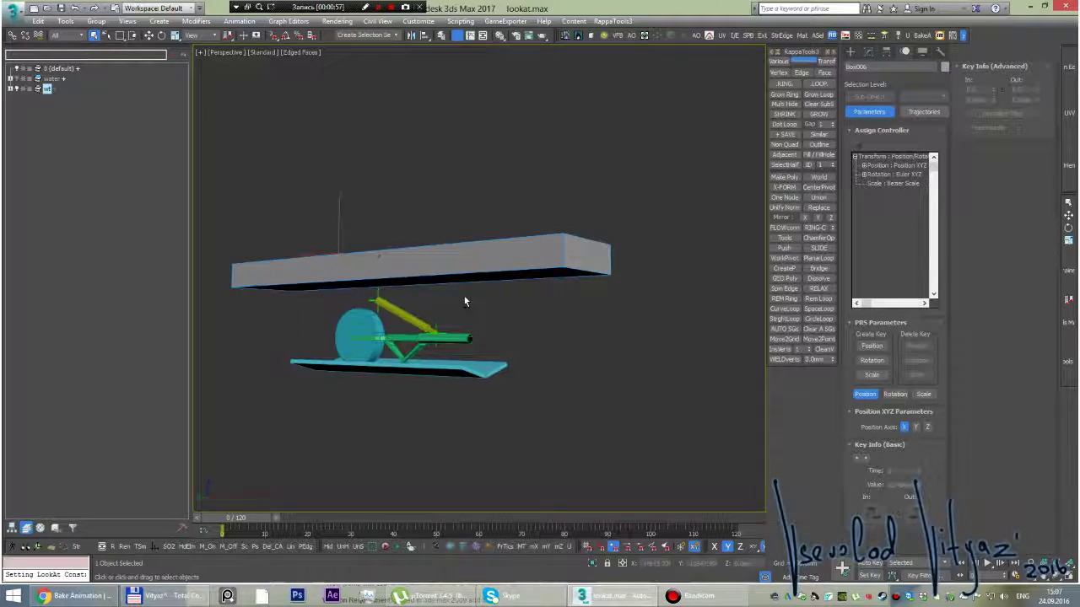
click(418, 319)
scroll(434, 304, up, 3)
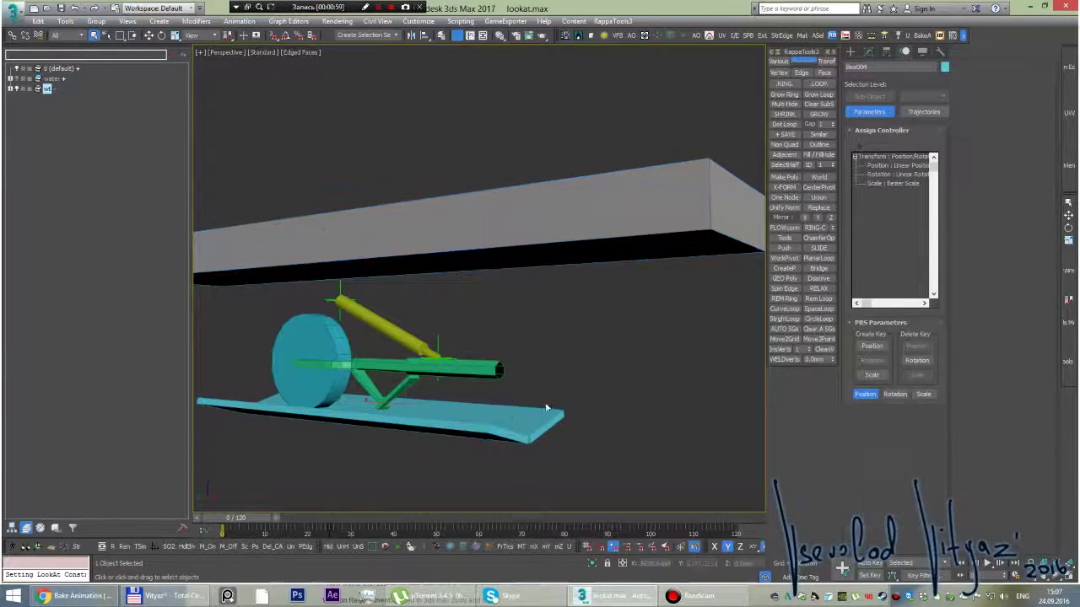
alt+middle_drag(545, 408, 497, 405)
mouse_move(462, 444)
alt+middle_down()
mouse_move(461, 369)
mouse_move(438, 337)
mouse_move(432, 360)
alt+middle_up()
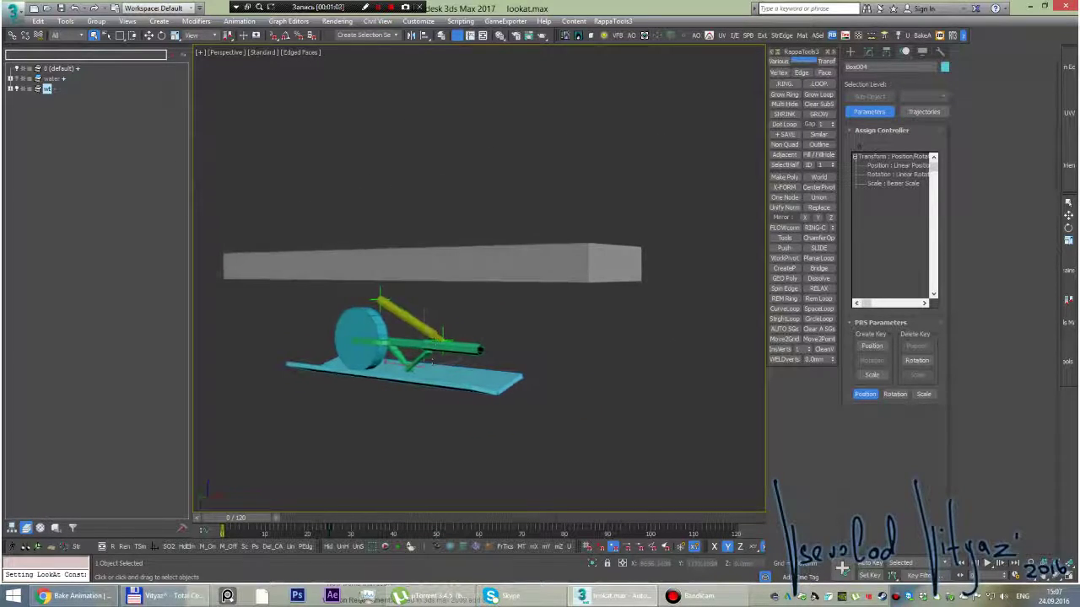
alt+middle_drag(567, 356, 520, 338)
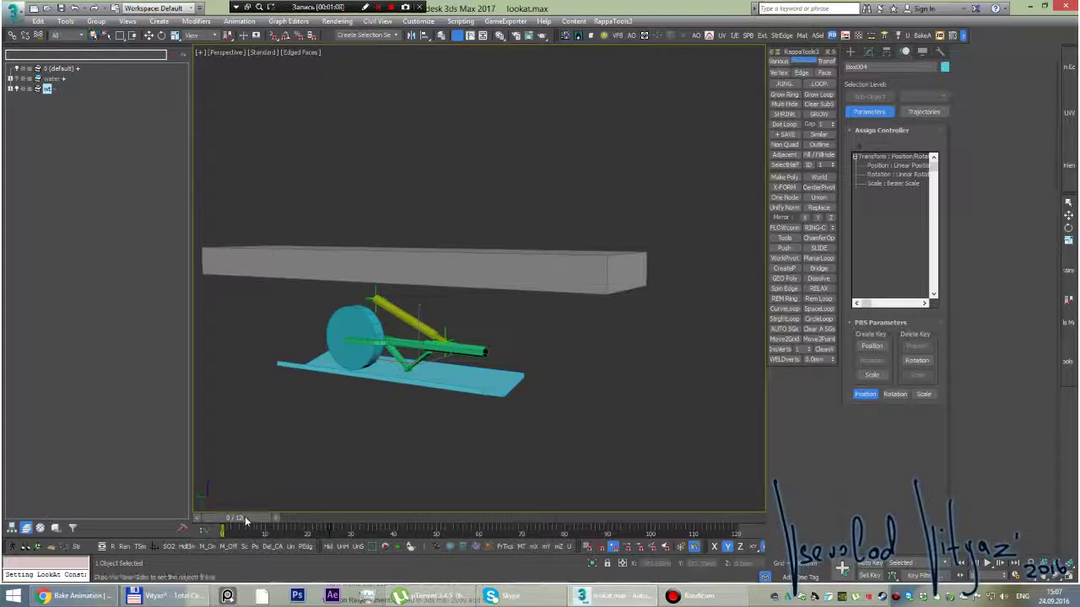
drag(251, 523, 725, 521)
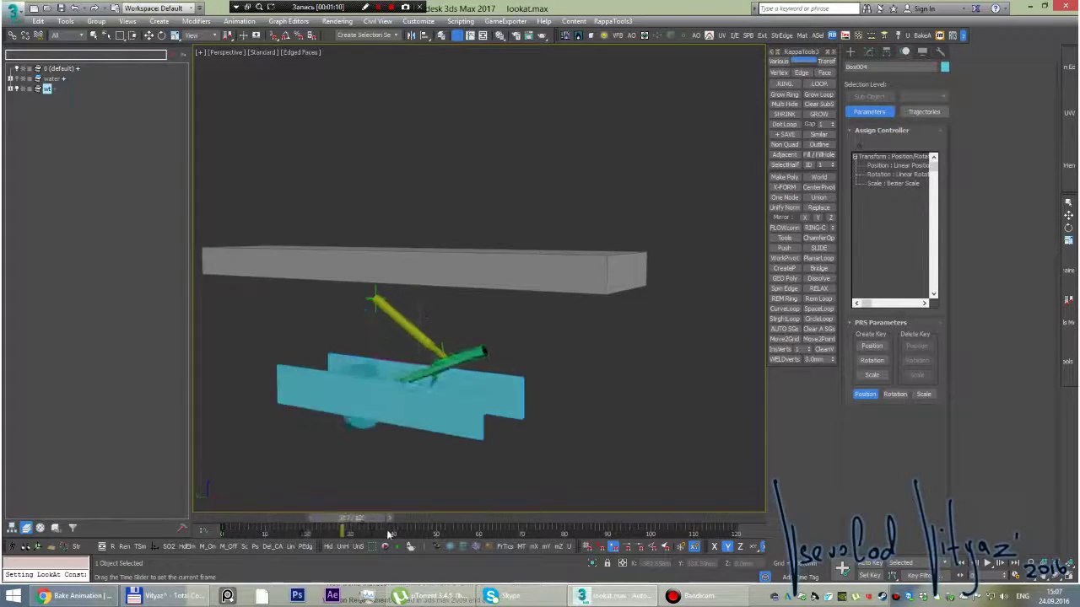
alt+middle_drag(550, 393, 574, 458)
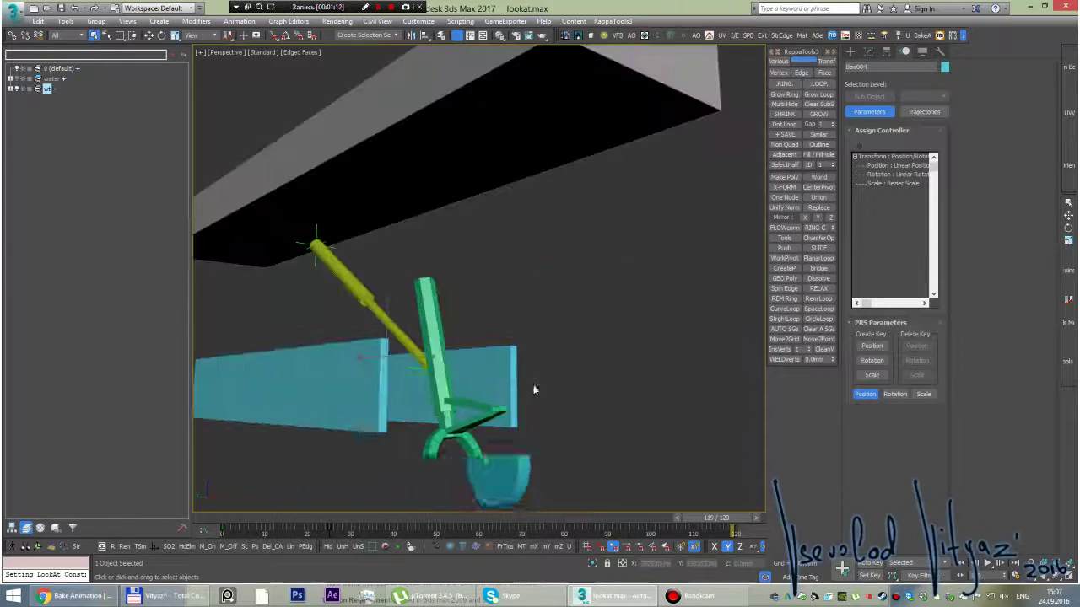
drag(721, 516, 182, 531)
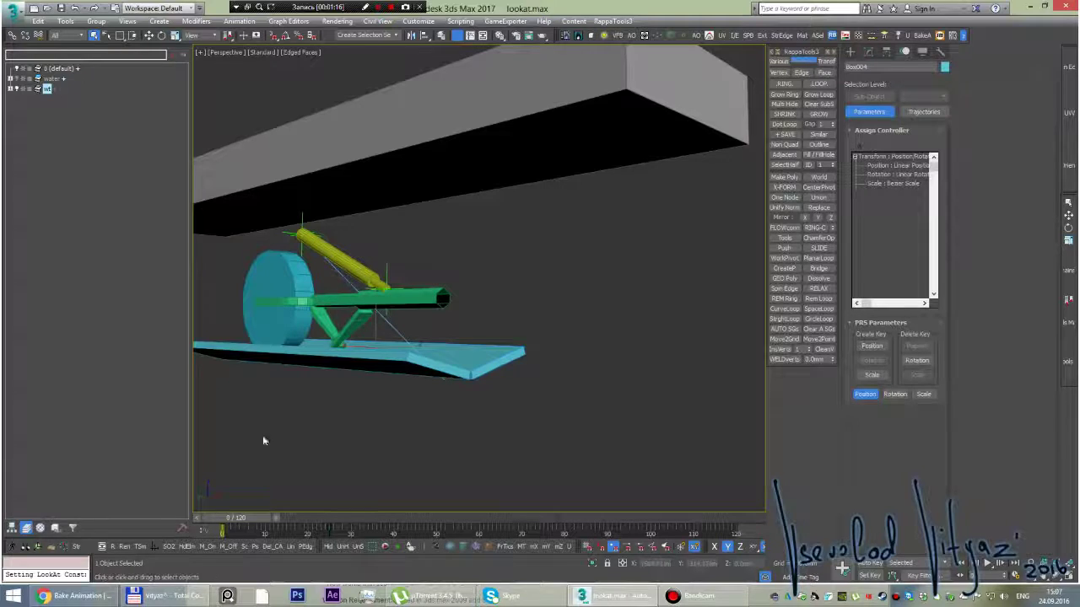
- Select the yellow hydra1 cylinder to reveal its Position XYZ and Rotation List controllers
alt+middle_drag(262, 435, 286, 422)
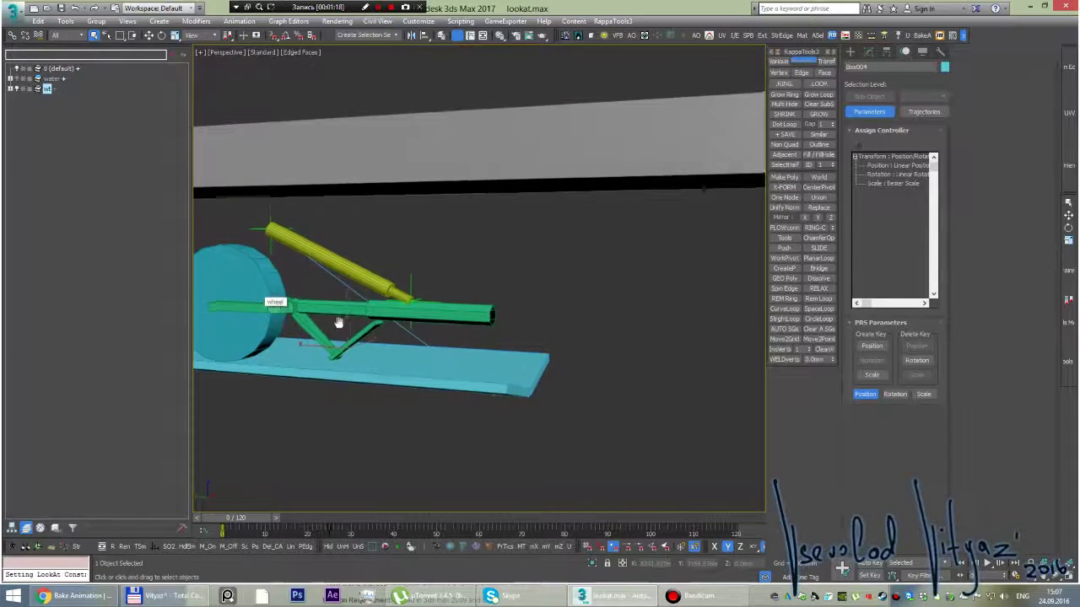
alt+middle_drag(278, 308, 358, 354)
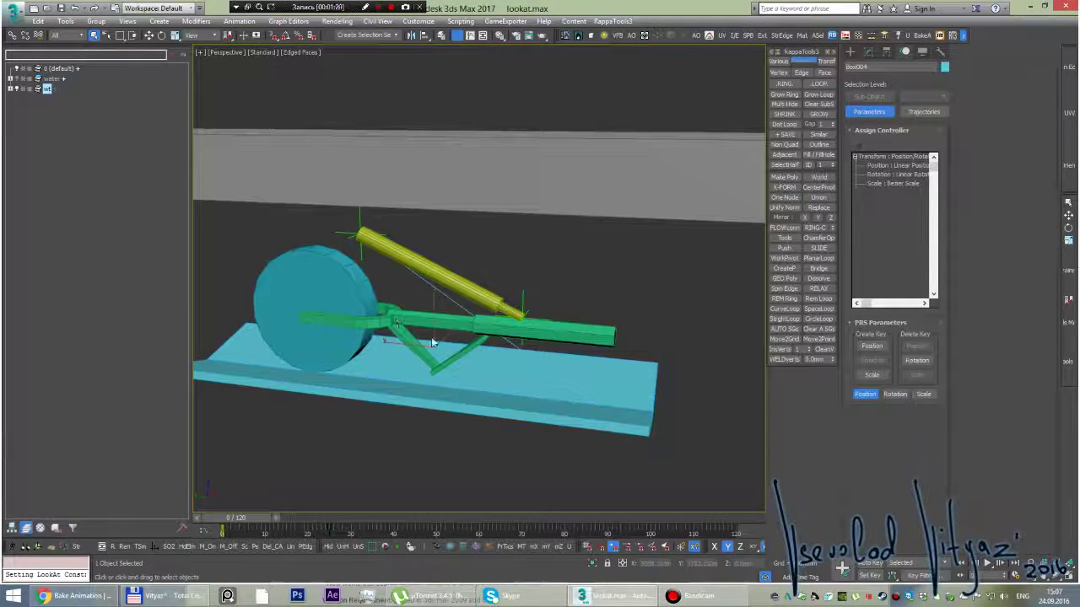
alt+middle_drag(480, 349, 462, 348)
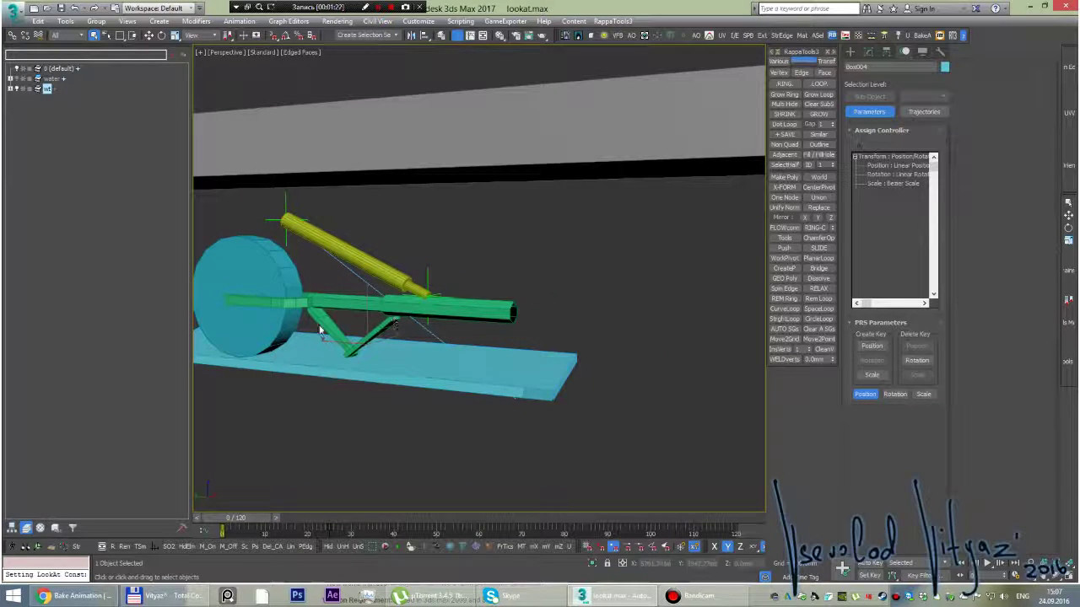
alt+middle_drag(366, 344, 367, 346)
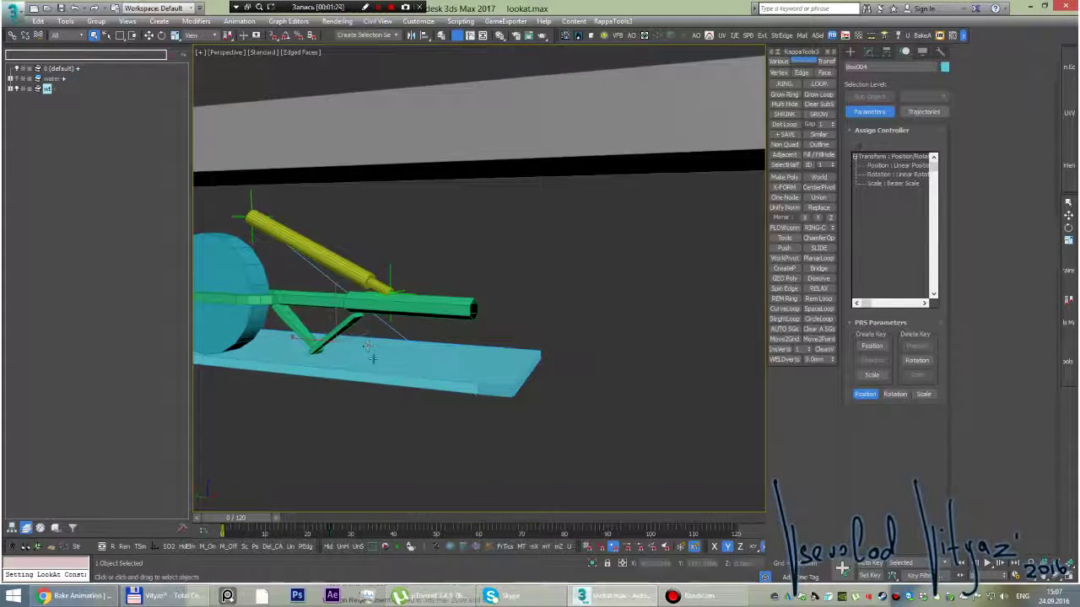
alt+middle_drag(323, 461, 351, 295)
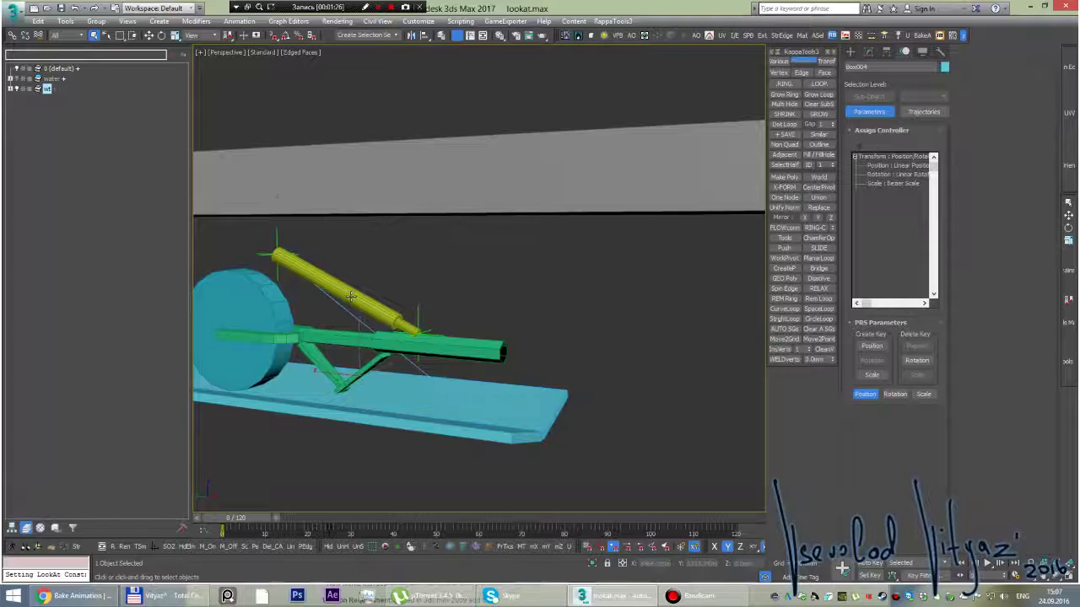
click(351, 295)
key(w)
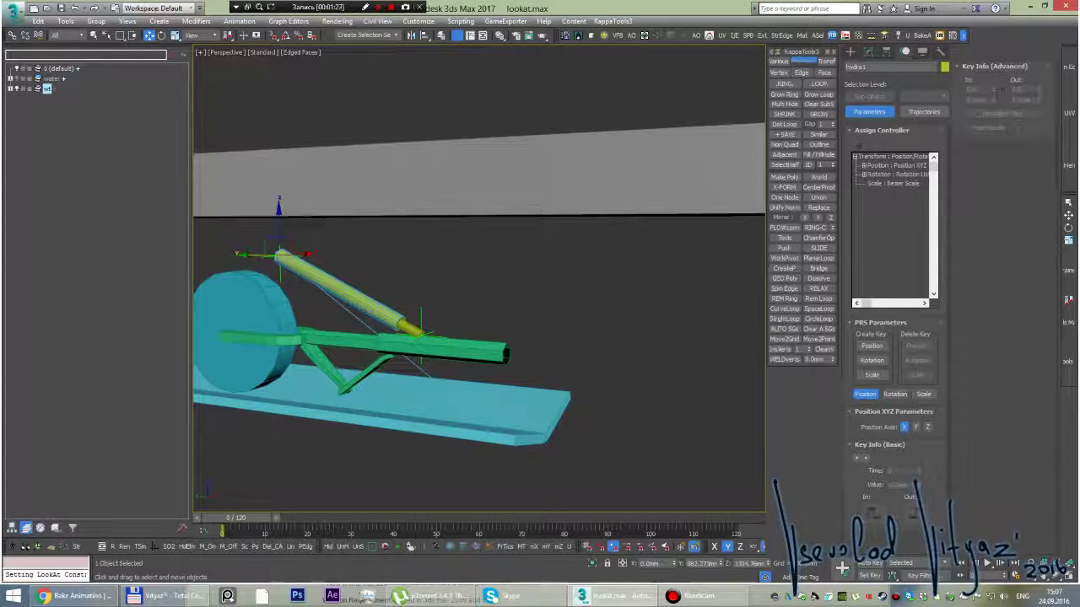
- Scrub the animation to frames 81 and 100, then rewind to frame 0
alt+middle_drag(365, 326, 382, 455)
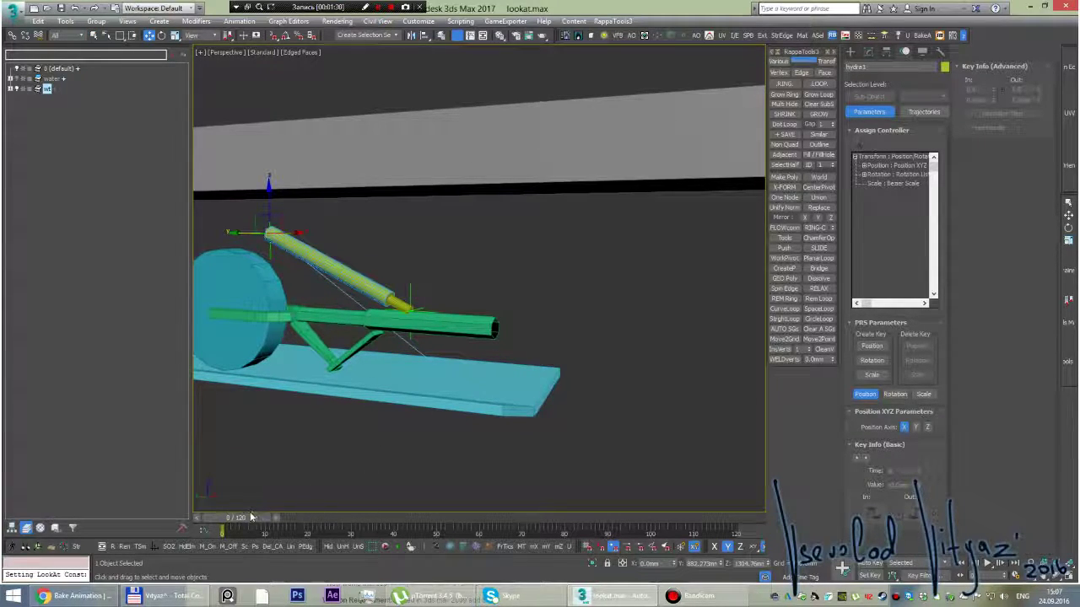
mouse_move(251, 516)
mouse_down()
mouse_move(598, 496)
mouse_move(654, 479)
mouse_up()
middle_drag(550, 341, 528, 309)
mouse_move(644, 500)
mouse_down()
mouse_move(172, 475)
mouse_move(650, 510)
mouse_up()
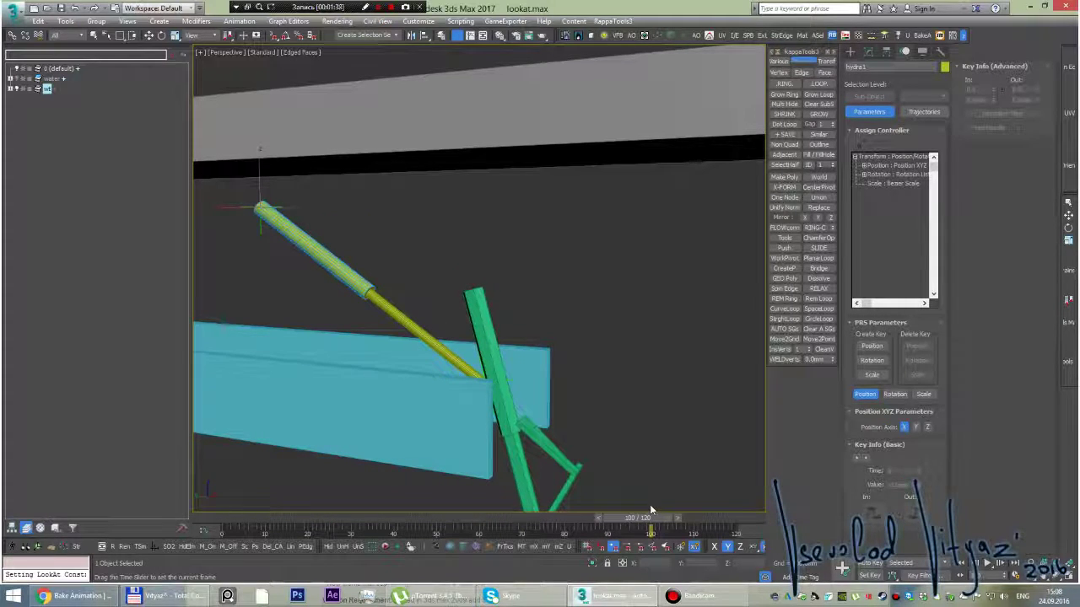
- Select the green wheel strut, swing it back up and scrub to an earlier frame
key(w)
mouse_move(518, 313)
middle_down()
mouse_move(560, 374)
mouse_move(506, 279)
middle_up()
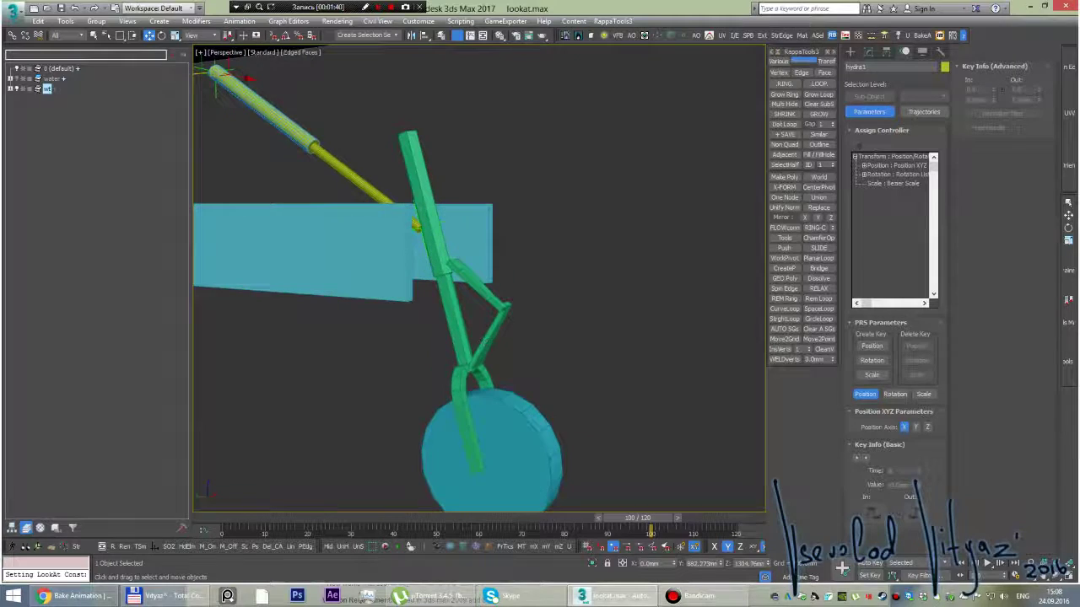
click(493, 398)
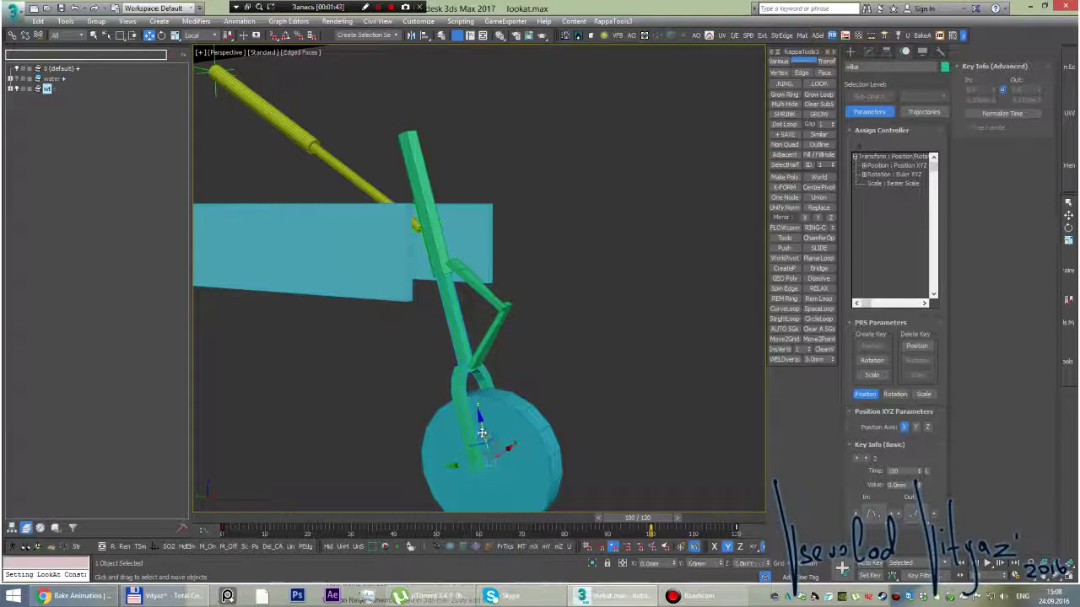
drag(481, 433, 479, 429)
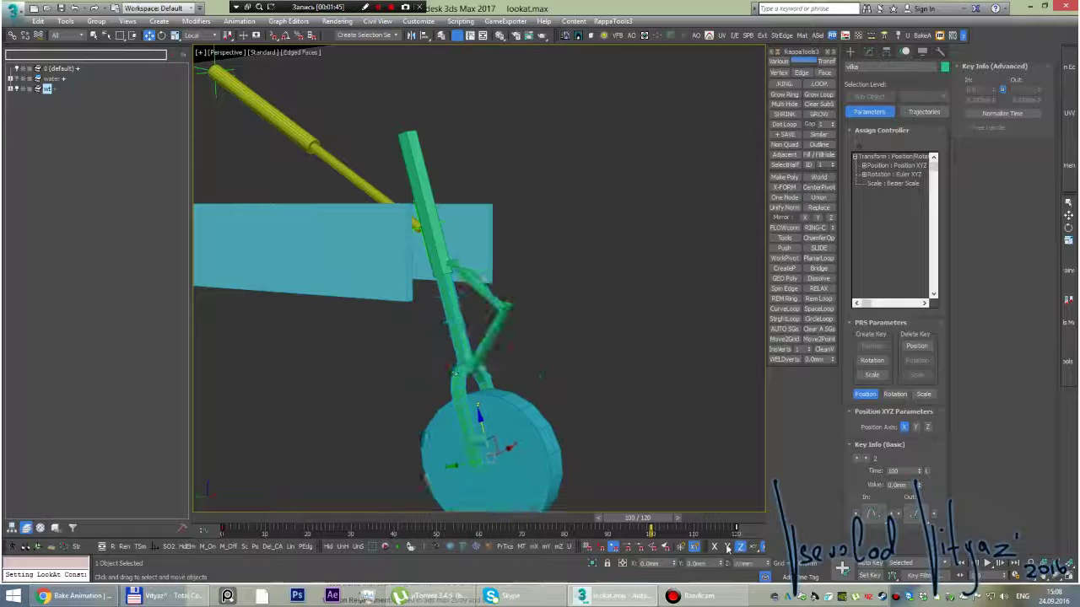
drag(663, 517, 222, 519)
scroll(283, 458, down, 3)
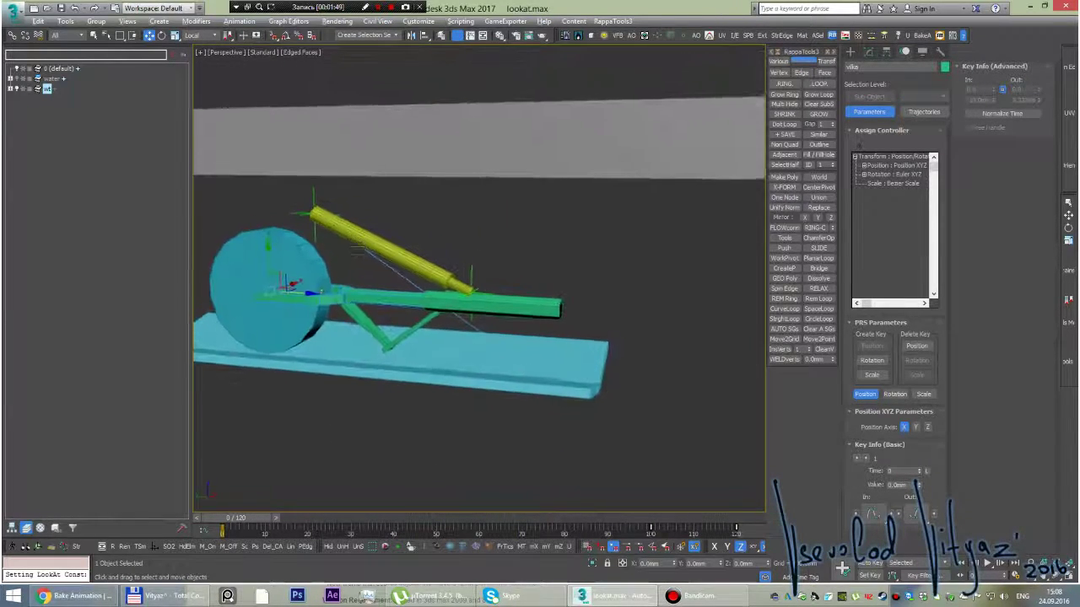
scroll(378, 311, up, 2)
- Inspect hydra1's rotation controller layers and make the cylinder aim at the Point002 helper
click(344, 217)
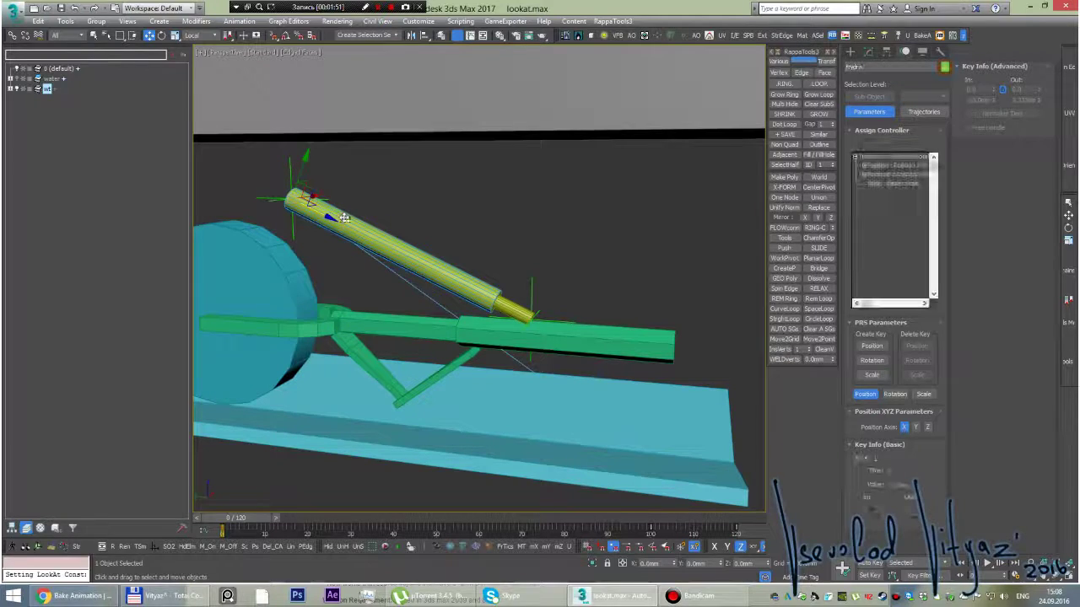
alt+middle_drag(344, 218, 393, 239)
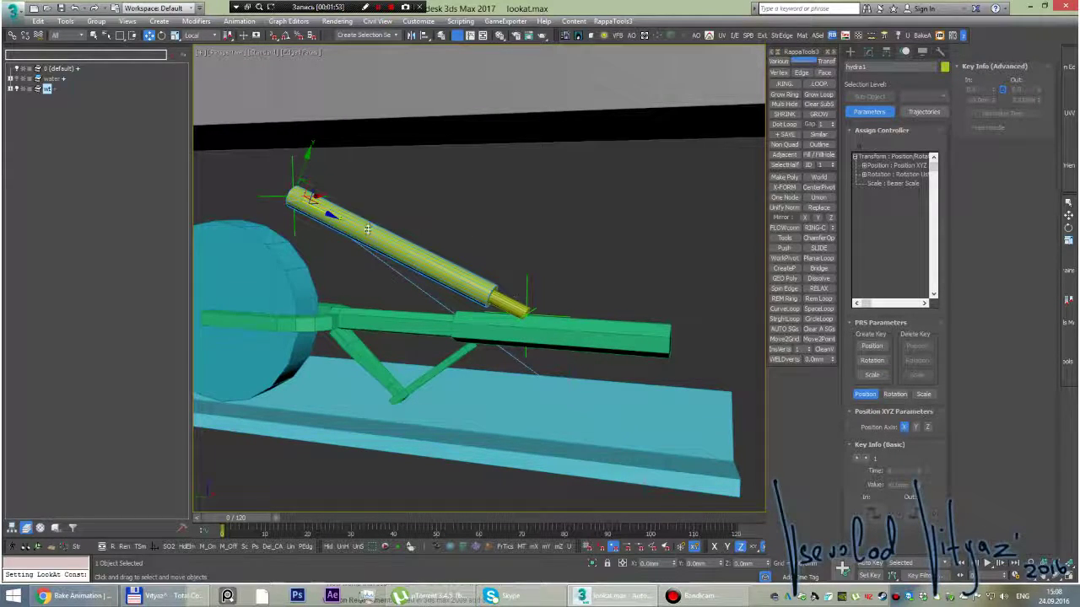
click(895, 176)
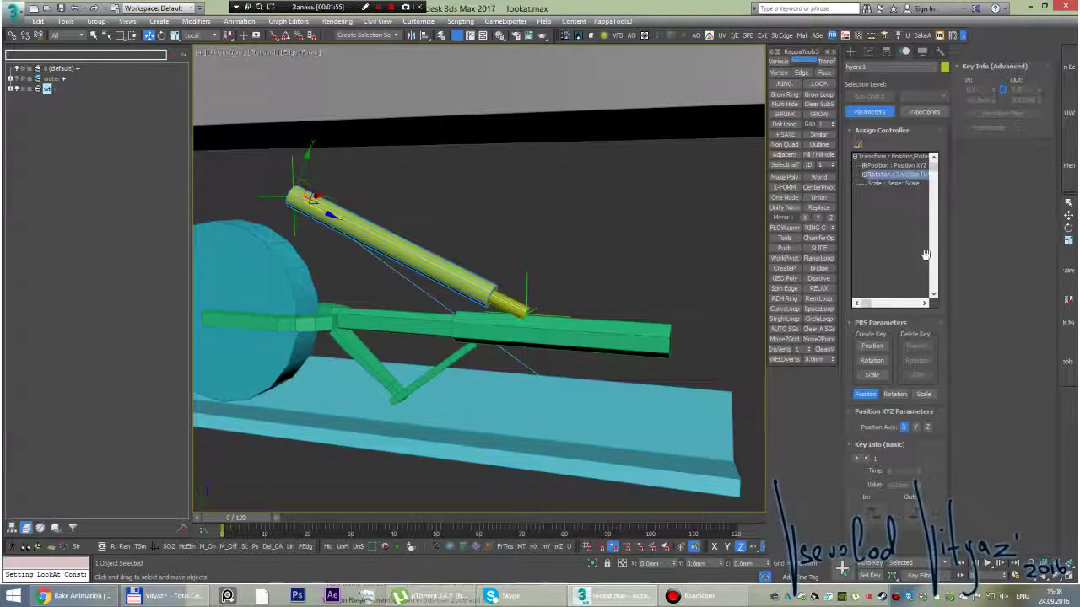
click(895, 394)
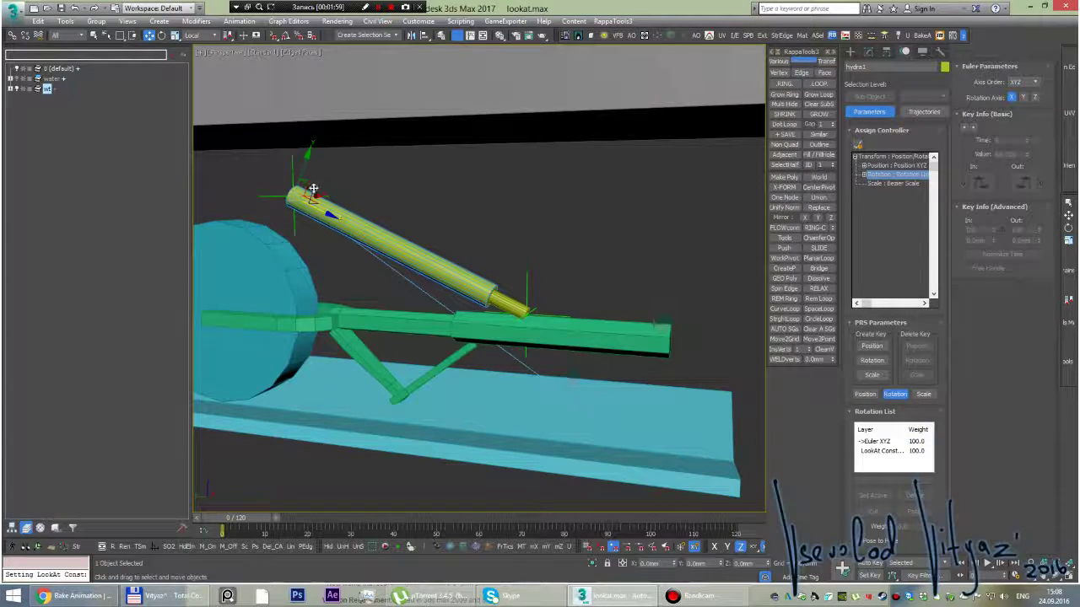
click(524, 294)
click(527, 288)
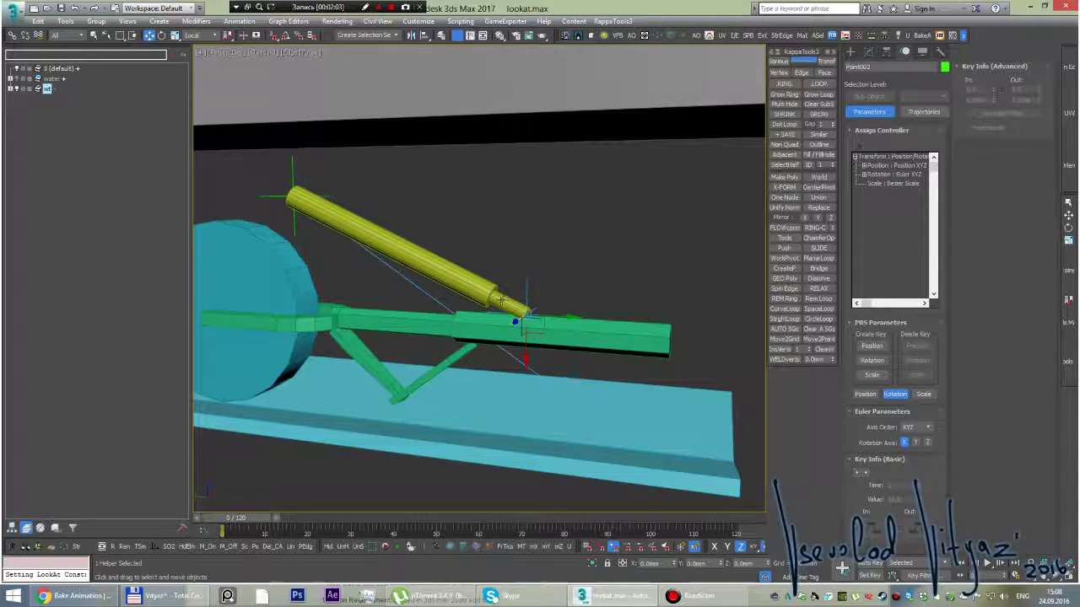
- Select the base helper point, the green bar Box006 and the green arm Object001
click(290, 166)
middle_drag(568, 365, 551, 351)
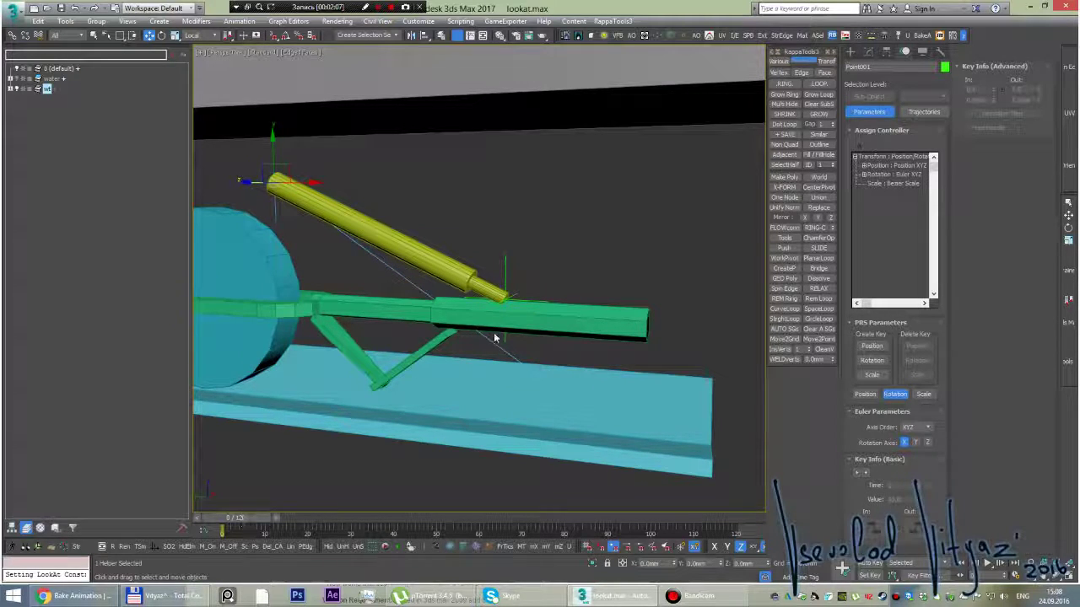
click(284, 96)
scroll(339, 163, down, 3)
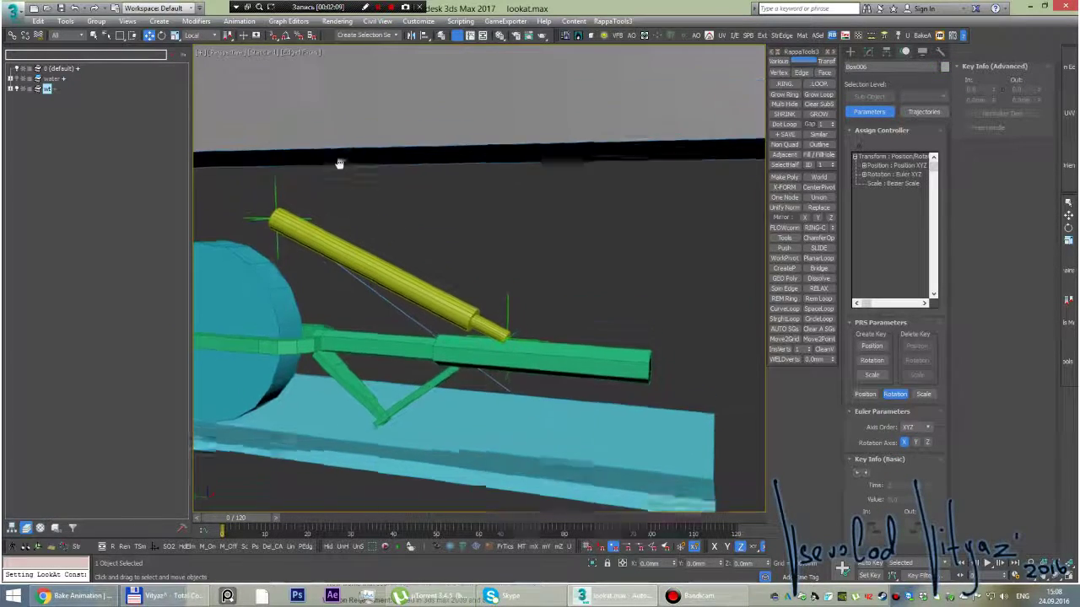
scroll(464, 270, up, 4)
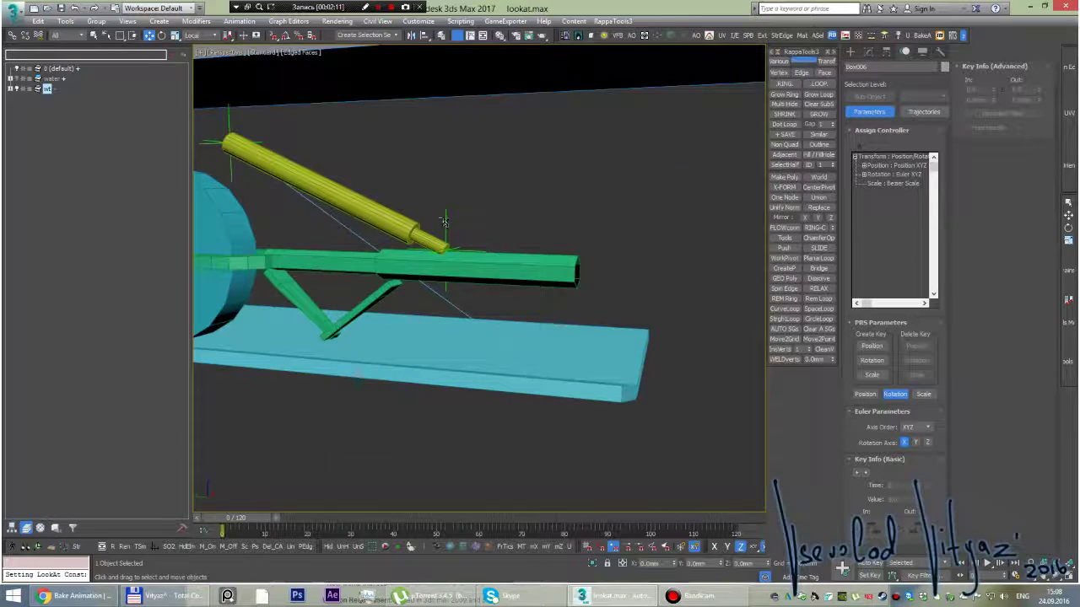
click(441, 253)
click(506, 270)
scroll(513, 284, down, 3)
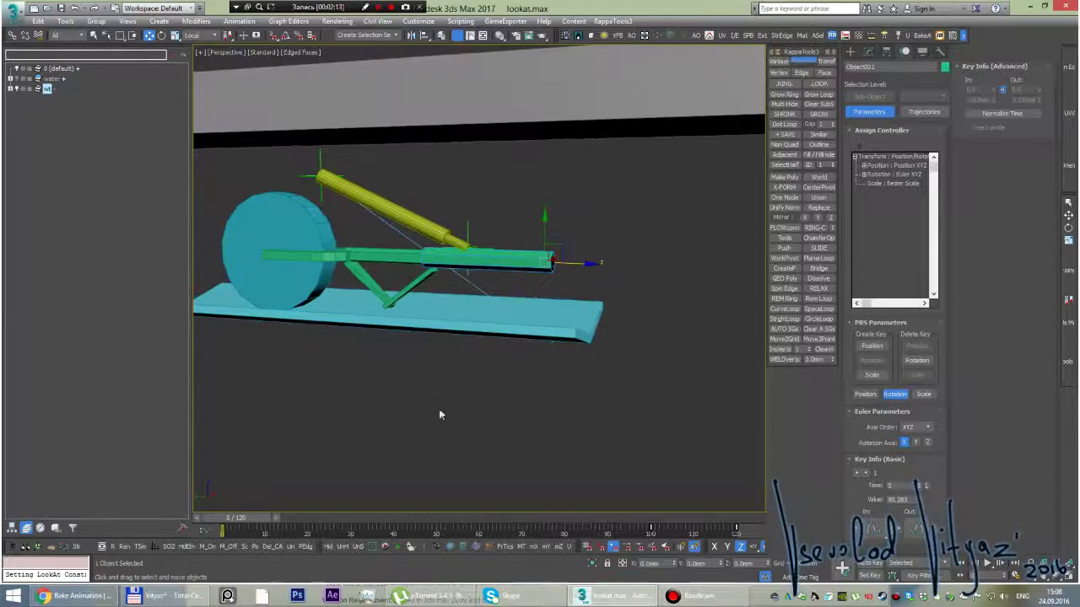
- Advance the animation to frame 30 and orbit around the mechanism
mouse_move(247, 519)
mouse_down()
mouse_move(412, 521)
mouse_move(678, 493)
mouse_move(245, 469)
mouse_move(204, 457)
mouse_up()
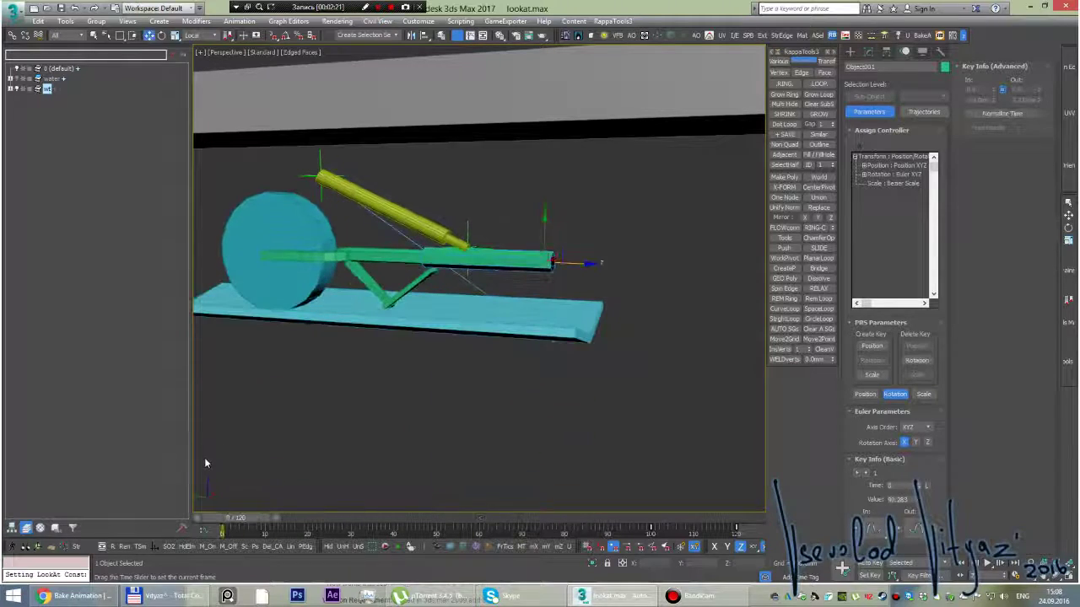
key(w)
scroll(478, 270, down, 2)
alt+middle_drag(478, 270, 650, 149)
- Choose Damper from the Dynamics Objects category under Create > Geometry
click(869, 51)
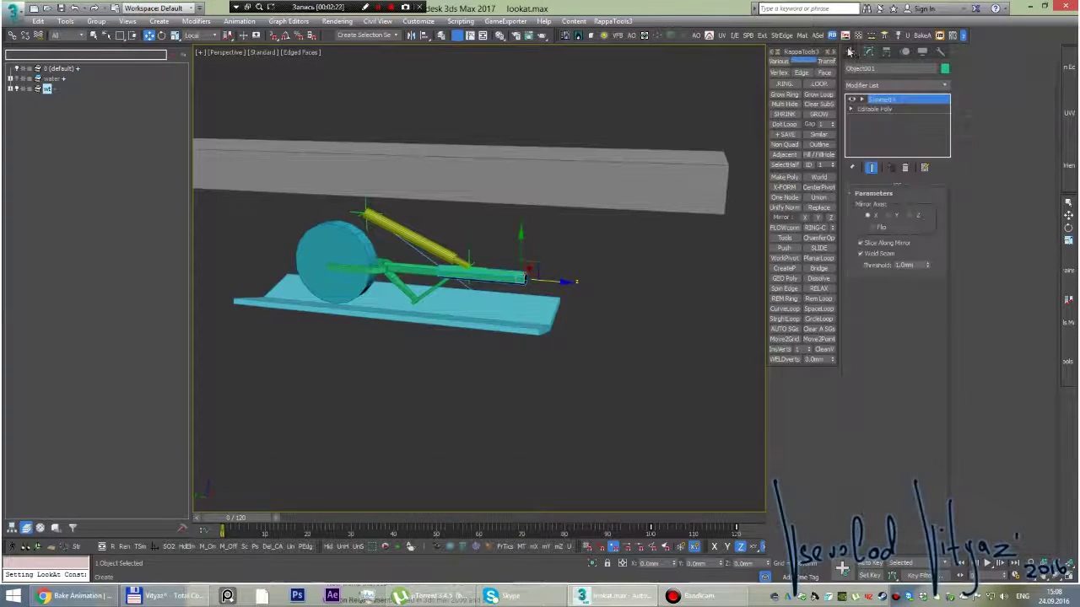
click(850, 51)
click(894, 84)
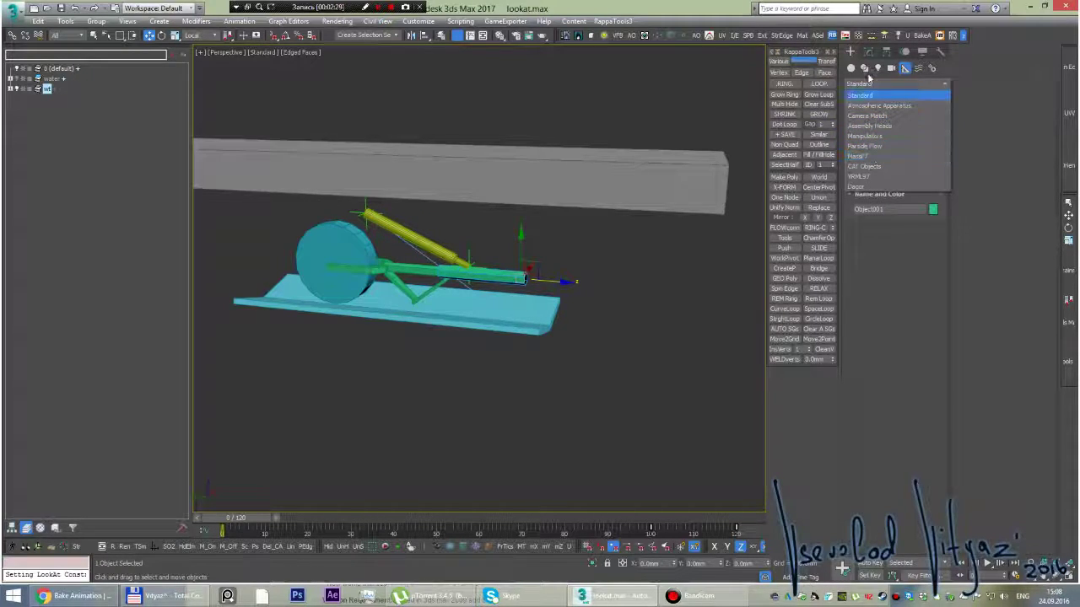
click(852, 68)
click(885, 83)
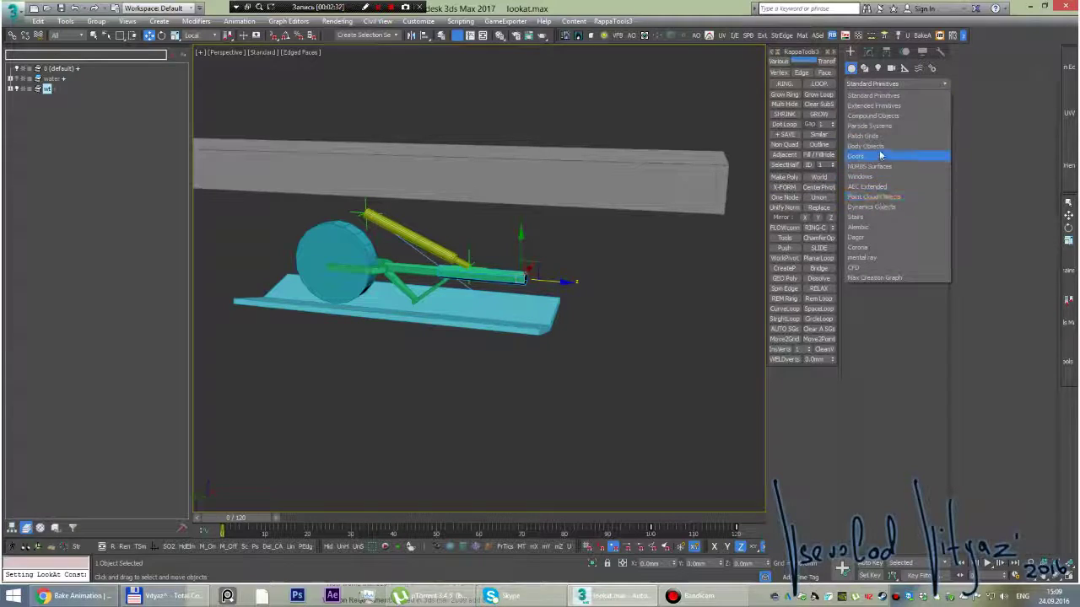
click(877, 207)
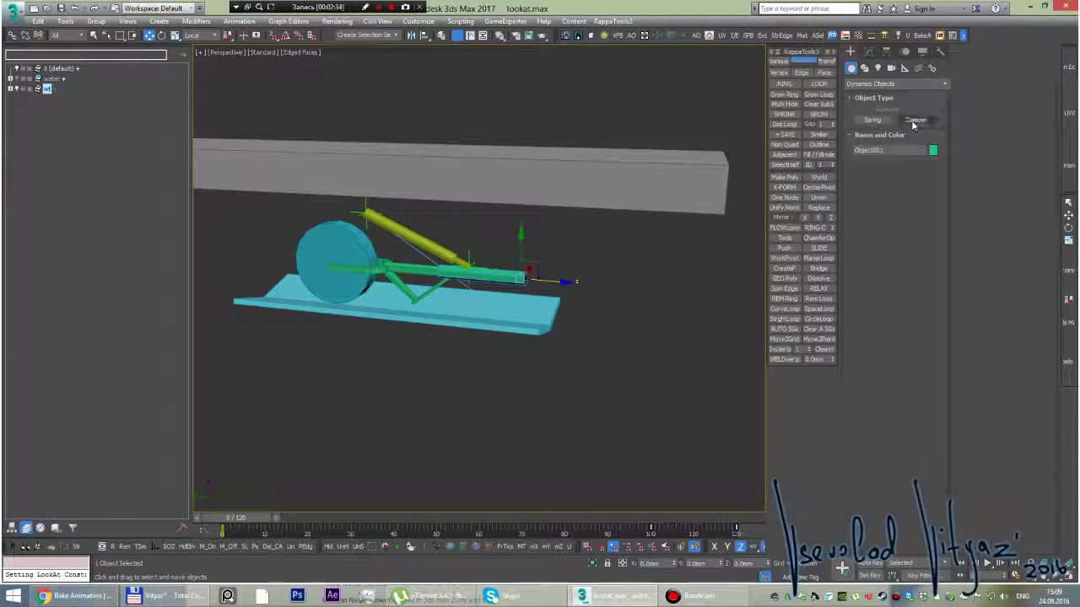
click(916, 120)
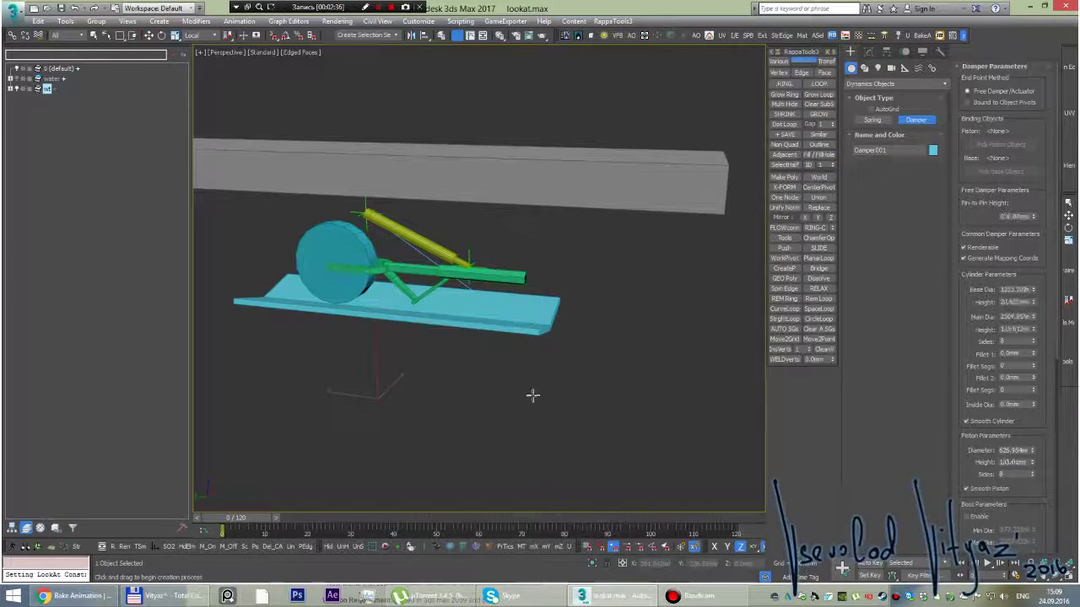
- Draw a damper below the mechanism and move it to the lower right
drag(525, 279, 489, 277)
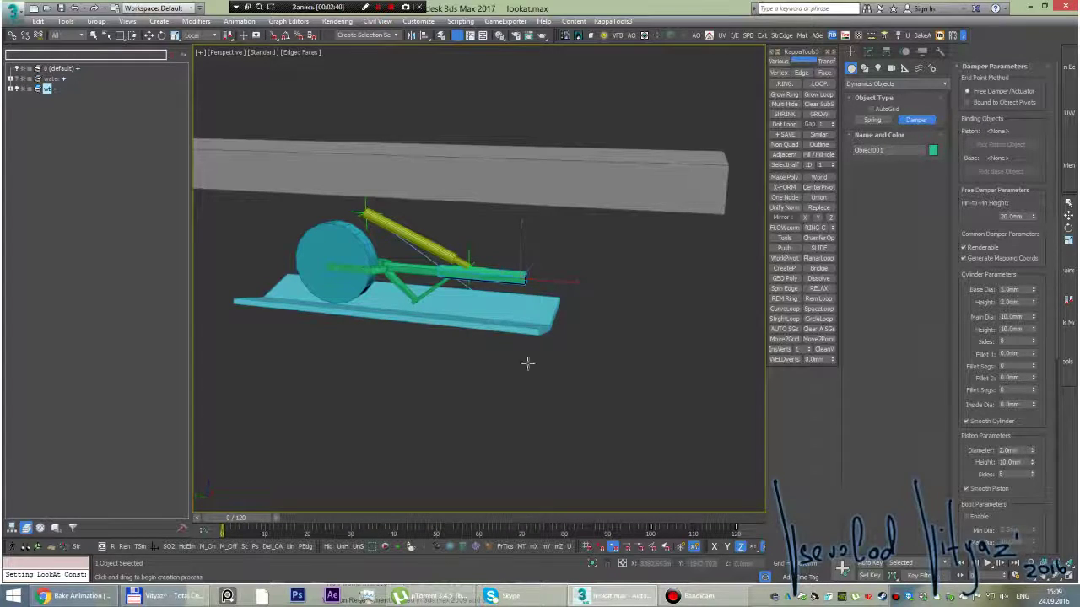
drag(411, 411, 412, 406)
click(411, 371)
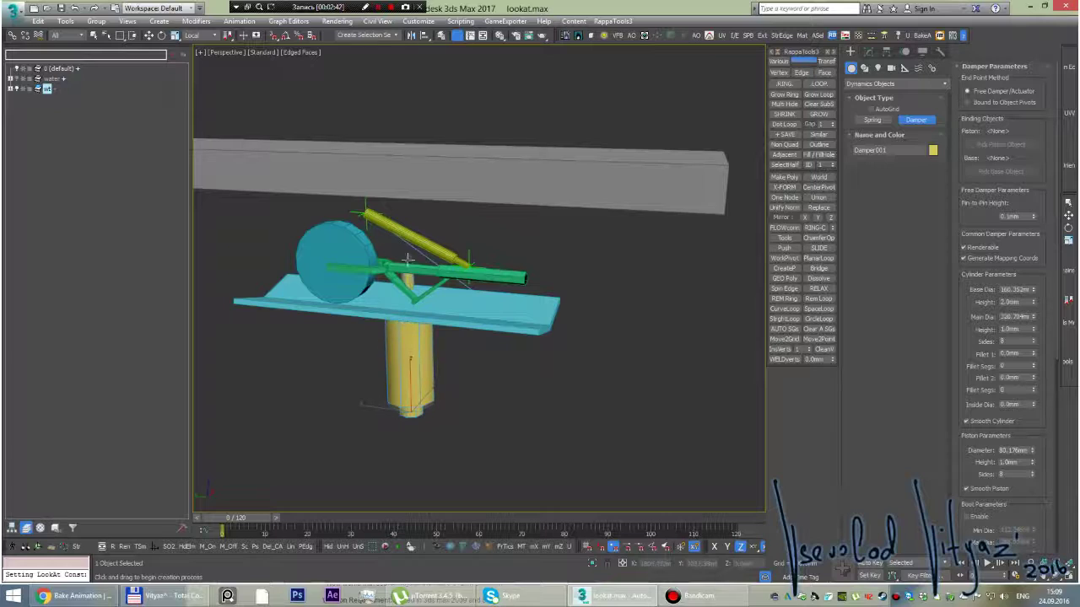
key(w)
alt+middle_drag(413, 371, 440, 352)
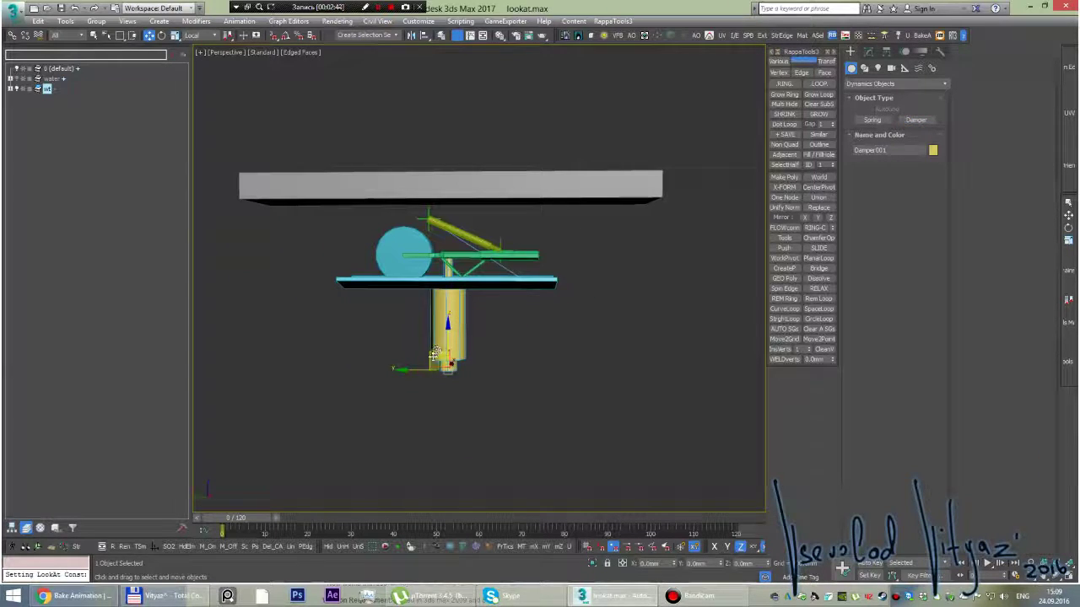
drag(439, 353, 499, 376)
- View the whole trial damper from an angle, then delete it
mouse_move(496, 394)
alt+middle_down()
mouse_move(524, 351)
mouse_move(448, 221)
mouse_move(463, 253)
alt+middle_up()
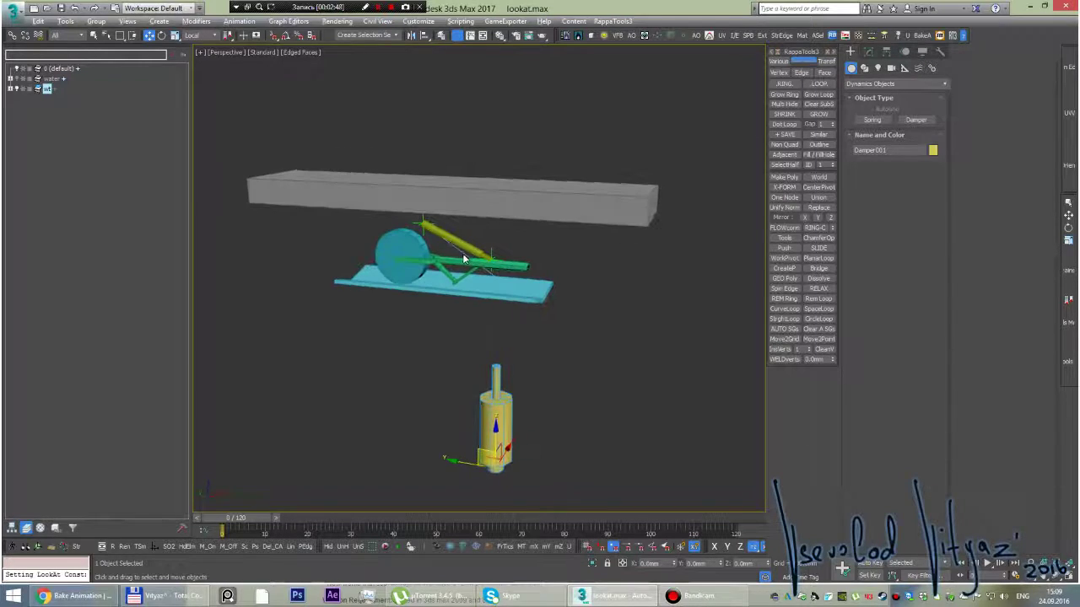
scroll(462, 253, up, 3)
alt+middle_drag(486, 332, 541, 388)
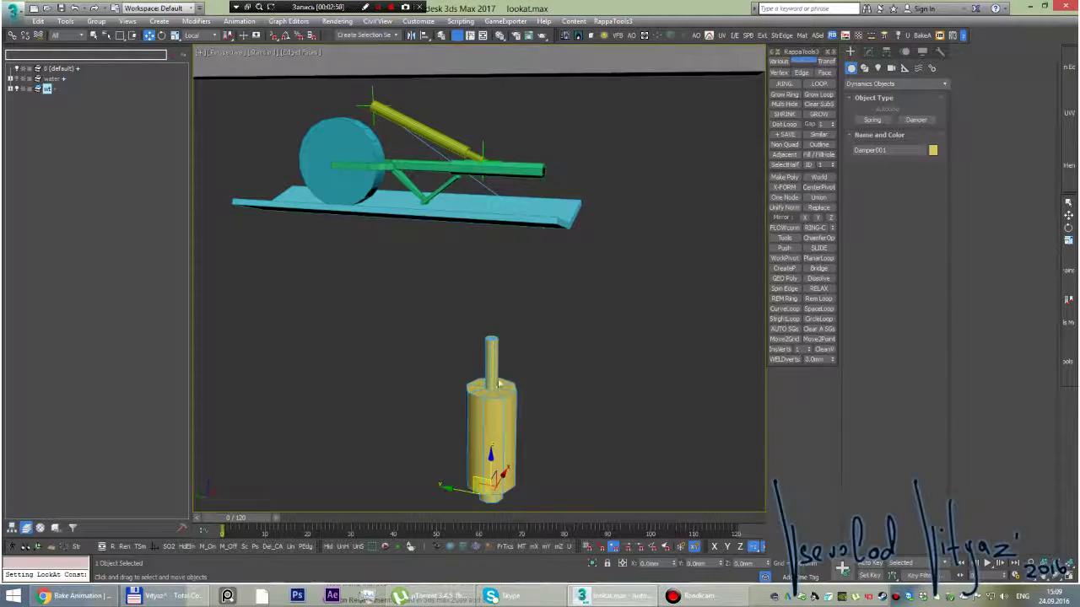
key(Delete)
scroll(487, 234, up, 3)
- Orbit around the assembly, selecting the hydra1 cylinder and the serga2 joint part
scroll(467, 212, up, 3)
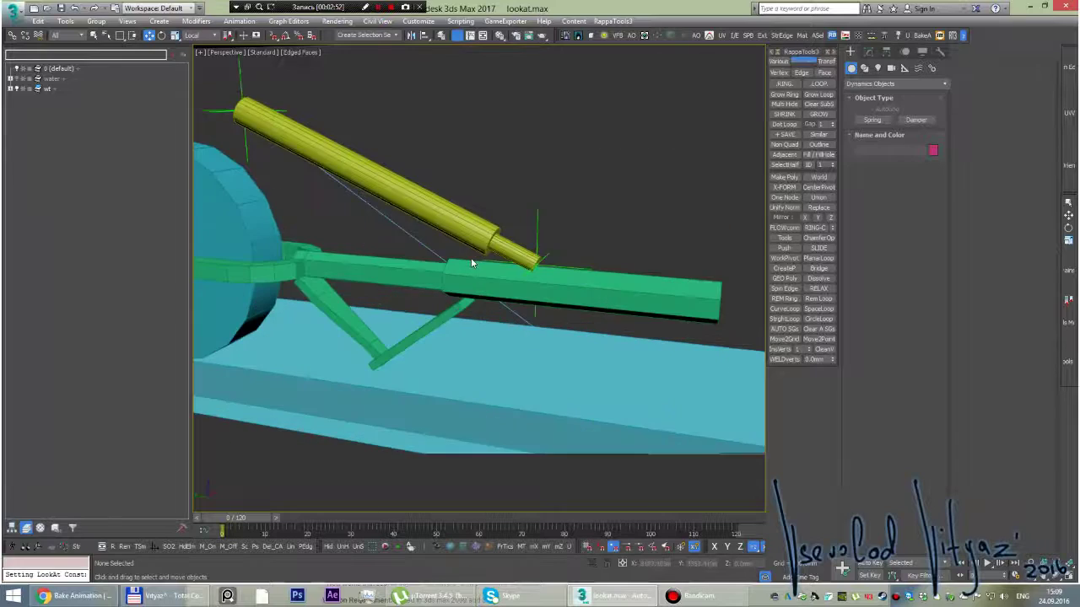
scroll(471, 263, down, 2)
scroll(475, 263, down, 4)
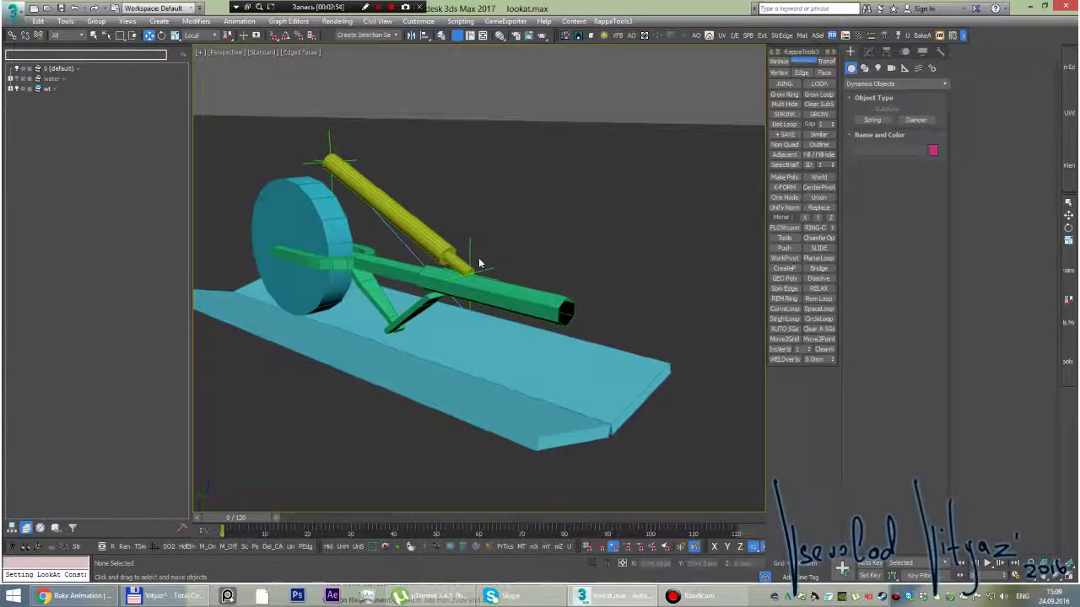
mouse_move(477, 268)
alt+middle_down()
mouse_move(480, 254)
mouse_move(474, 271)
alt+middle_up()
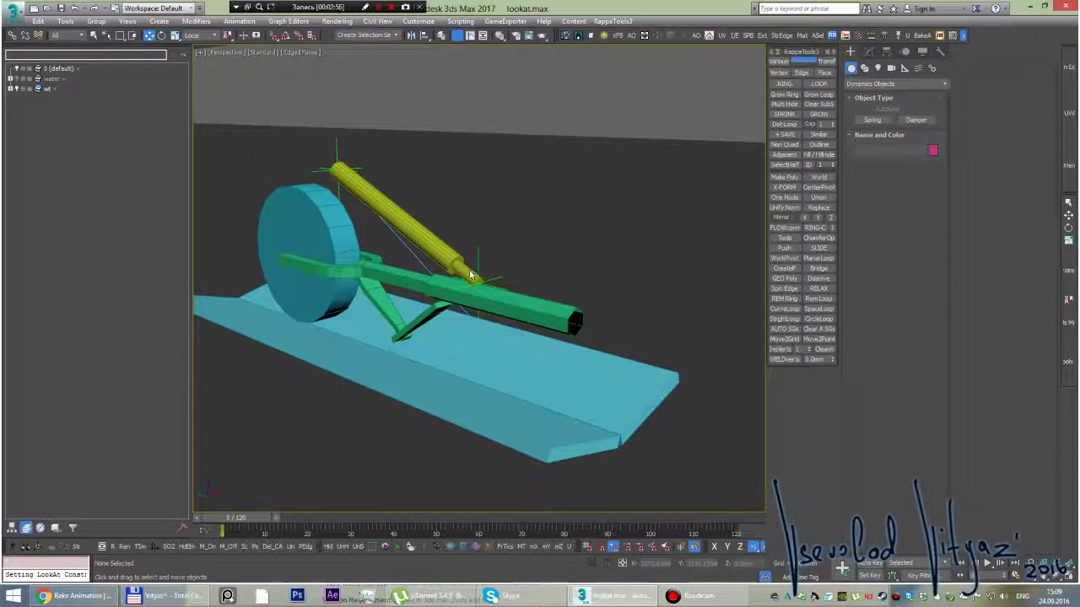
click(471, 275)
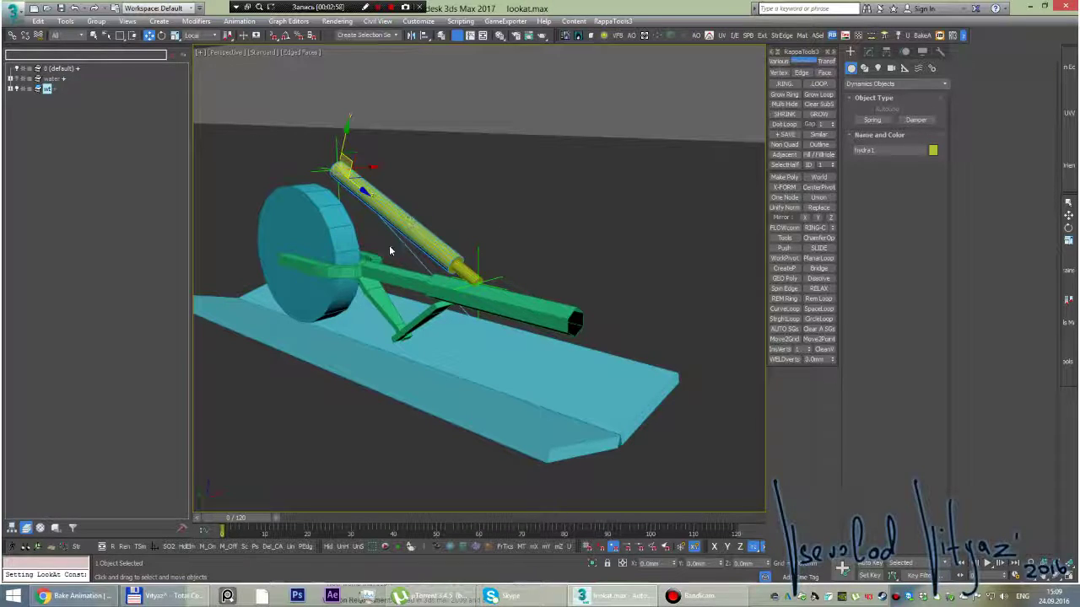
mouse_move(390, 250)
alt+middle_down()
mouse_move(472, 324)
mouse_move(469, 312)
alt+middle_up()
click(462, 305)
click(381, 304)
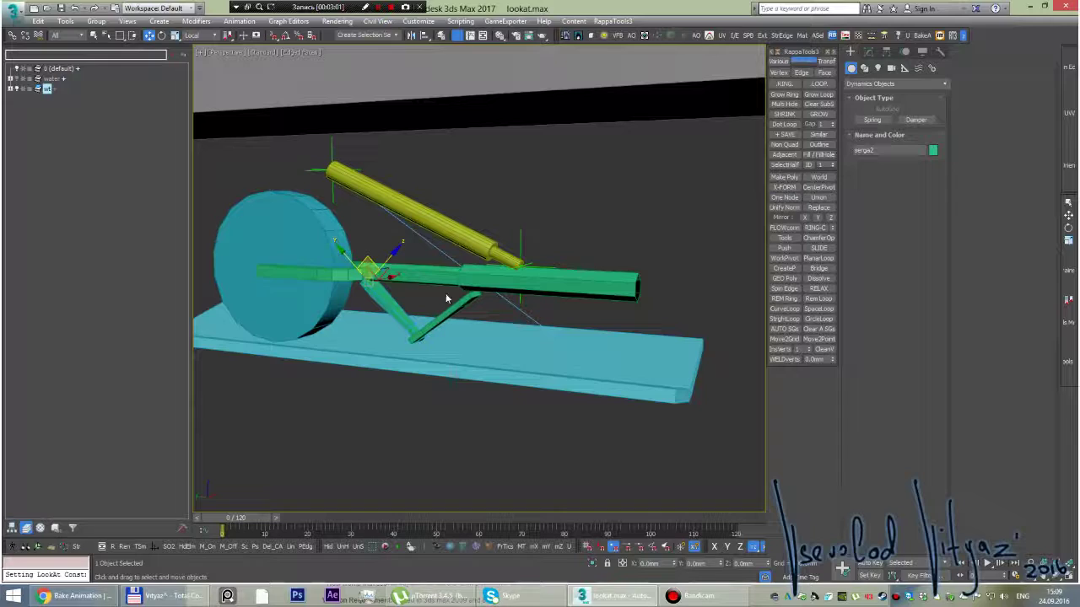
alt+middle_drag(488, 282, 512, 286)
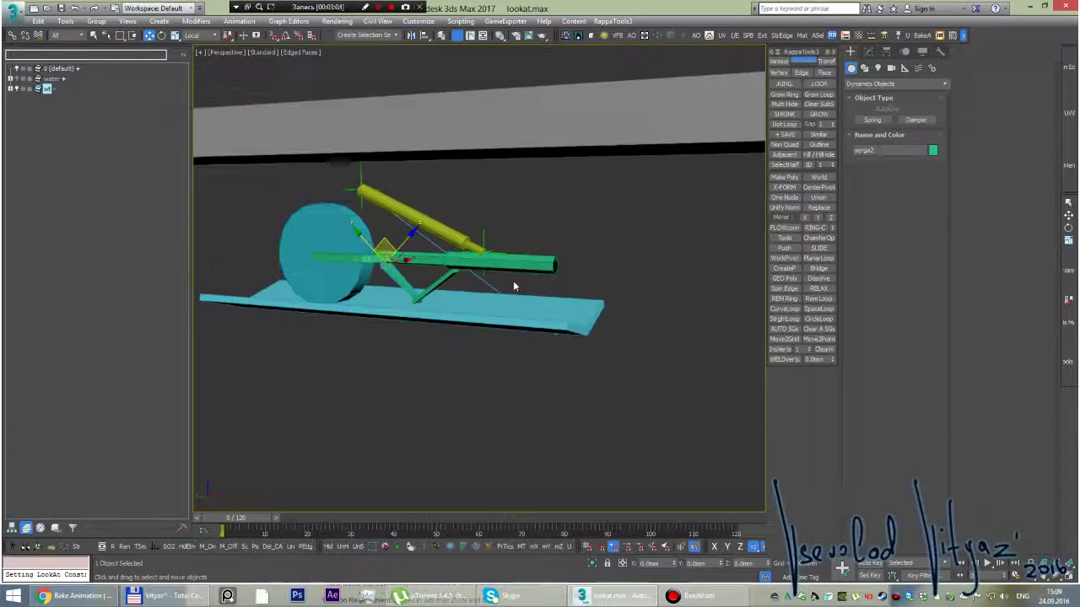
- Slide the vilka fork bar and wheel right in two moves, then select the bar and legs
click(429, 261)
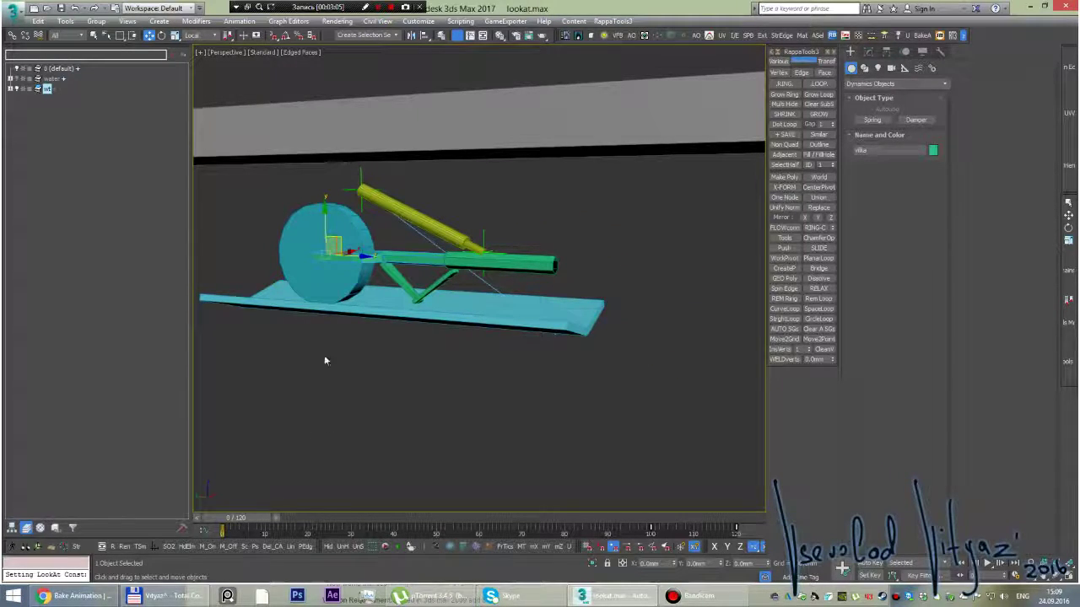
drag(359, 263, 403, 269)
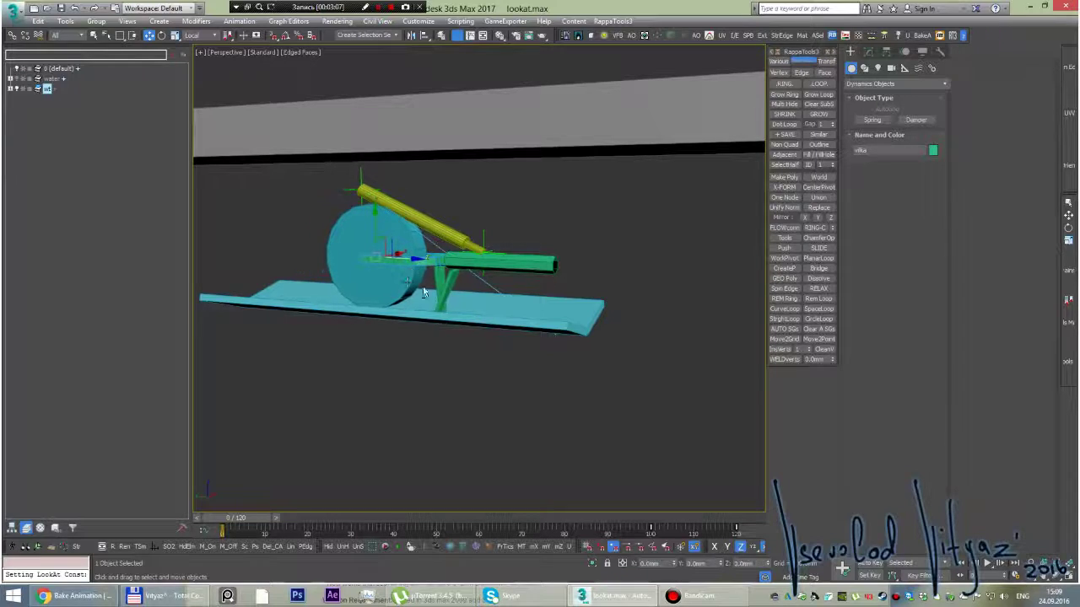
scroll(447, 291, up, 2)
scroll(447, 291, up, 2)
scroll(447, 291, up, 1)
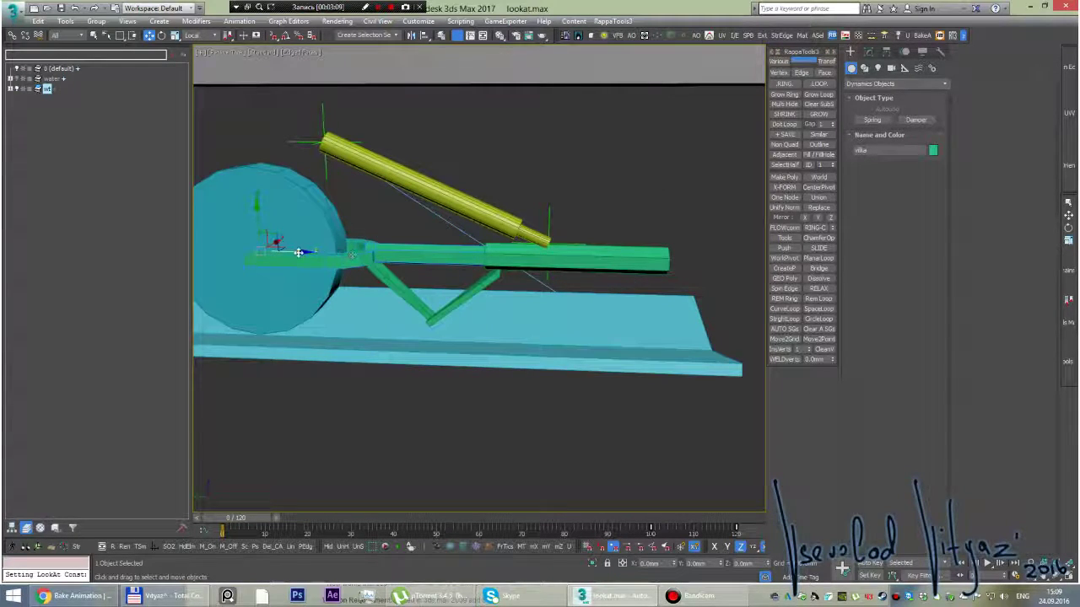
drag(302, 252, 383, 265)
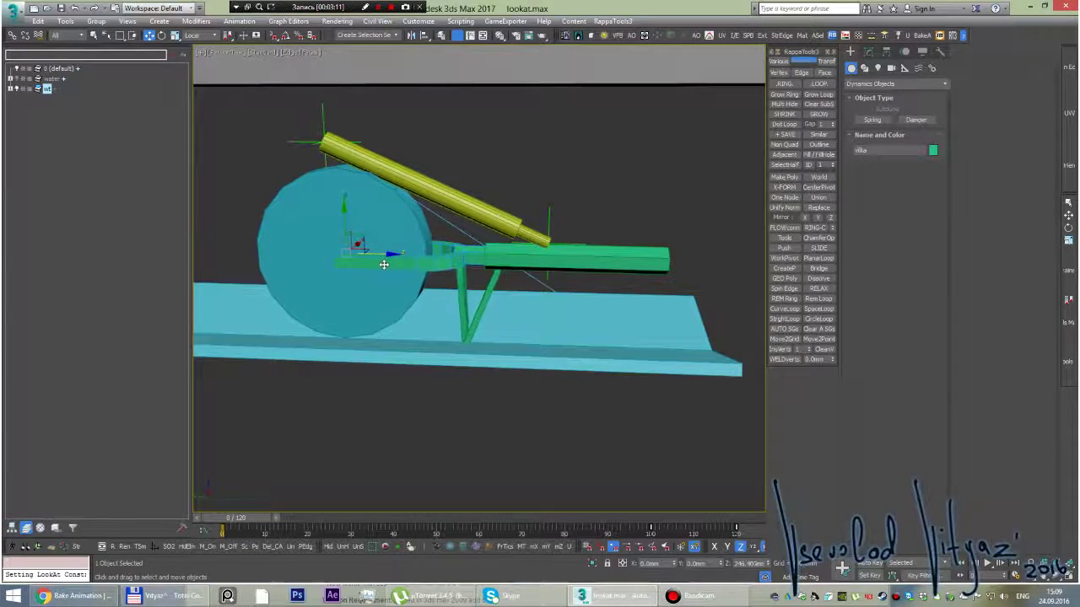
alt+middle_drag(384, 266, 362, 241)
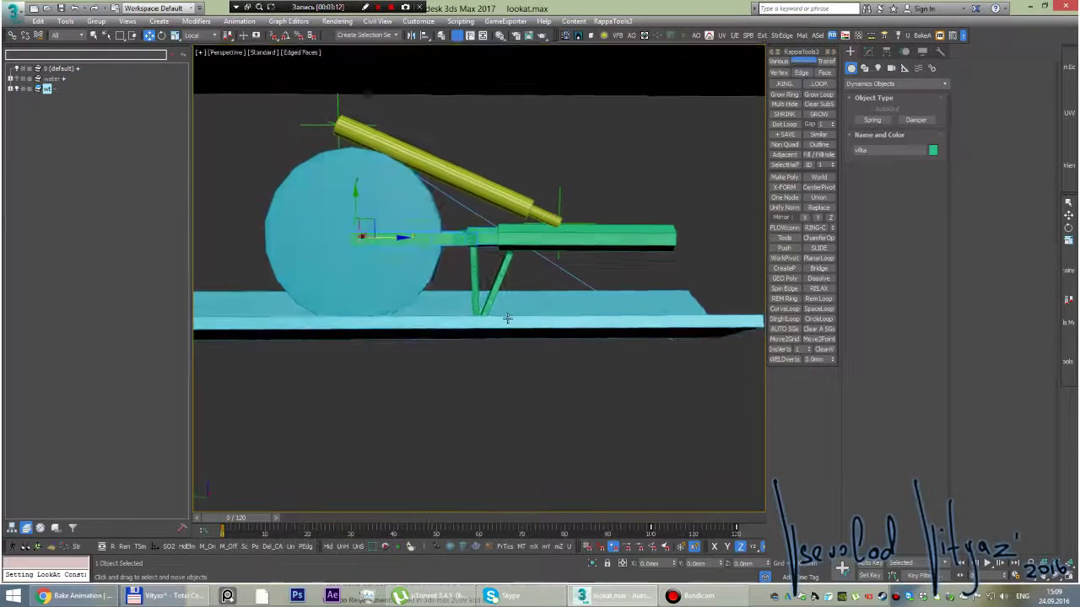
click(502, 262)
key(alt+q)
alt+middle_drag(480, 330, 493, 368)
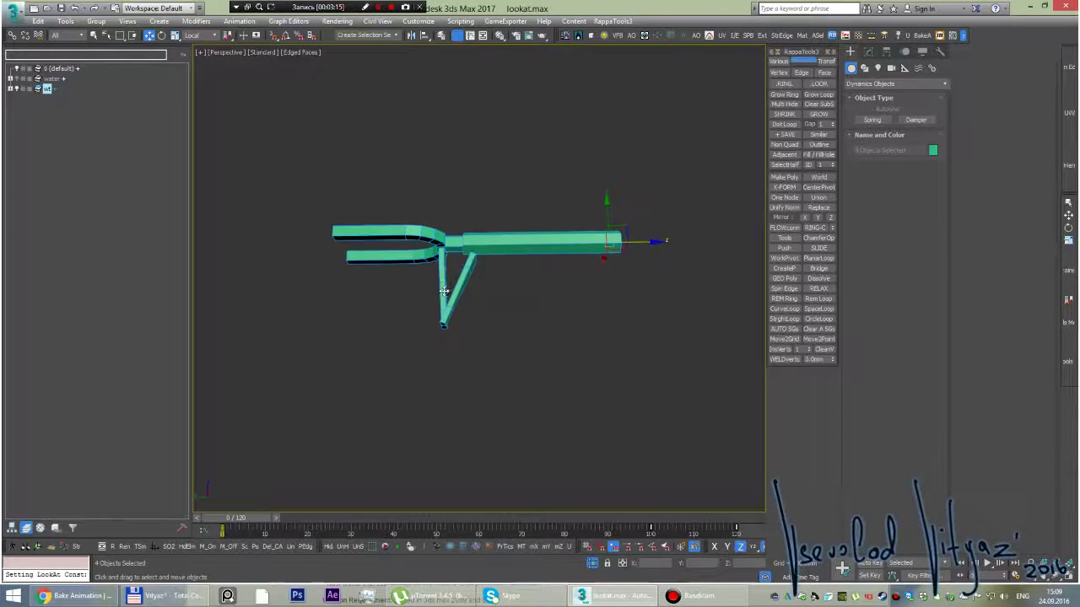
drag(494, 368, 413, 307)
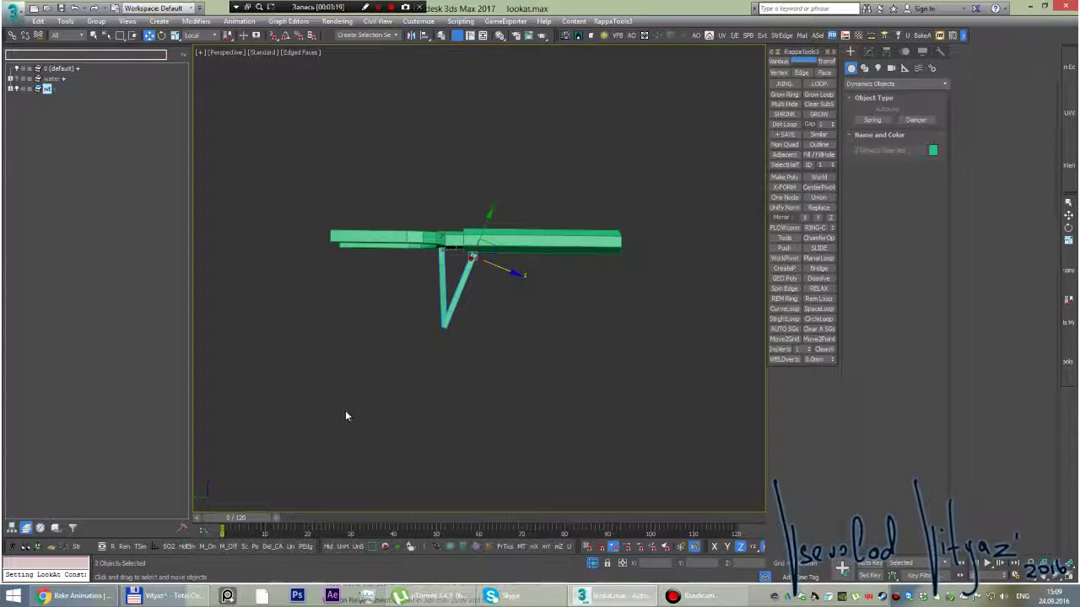
key(alt+q)
alt+middle_drag(367, 388, 447, 274)
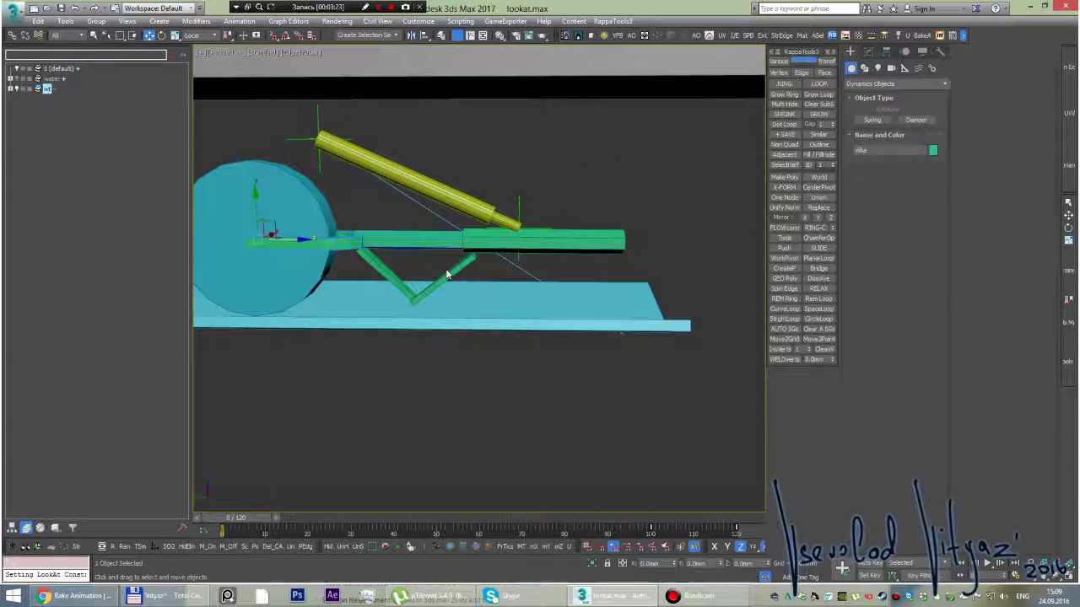
alt+middle_drag(427, 266, 428, 272)
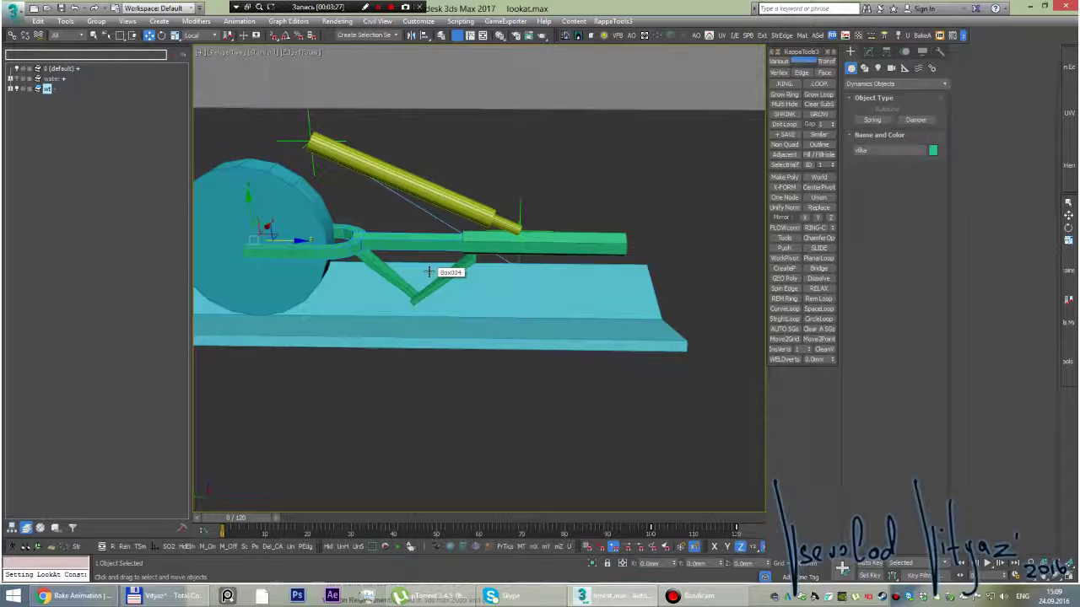
mouse_move(428, 271)
alt+middle_down()
mouse_move(422, 253)
mouse_move(430, 257)
alt+middle_up()
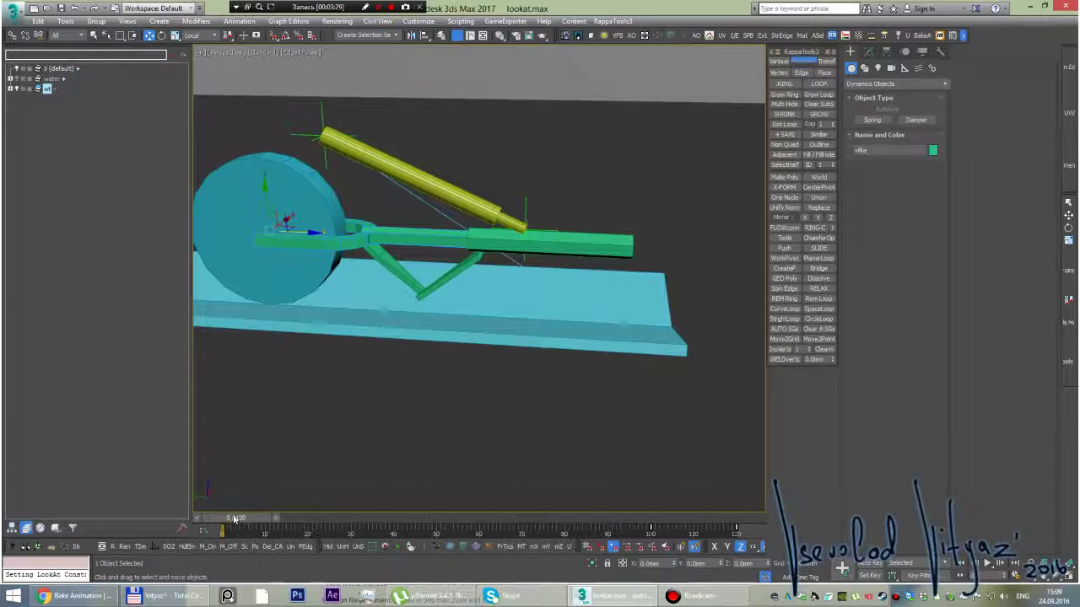
alt+middle_drag(278, 450, 391, 284)
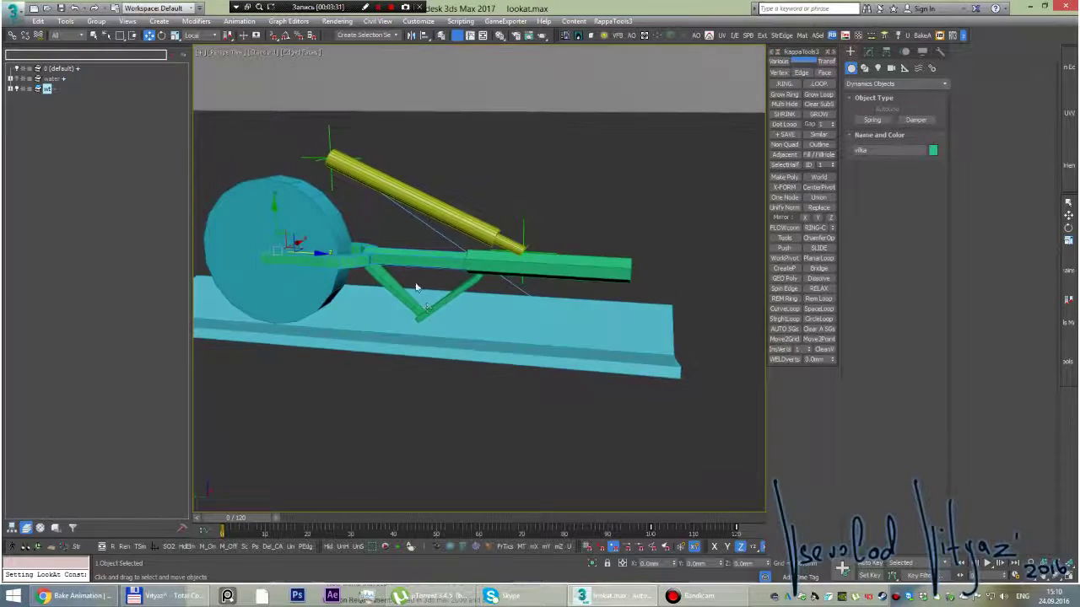
scroll(390, 338, down, 5)
mouse_move(390, 337)
alt+middle_down()
mouse_move(409, 317)
mouse_move(461, 327)
alt+middle_up()
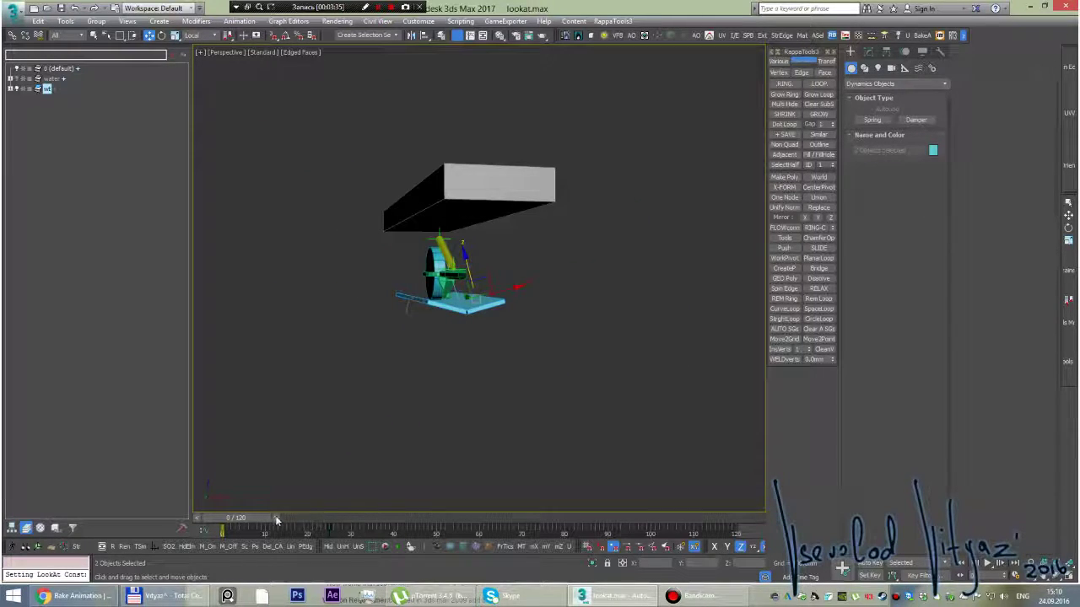
mouse_move(223, 517)
mouse_down()
mouse_move(378, 516)
mouse_move(223, 518)
mouse_up()
alt+middle_drag(371, 371, 420, 357)
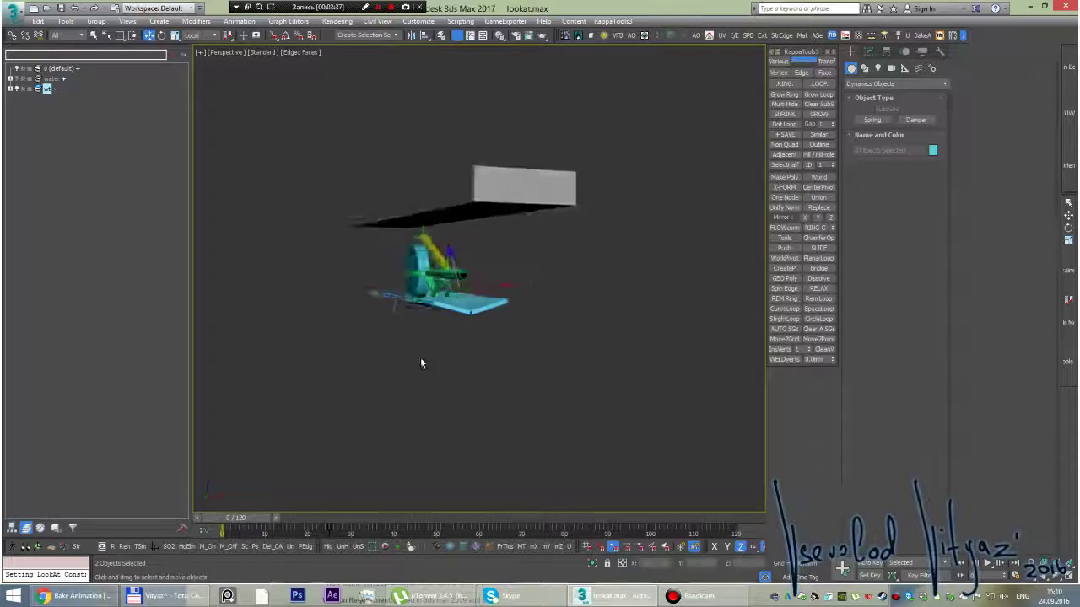
scroll(482, 390, up, 4)
- Deselect all, select the yellow hydra1 strut, scrub its motion, and pan toward the rig
click(482, 389)
alt+middle_drag(482, 389, 434, 320)
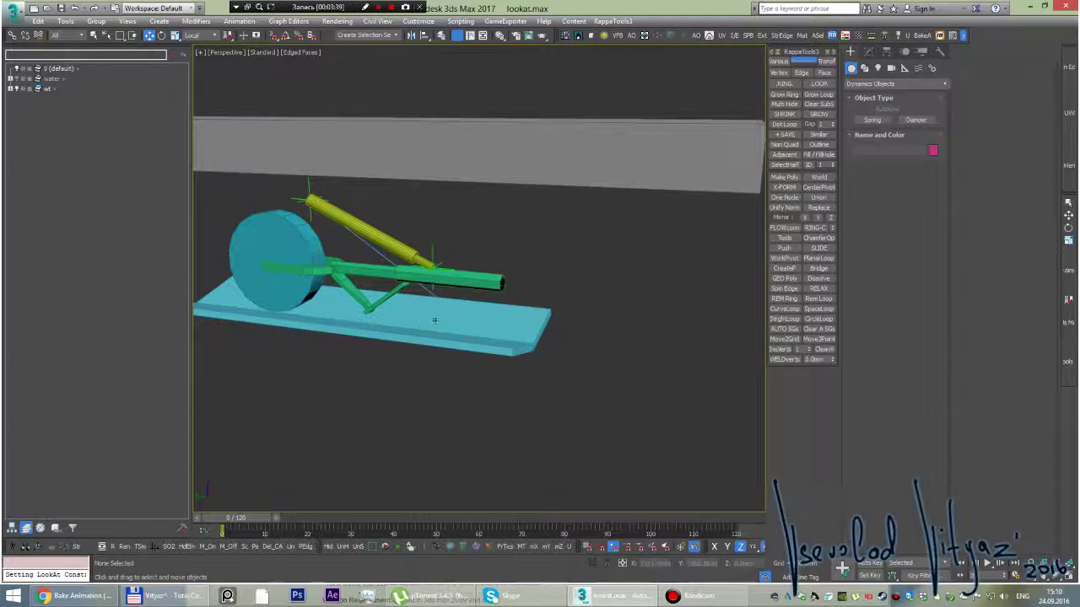
click(334, 211)
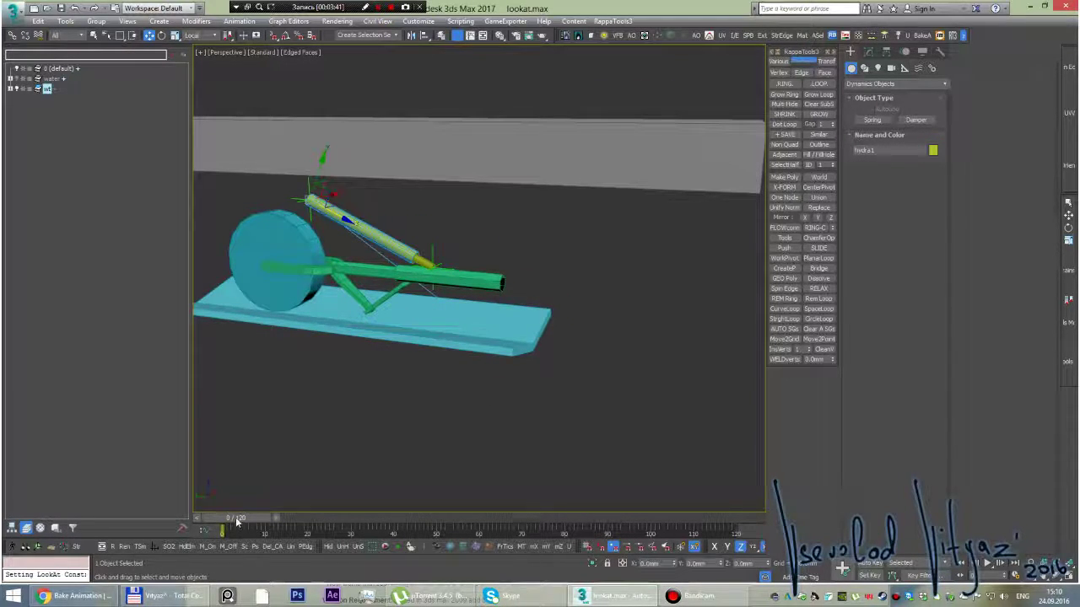
drag(241, 517, 246, 487)
key(w)
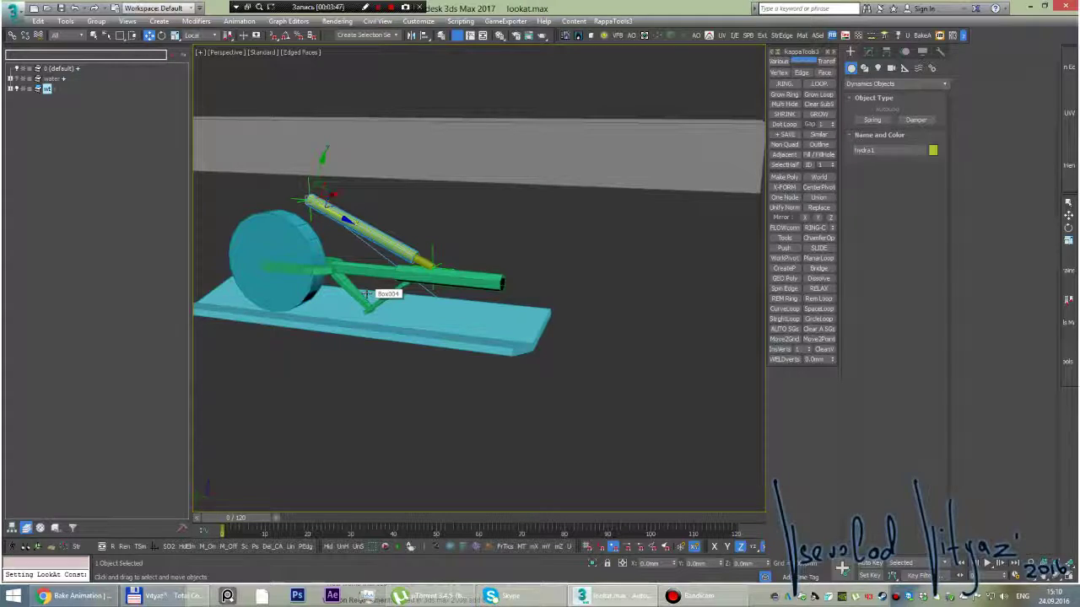
middle_drag(365, 293, 386, 302)
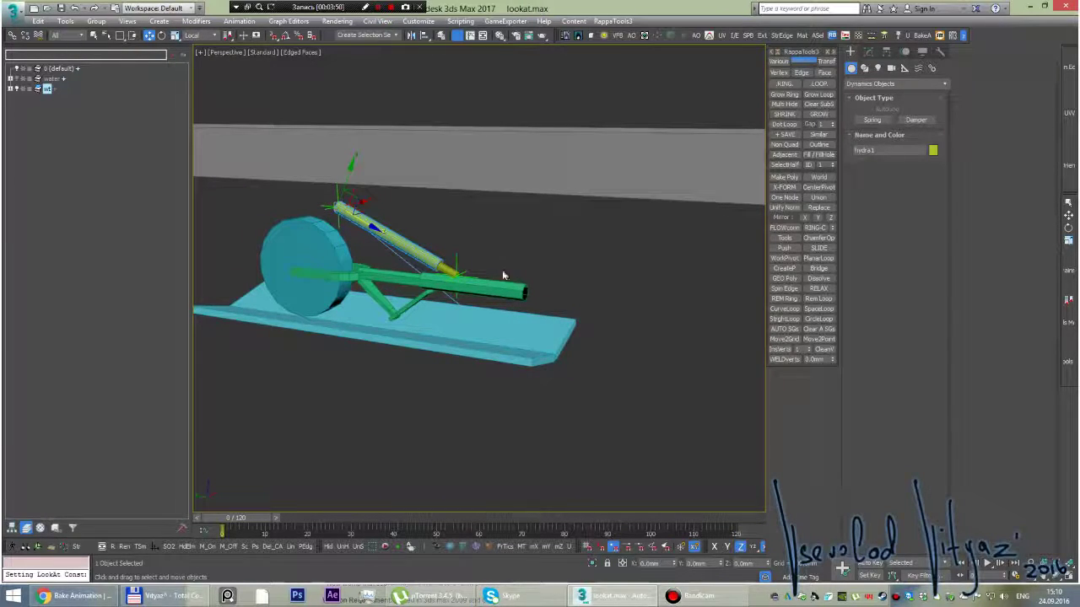
- Launch Animation Bake from the BakeA button and bring up ScriptSpot's Bake Animation 1.2 page
click(922, 35)
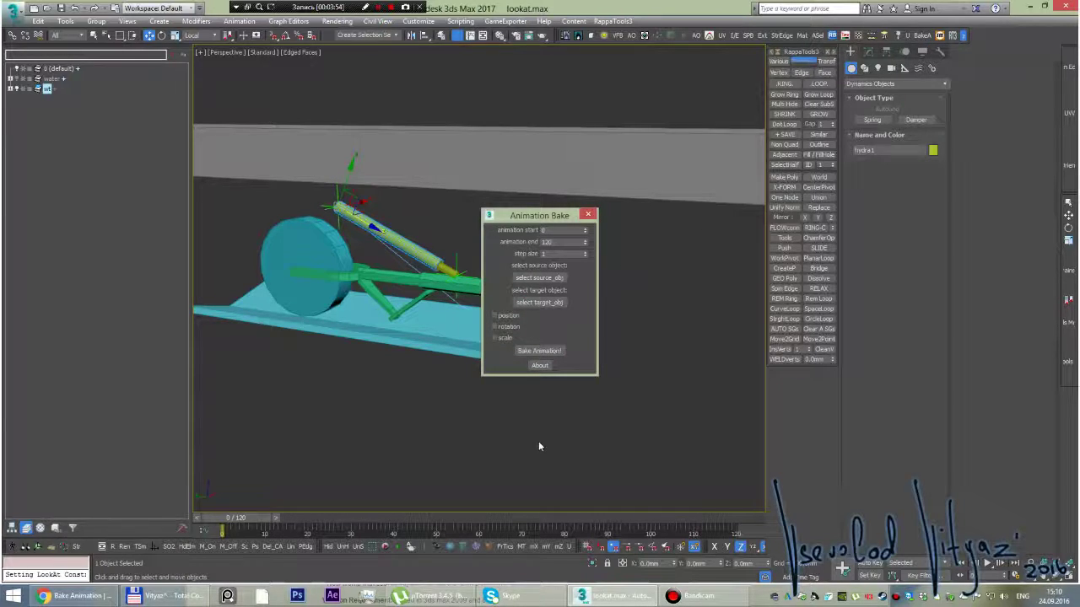
click(81, 595)
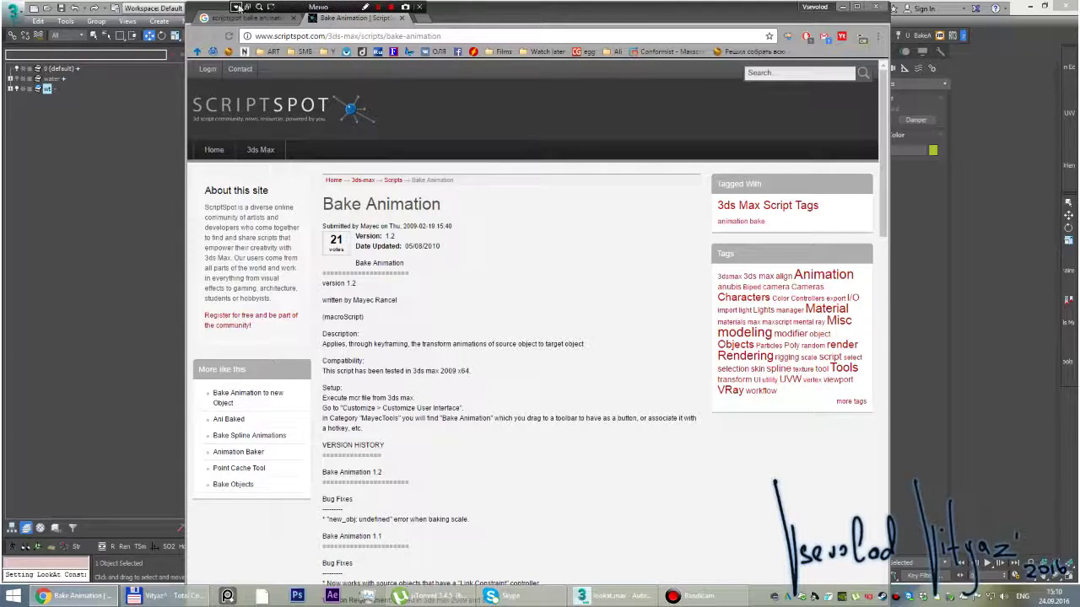
key(alt+space)
click(533, 253)
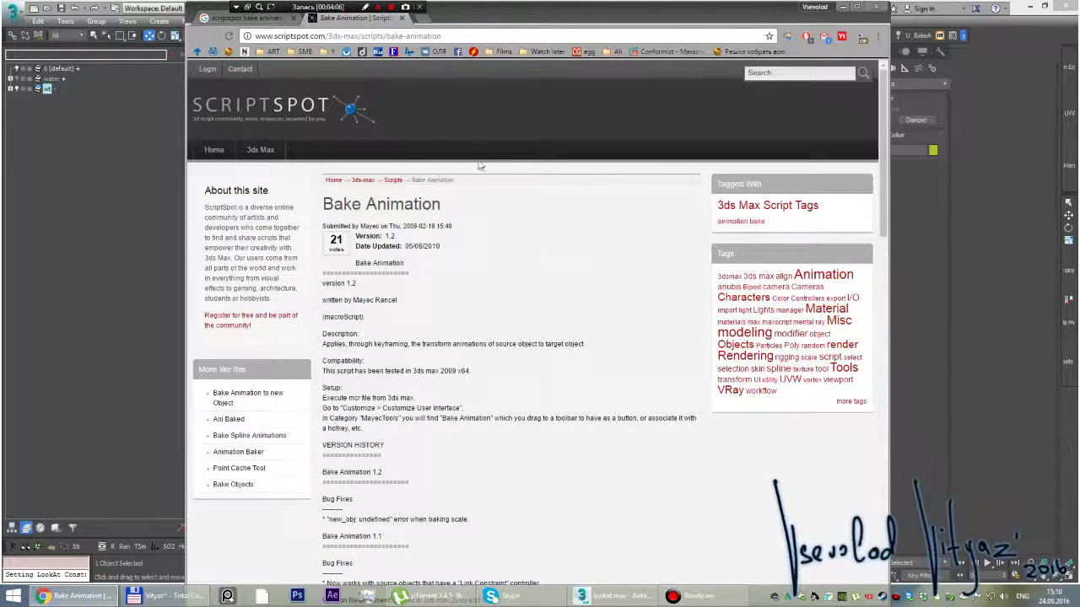
scroll(510, 251, down, 1)
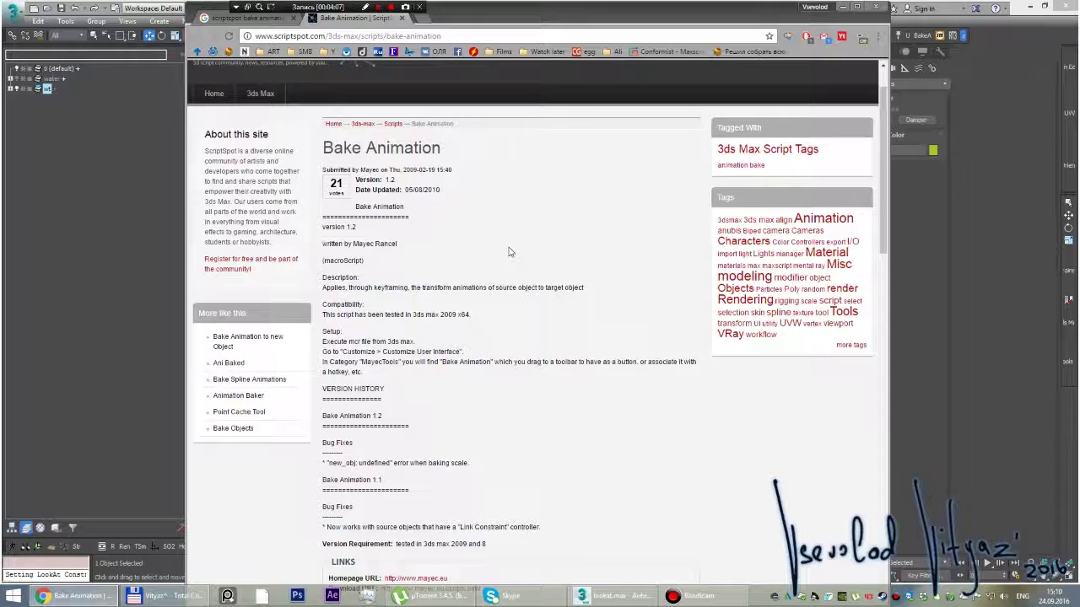
scroll(509, 251, down, 5)
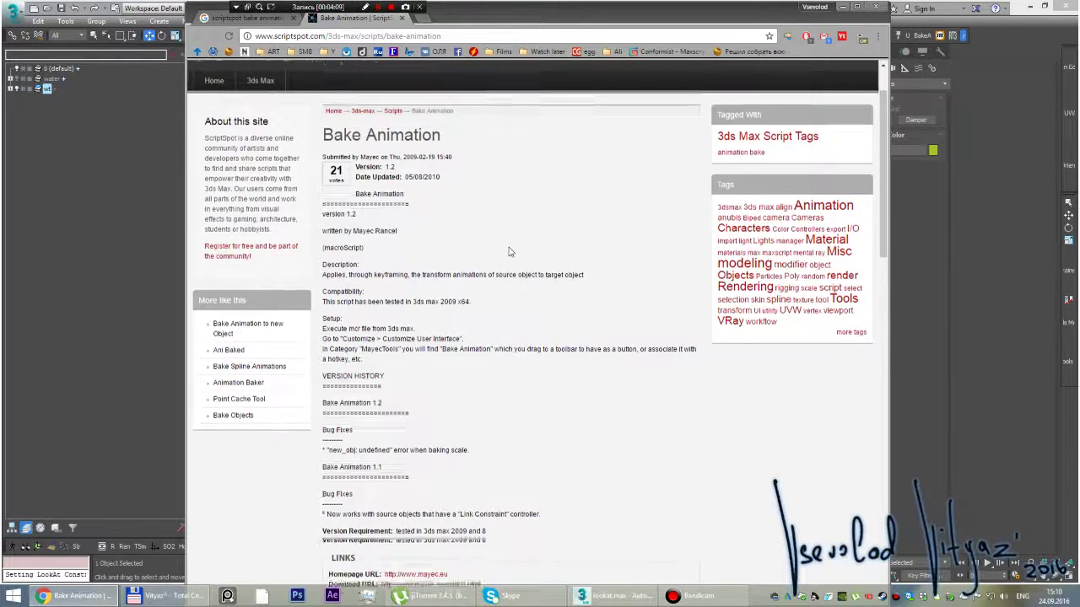
scroll(508, 251, up, 6)
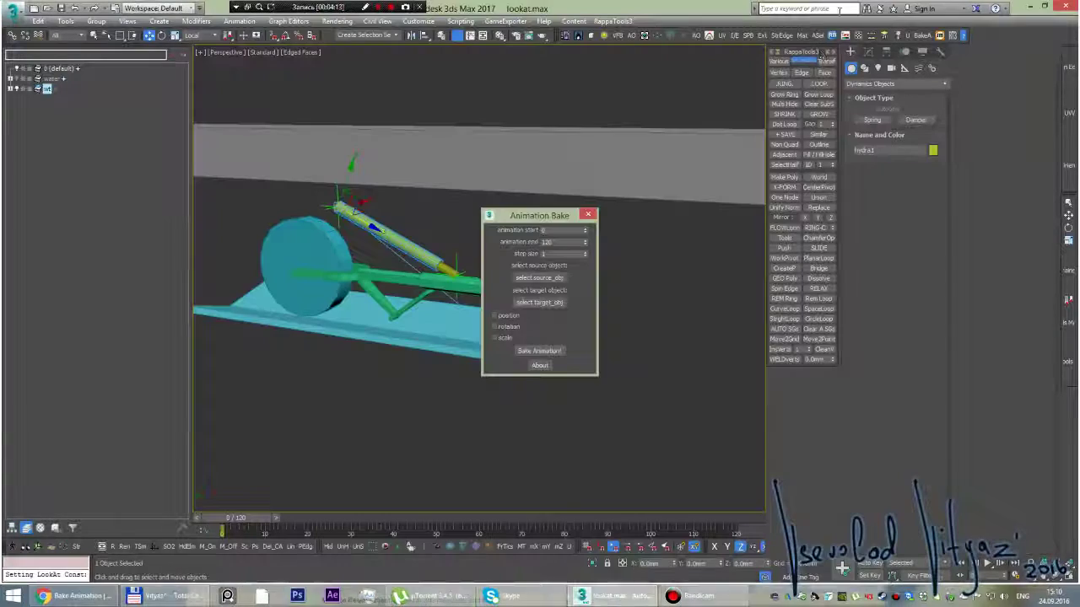
- Minimize the browser, move the Animation Bake window off the model, and tilt the view
click(843, 7)
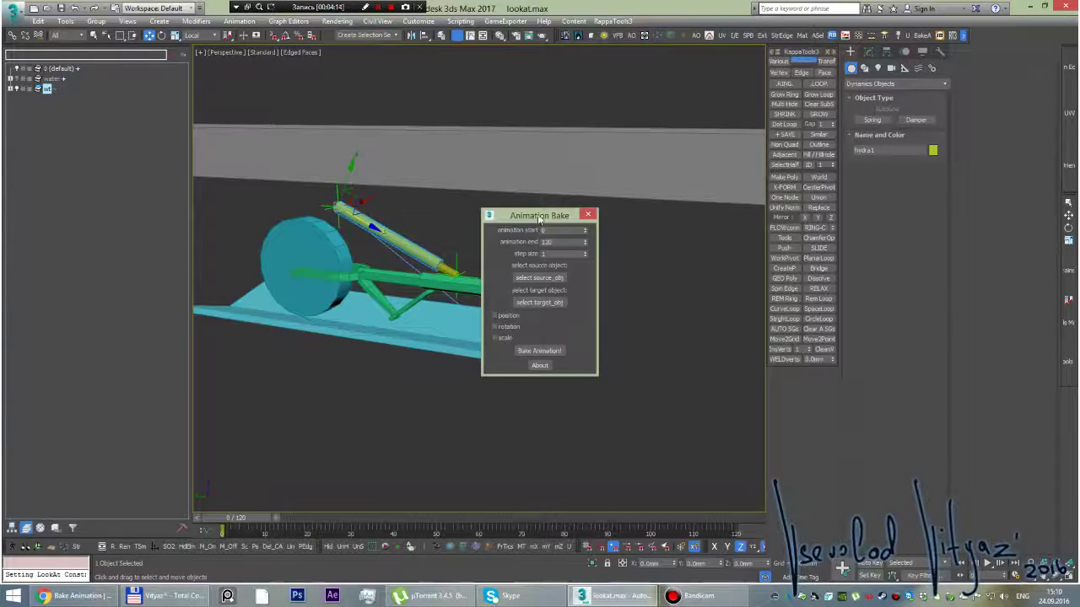
mouse_move(539, 217)
mouse_down()
mouse_move(663, 114)
mouse_move(652, 87)
mouse_up()
scroll(372, 247, up, 1)
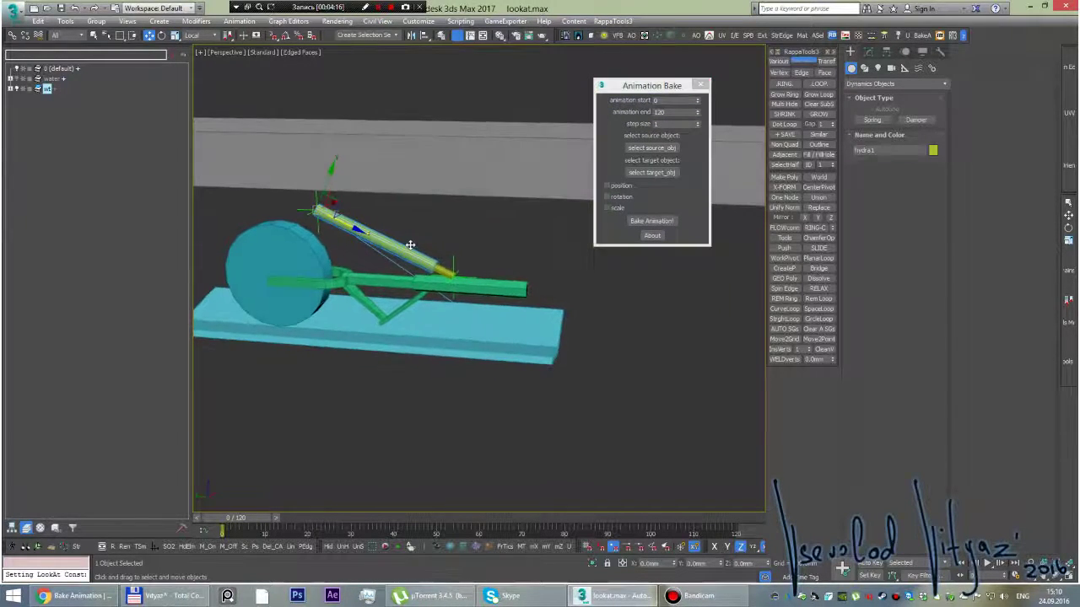
scroll(397, 291, up, 1)
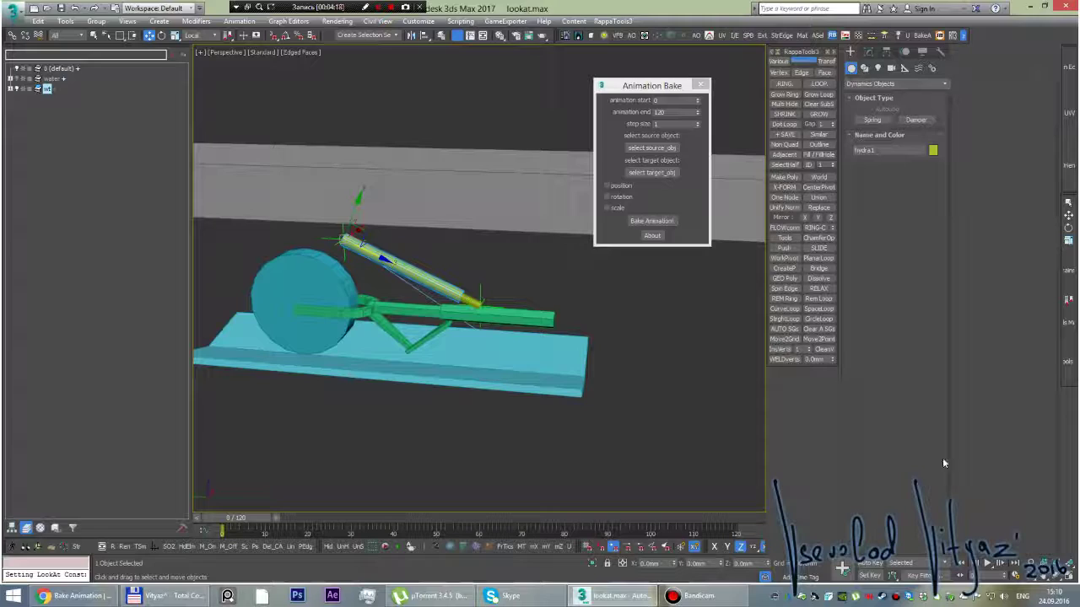
alt+middle_drag(663, 340, 587, 348)
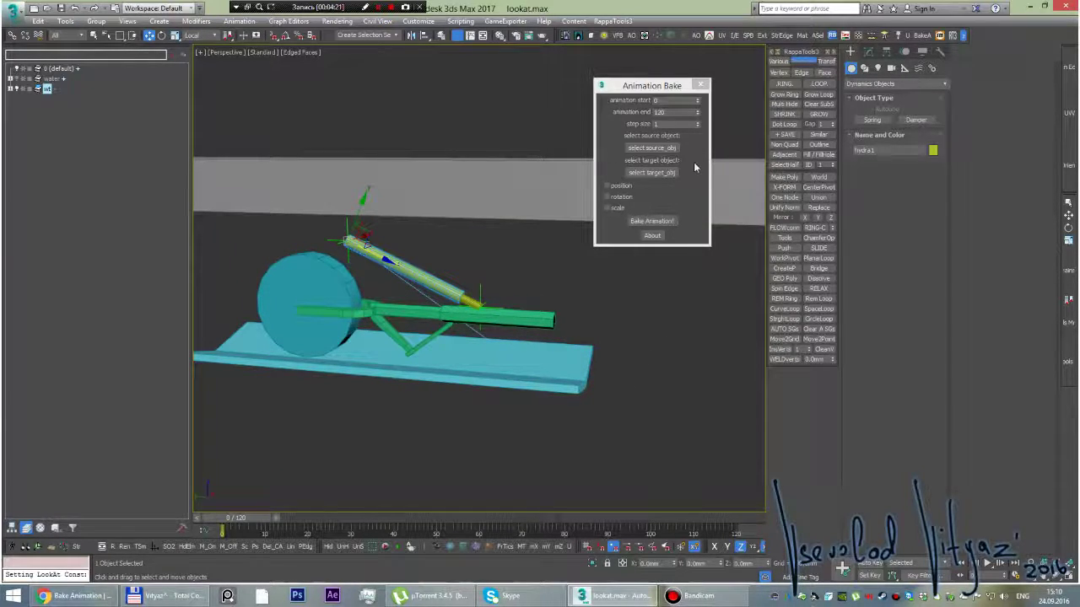
- Open toolbar customization on the Toolbars tab and browse the categories to miauu
right_click(984, 35)
click(993, 56)
click(437, 118)
click(456, 157)
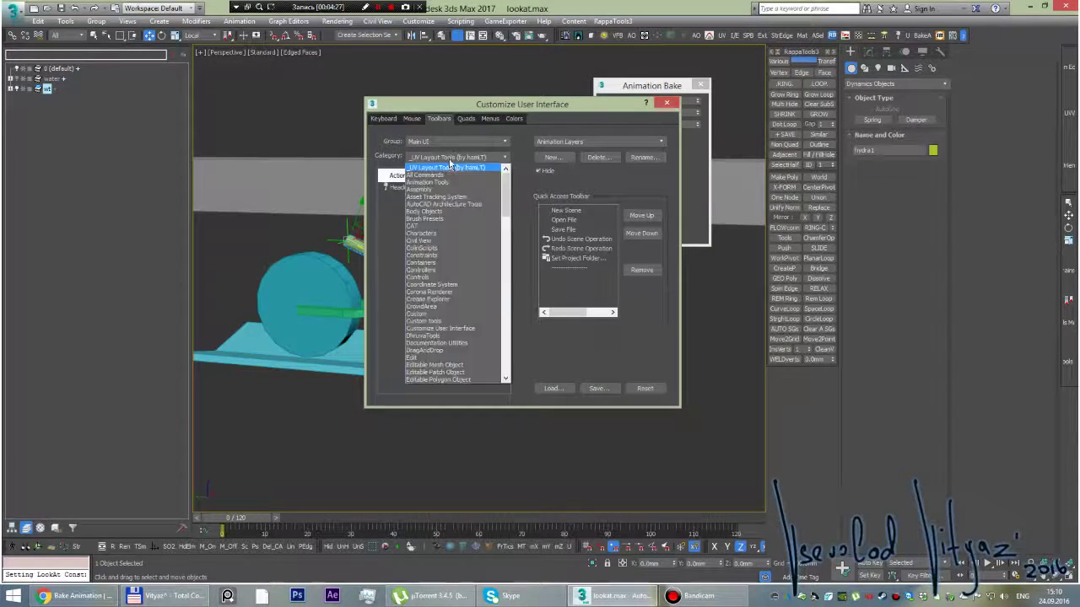
scroll(451, 354, down, 3)
scroll(447, 338, down, 3)
scroll(435, 339, down, 2)
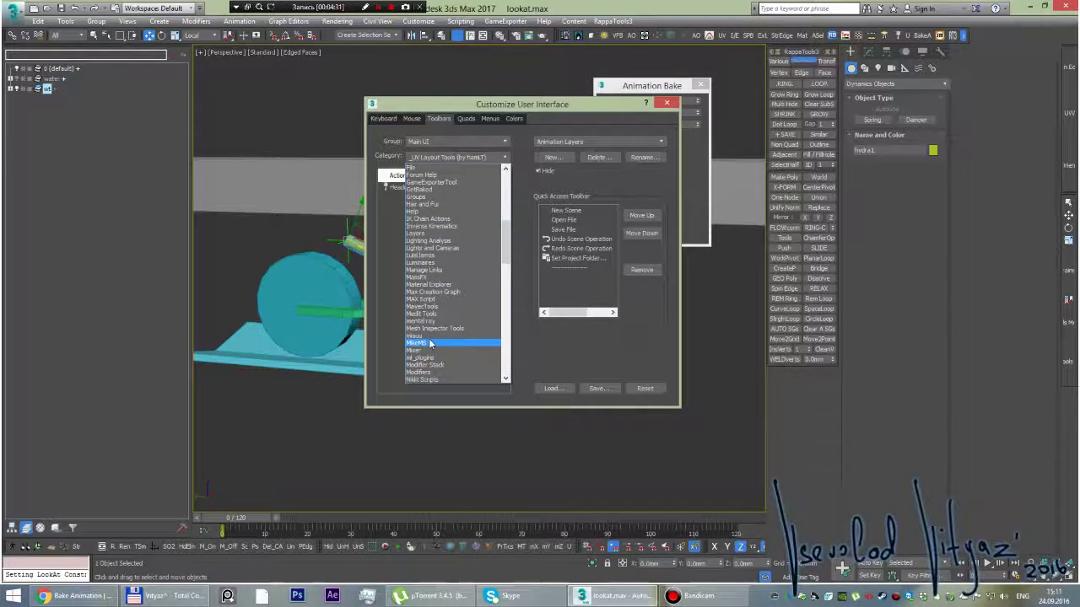
click(428, 336)
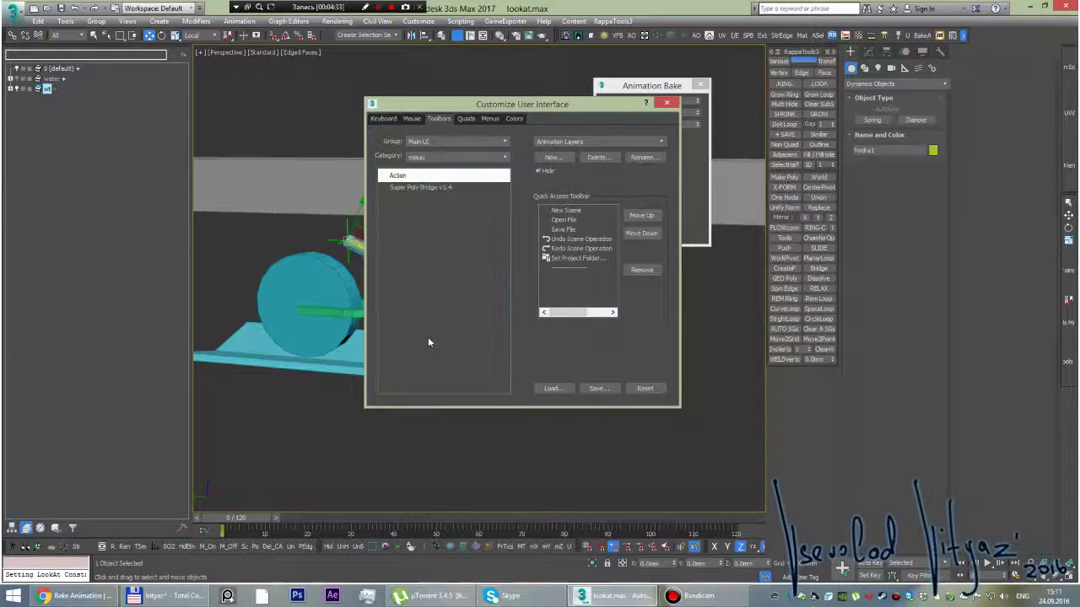
- Choose the MayecTools category, select Bake Animation, then close customization, answering No to the mouse error
click(449, 158)
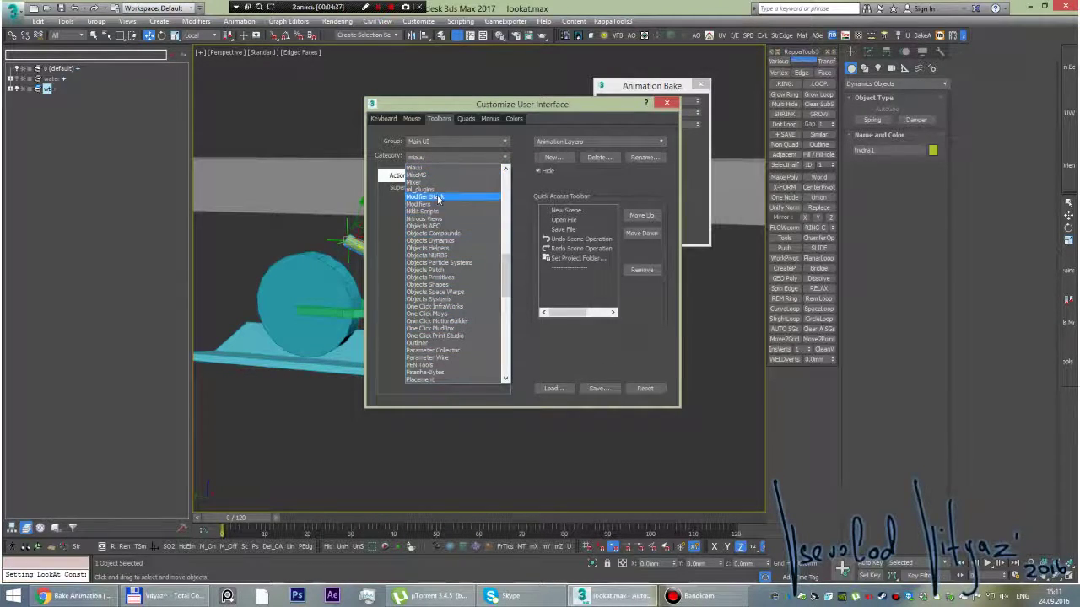
scroll(438, 207, up, 2)
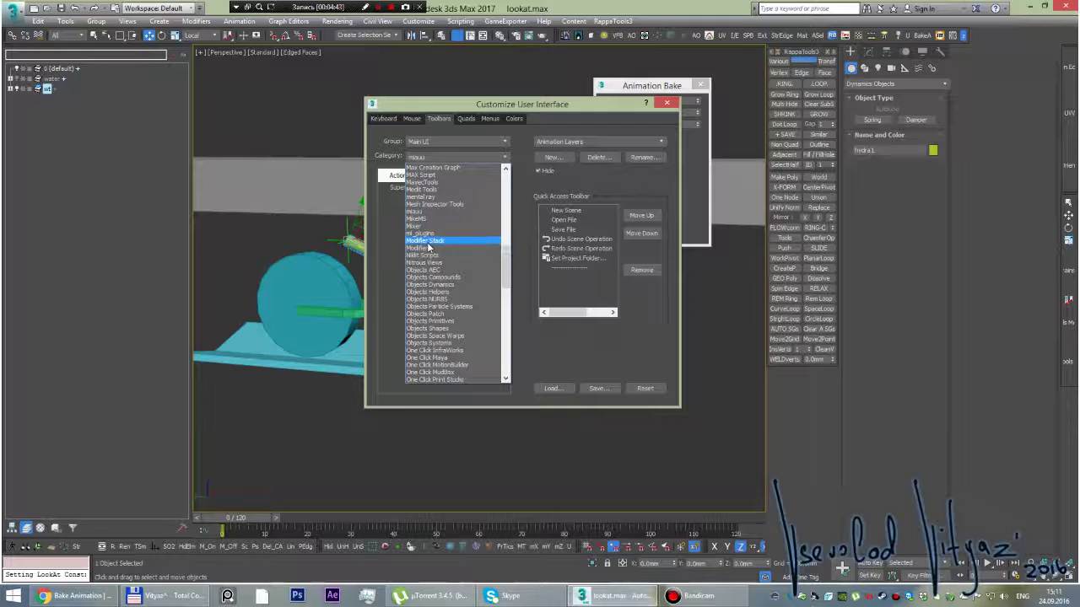
click(433, 185)
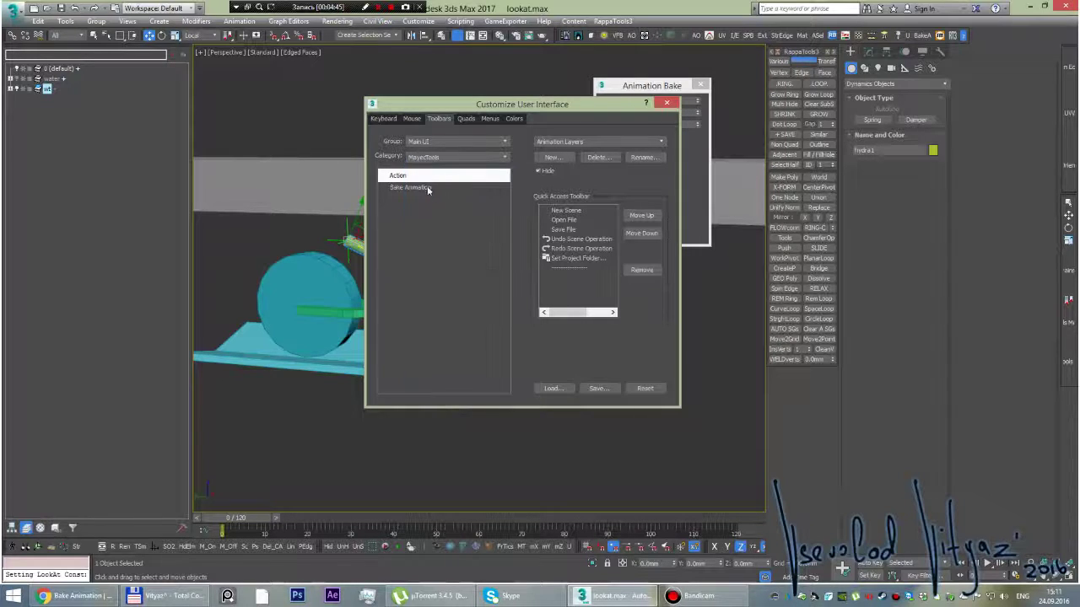
click(429, 188)
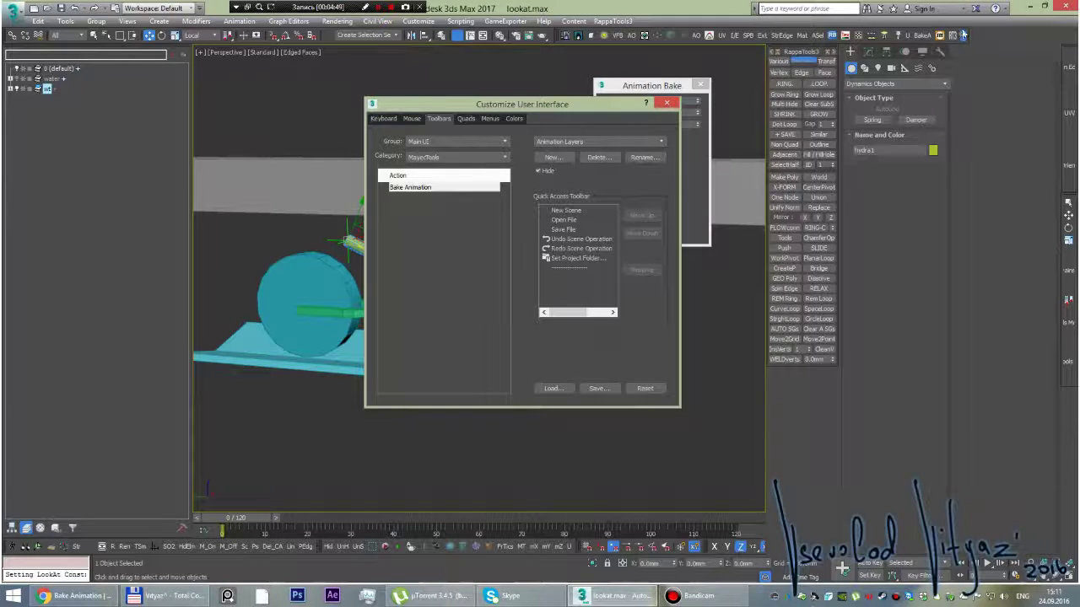
click(666, 105)
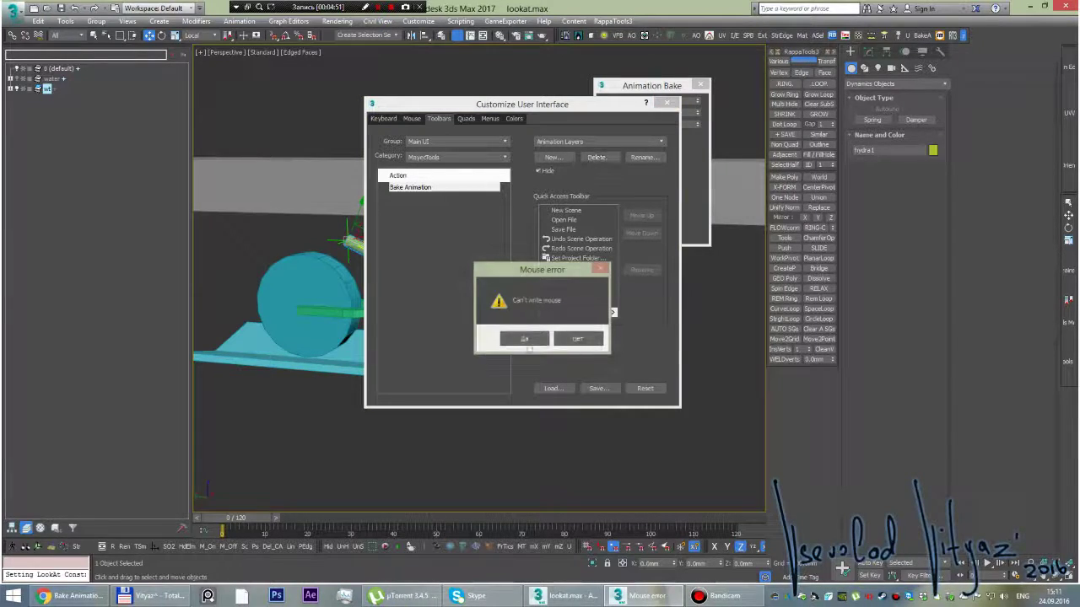
click(576, 338)
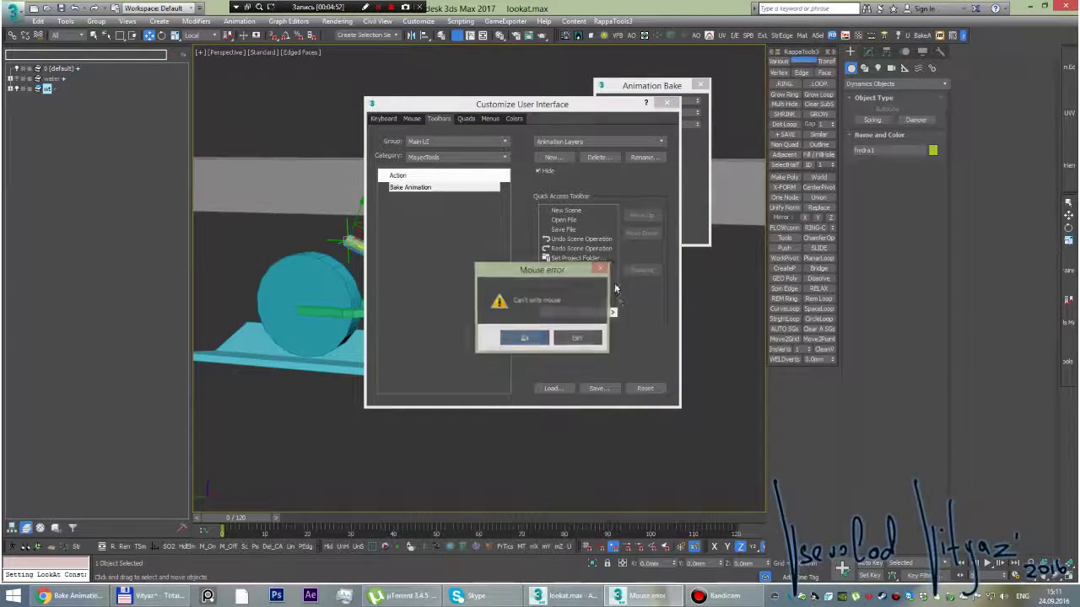
click(574, 338)
mouse_move(498, 206)
alt+middle_down()
mouse_move(474, 273)
mouse_move(470, 260)
mouse_move(510, 287)
alt+middle_up()
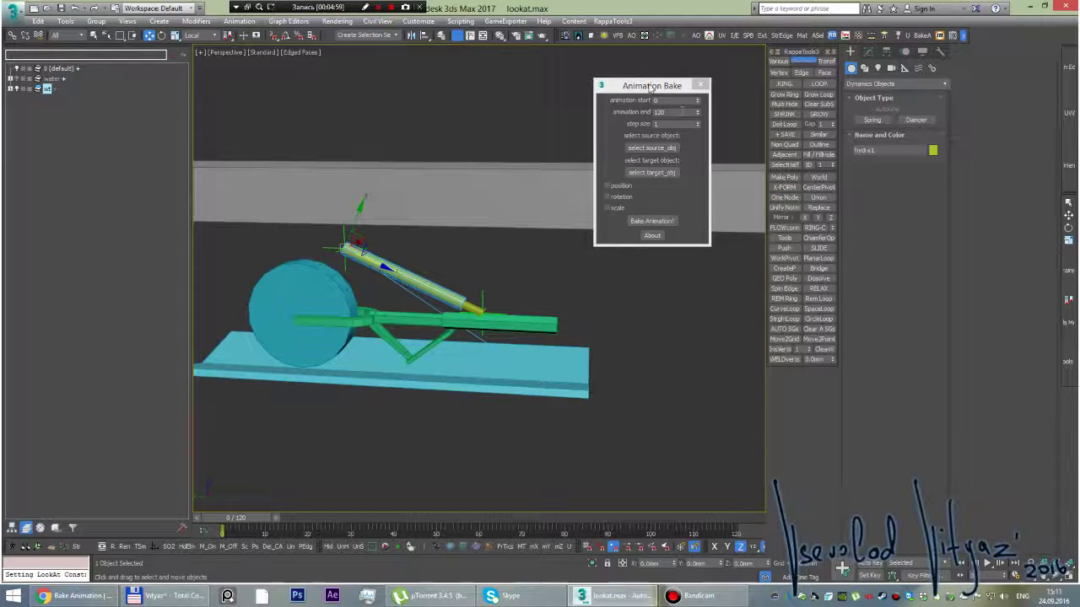
drag(654, 88, 696, 215)
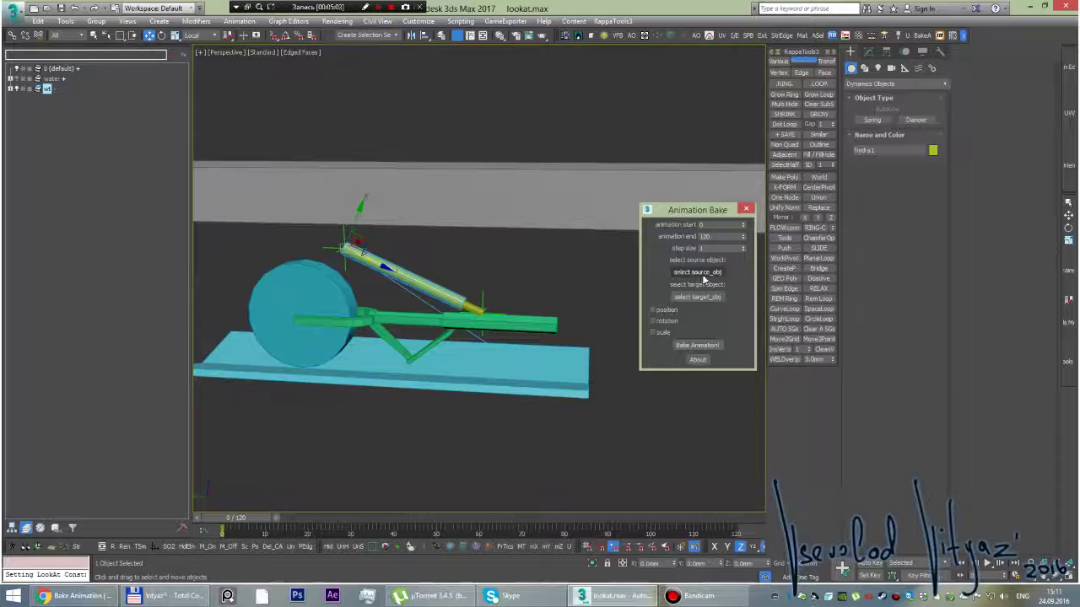
click(703, 273)
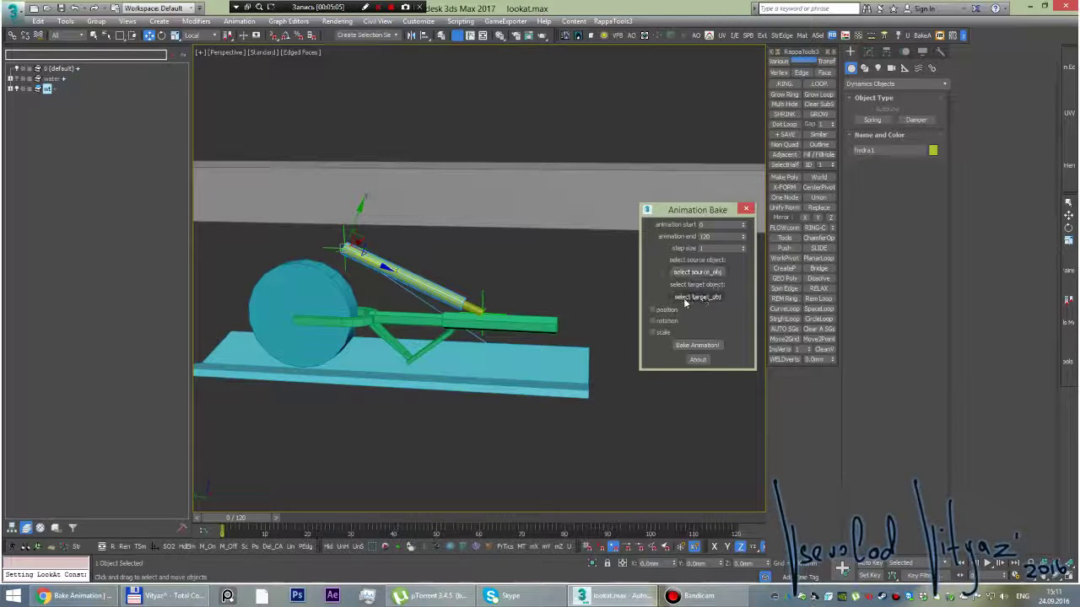
click(698, 296)
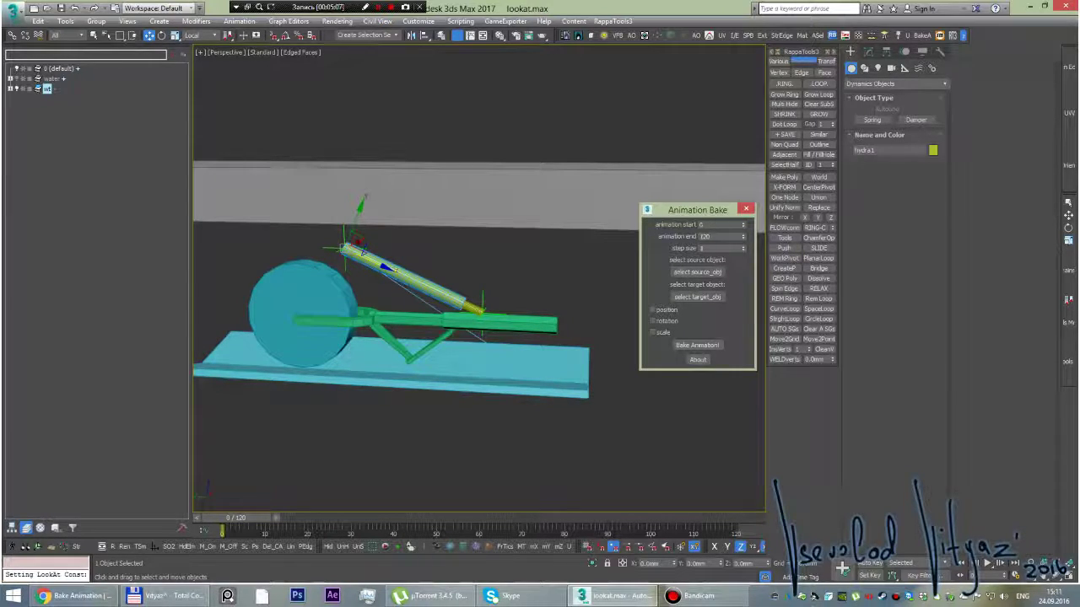
click(710, 225)
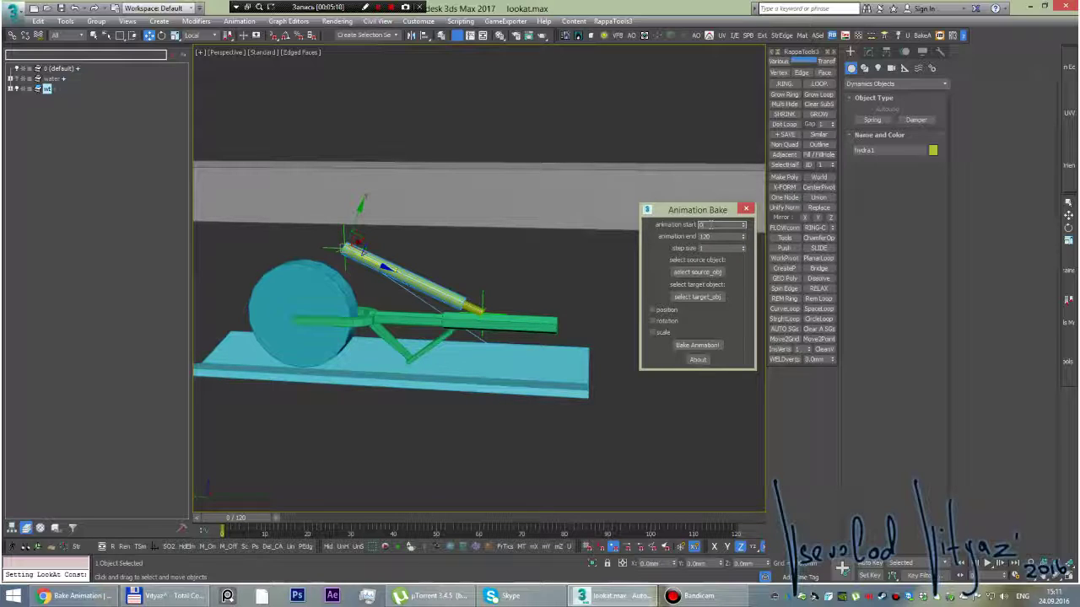
click(721, 236)
click(725, 247)
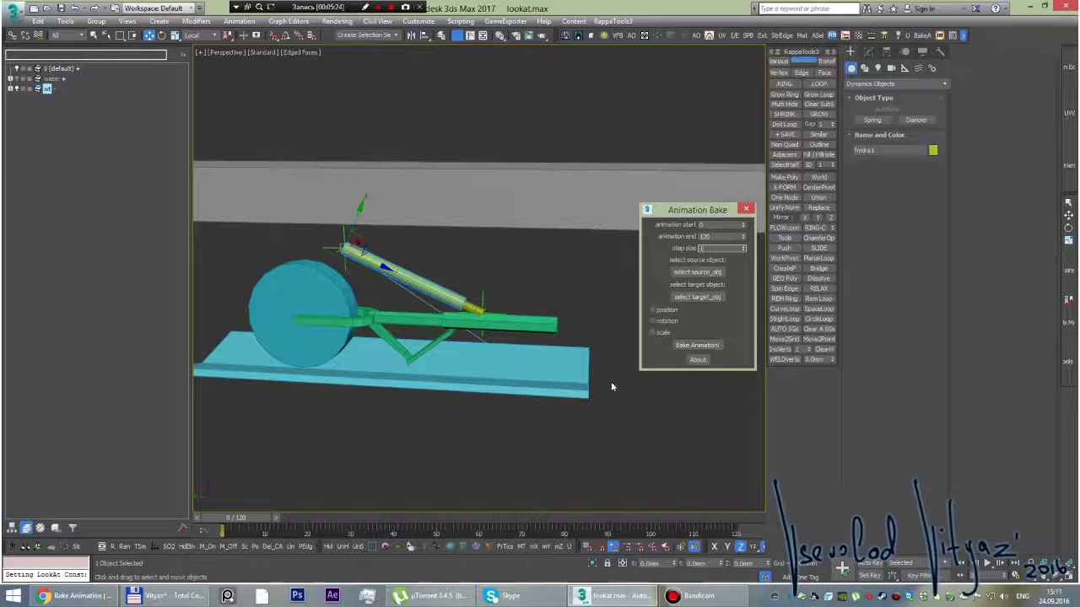
click(663, 311)
click(664, 321)
click(665, 332)
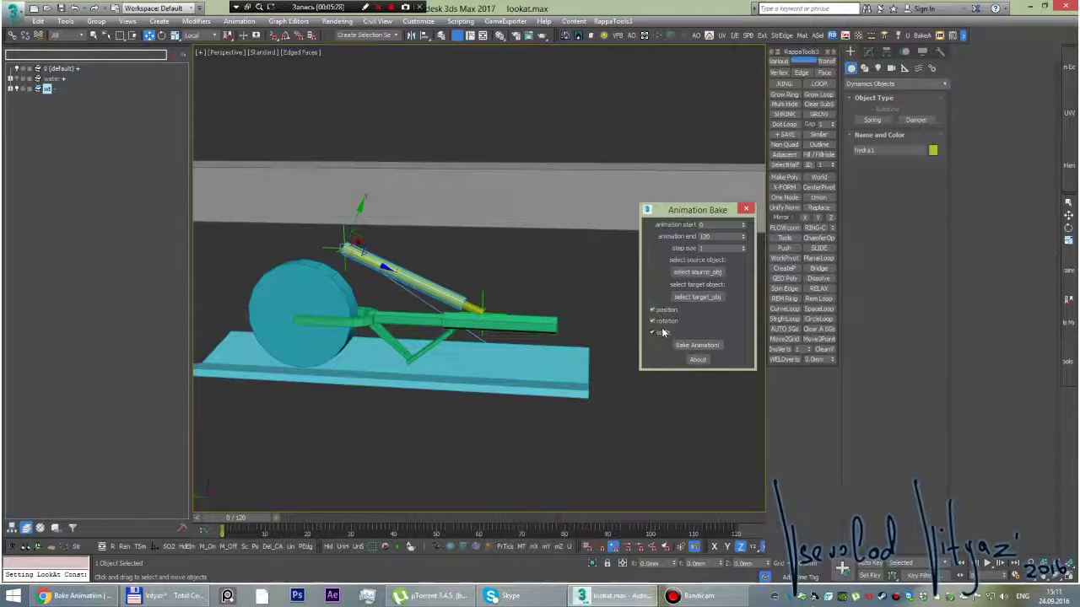
click(663, 333)
click(663, 321)
click(664, 310)
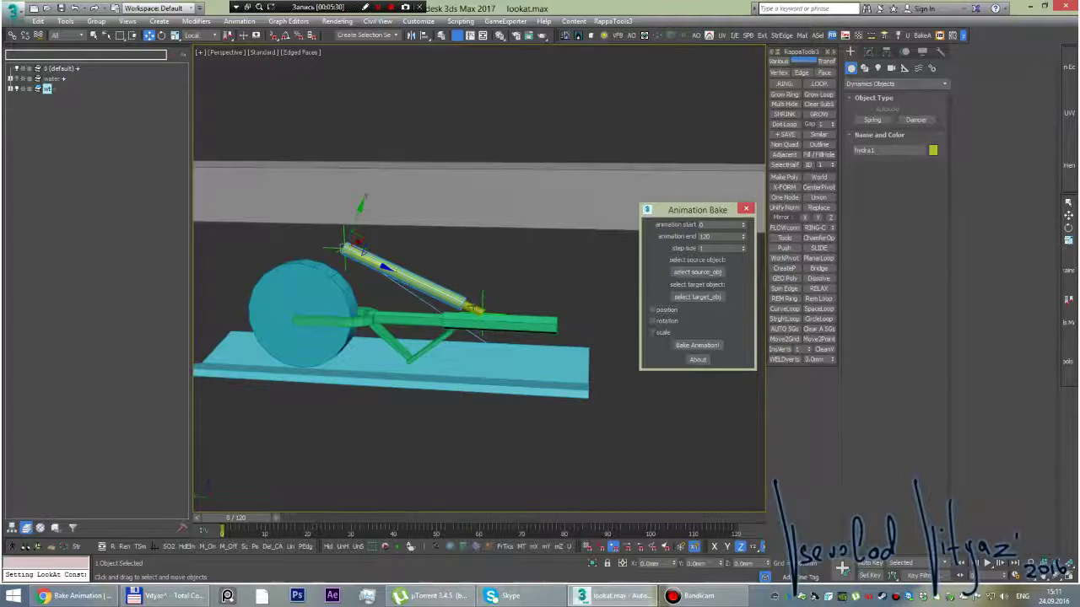
mouse_move(472, 278)
alt+middle_down()
mouse_move(447, 272)
mouse_move(662, 176)
alt+middle_up()
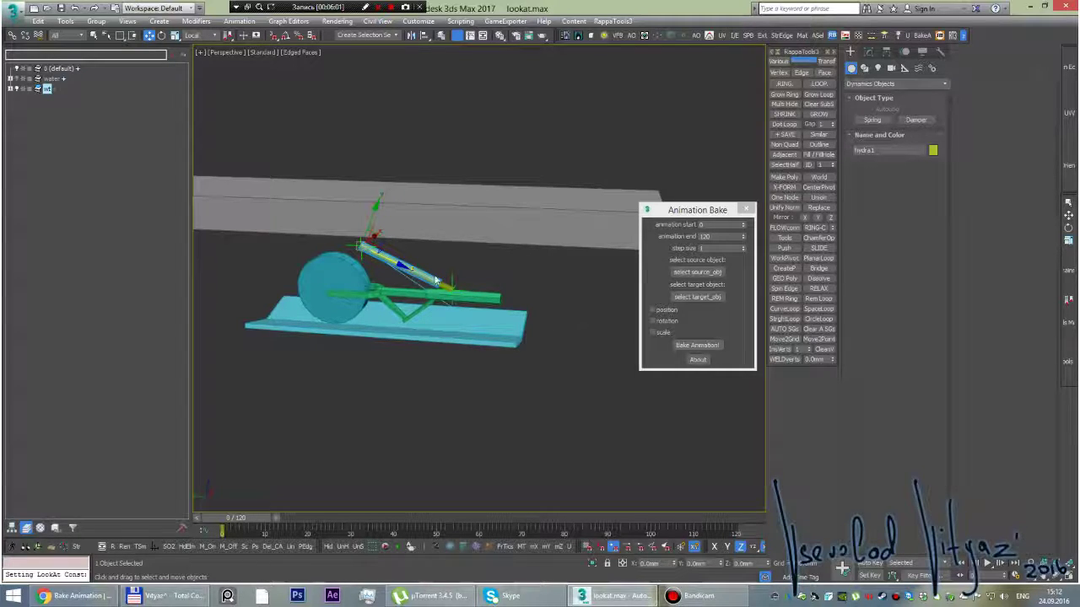
scroll(436, 281, up, 2)
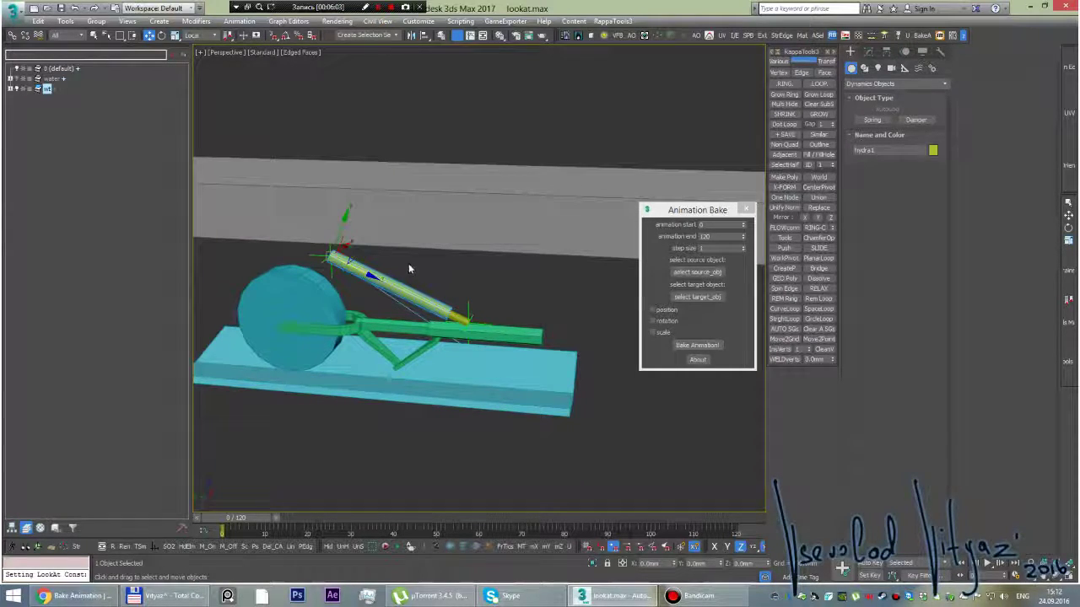
mouse_move(410, 270)
alt+middle_down()
mouse_move(436, 249)
mouse_move(445, 256)
alt+middle_up()
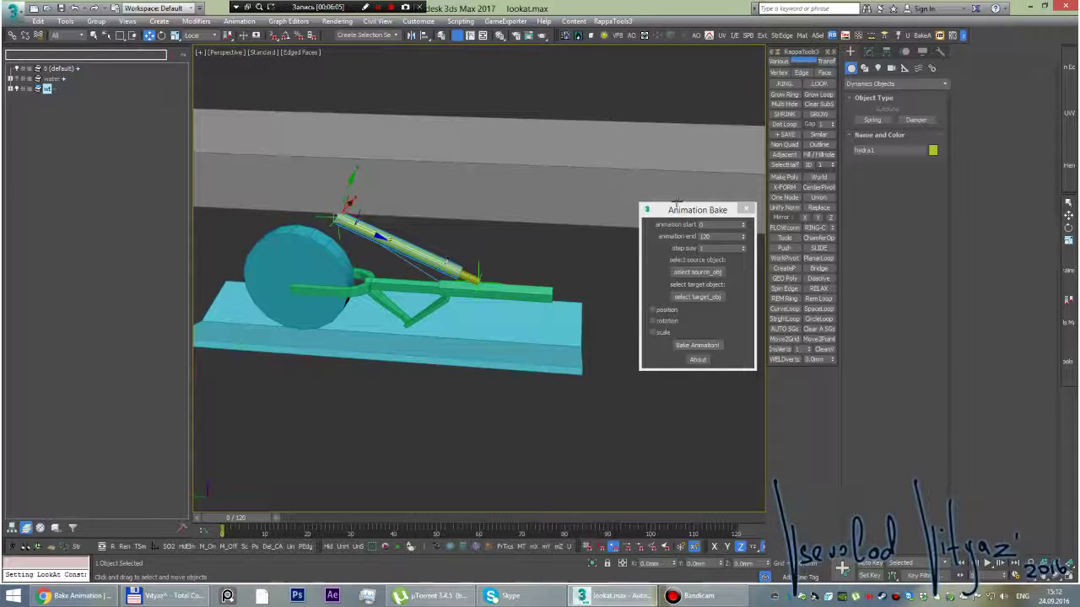
drag(679, 210, 636, 68)
mouse_move(413, 221)
alt+middle_down()
mouse_move(422, 210)
mouse_move(435, 218)
alt+middle_up()
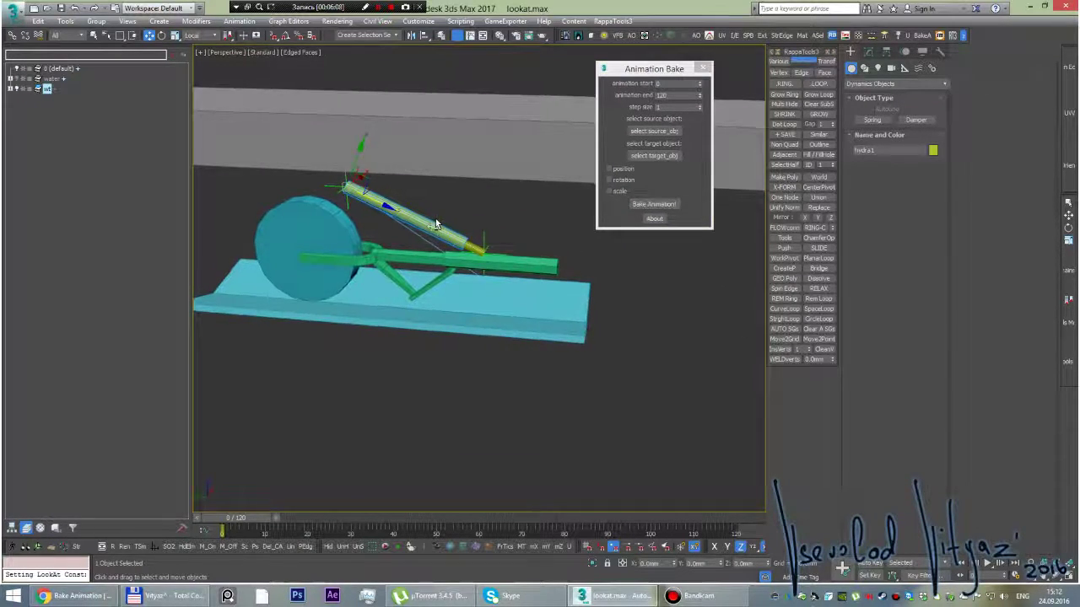
- Create a dummy helper beside the platform
click(672, 38)
drag(649, 338, 658, 357)
right_click(697, 281)
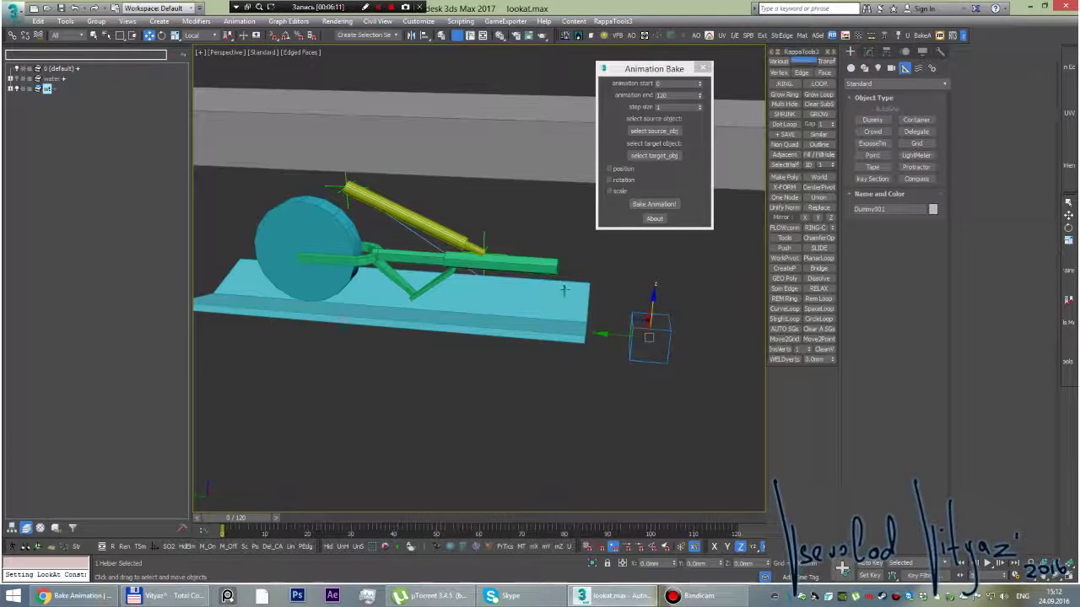
- Align the dummy to the hydra1 cylinder's pivot on all three position axes
key(alt+a)
click(397, 212)
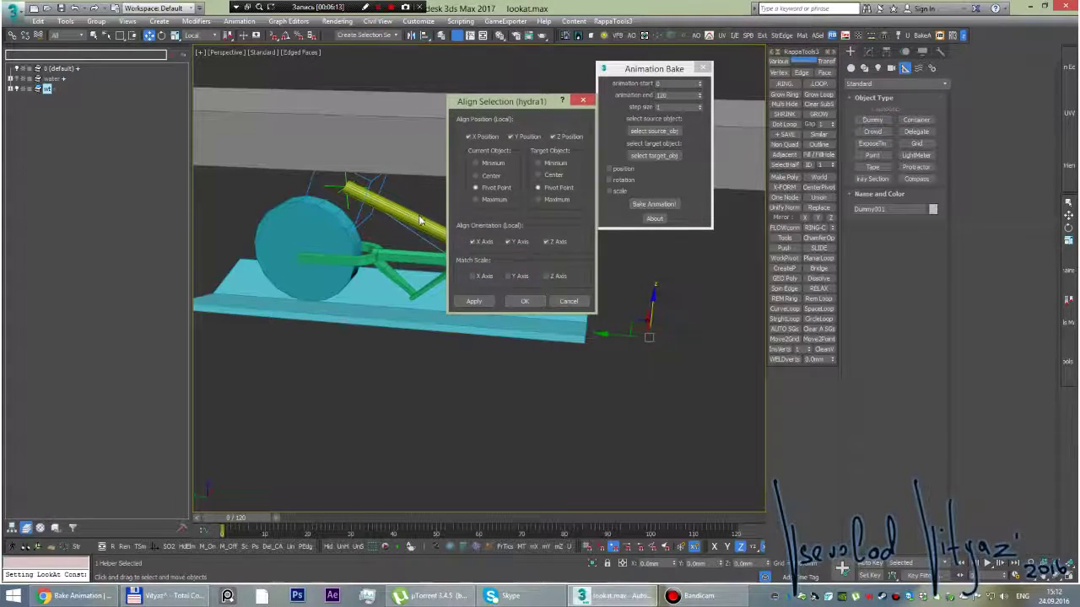
click(553, 137)
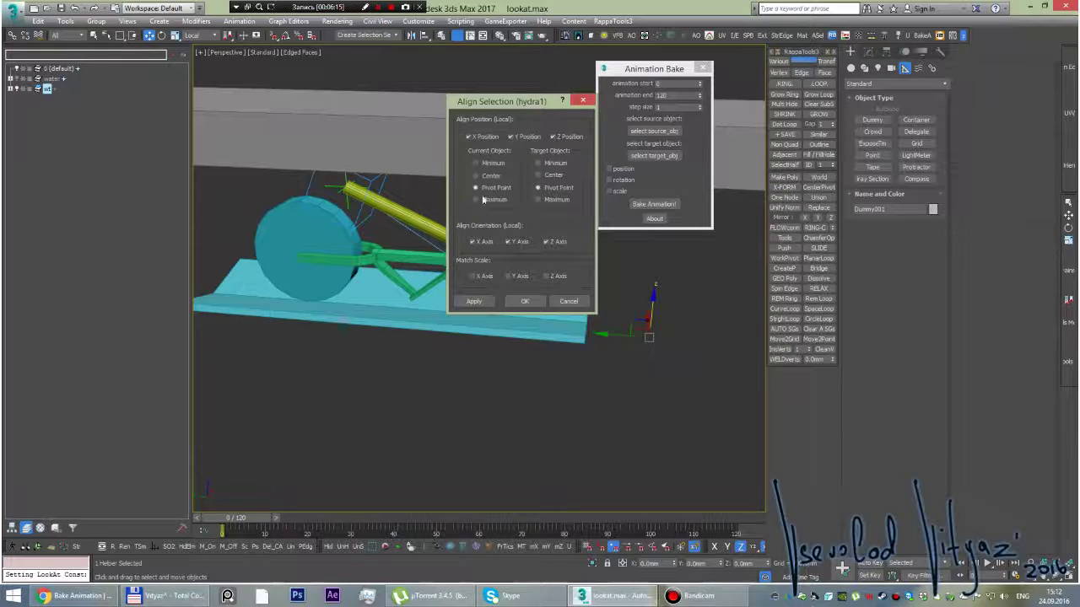
click(508, 242)
click(546, 242)
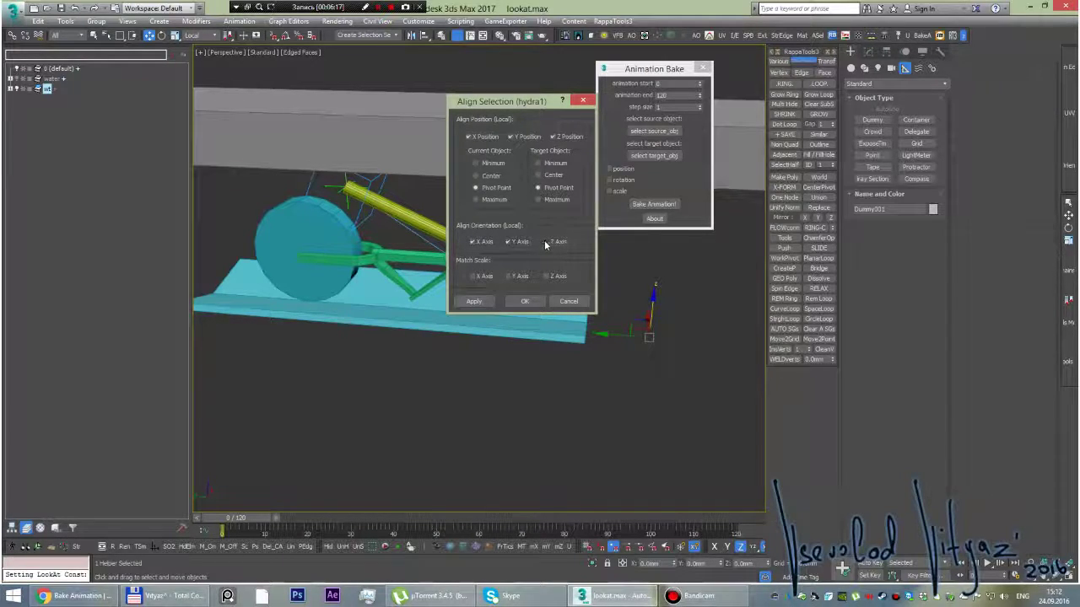
click(508, 242)
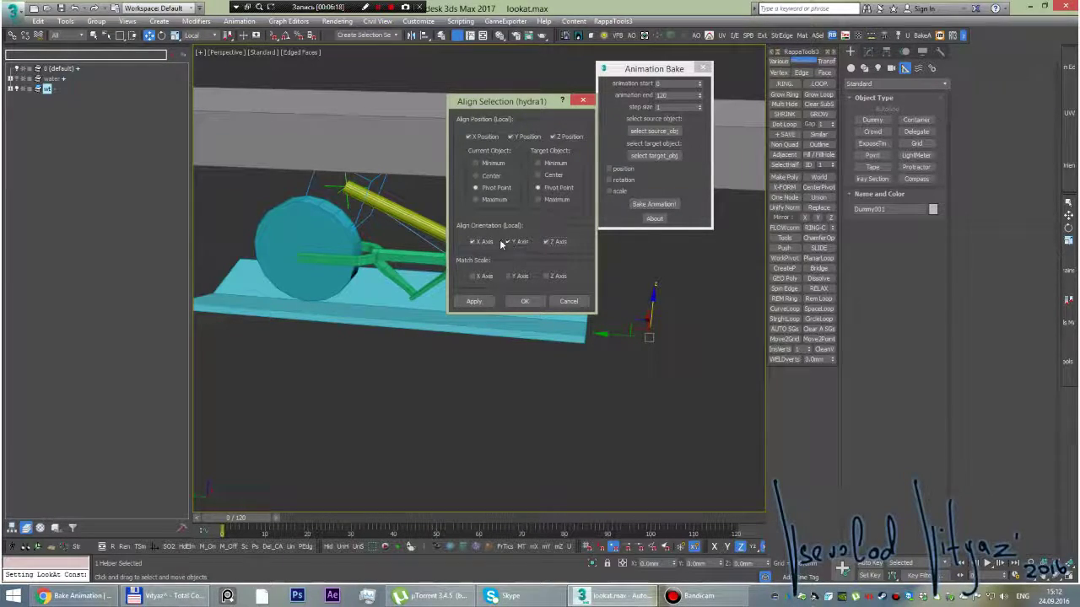
click(525, 301)
- In Animation Bake, set hydra1 as the source object and Dummy001 as the target
scroll(408, 237, up, 4)
scroll(408, 231, down, 2)
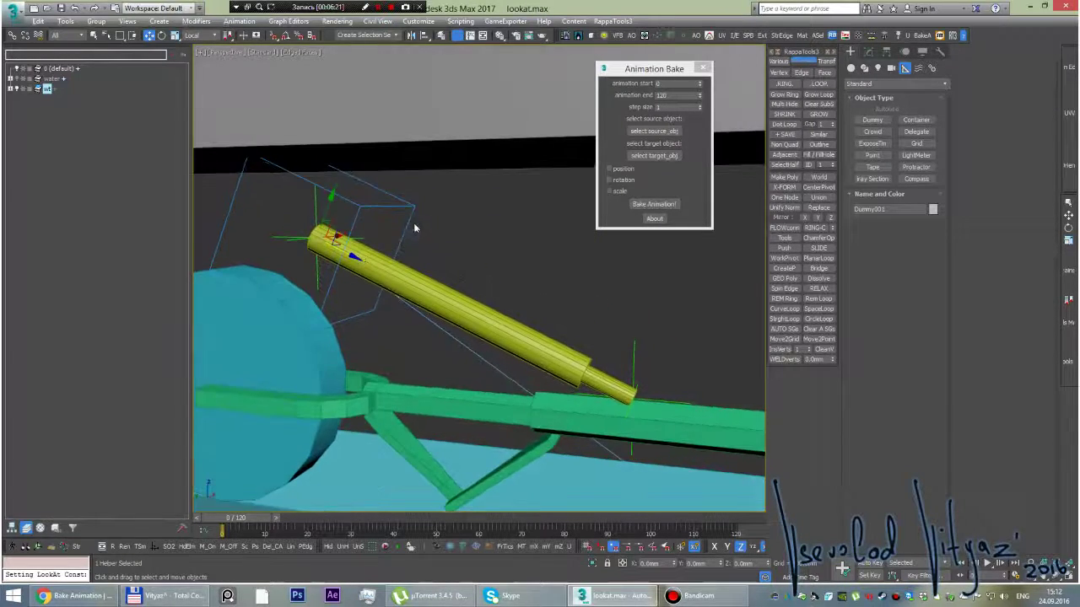
scroll(413, 223, down, 2)
click(654, 131)
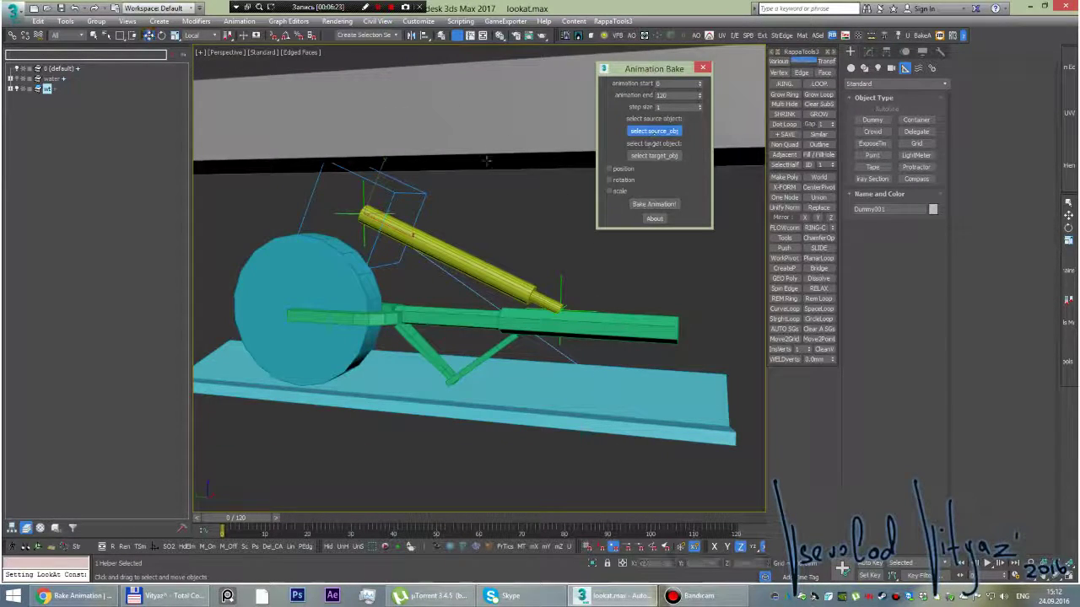
click(460, 255)
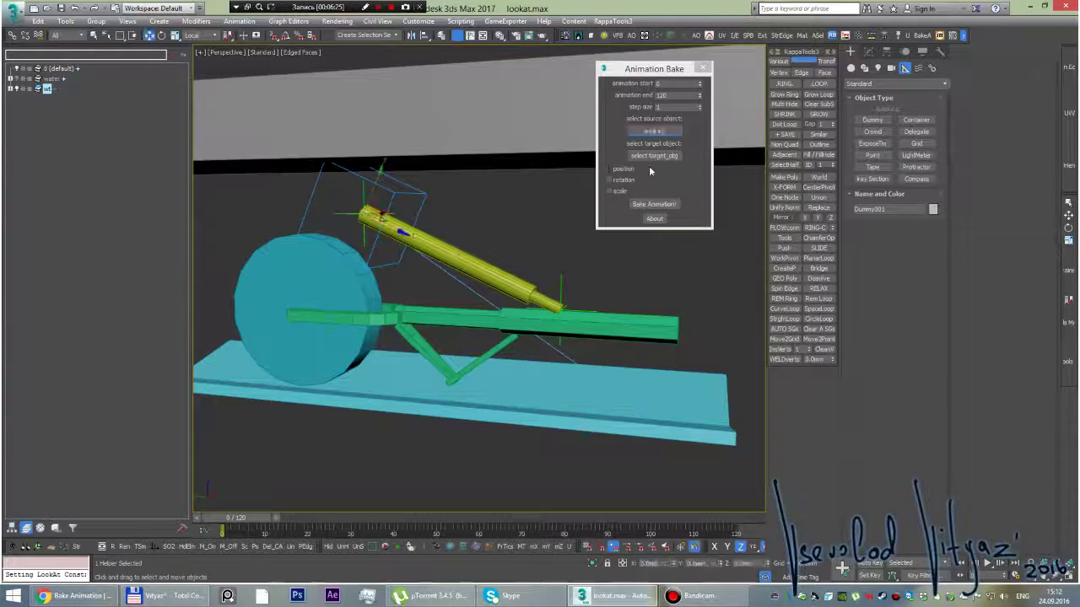
click(653, 155)
click(427, 201)
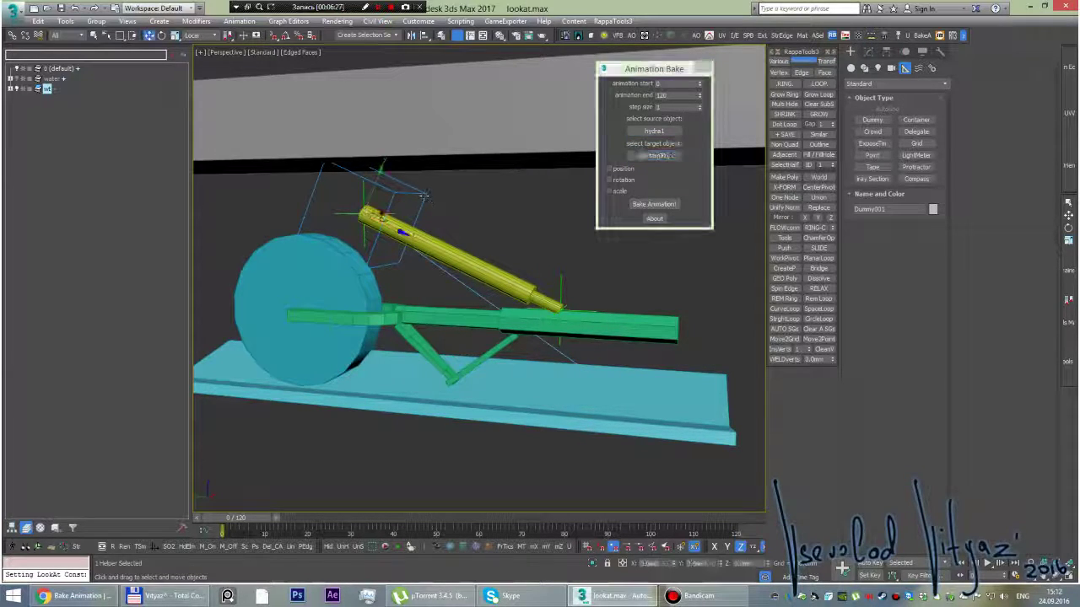
- Select the yellow hydra1 cylinder and activate Select and Link
alt+middle_drag(427, 201, 372, 194)
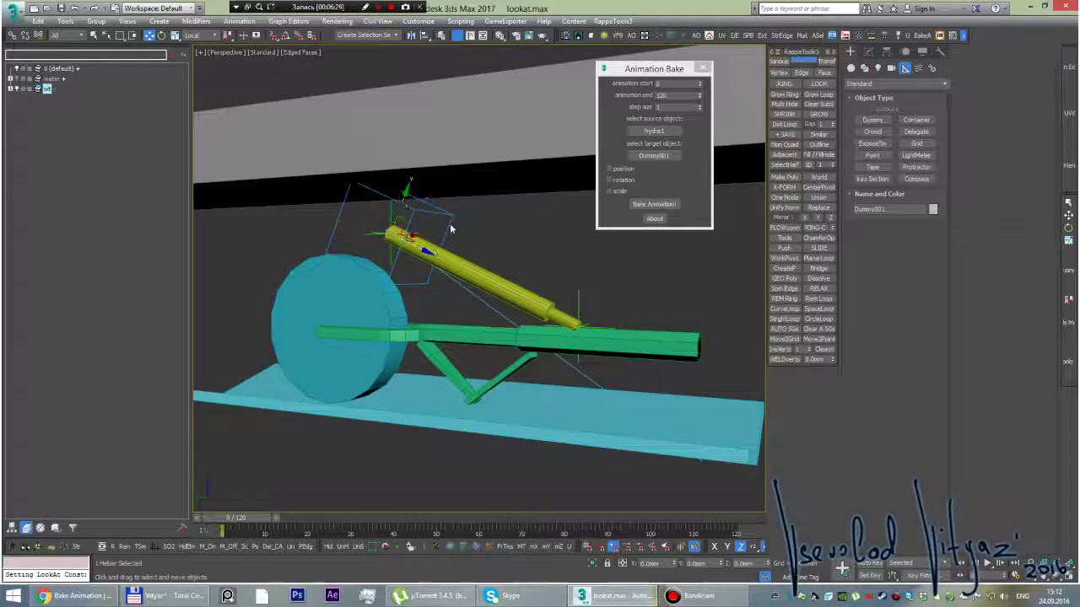
click(465, 270)
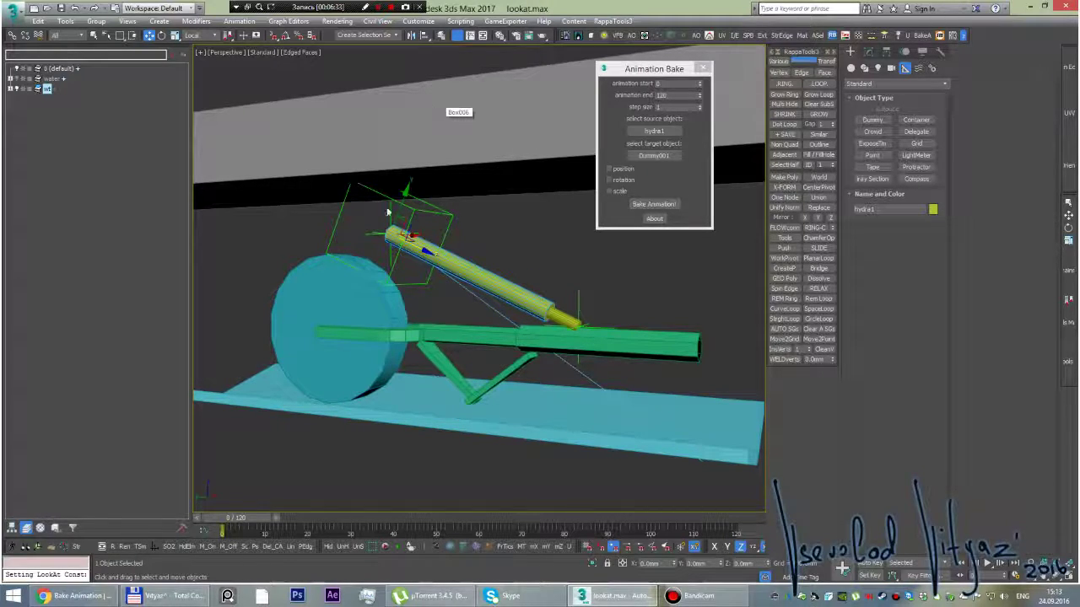
click(10, 34)
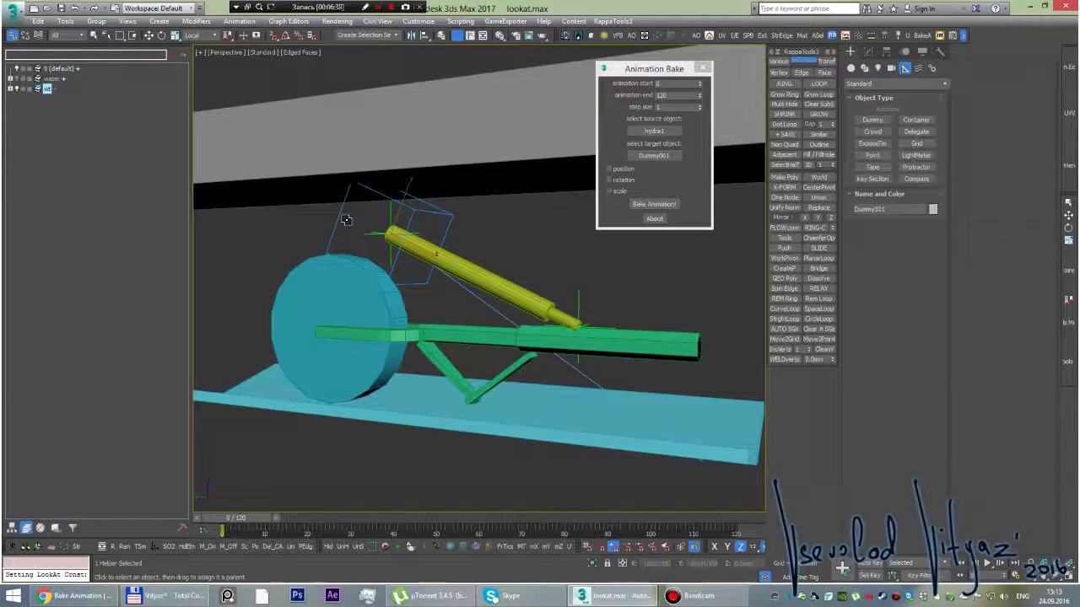
- Select hydra1 and Dummy001 and enable rotation-only baking in Animation Bake
drag(346, 220, 297, 174)
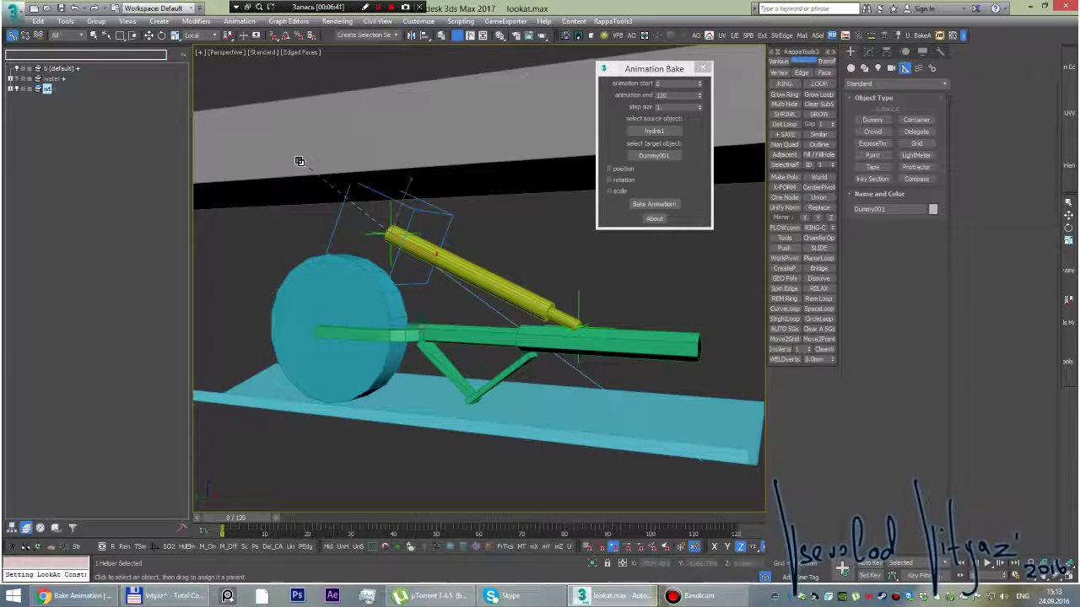
mouse_move(524, 193)
alt+middle_down()
mouse_move(443, 230)
mouse_move(415, 222)
alt+middle_up()
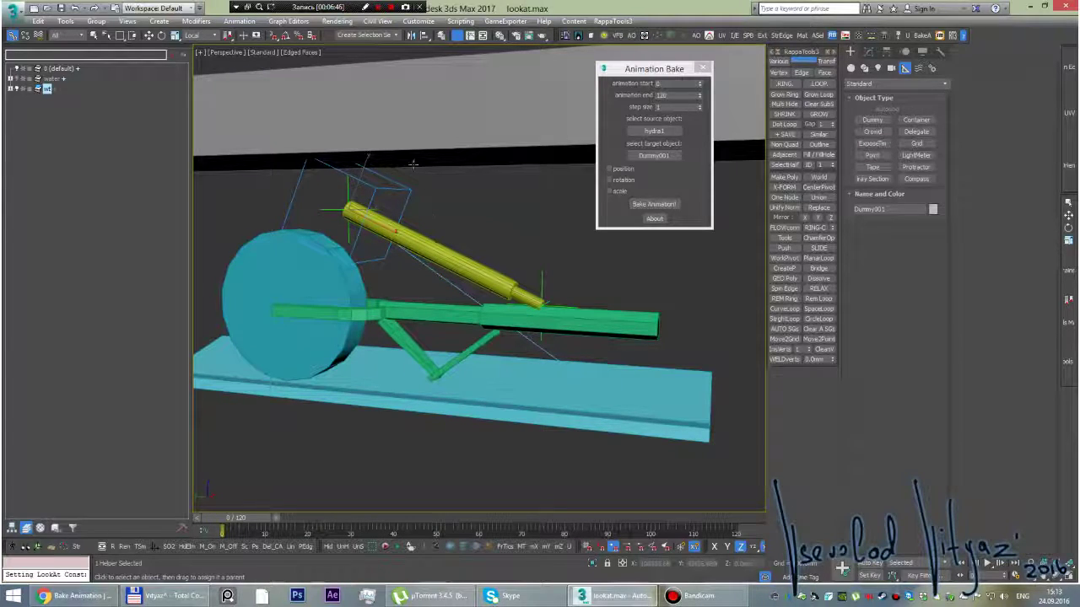
middle_drag(412, 211, 407, 208)
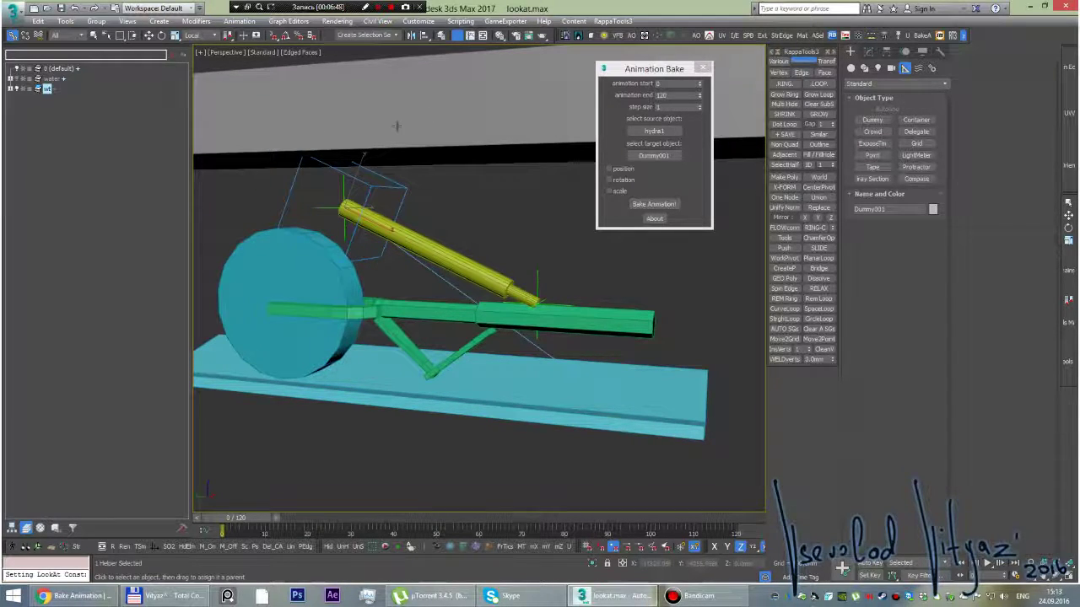
middle_drag(413, 157, 414, 165)
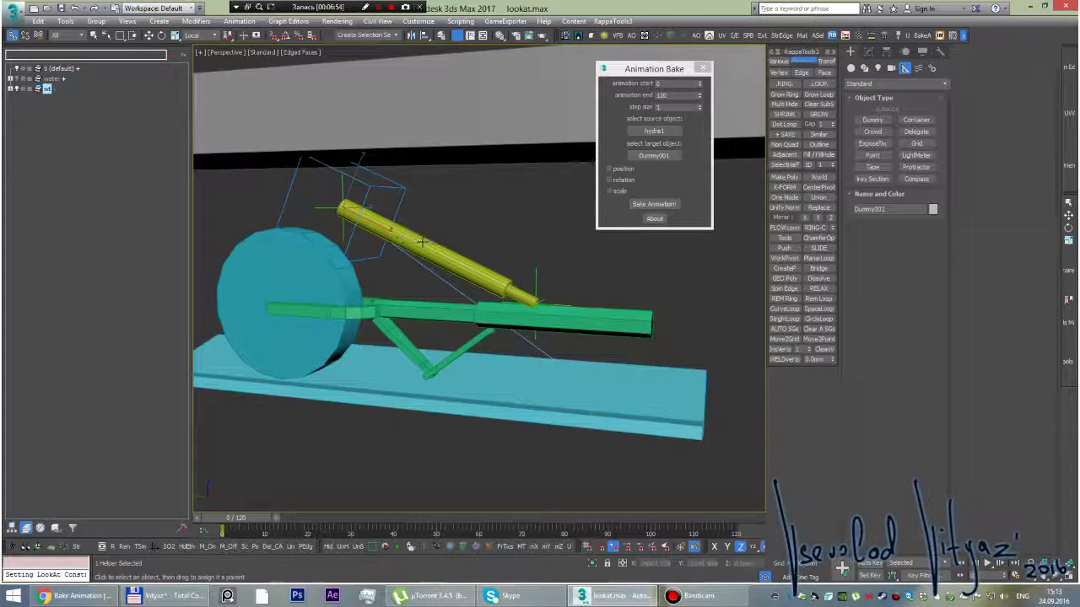
click(418, 237)
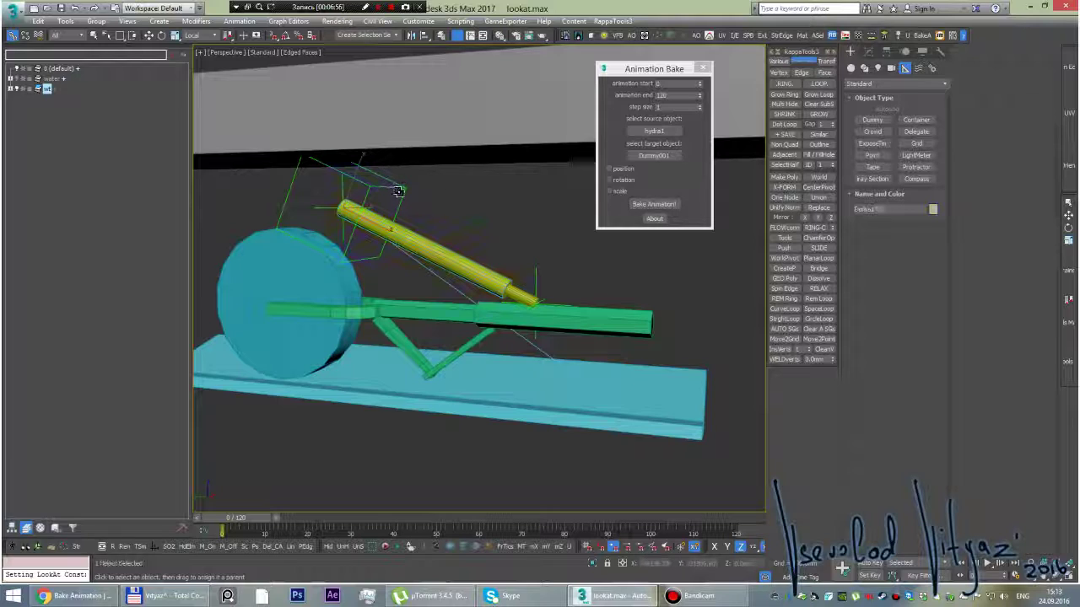
click(403, 187)
middle_drag(420, 182, 414, 165)
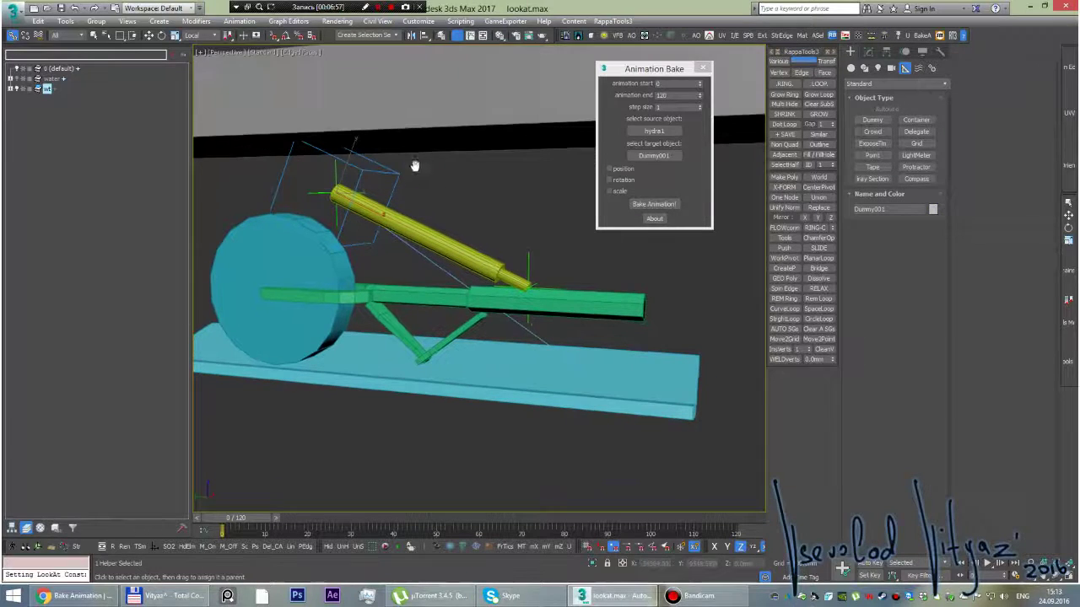
click(620, 183)
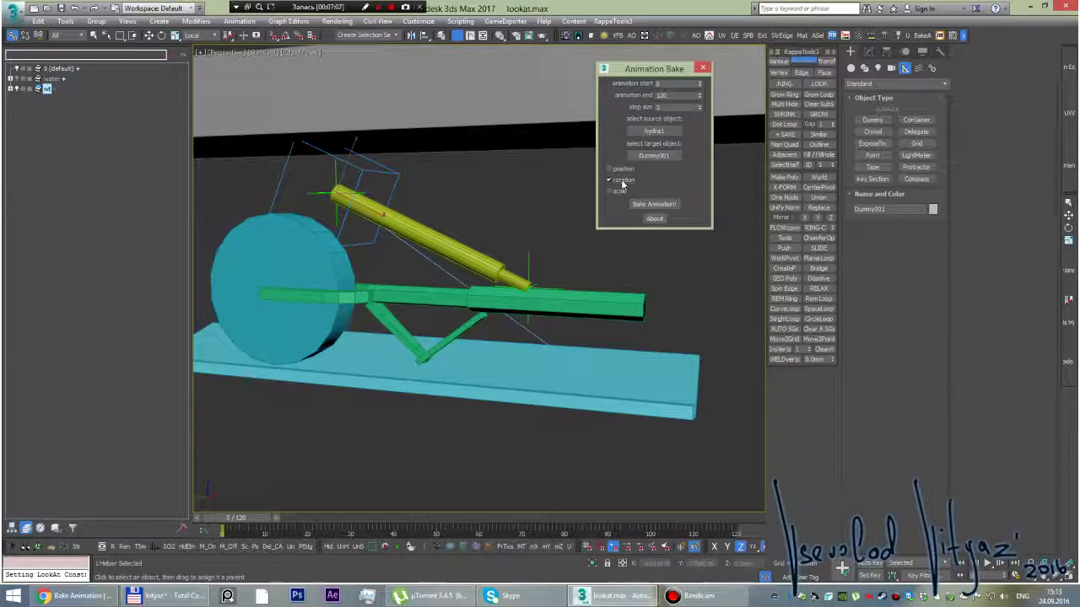
middle_drag(434, 201, 438, 232)
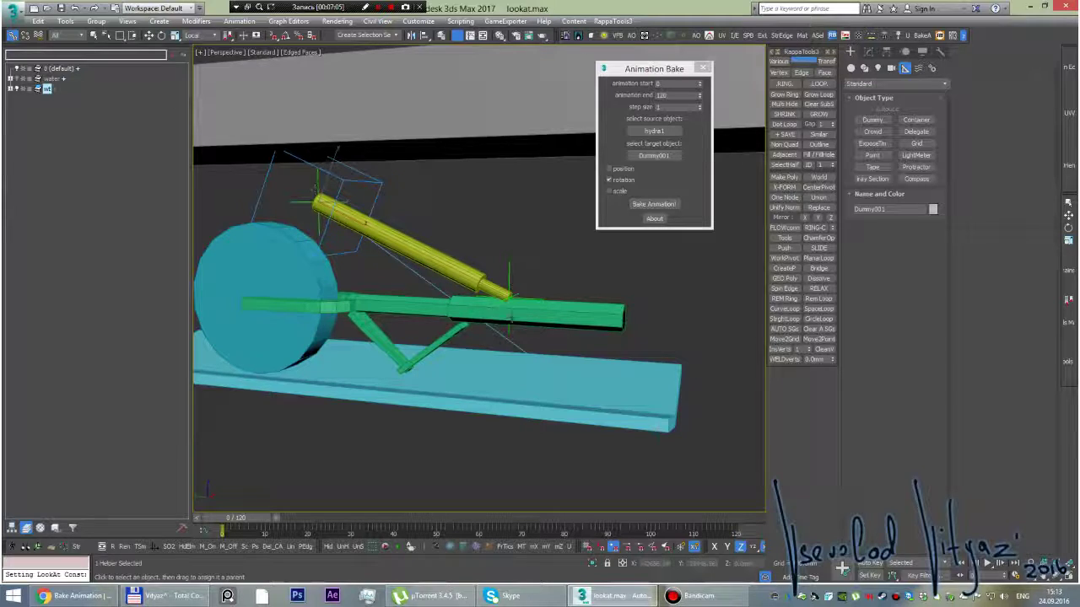
- Preview the strut motion at frame 38, check hydra2 and Object001, then return to frame 0
drag(248, 525, 389, 520)
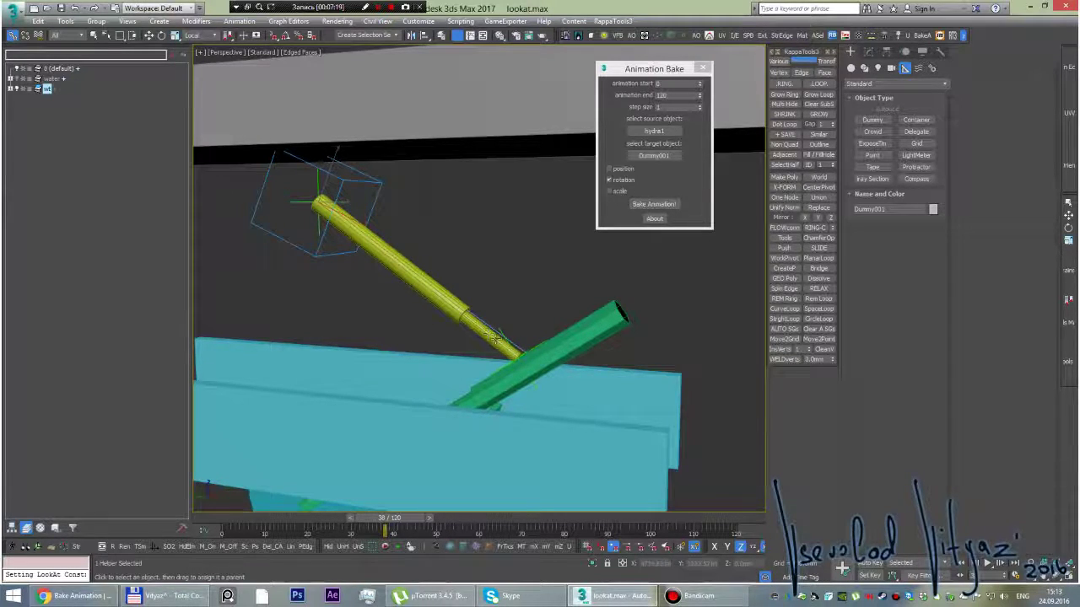
click(489, 336)
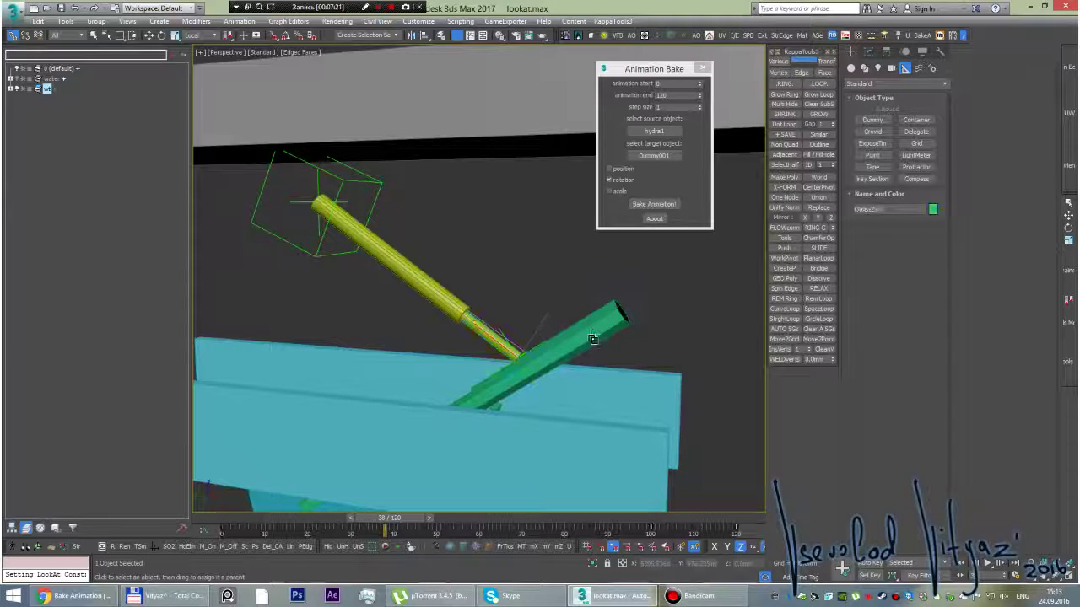
click(621, 318)
key(Home)
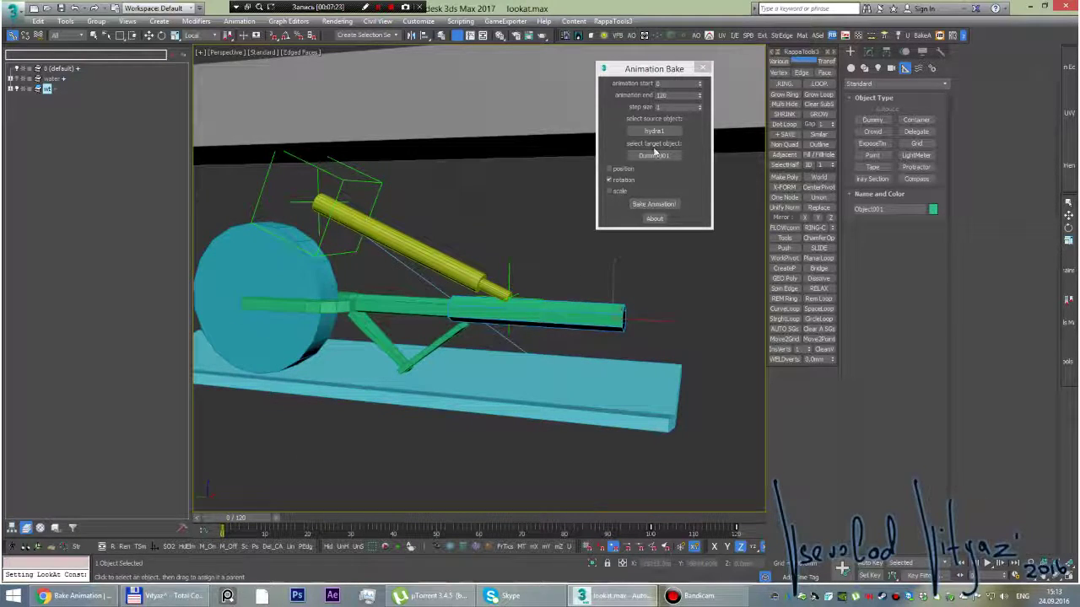
- Set the Animation Bake end frame to 100, keeping the start at frame 0
drag(666, 518, 643, 515)
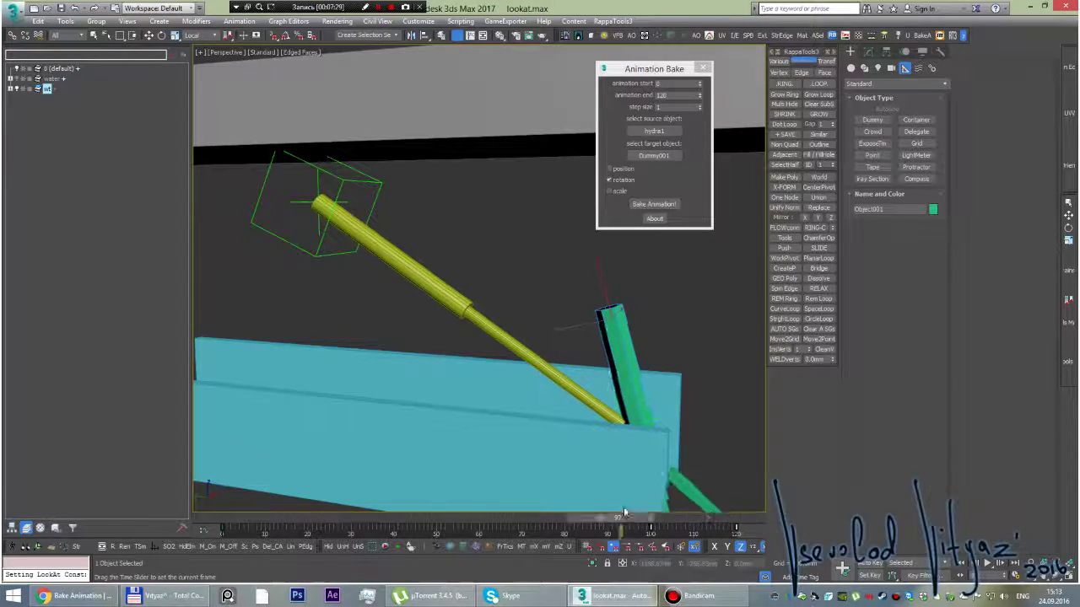
drag(647, 515, 240, 518)
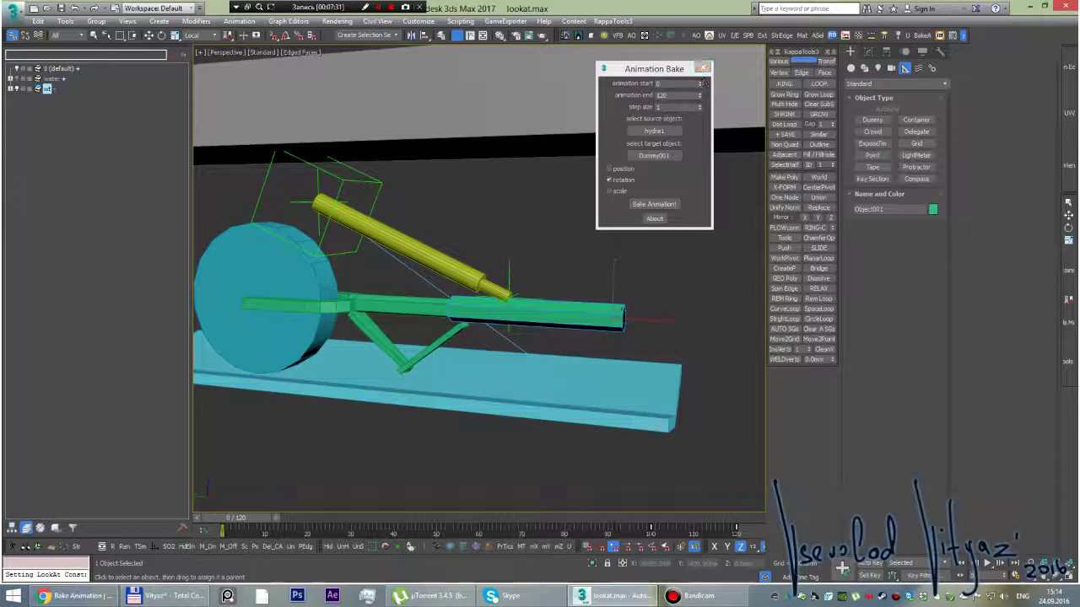
click(666, 94)
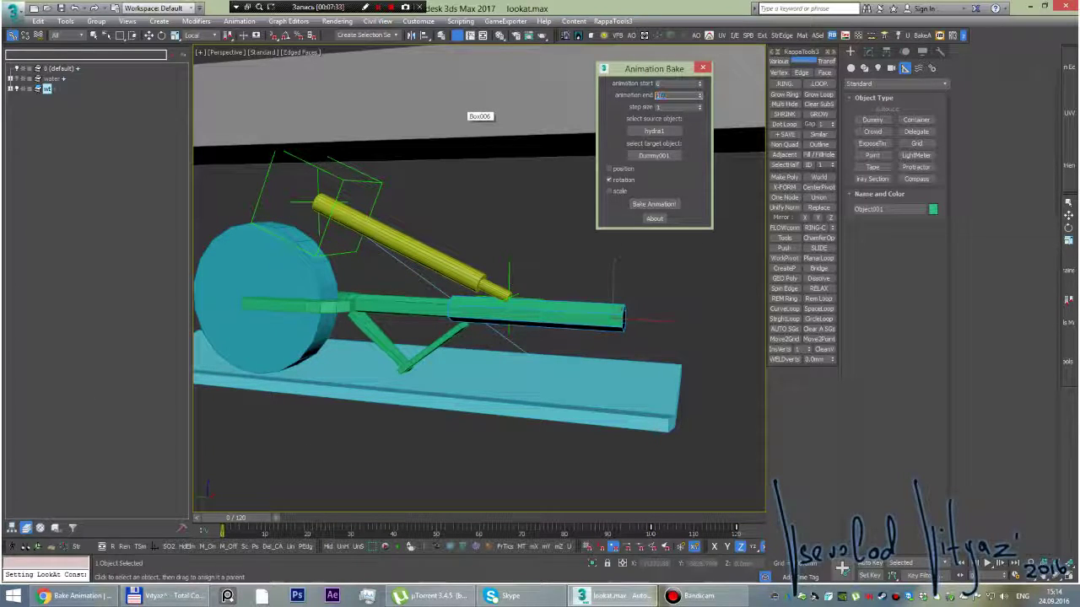
text(100)
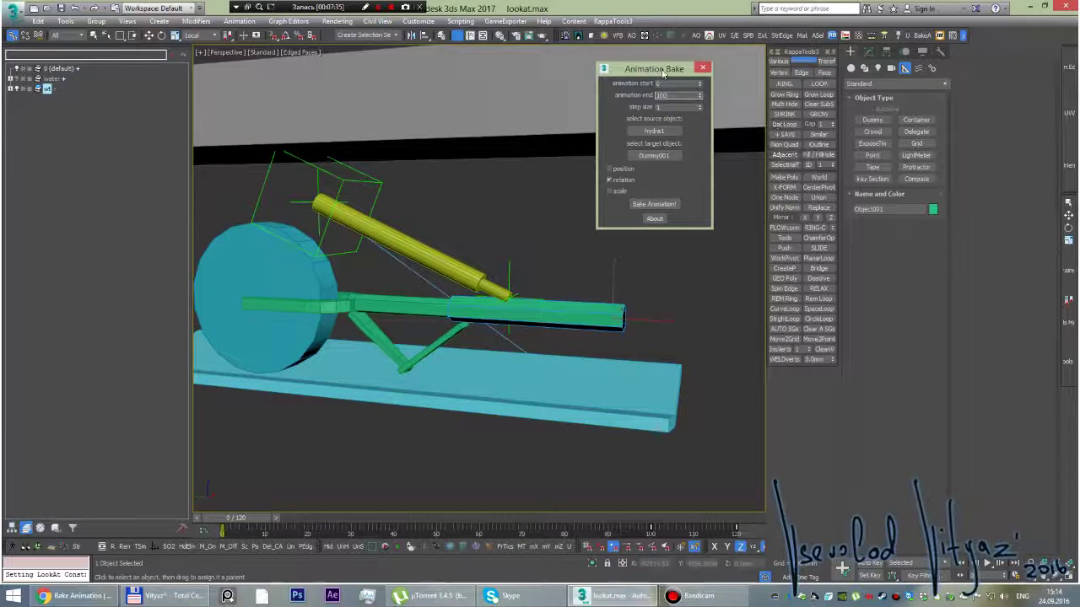
drag(665, 71, 673, 82)
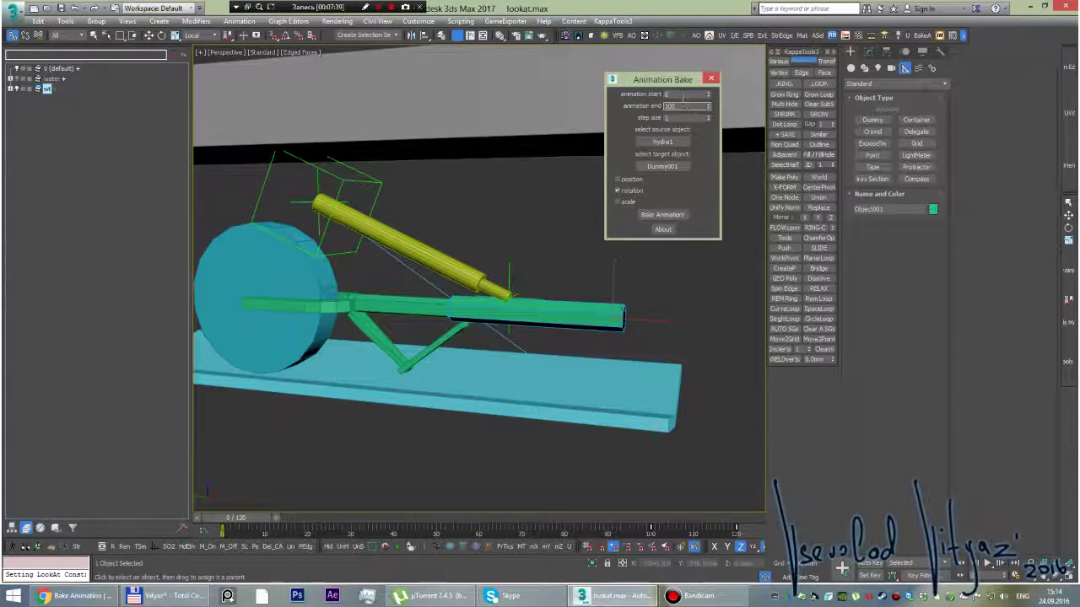
click(683, 95)
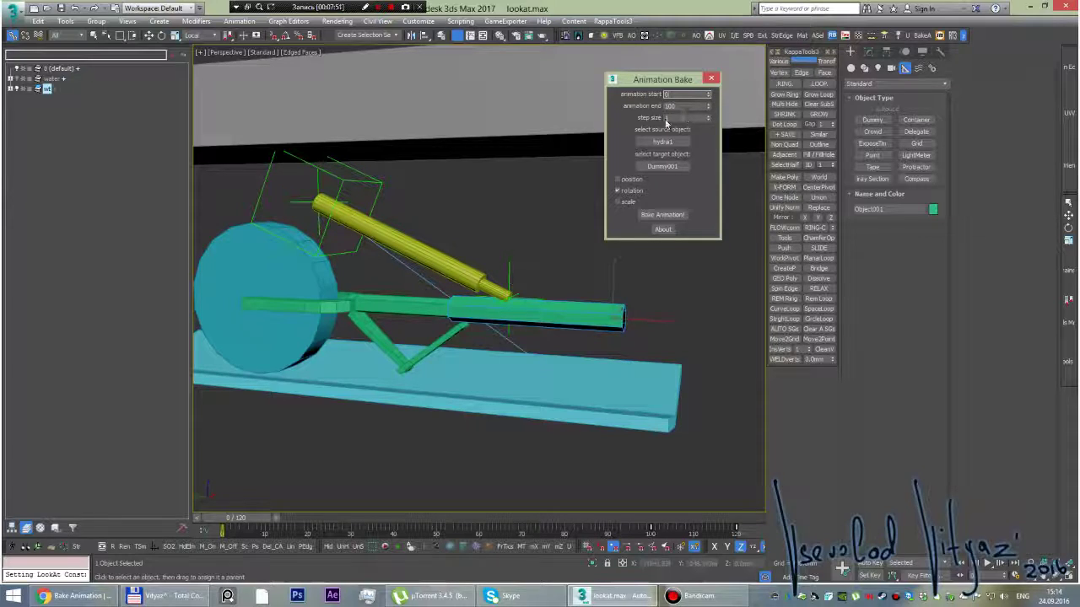
double_click(677, 105)
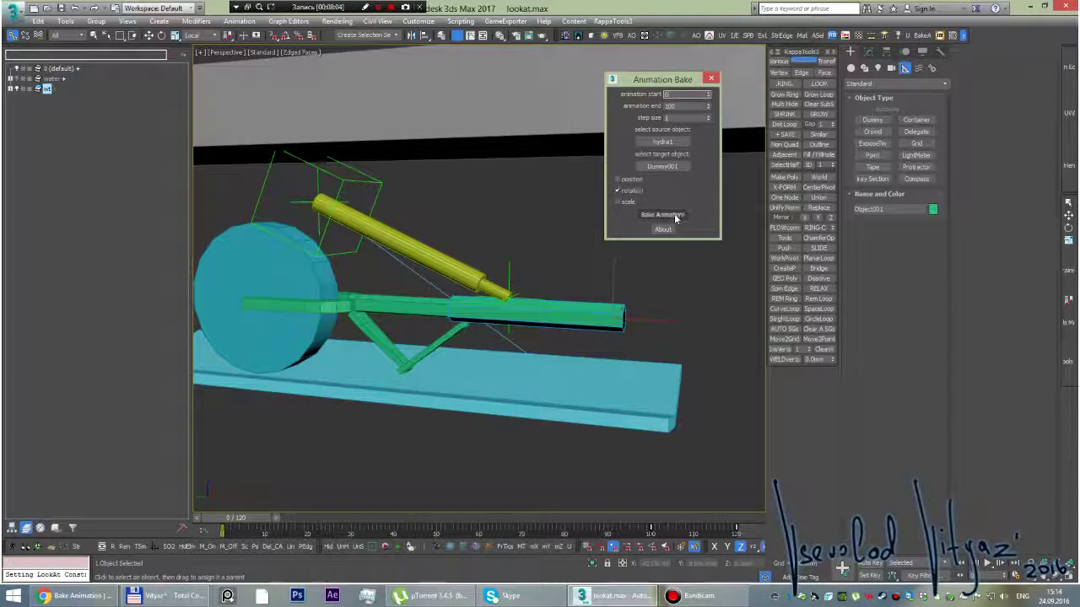
- Bake hydra1's rotation onto Dummy001 and scrub the timeline to review it
click(675, 216)
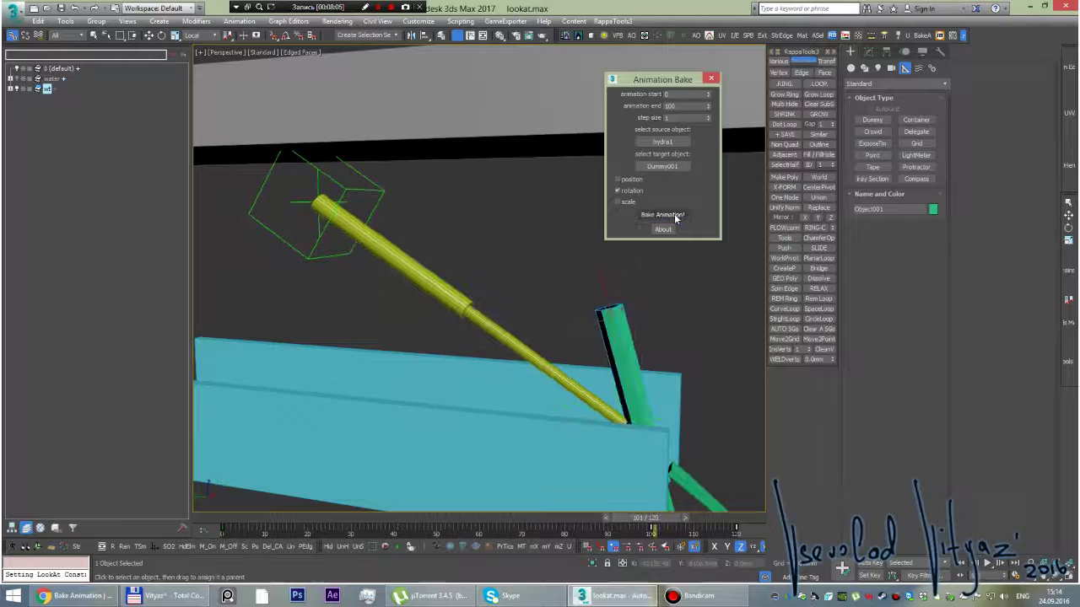
drag(468, 517, 207, 514)
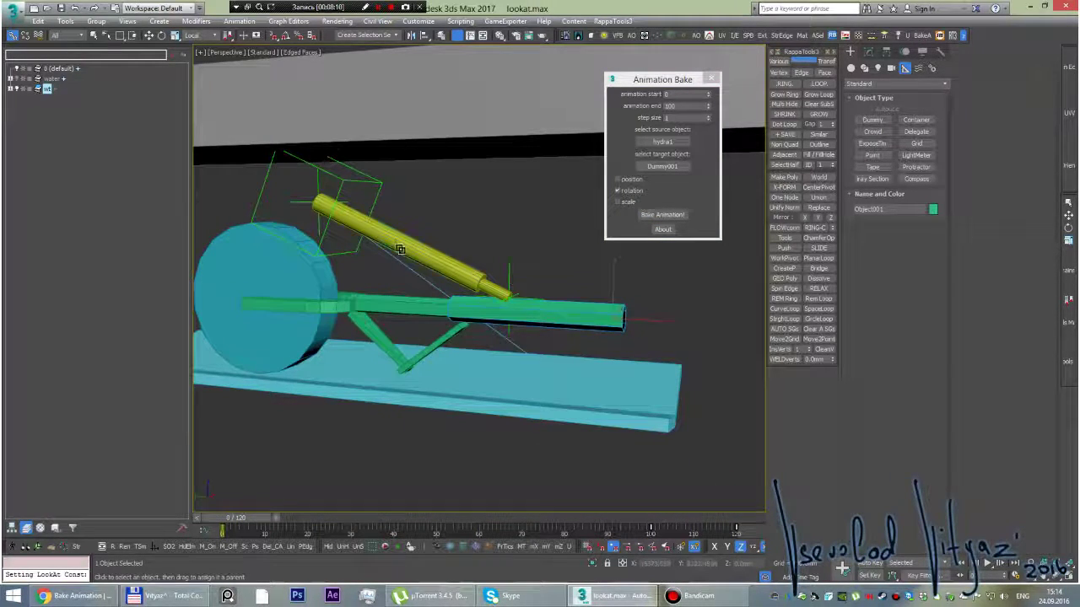
click(396, 248)
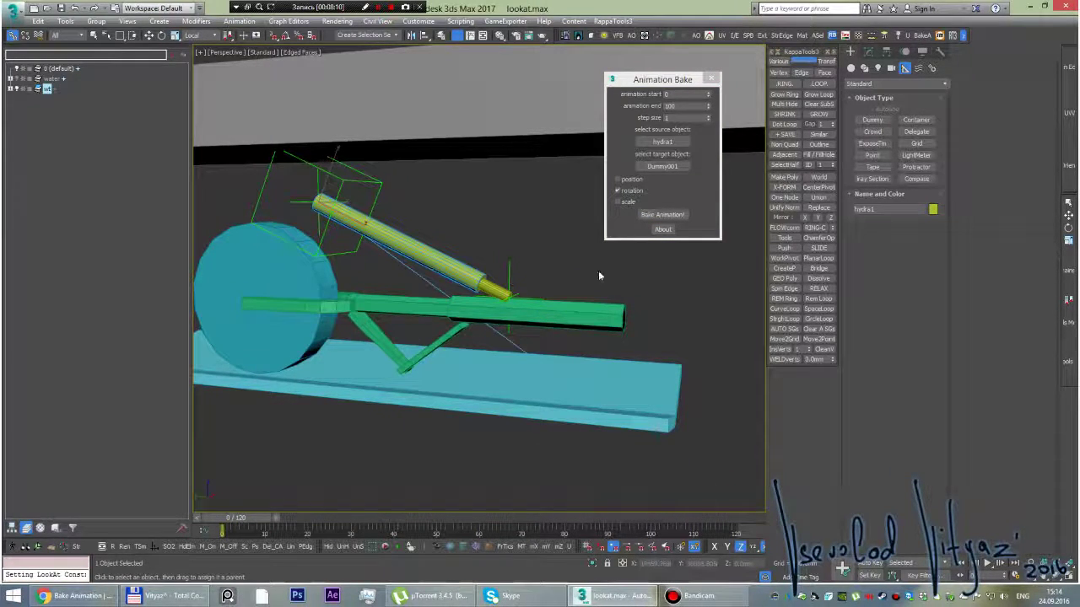
- Delete the LookAt Constraint from hydra1's rotation list in the Motion panel
click(905, 51)
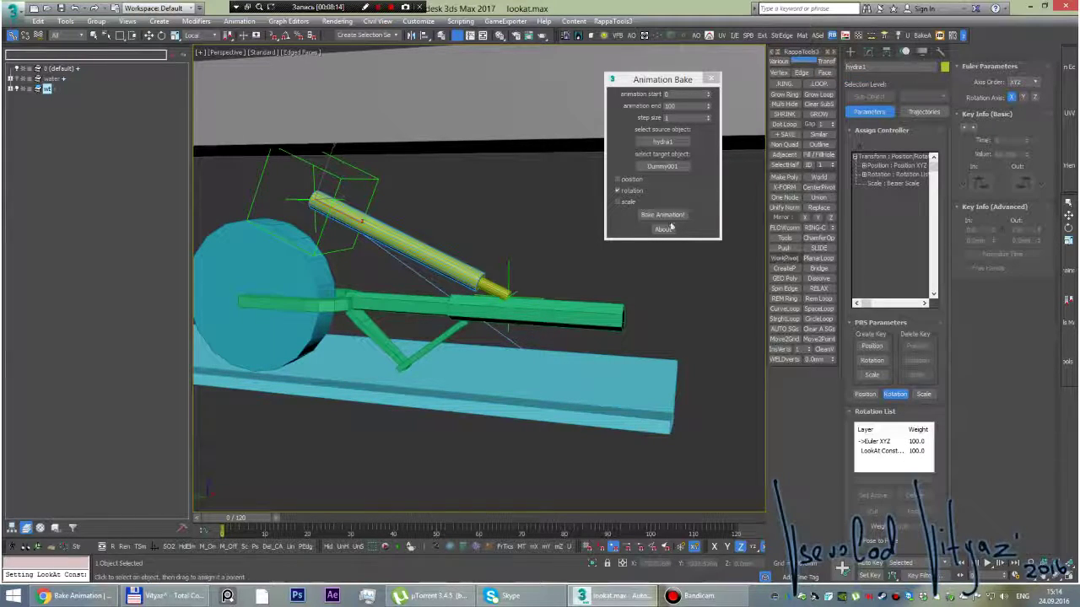
click(874, 452)
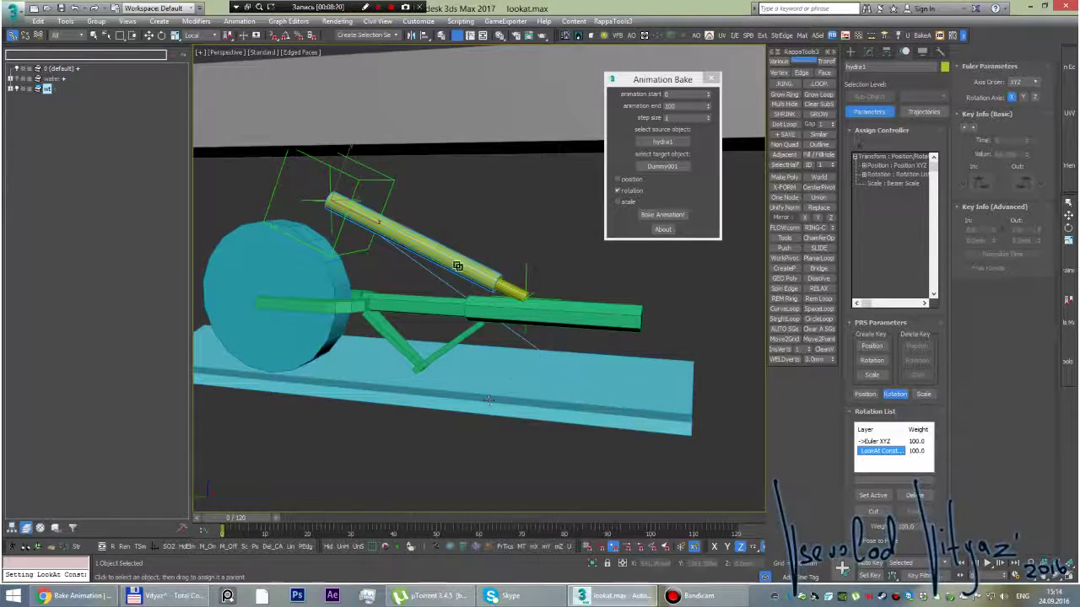
click(901, 496)
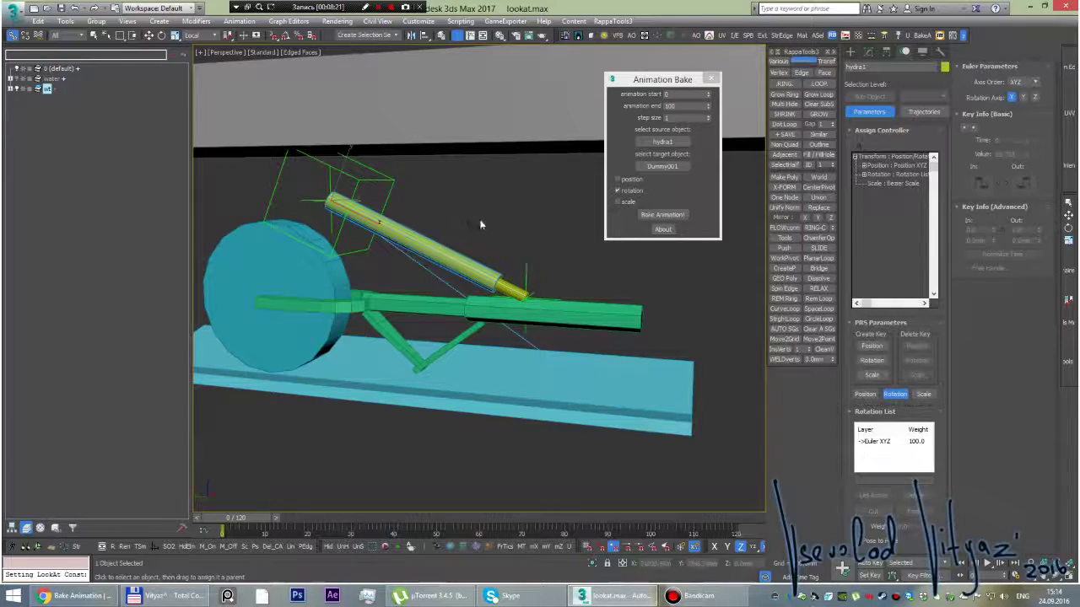
- Rotate hydra1, then align its position and orientation to Dummy001
middle_drag(481, 224, 496, 246)
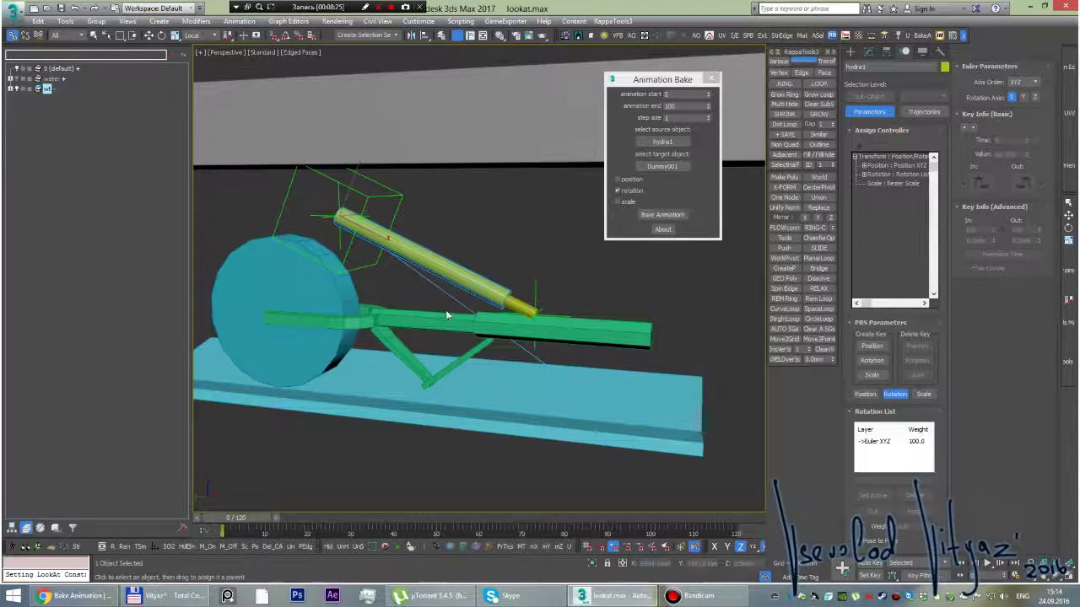
key(e)
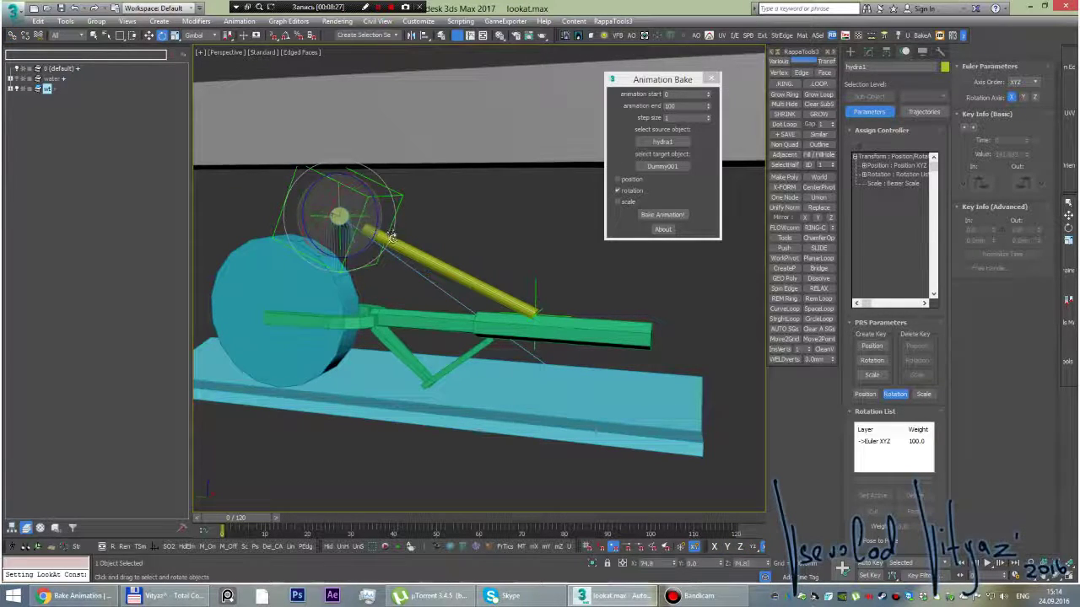
drag(392, 237, 451, 235)
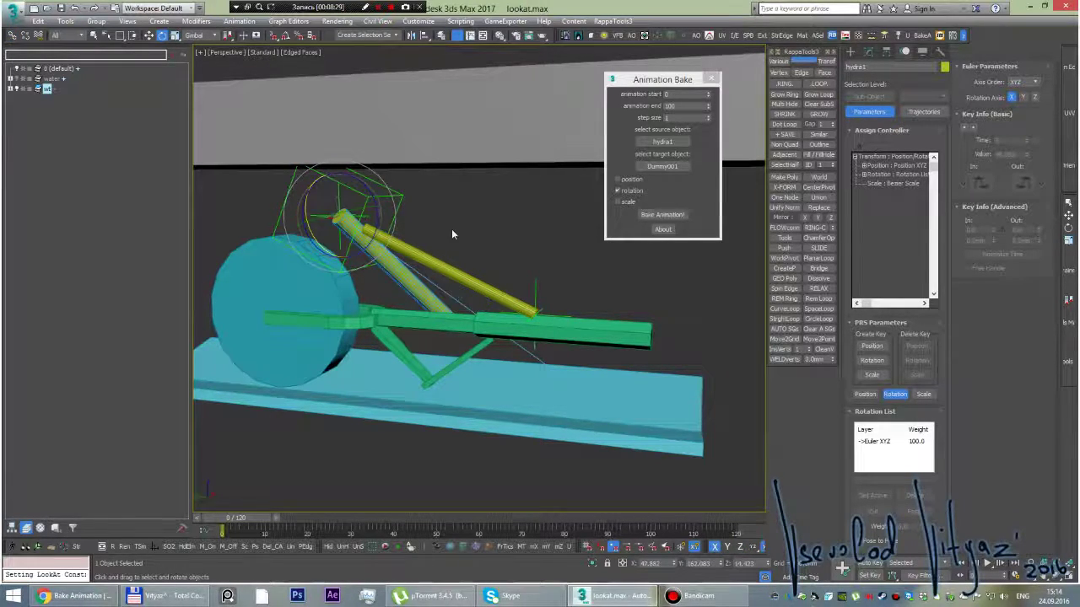
key(alt+a)
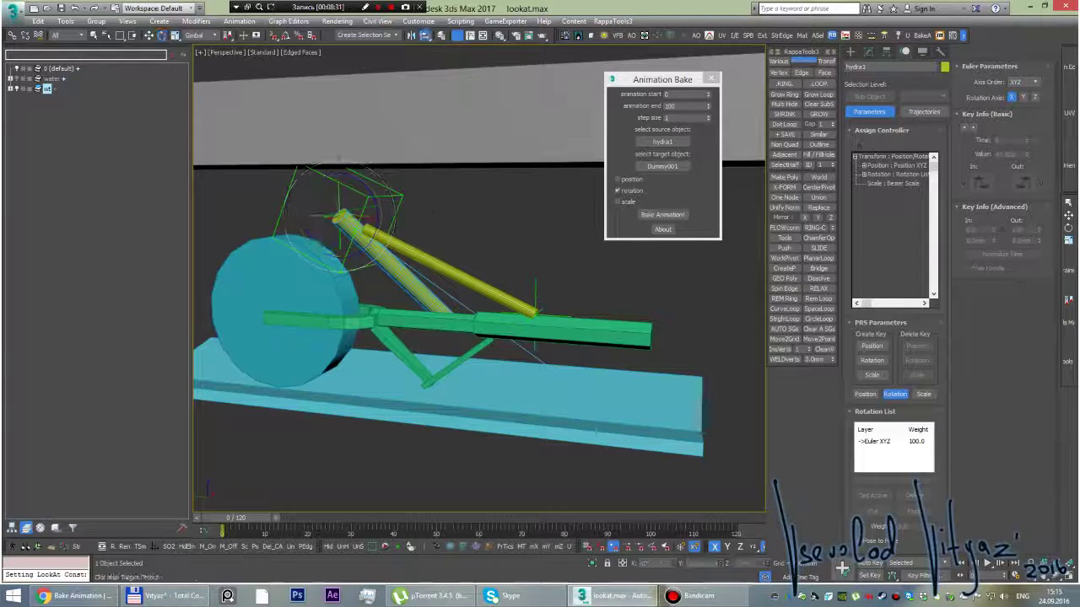
click(395, 193)
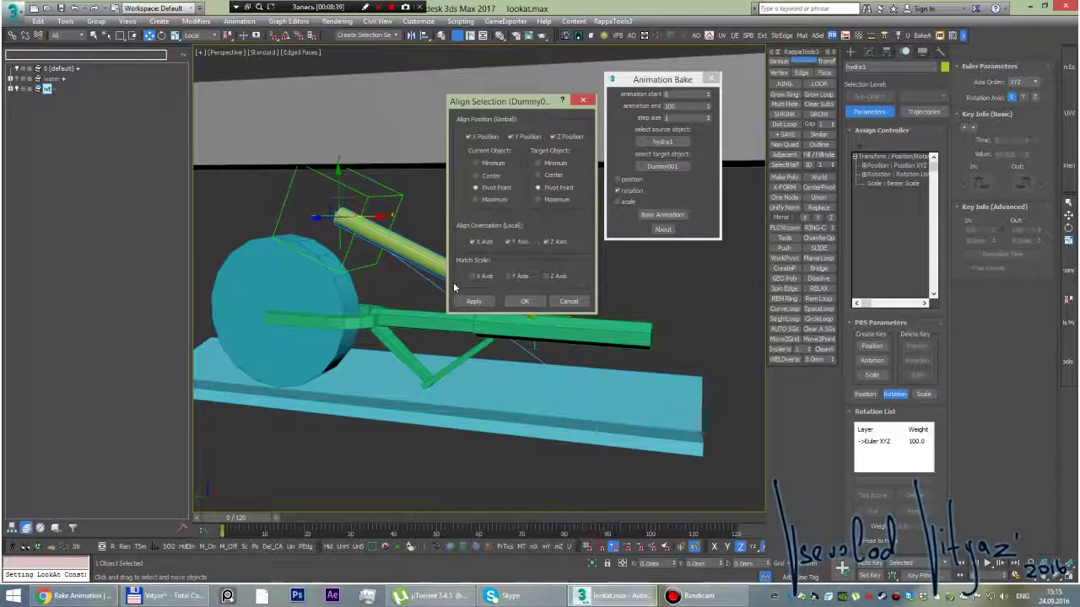
click(525, 301)
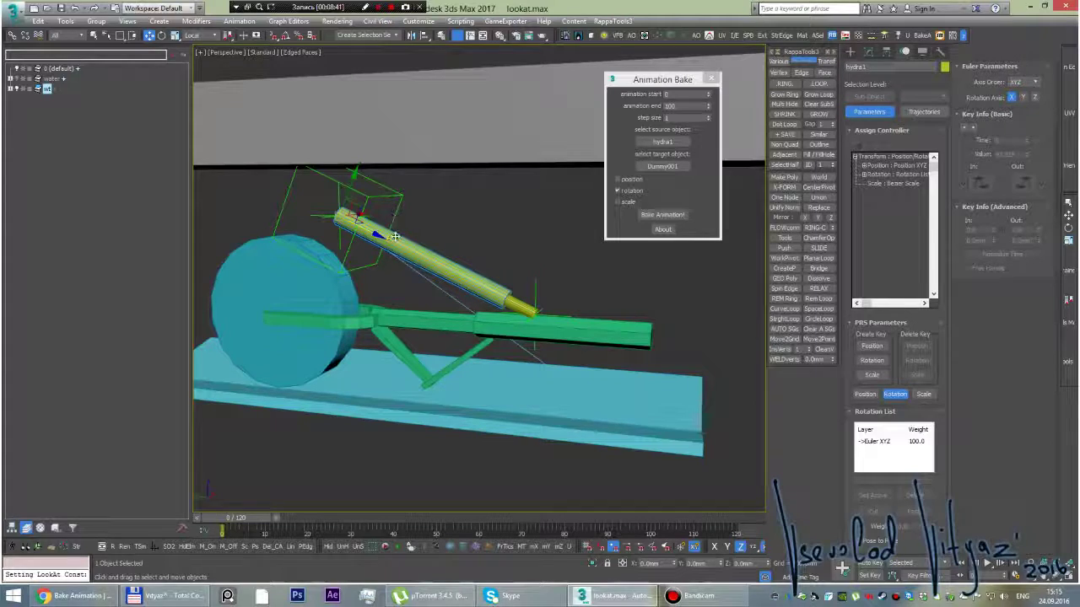
- Bake rotation with Dummy001 as source and hydra1 as target
alt+middle_drag(368, 251, 337, 279)
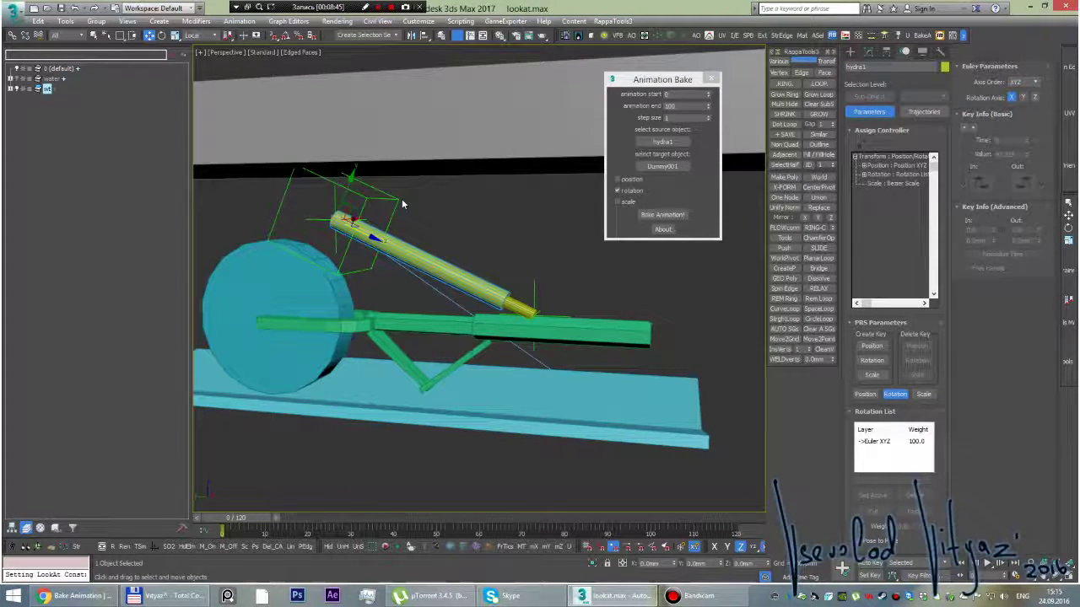
middle_drag(401, 203, 468, 267)
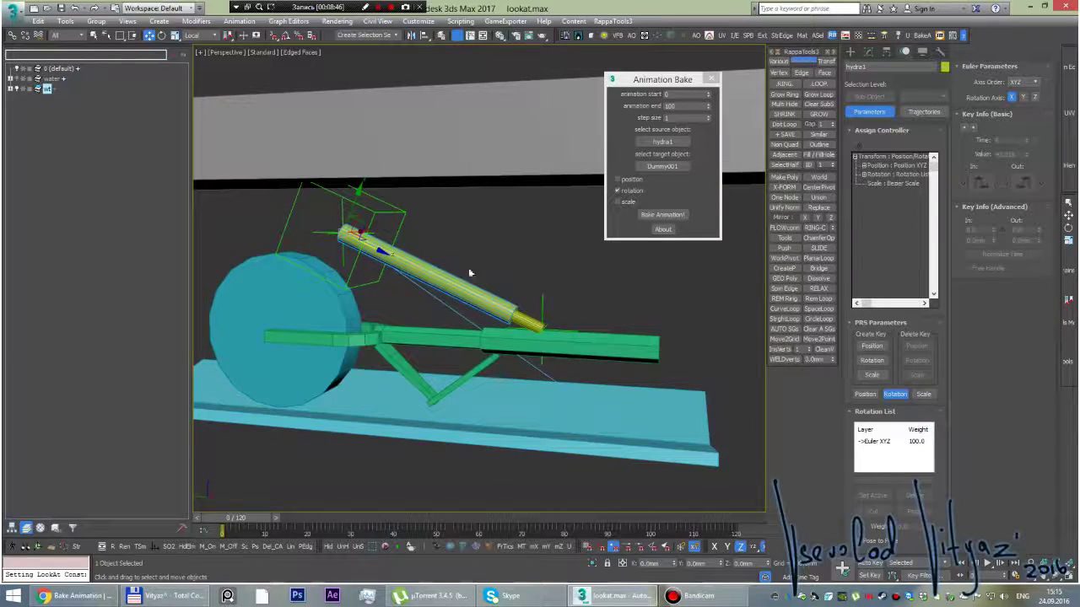
click(662, 168)
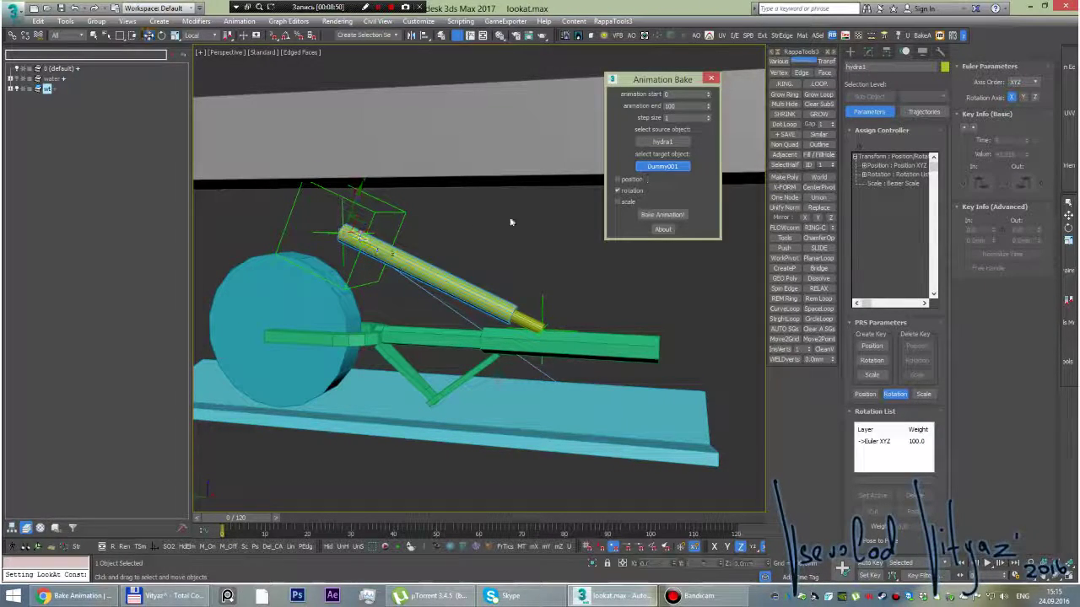
click(428, 269)
click(662, 142)
click(406, 201)
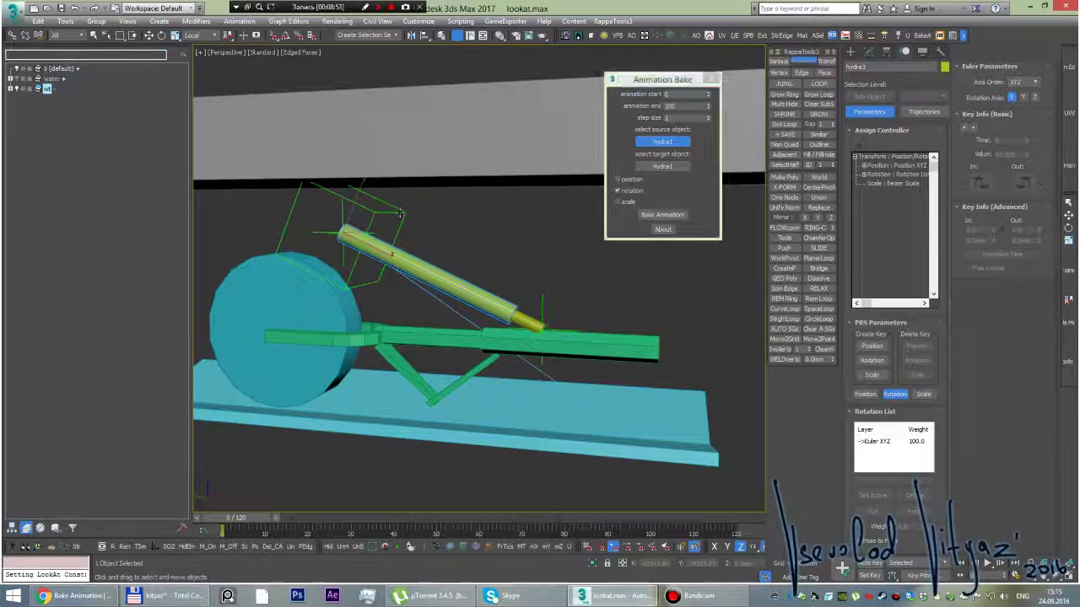
alt+middle_drag(535, 245, 459, 224)
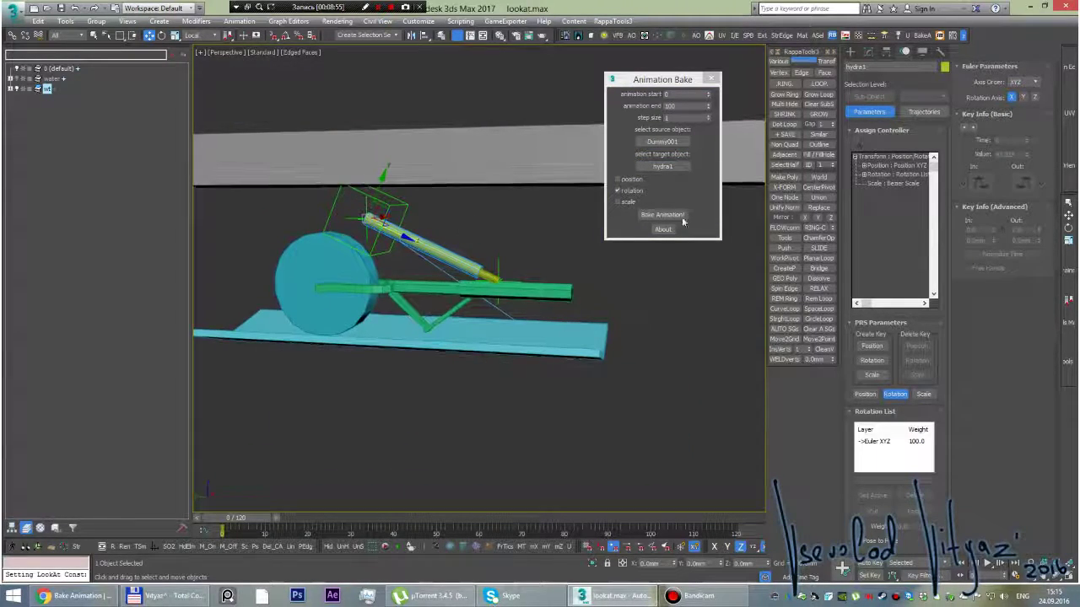
click(648, 214)
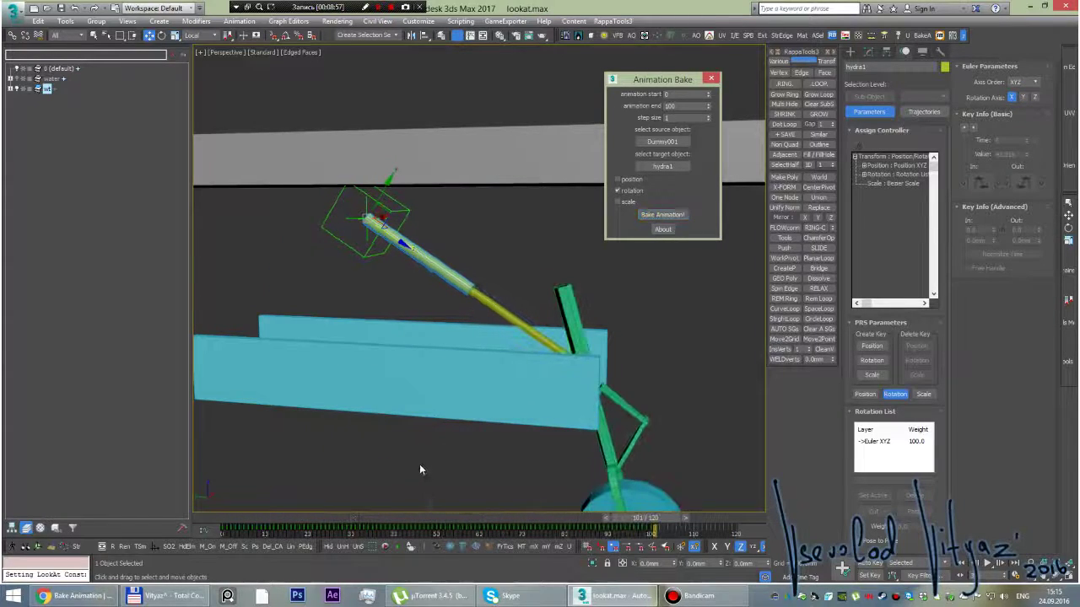
- At frame 0, move Dummy001 down to test that hydra1 follows it
key(Home)
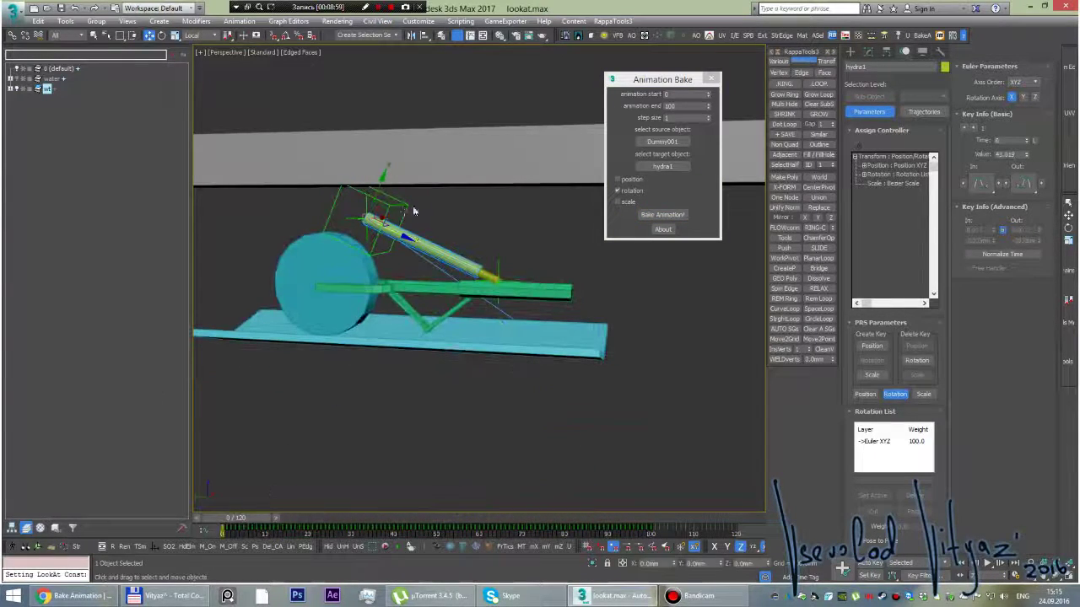
click(407, 204)
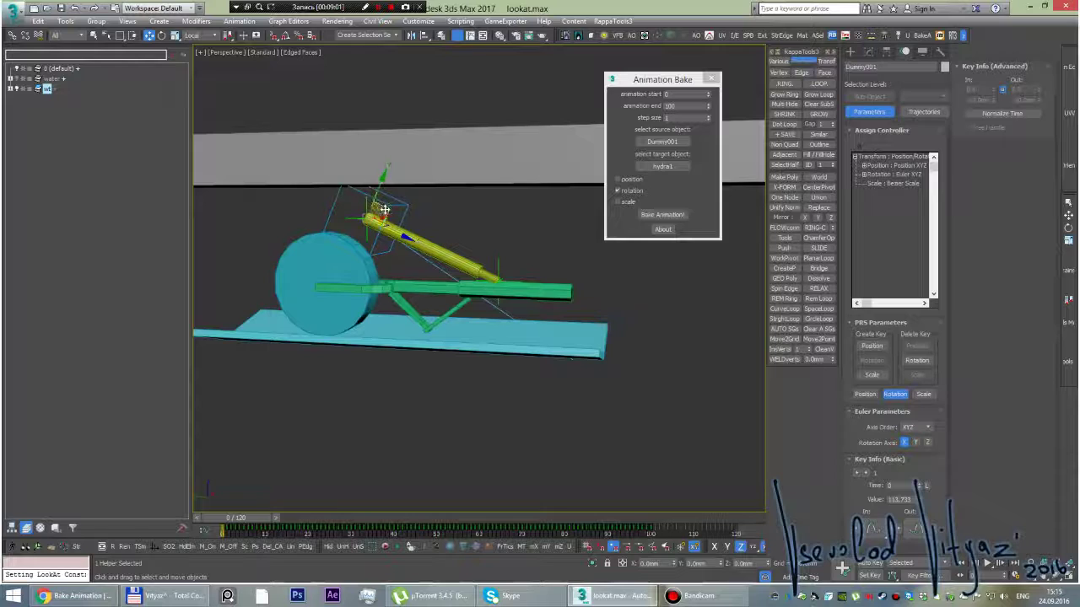
drag(377, 194, 371, 485)
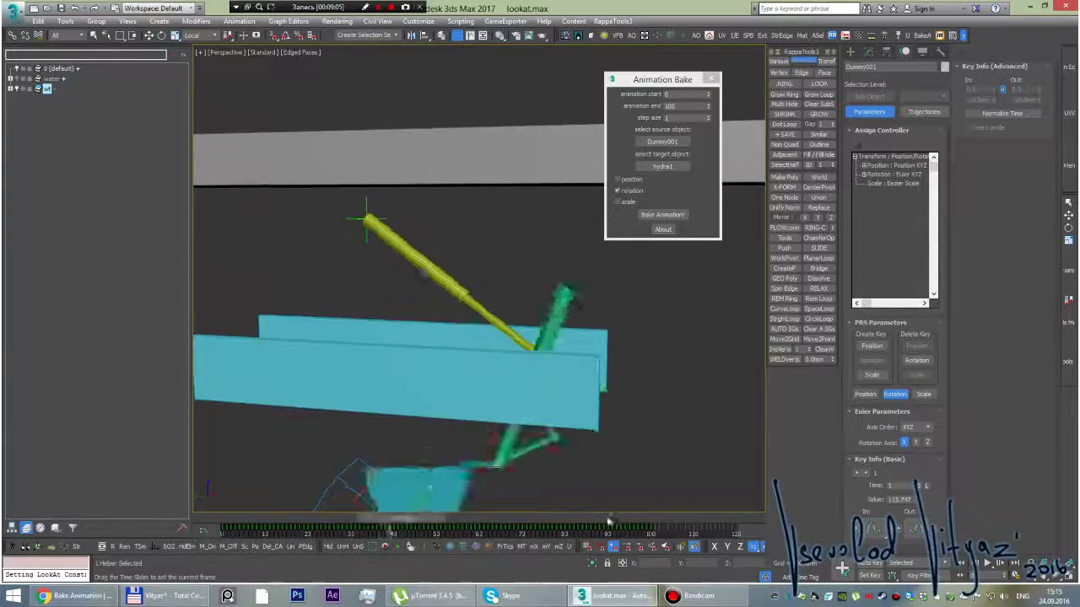
click(411, 242)
mouse_move(470, 291)
middle_down()
mouse_move(468, 264)
mouse_move(492, 275)
middle_up()
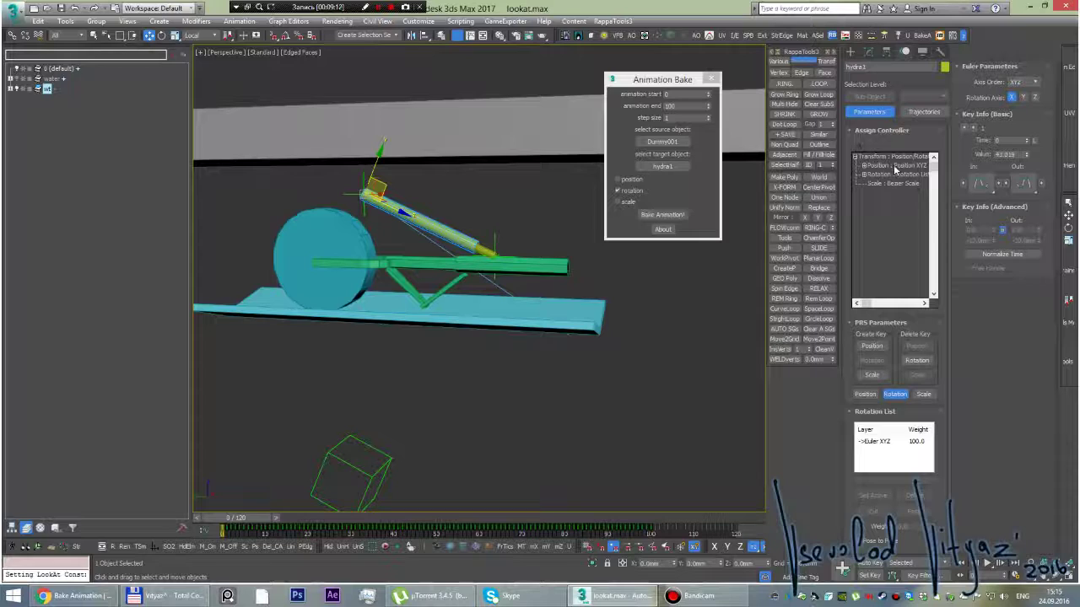
- Assign a LookAt Constraint to hydra1's rotation and scrub the timeline to check its aim
click(359, 469)
scroll(393, 199, up, 3)
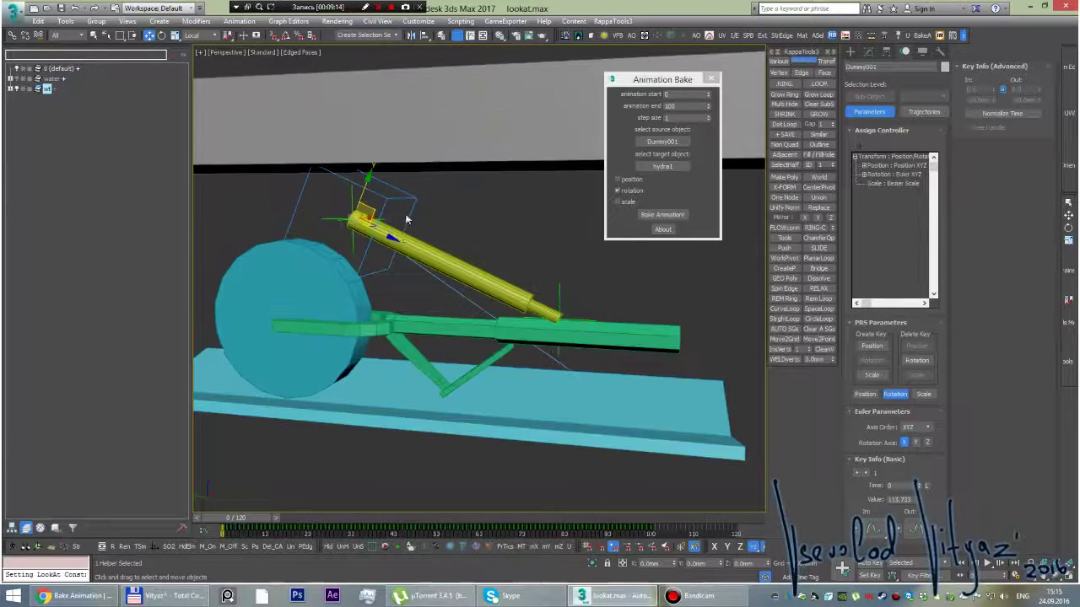
alt+middle_drag(393, 199, 488, 251)
click(470, 250)
click(913, 166)
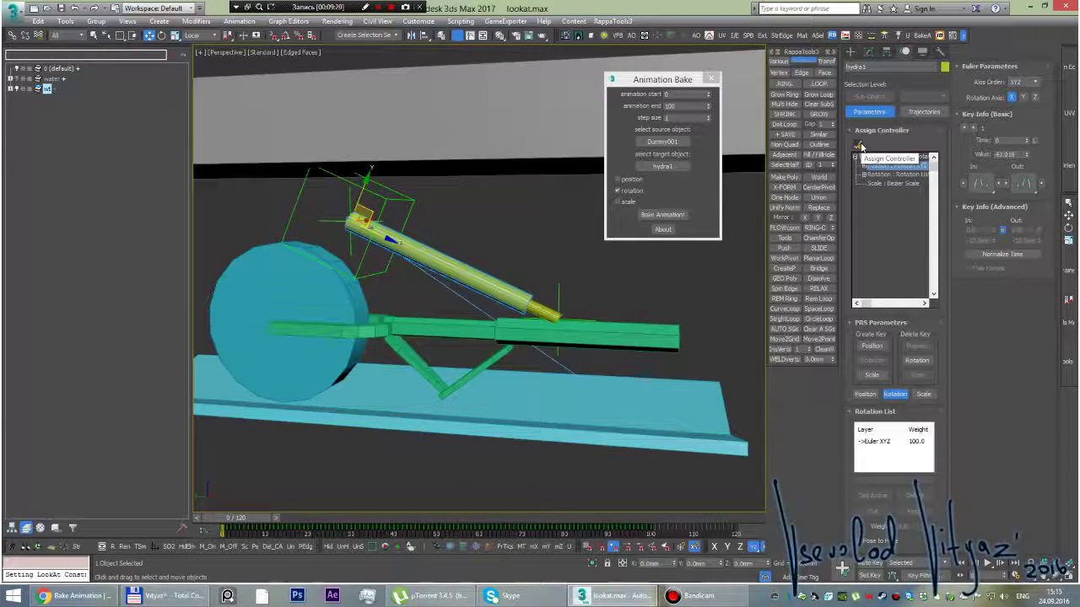
click(877, 173)
click(857, 145)
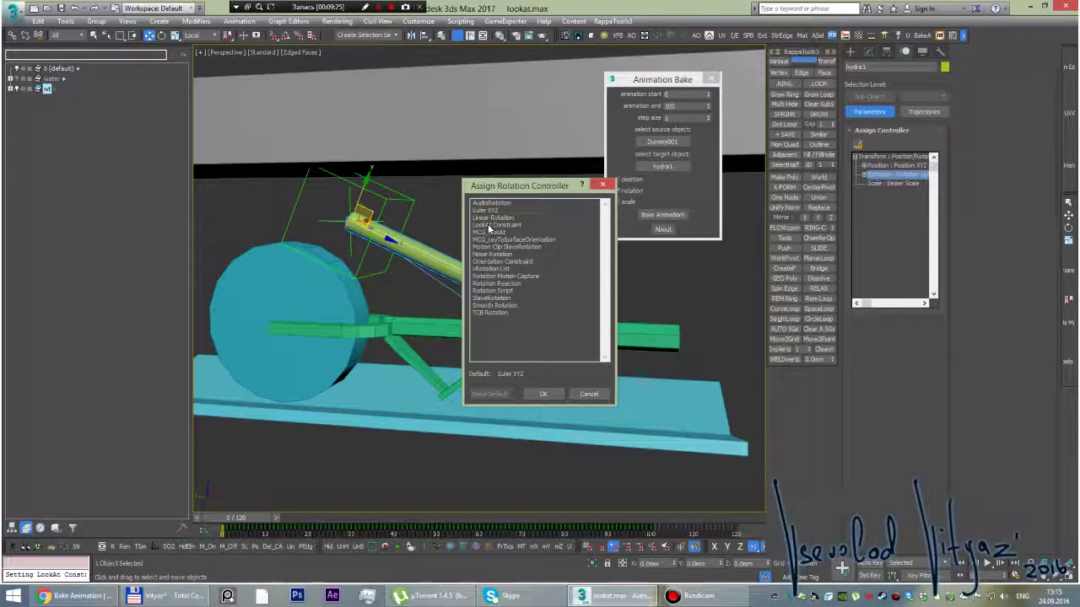
double_click(496, 225)
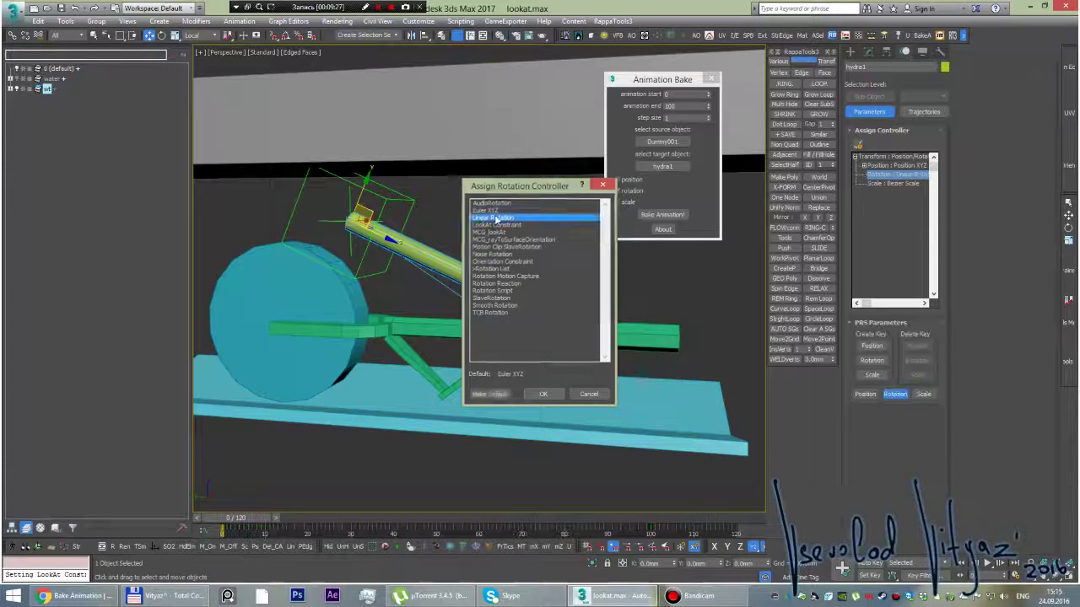
mouse_move(241, 529)
mouse_down()
mouse_move(774, 506)
mouse_move(110, 471)
mouse_up()
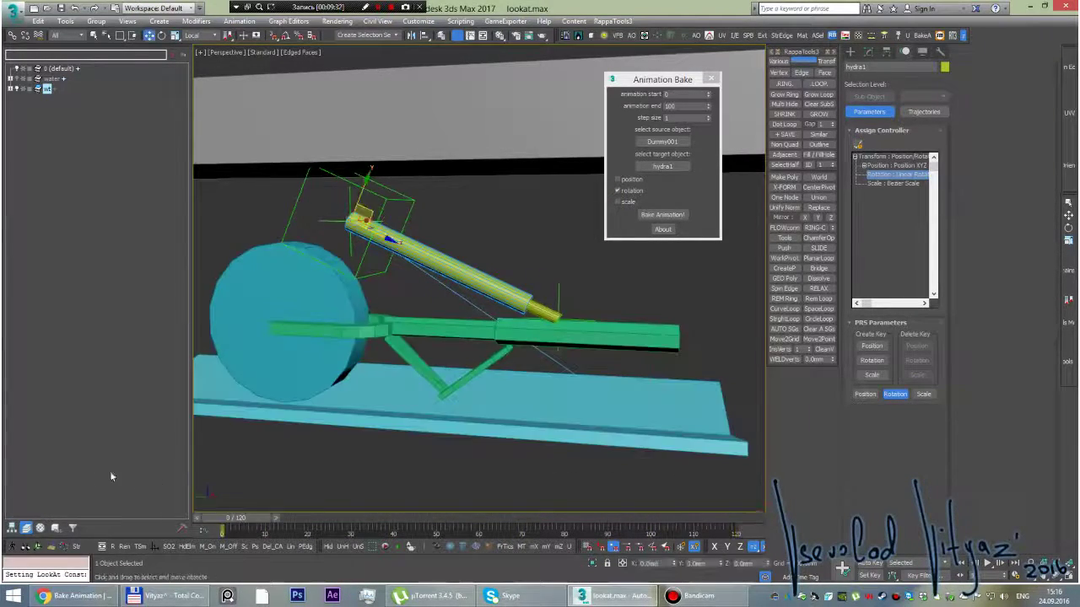
mouse_move(511, 247)
alt+middle_down()
mouse_move(467, 234)
mouse_move(479, 270)
mouse_move(506, 289)
alt+middle_up()
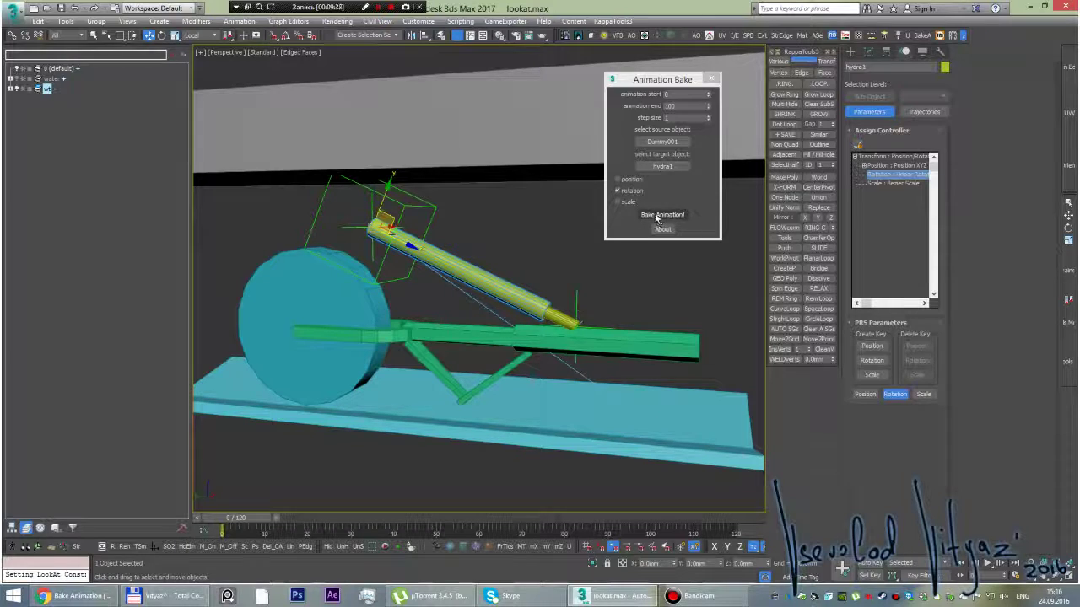
- Bake Dummy001's rotation onto hydra1, then align Dummy001 to the hydra2 rod
click(655, 215)
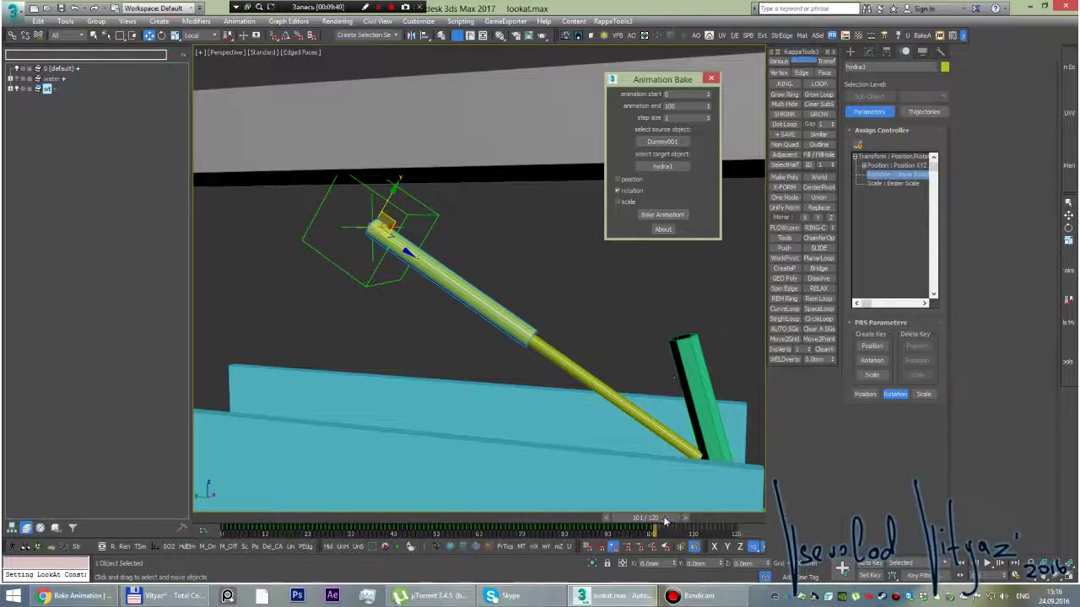
alt+middle_drag(573, 274, 535, 270)
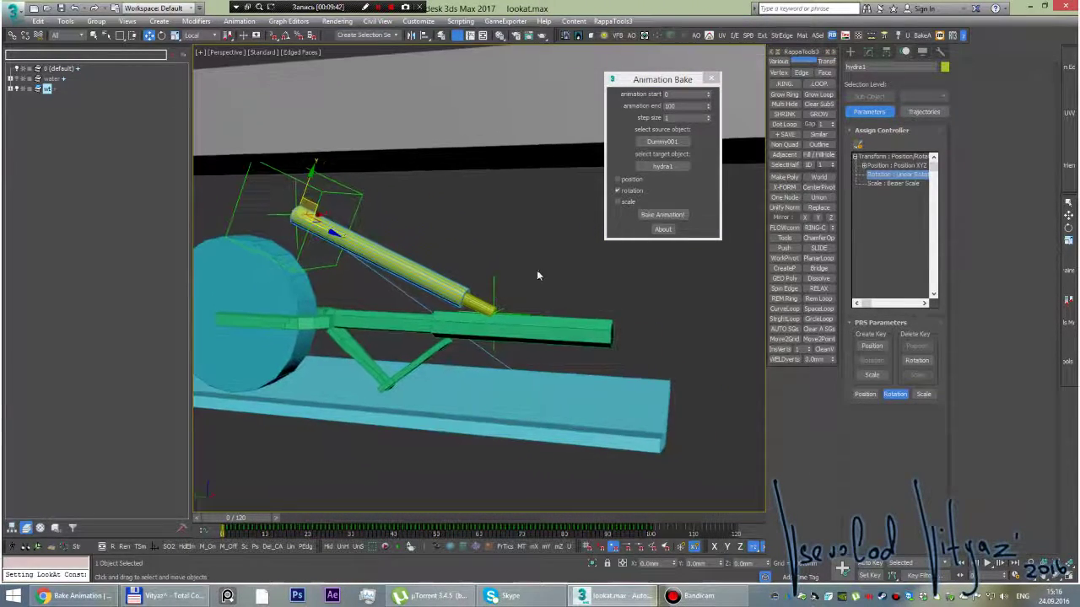
click(368, 226)
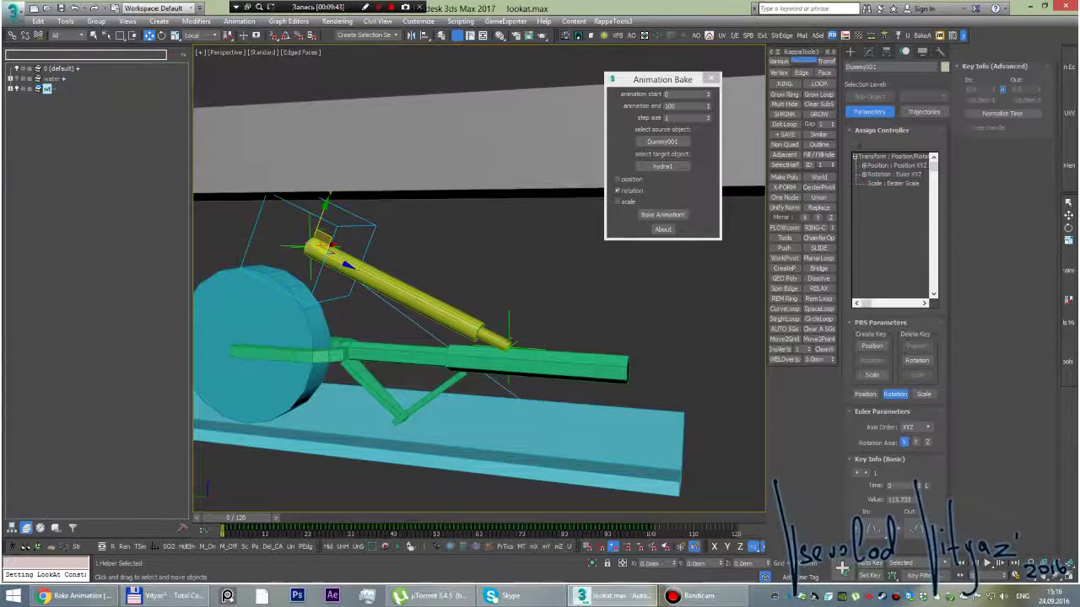
alt+middle_drag(457, 273, 474, 258)
key(alt+a)
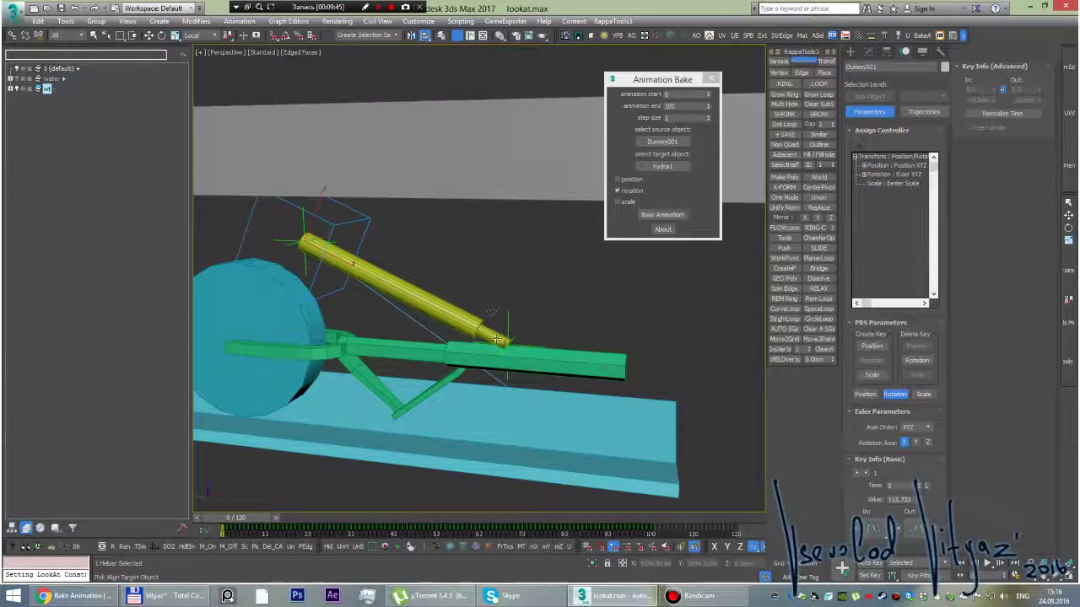
click(501, 342)
click(527, 302)
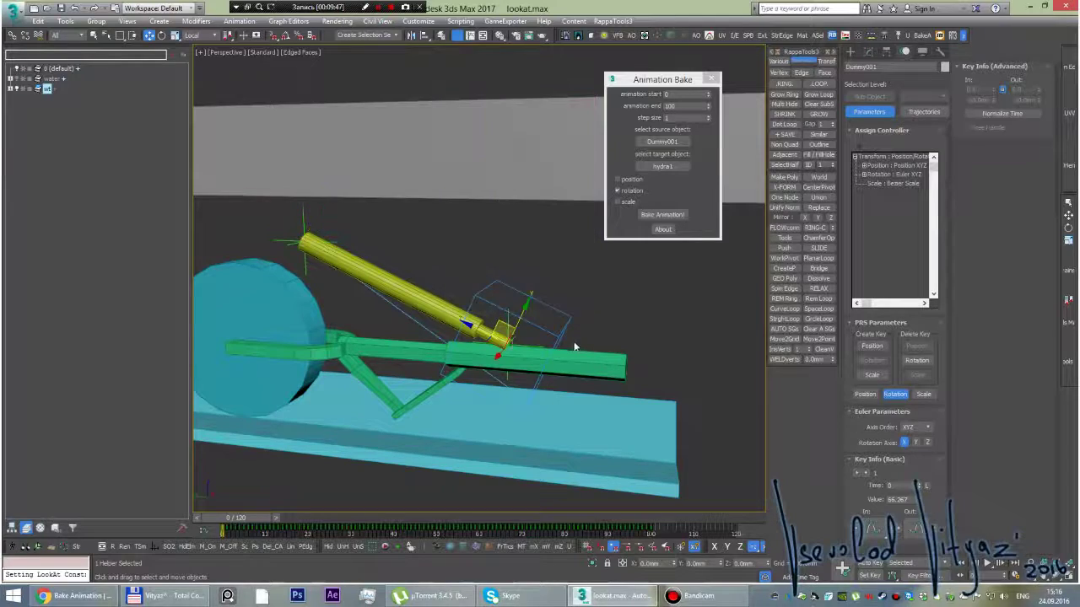
- Bake hydra2's rotation onto Dummy001 and close the Animation Bake window
mouse_move(571, 343)
alt+middle_down()
mouse_move(500, 303)
mouse_move(520, 245)
alt+middle_up()
click(662, 141)
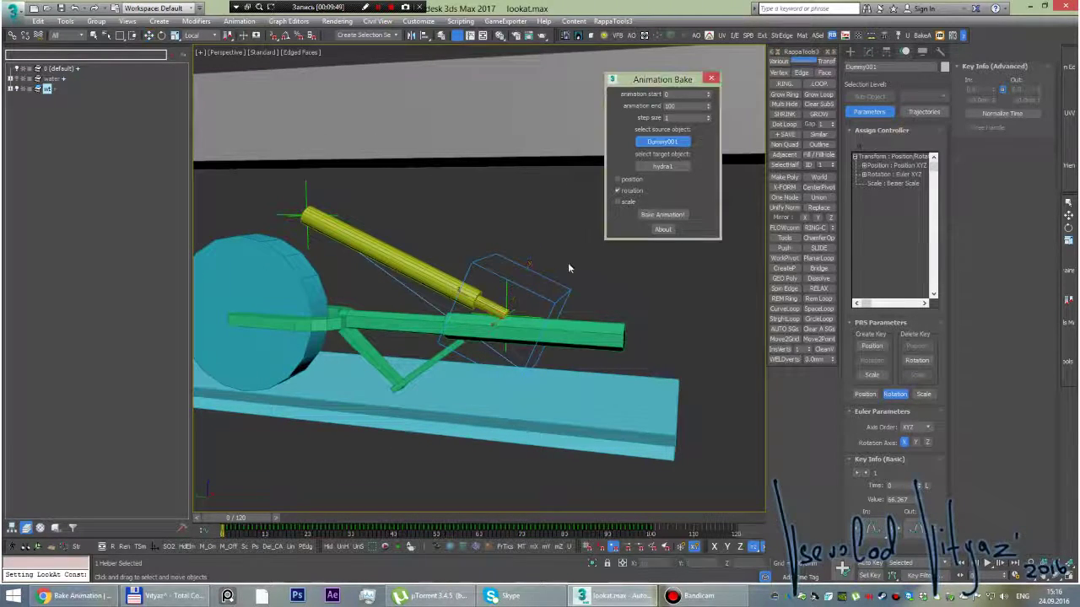
click(511, 298)
click(674, 169)
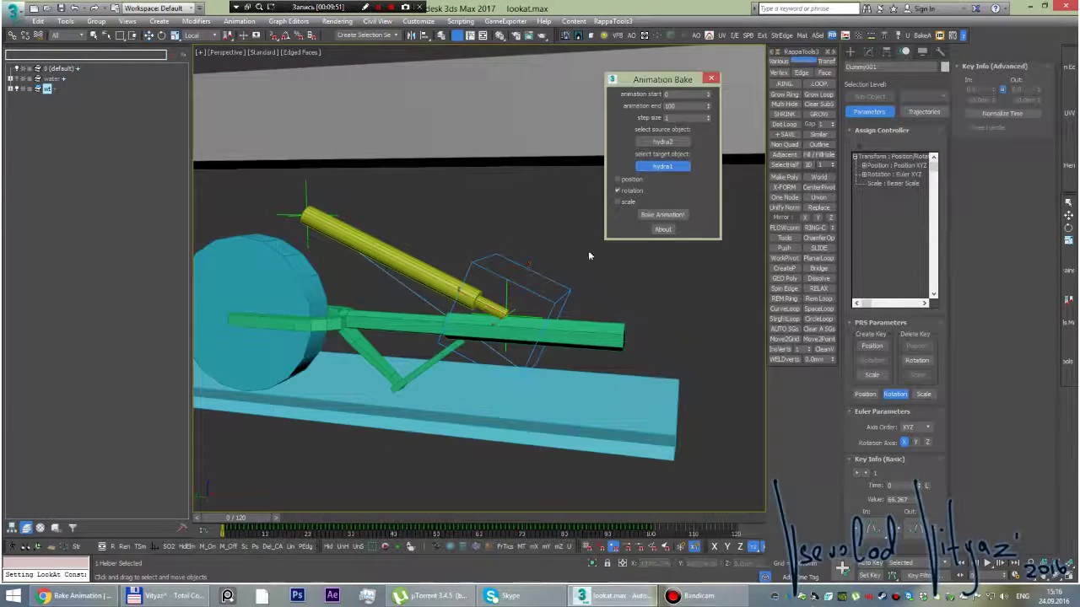
click(537, 297)
alt+middle_drag(579, 272, 624, 245)
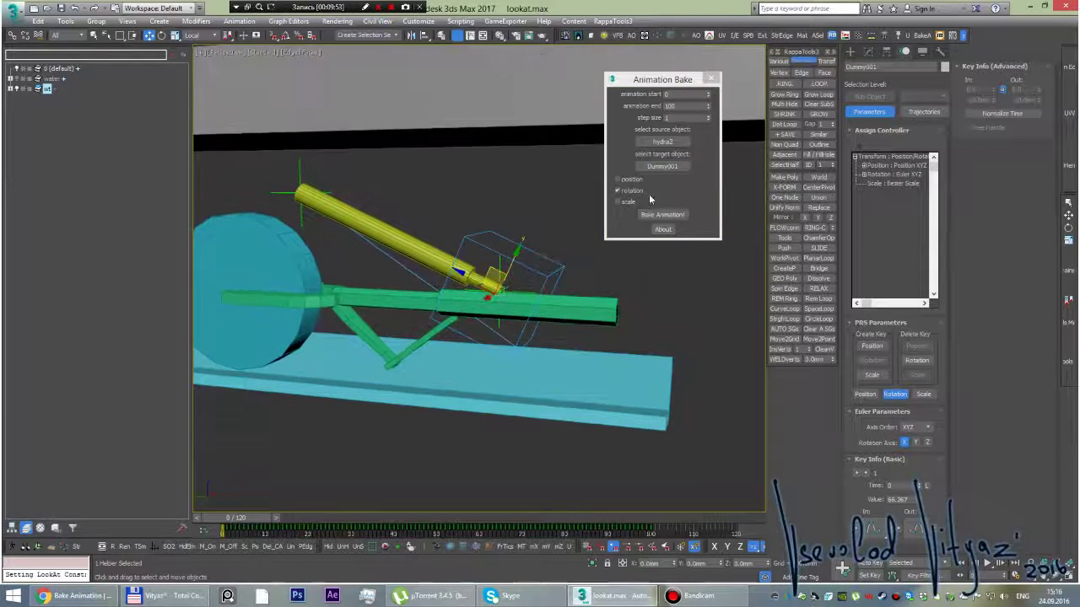
click(654, 215)
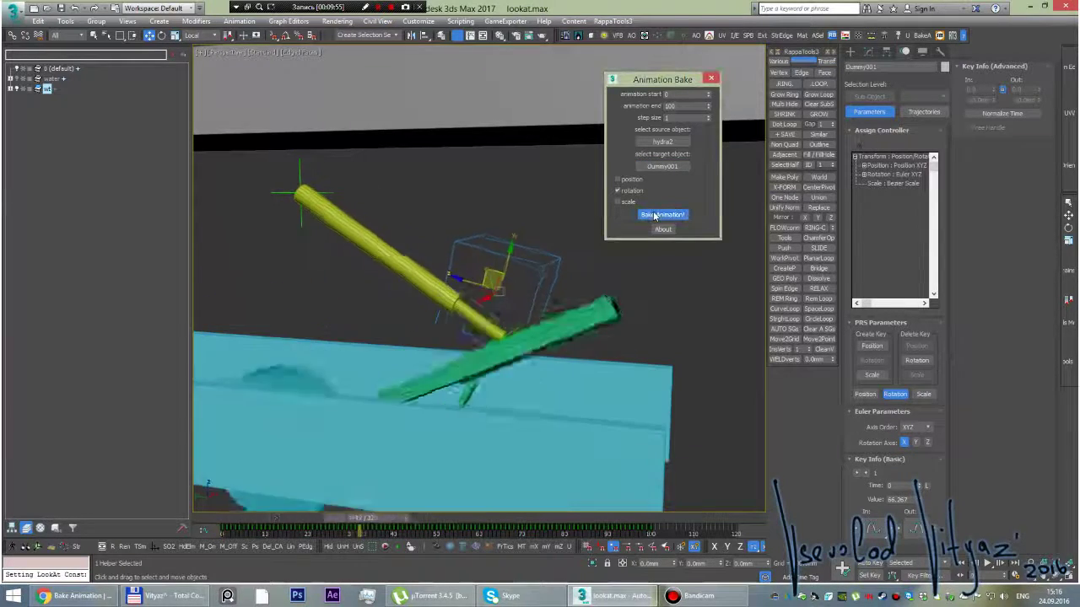
click(711, 78)
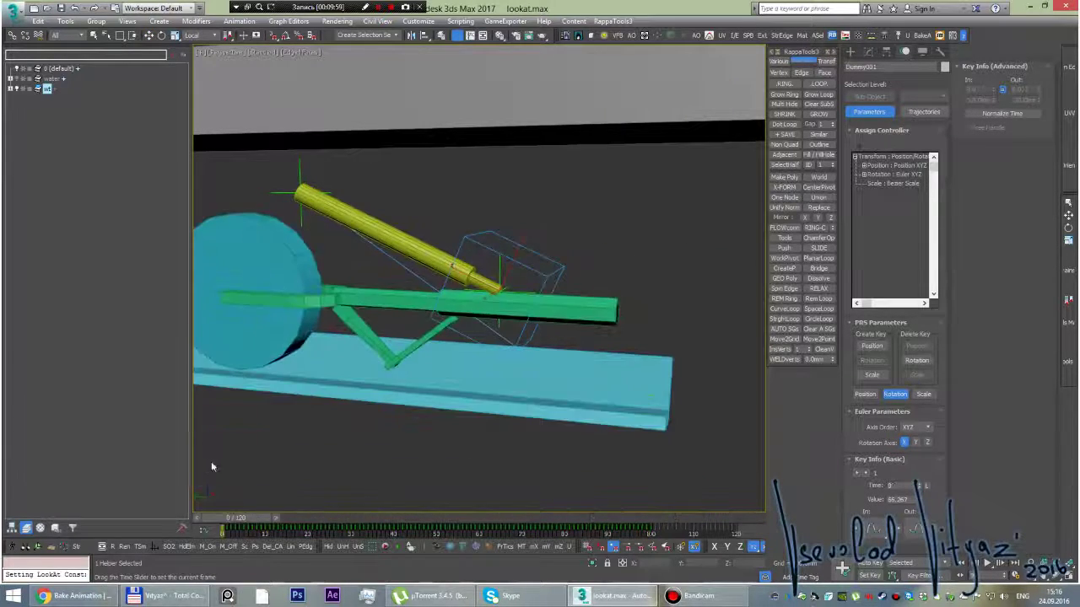
- Return to frame 0, switch to Select and Link, and reopen Animation Bake
key(Home)
key(w)
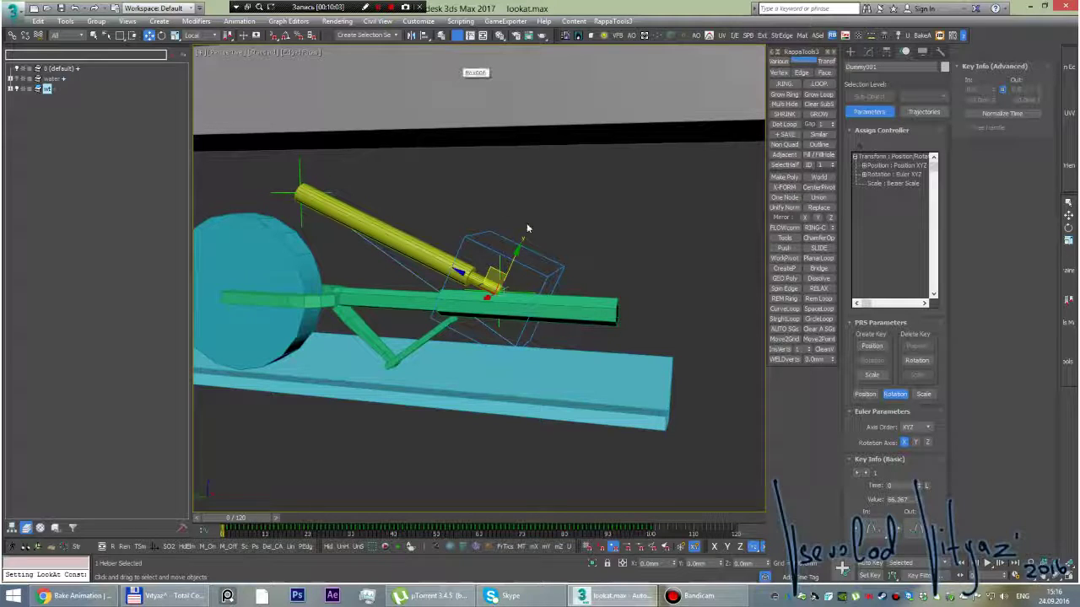
click(12, 34)
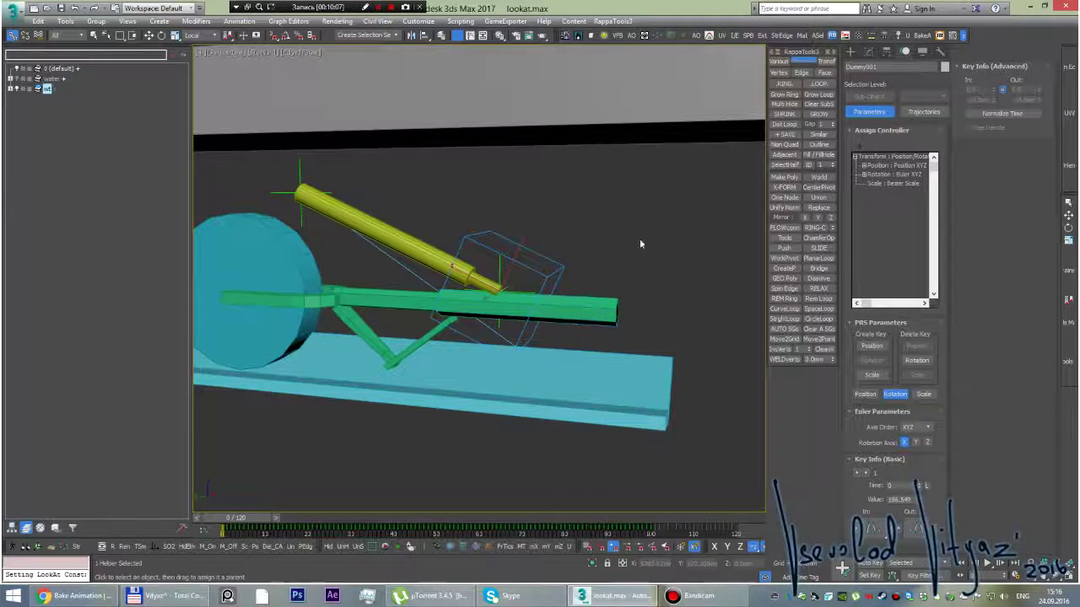
click(923, 34)
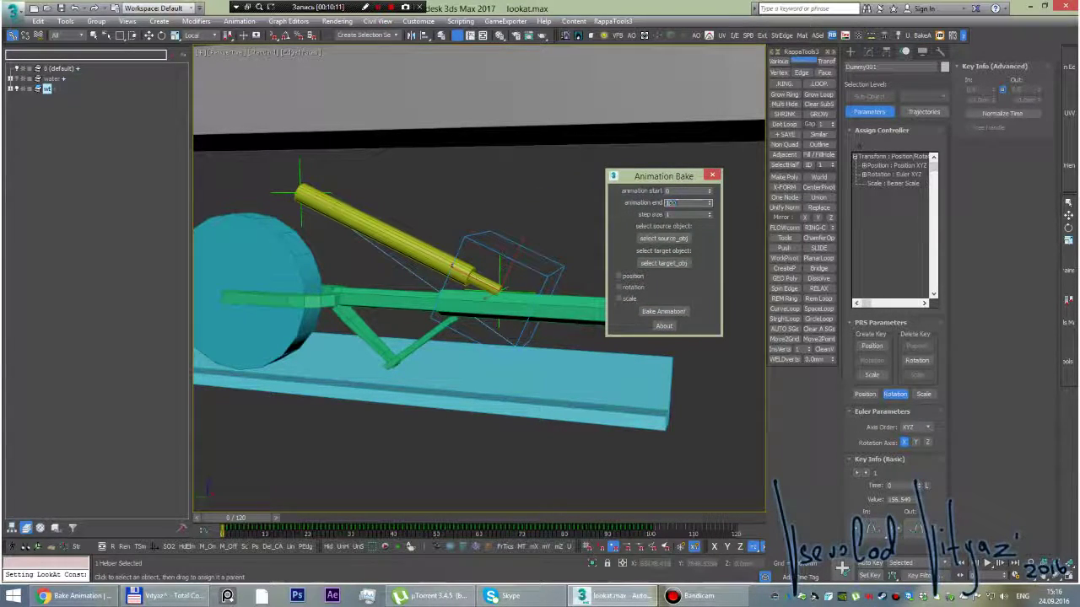
- Bake hydra2's rotation onto Dummy001 with rotation enabled, then select hydra2
click(663, 239)
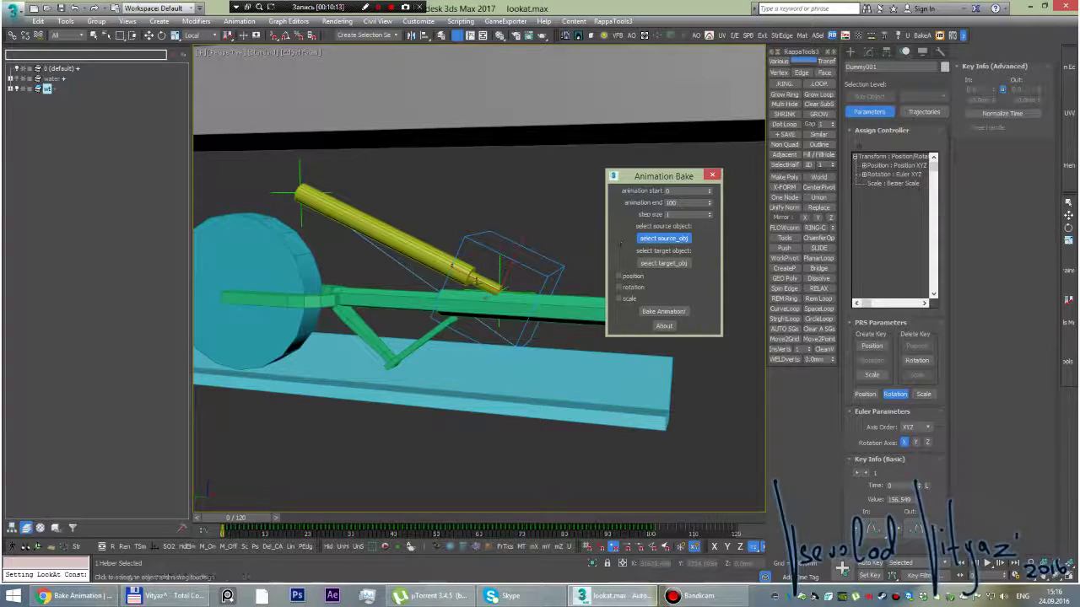
click(480, 279)
click(671, 266)
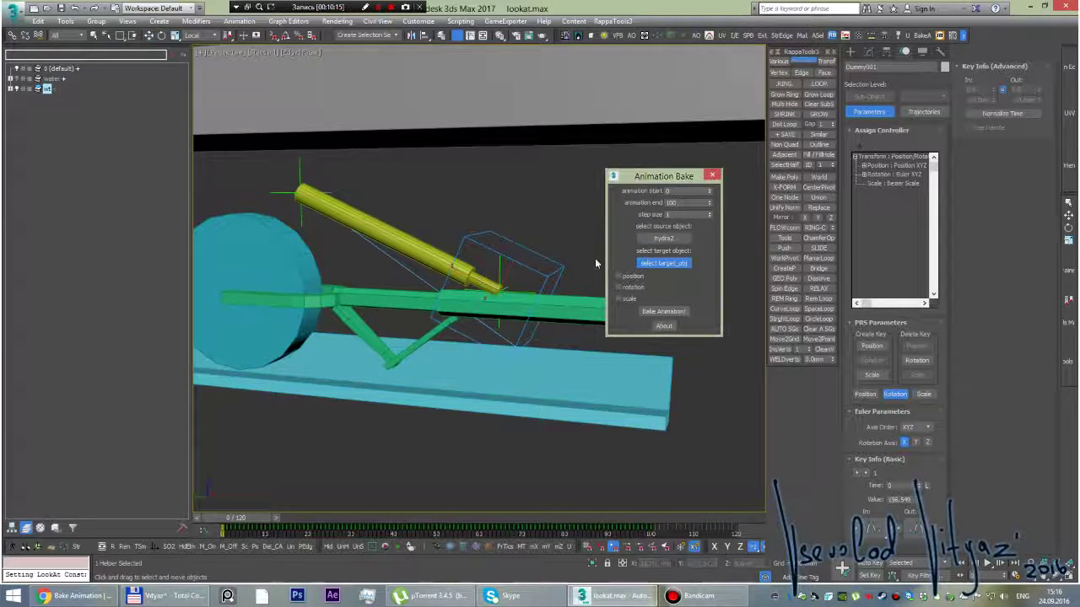
click(501, 235)
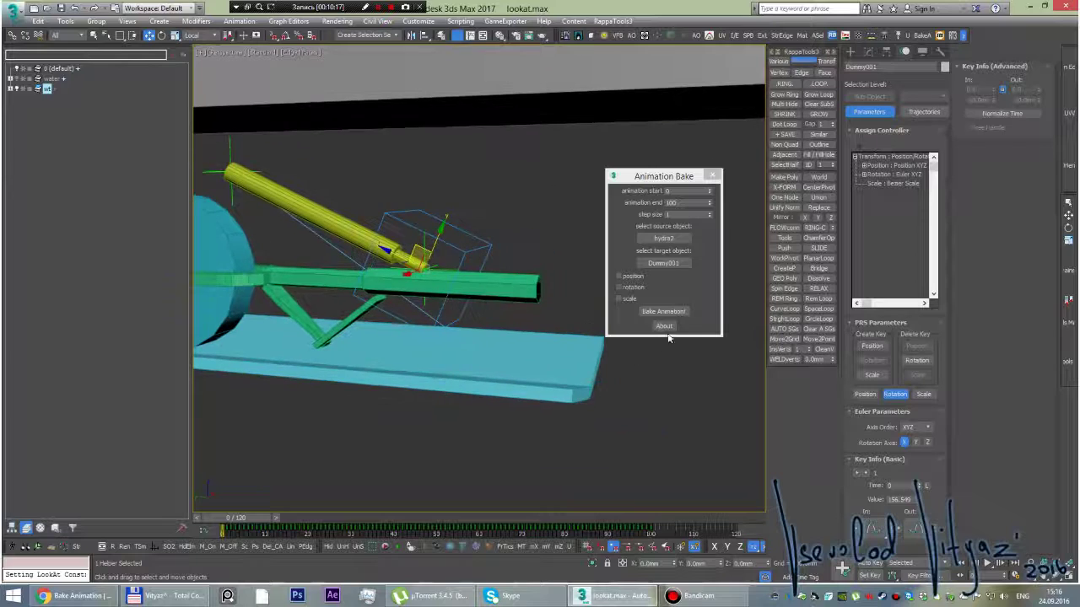
click(620, 288)
click(664, 311)
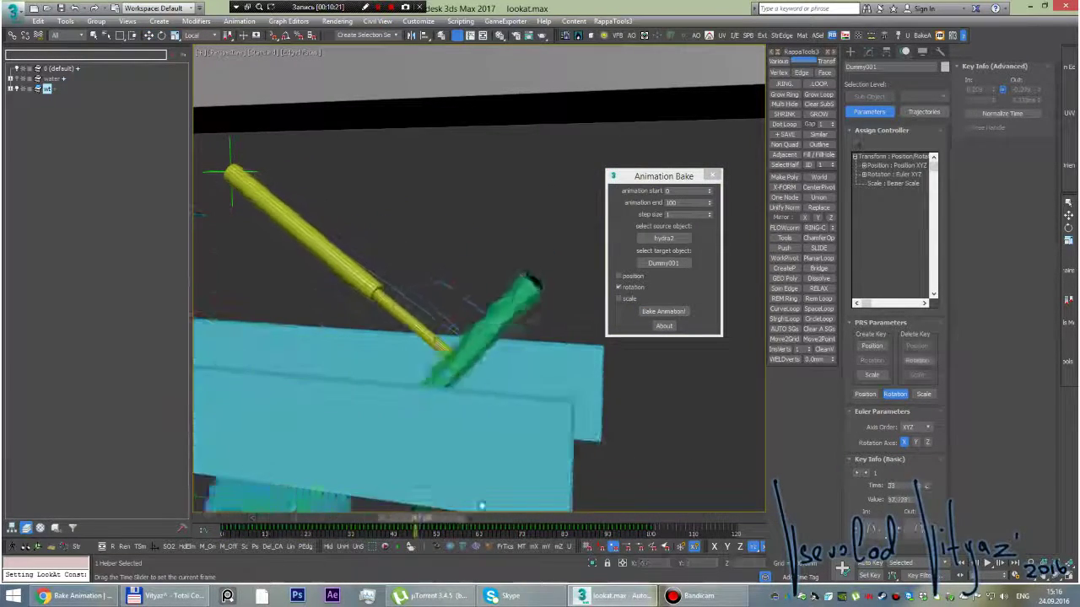
mouse_move(430, 305)
alt+middle_down()
mouse_move(409, 279)
mouse_move(415, 256)
alt+middle_up()
click(415, 256)
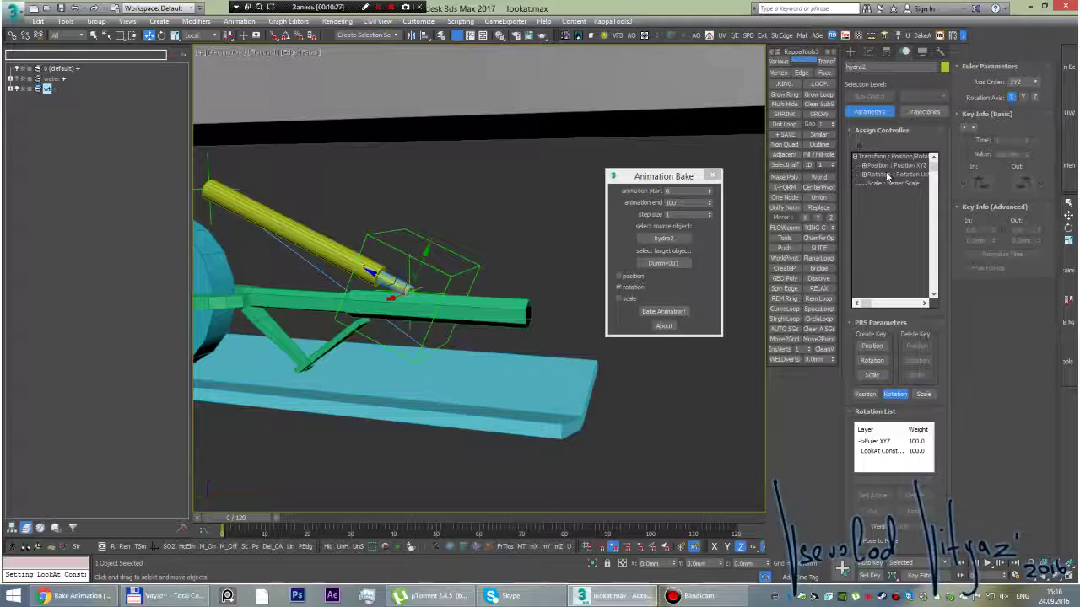
- Give hydra2 a new Linear Rotation controller and align it to Dummy001
click(886, 174)
click(859, 145)
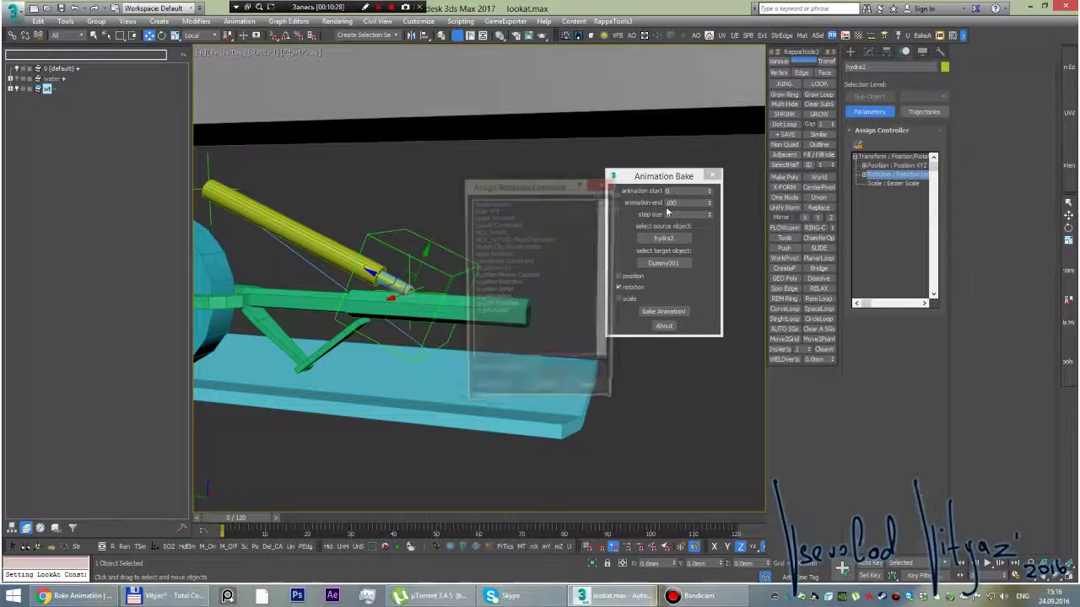
double_click(501, 225)
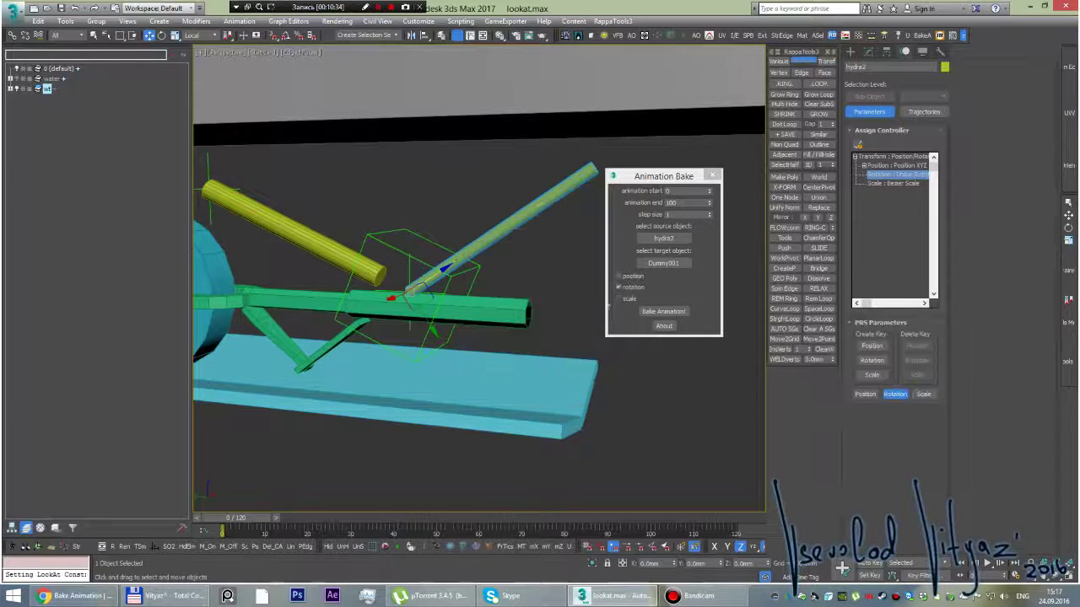
mouse_move(579, 353)
alt+middle_down()
mouse_move(489, 357)
mouse_move(469, 282)
mouse_move(483, 293)
alt+middle_up()
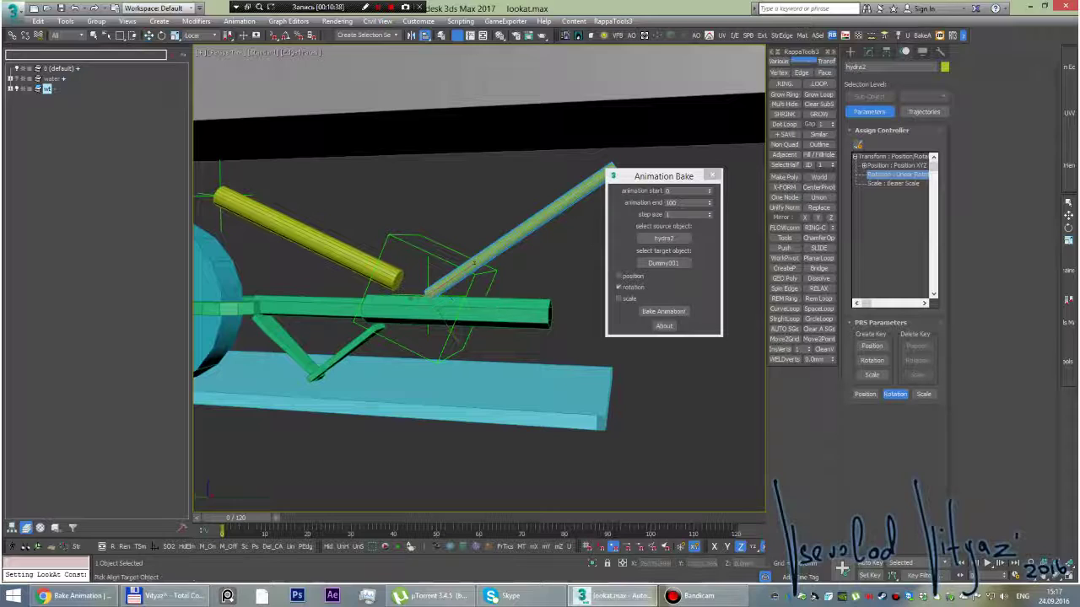
click(432, 244)
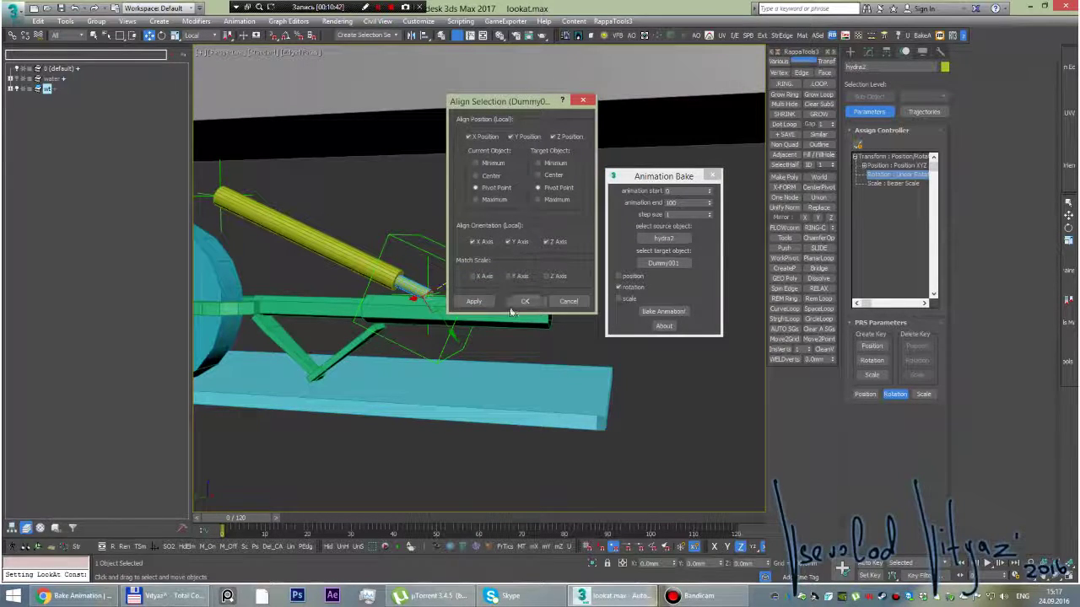
click(524, 302)
- Bake rotation with Dummy001 as source and hydra2 as target
alt+middle_drag(511, 312, 582, 278)
click(663, 239)
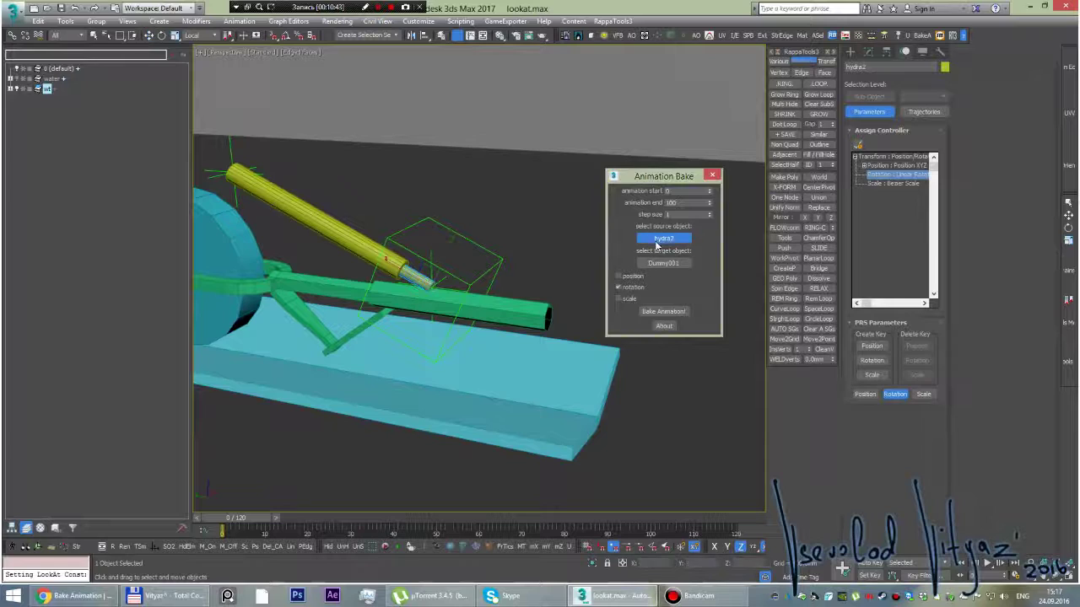
click(499, 263)
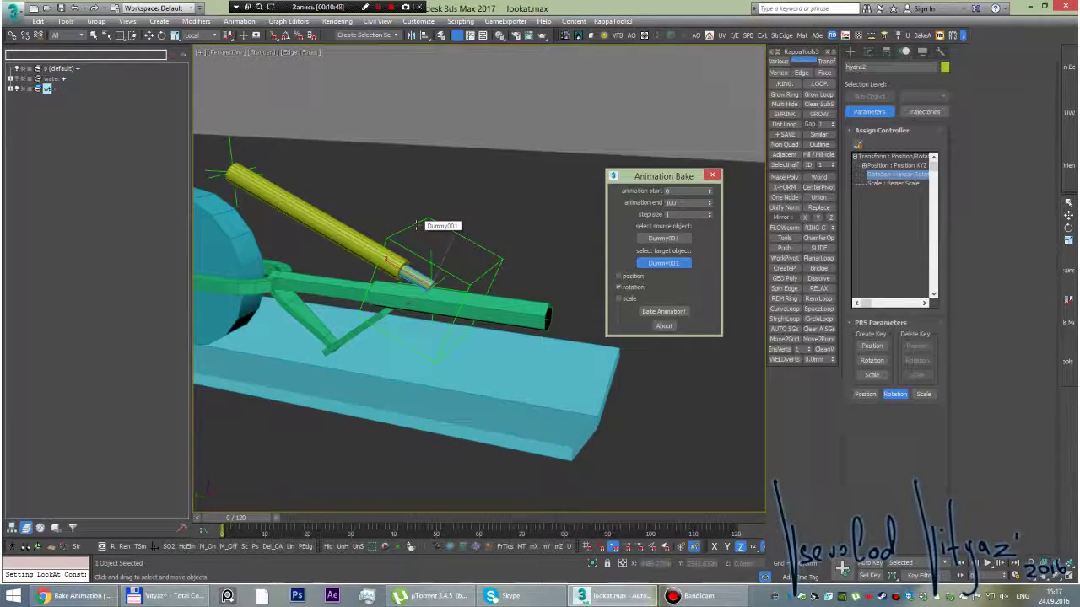
click(417, 274)
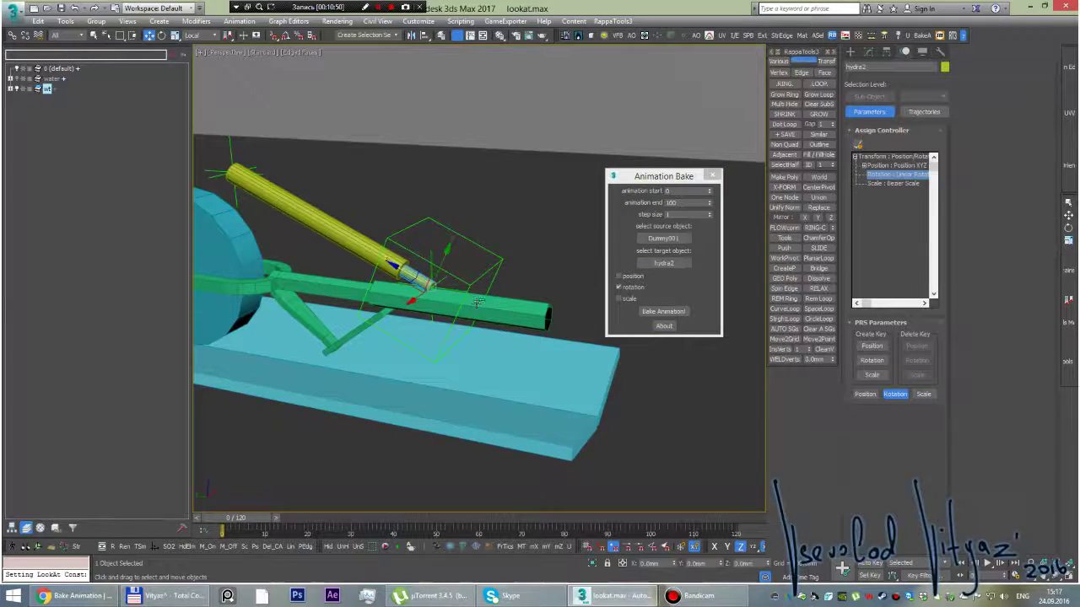
click(665, 315)
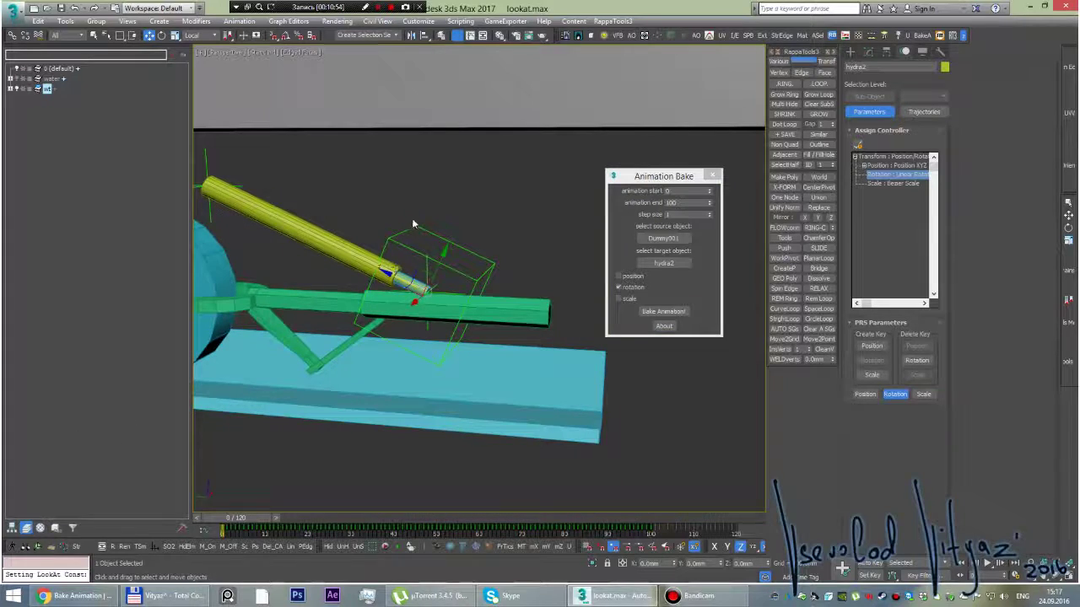
click(411, 218)
mouse_move(412, 221)
alt+middle_down()
mouse_move(404, 253)
mouse_move(307, 179)
alt+middle_up()
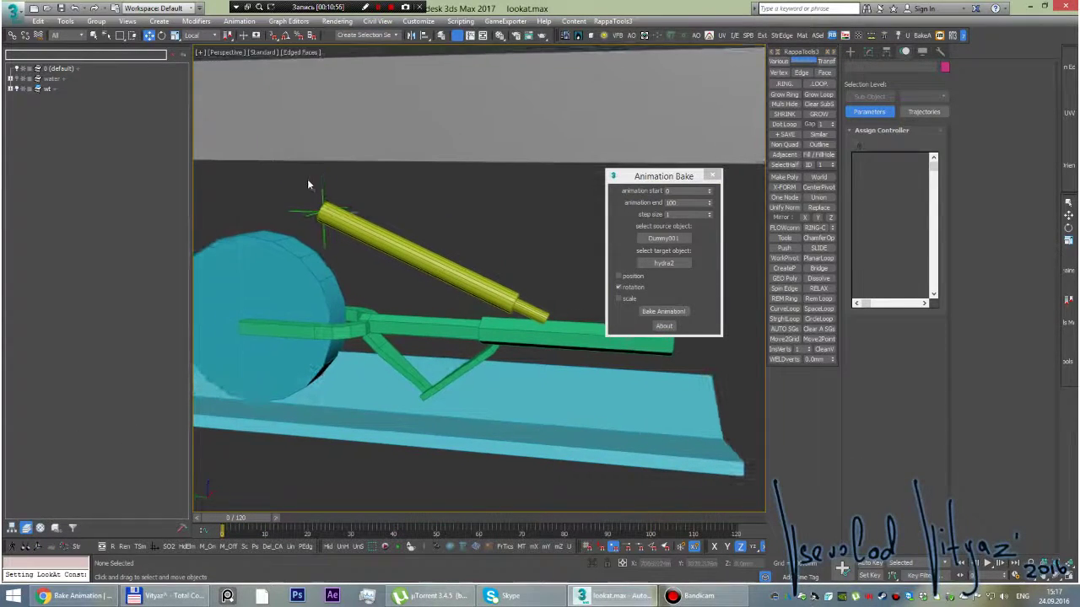
- Preview the baked motion while orbiting and zooming around the green linkage
alt+middle_drag(361, 217, 399, 259)
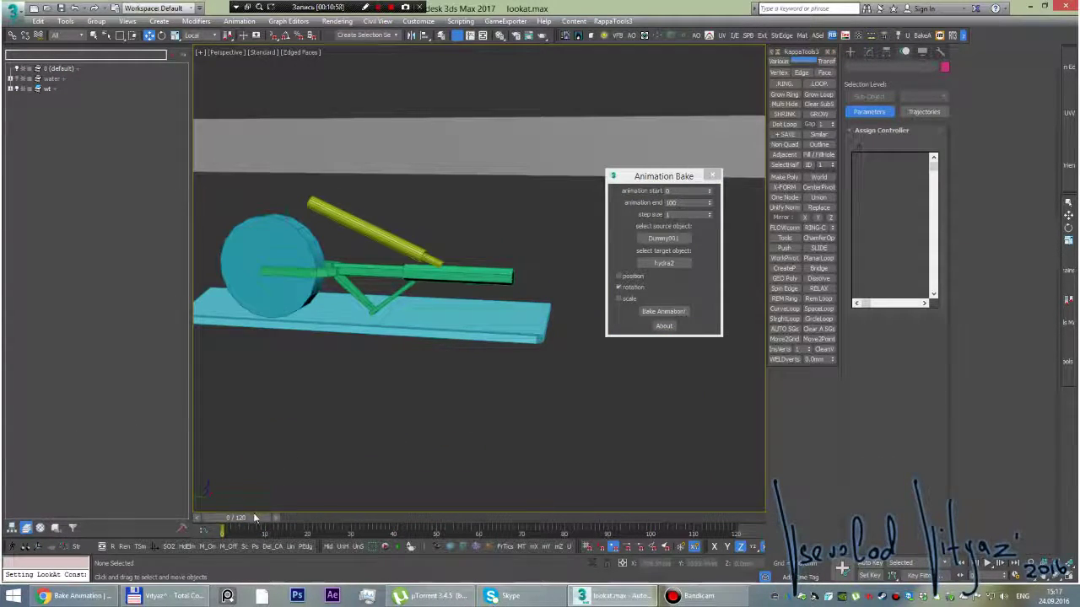
mouse_move(256, 518)
mouse_down()
mouse_move(292, 487)
mouse_move(222, 518)
mouse_up()
alt+middle_drag(388, 270, 398, 282)
scroll(398, 281, up, 3)
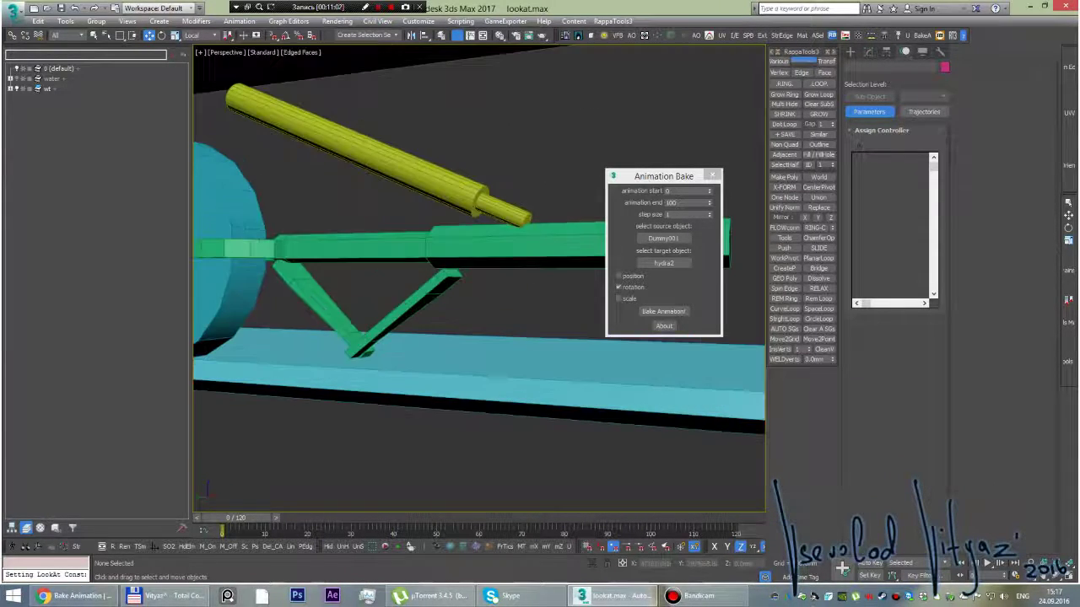
scroll(401, 287, down, 5)
scroll(507, 294, down, 3)
middle_drag(506, 294, 438, 294)
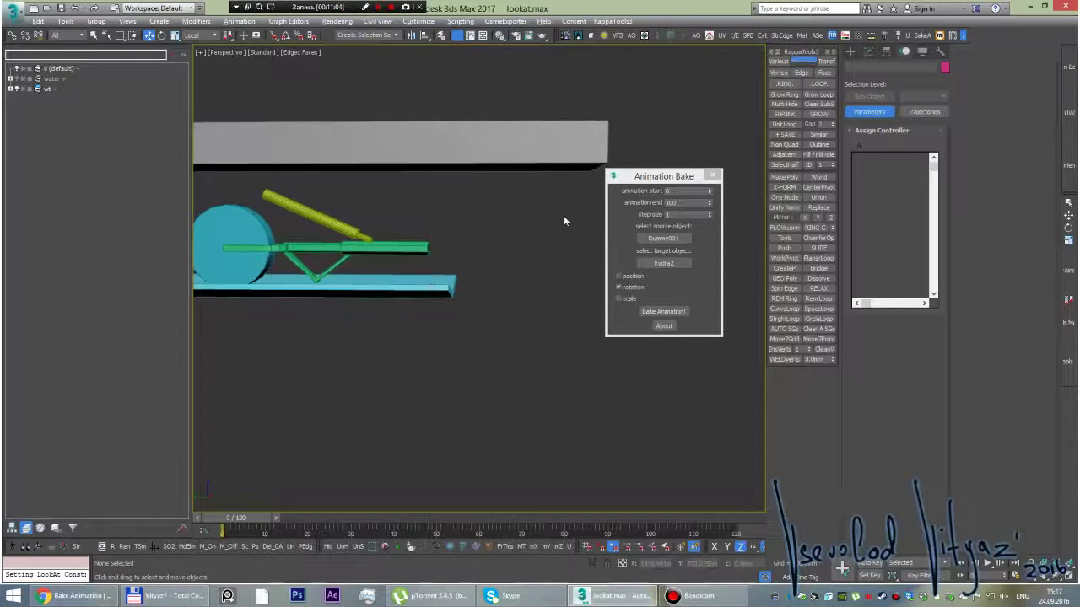
- Move the Animation Bake window aside and scrub near the end, inspecting the wheel and arm
drag(664, 176, 694, 111)
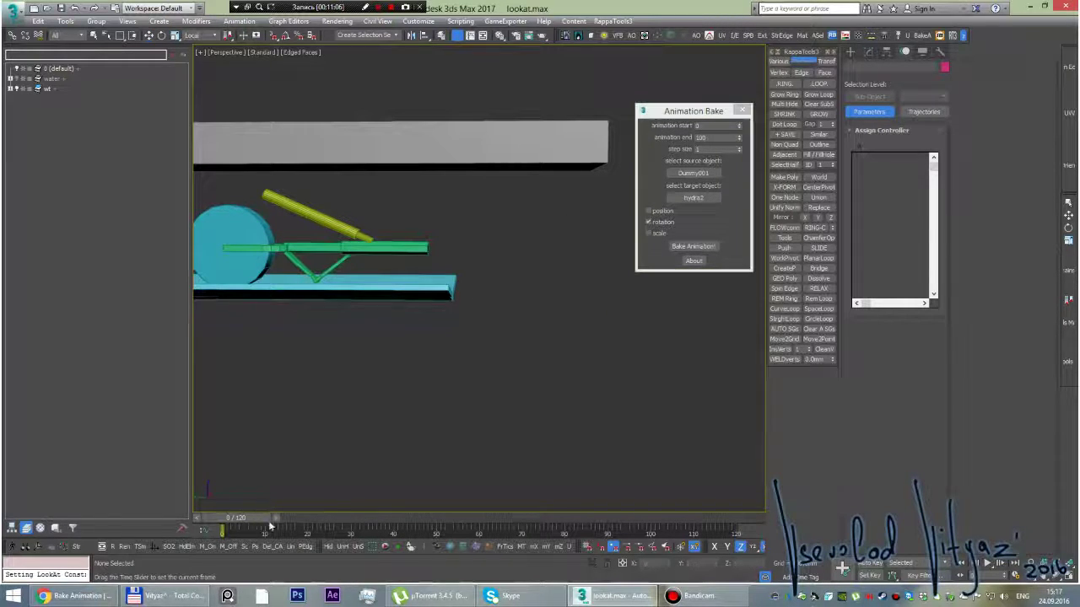
drag(270, 517, 602, 494)
alt+middle_drag(583, 371, 530, 363)
scroll(357, 326, up, 5)
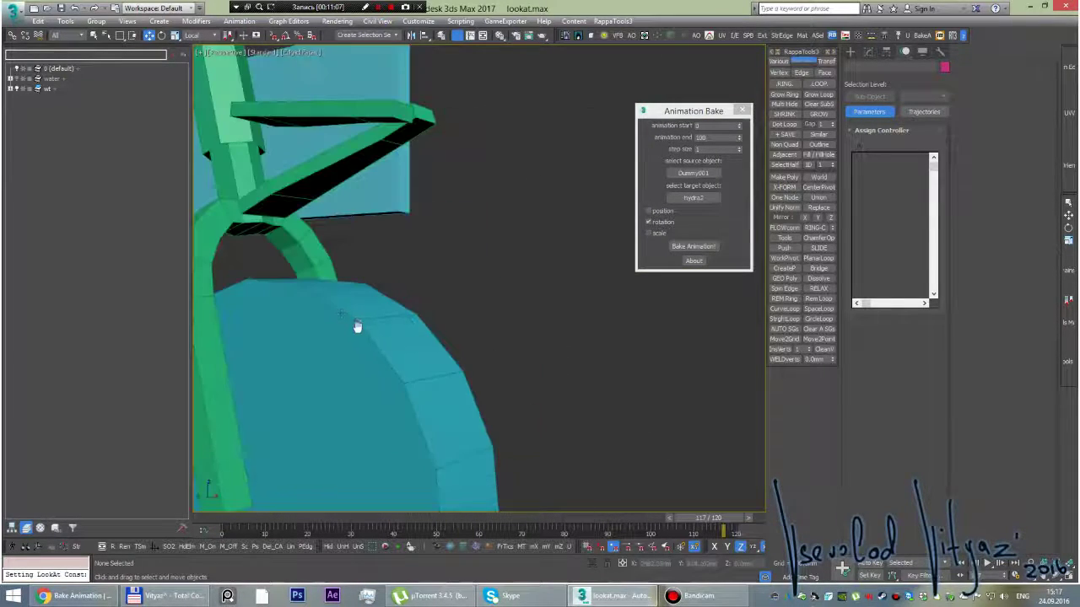
scroll(357, 326, down, 2)
click(349, 290)
scroll(349, 289, down, 2)
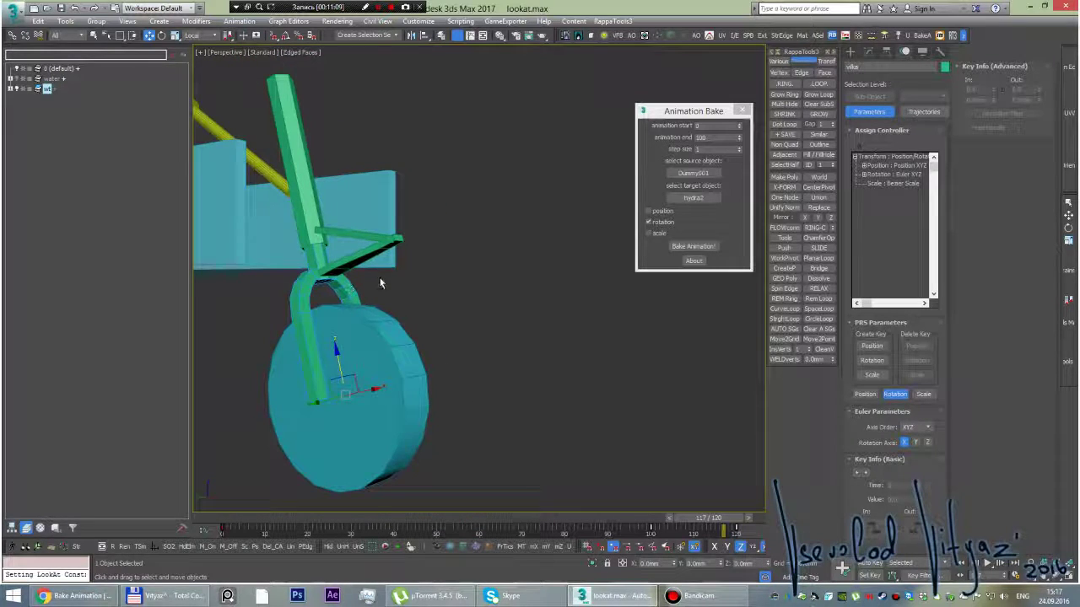
alt+middle_drag(350, 289, 414, 346)
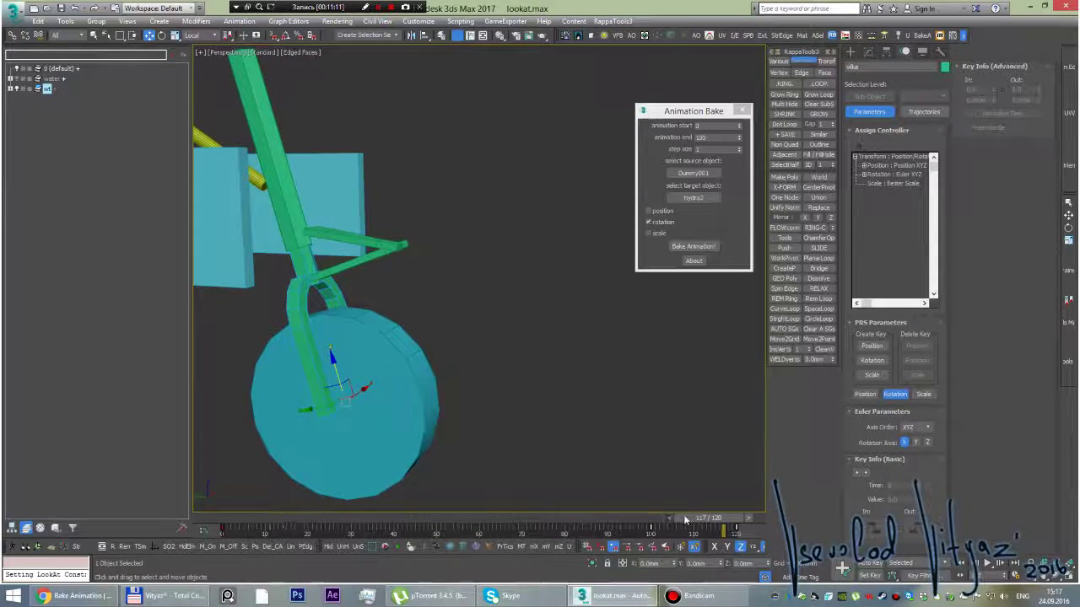
mouse_move(700, 517)
mouse_down()
mouse_move(629, 517)
mouse_move(661, 530)
mouse_move(639, 535)
mouse_move(709, 531)
mouse_up()
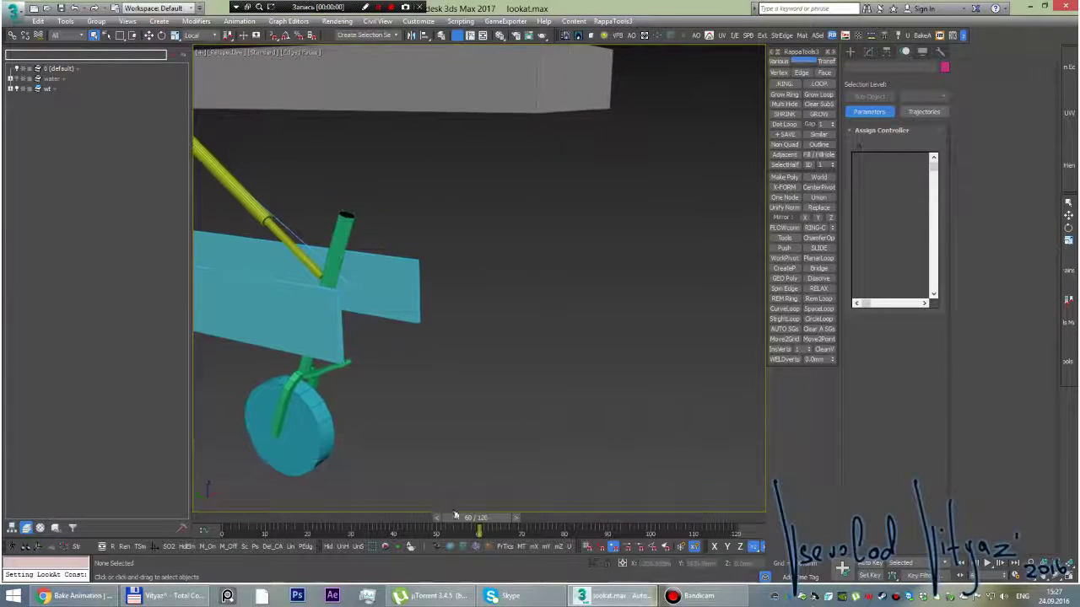
- Scrub through the linkage poses and settle the animation at frame 100
mouse_move(456, 516)
mouse_down()
mouse_move(674, 494)
mouse_move(665, 497)
mouse_up()
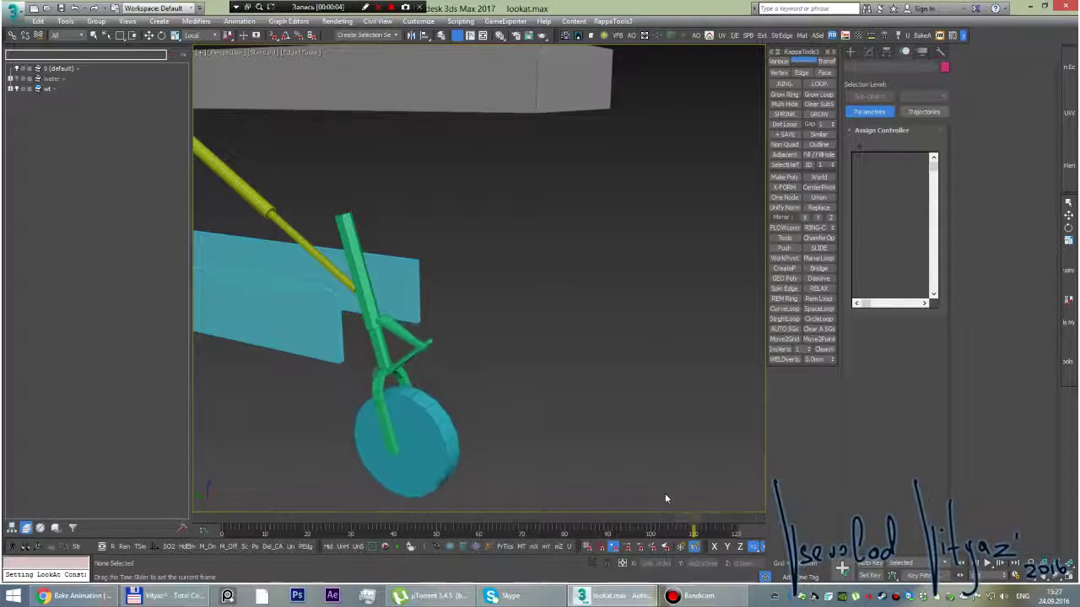
scroll(444, 351, up, 2)
mouse_move(665, 498)
mouse_down()
mouse_move(734, 493)
mouse_move(619, 532)
mouse_up()
scroll(447, 352, up, 3)
key(q)
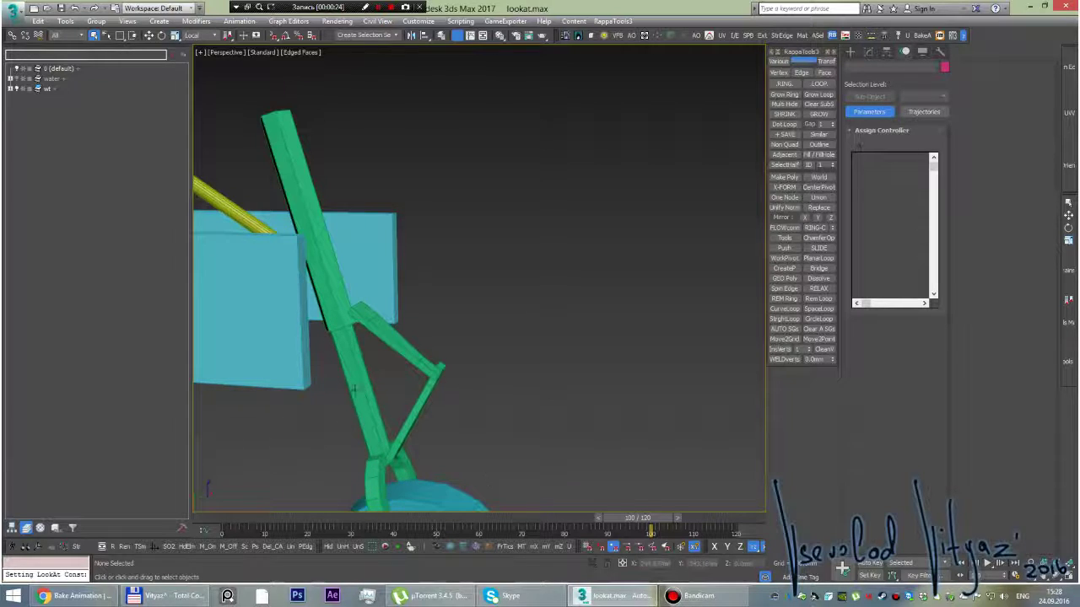
- Test-move the green linkage, cancel the move, and select the upper green arm
key(w)
click(372, 402)
drag(390, 450, 325, 349)
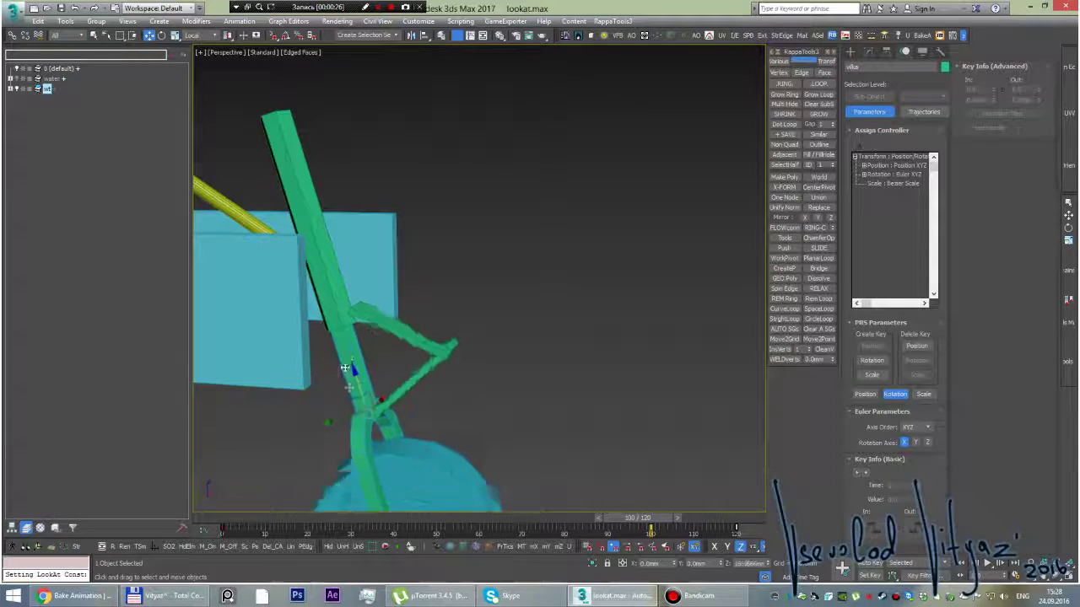
right_click(325, 350)
click(497, 343)
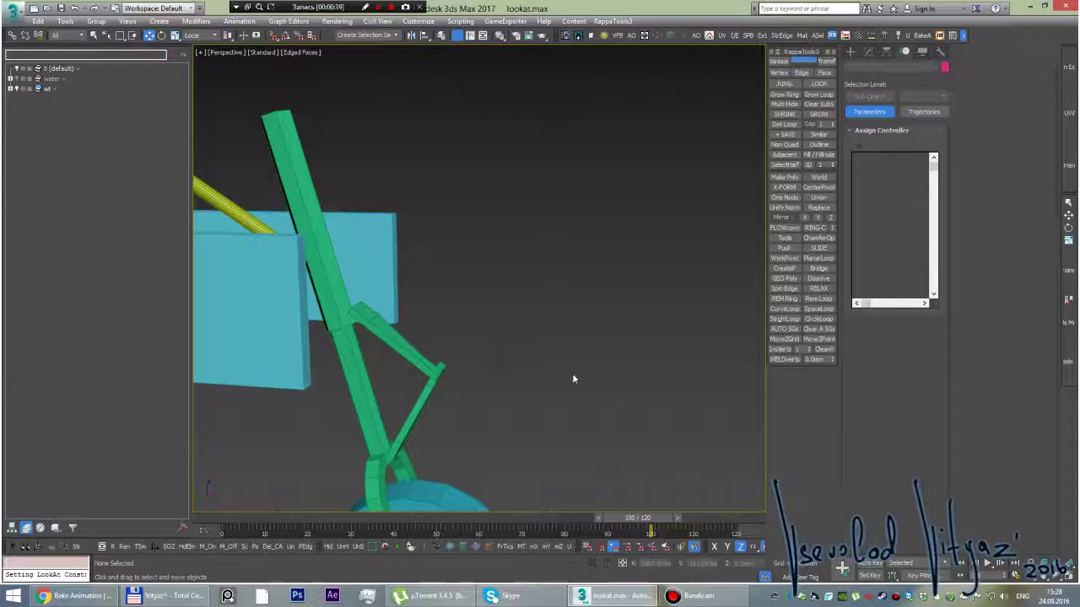
mouse_move(494, 343)
alt+middle_down()
mouse_move(448, 344)
mouse_move(423, 326)
alt+middle_up()
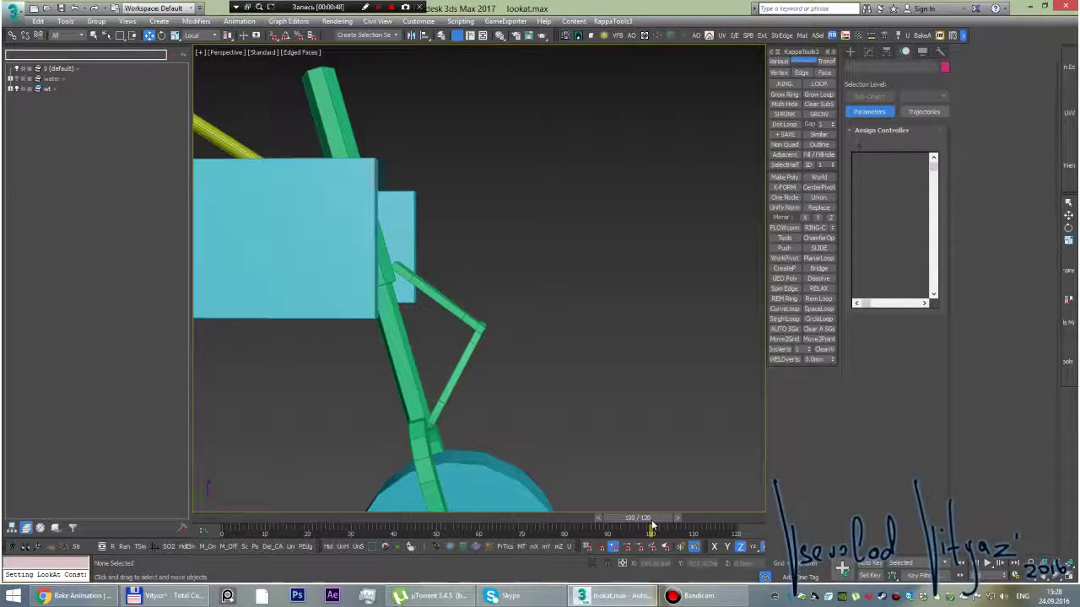
alt+middle_drag(588, 375, 571, 372)
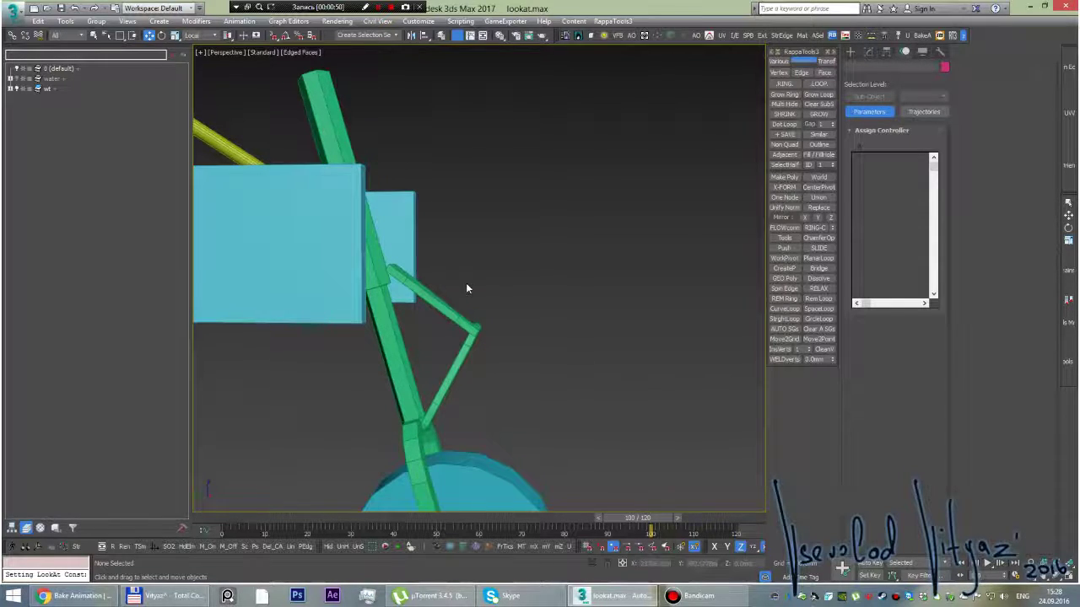
click(456, 318)
mouse_move(533, 251)
alt+middle_down()
mouse_move(531, 270)
mouse_move(688, 135)
alt+middle_up()
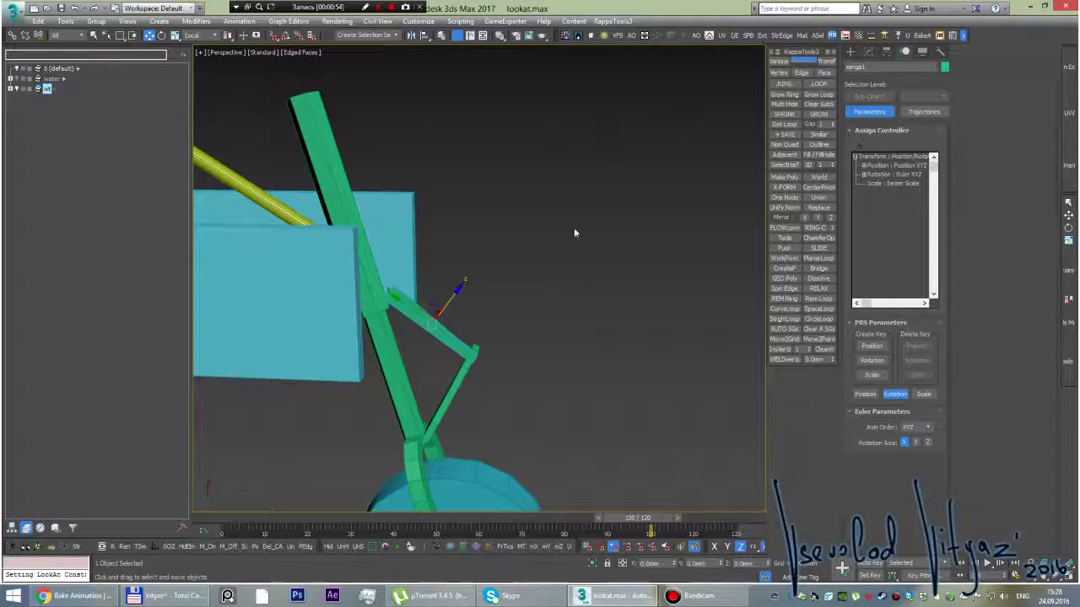
key(ctrl+z)
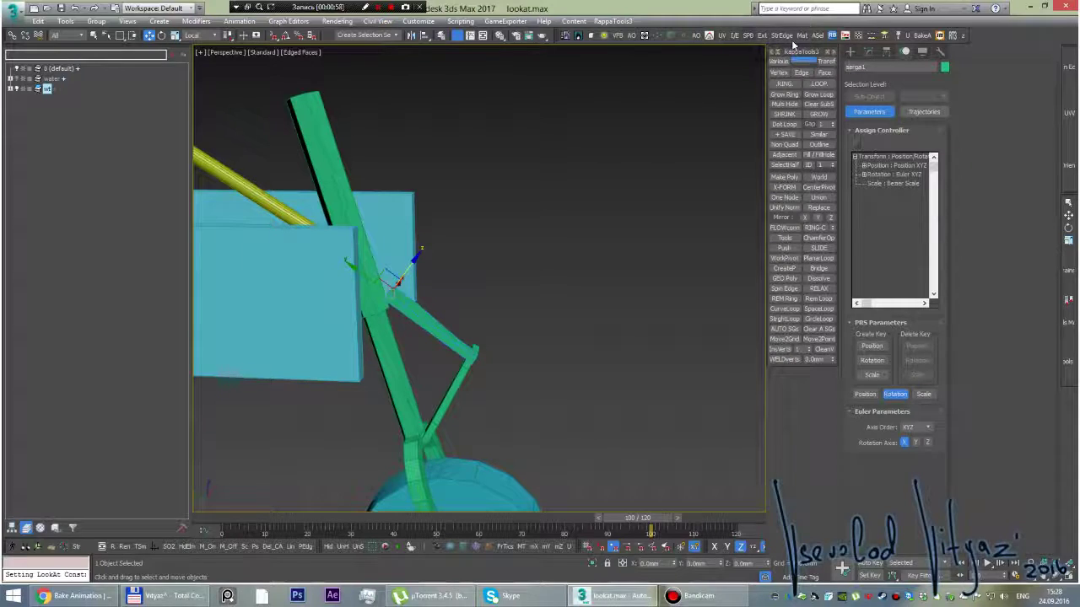
- Create a Dummy001 helper and align it to serga1's upper joint
click(668, 39)
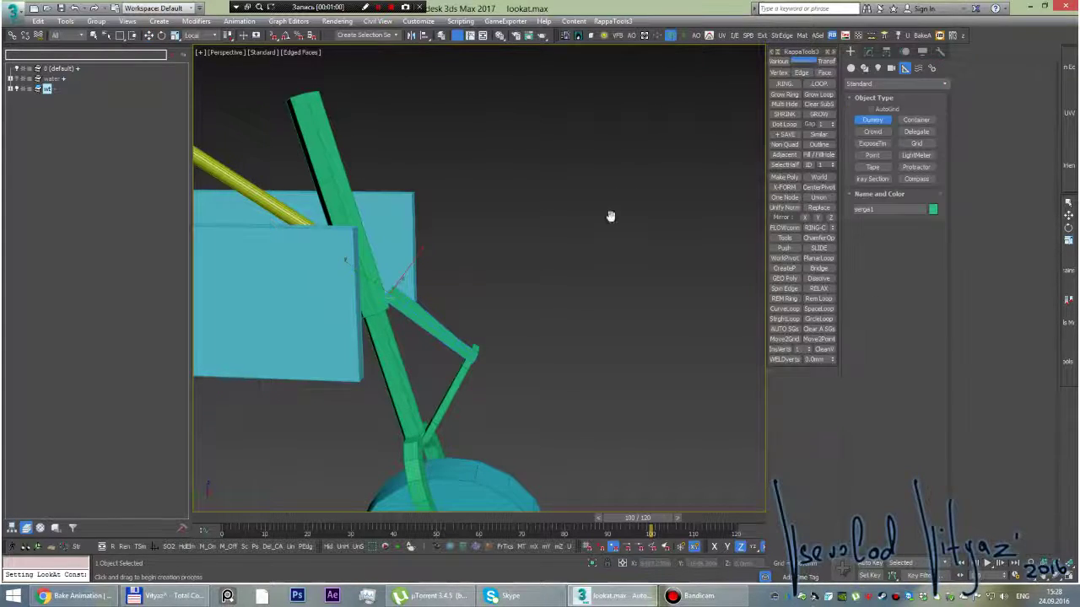
alt+middle_drag(610, 214, 581, 255)
drag(547, 350, 548, 351)
key(w)
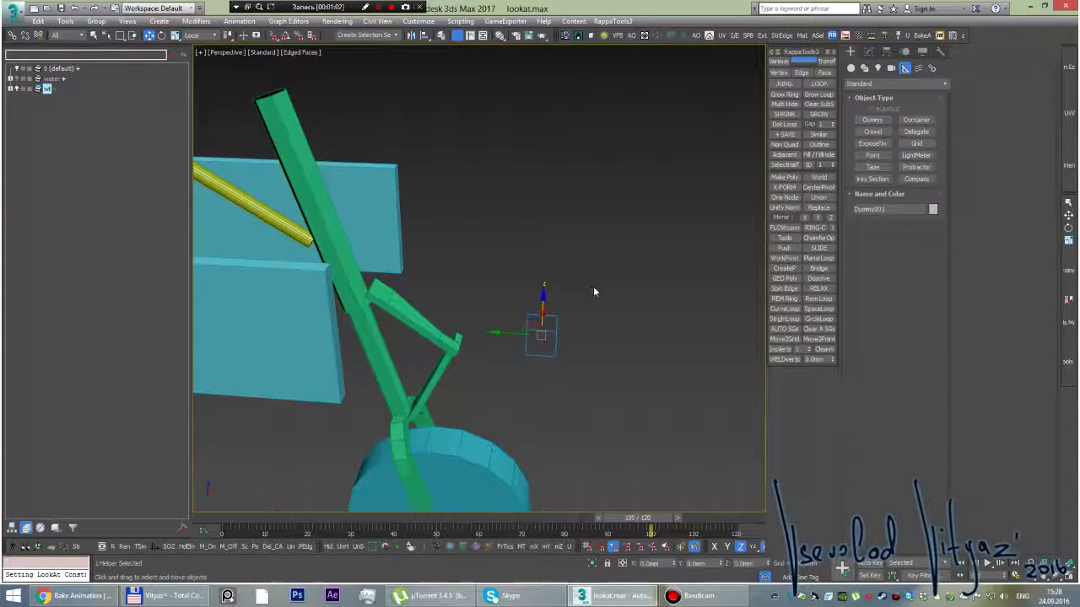
key(alt+a)
click(403, 309)
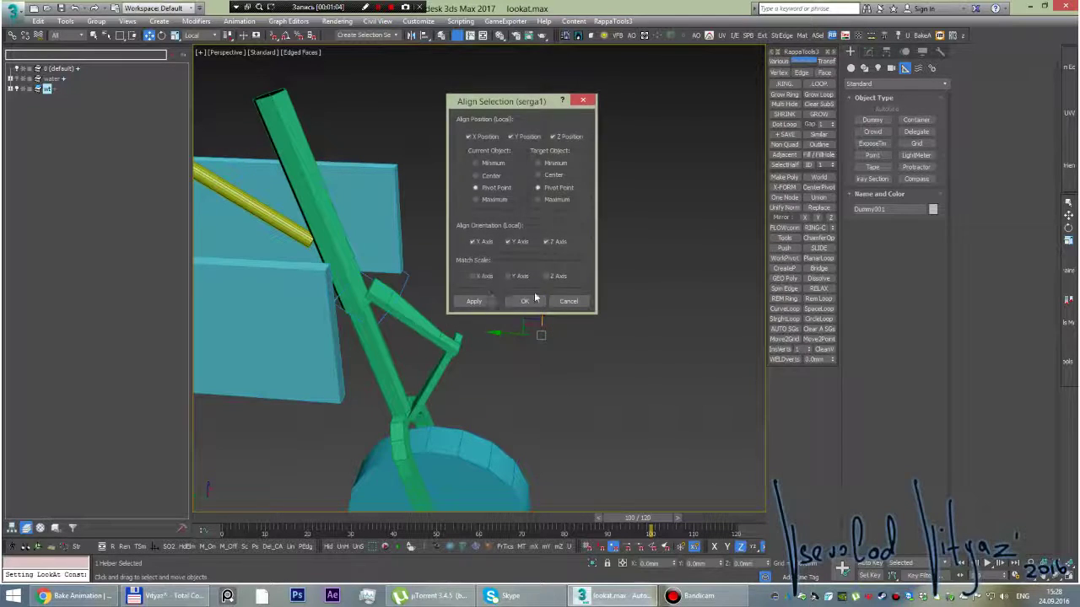
click(524, 302)
- Clone the dummy as Dummy002 and align it to serga2's lower joint
shift+drag(394, 273, 375, 268)
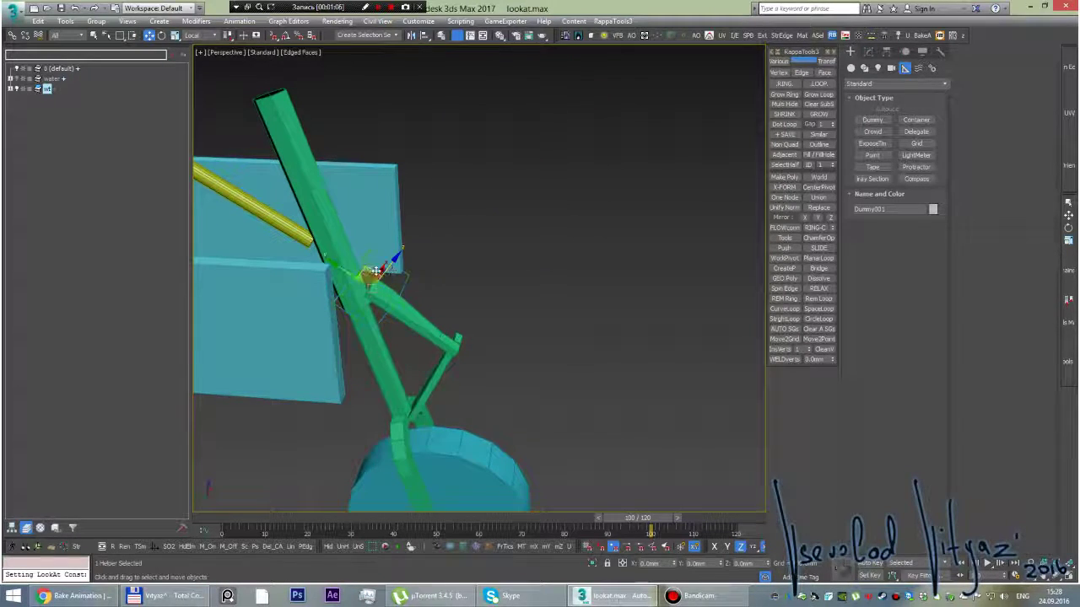
click(533, 346)
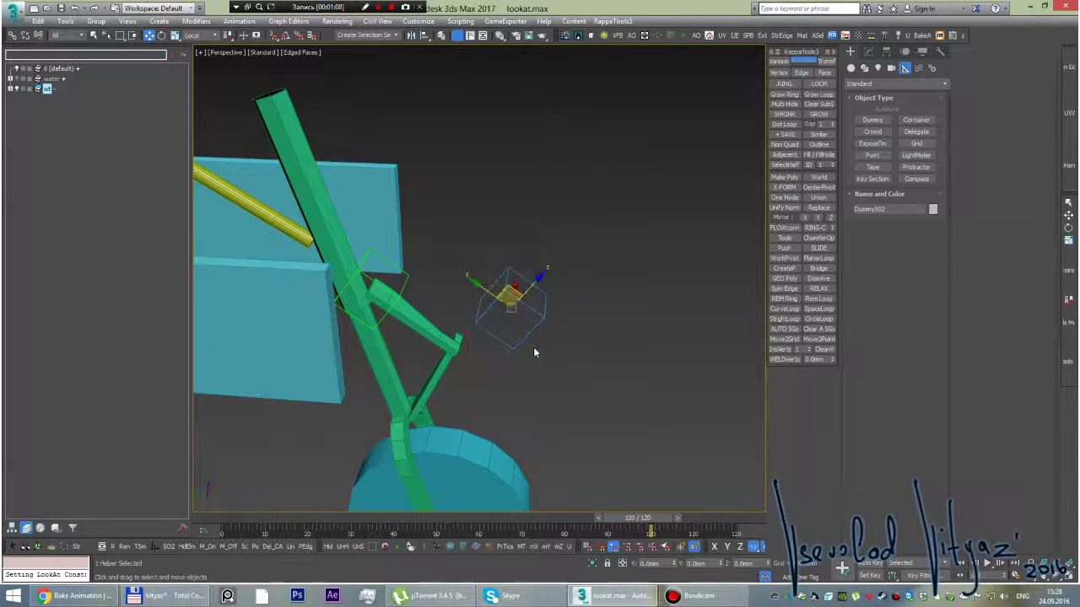
key(alt+a)
click(405, 407)
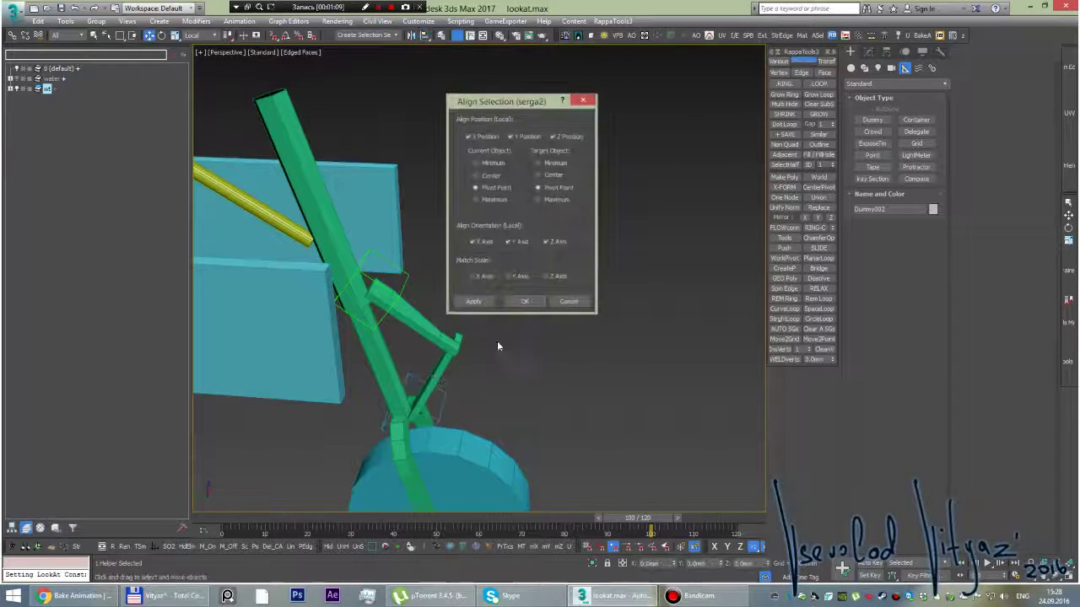
click(515, 299)
- Link Dummy002 as a child of Dummy001, then bring up Animation Bake
click(12, 34)
mouse_move(396, 409)
alt+middle_down()
mouse_move(441, 284)
mouse_move(451, 381)
alt+middle_up()
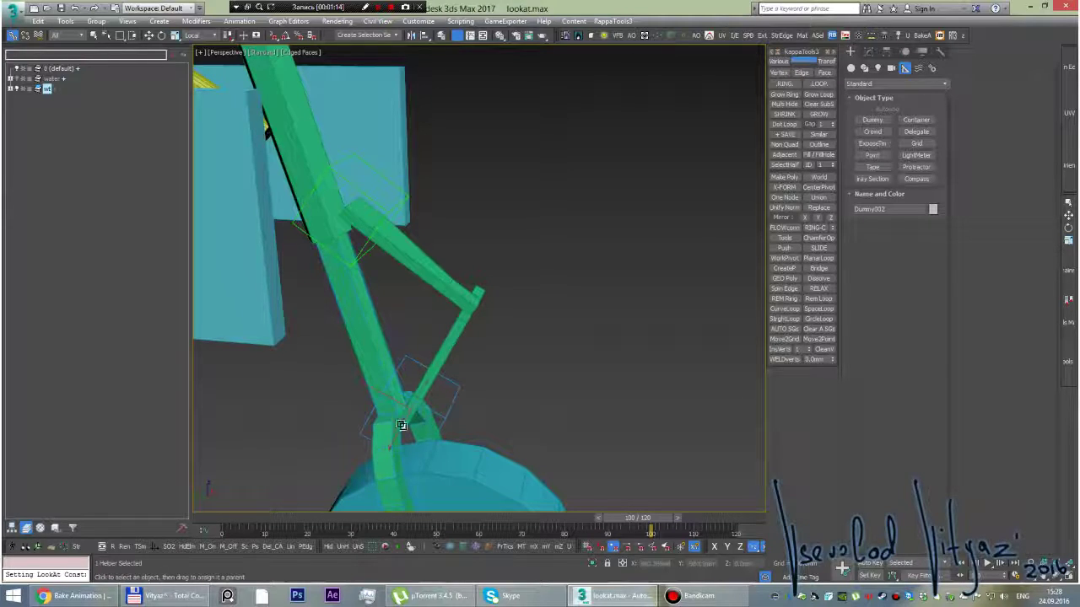
drag(387, 457, 354, 188)
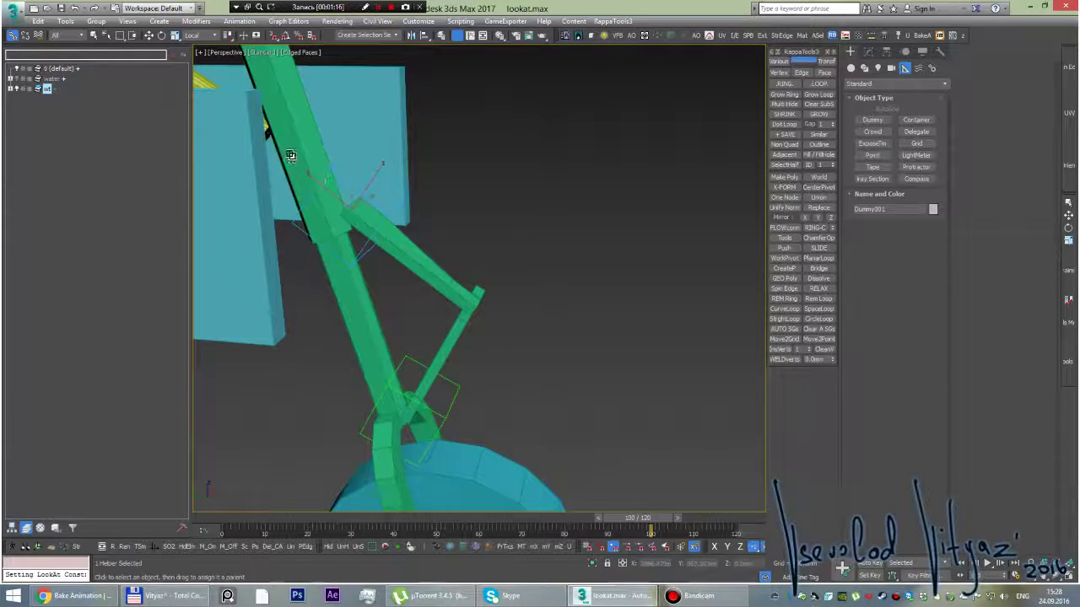
mouse_move(383, 243)
alt+middle_down()
mouse_move(451, 279)
mouse_move(513, 220)
alt+middle_up()
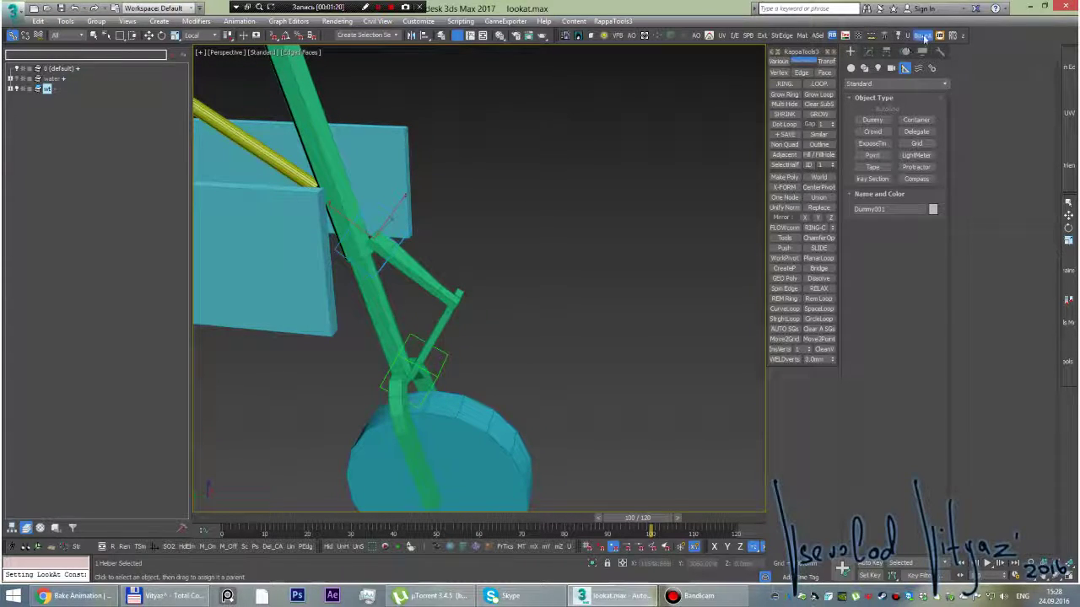
click(924, 38)
drag(555, 217, 630, 184)
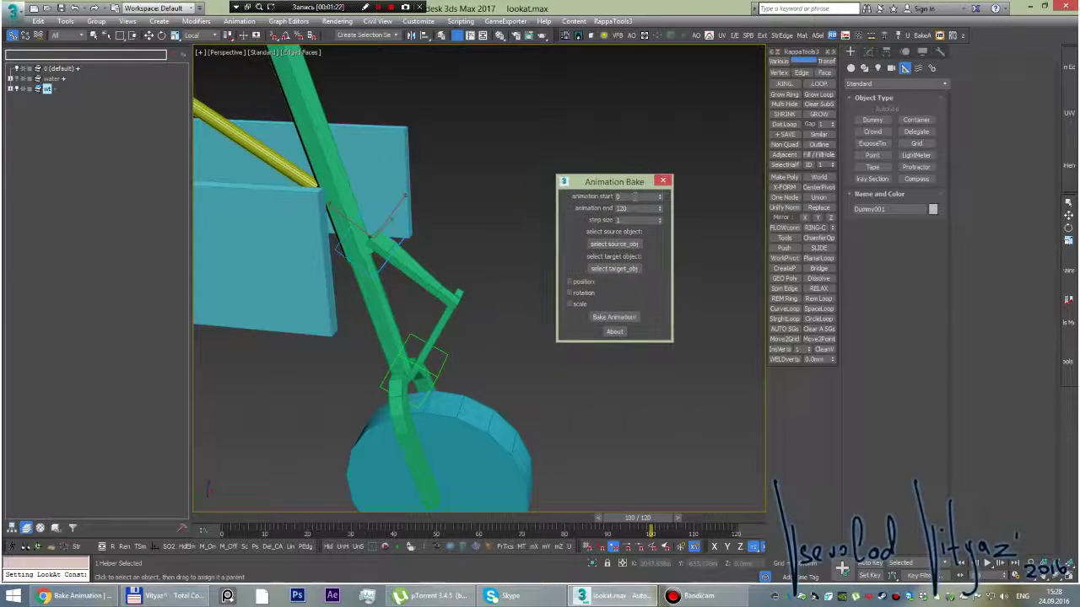
- Set the bake start frame to 100, with serga1 as source and Dummy001 as target
double_click(632, 195)
text(100)
key(Tab)
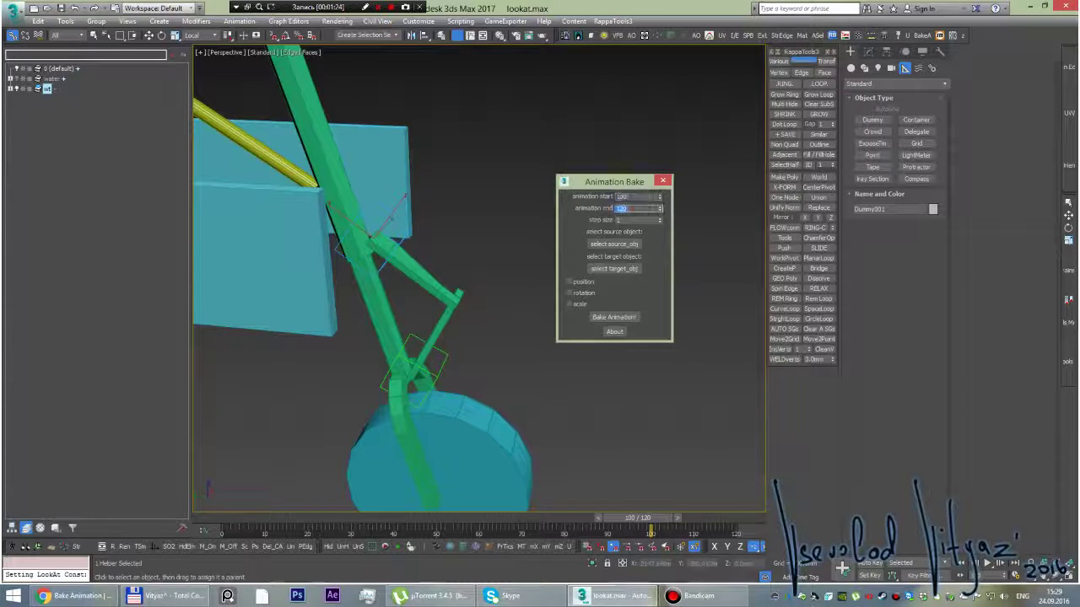
mouse_move(557, 216)
alt+middle_down()
mouse_move(438, 289)
mouse_move(467, 297)
alt+middle_up()
click(616, 244)
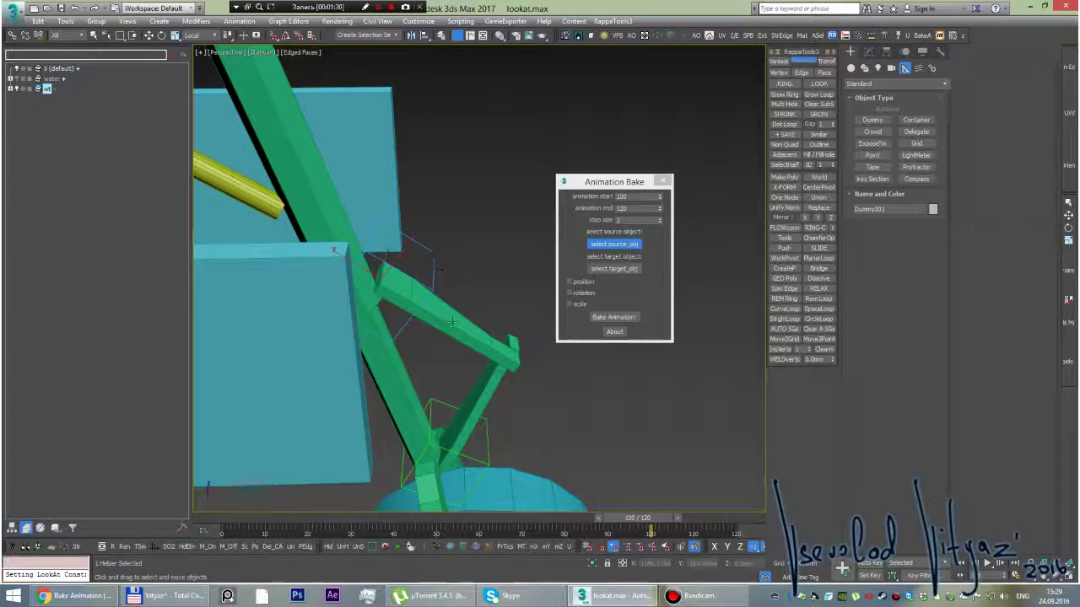
click(420, 250)
click(614, 268)
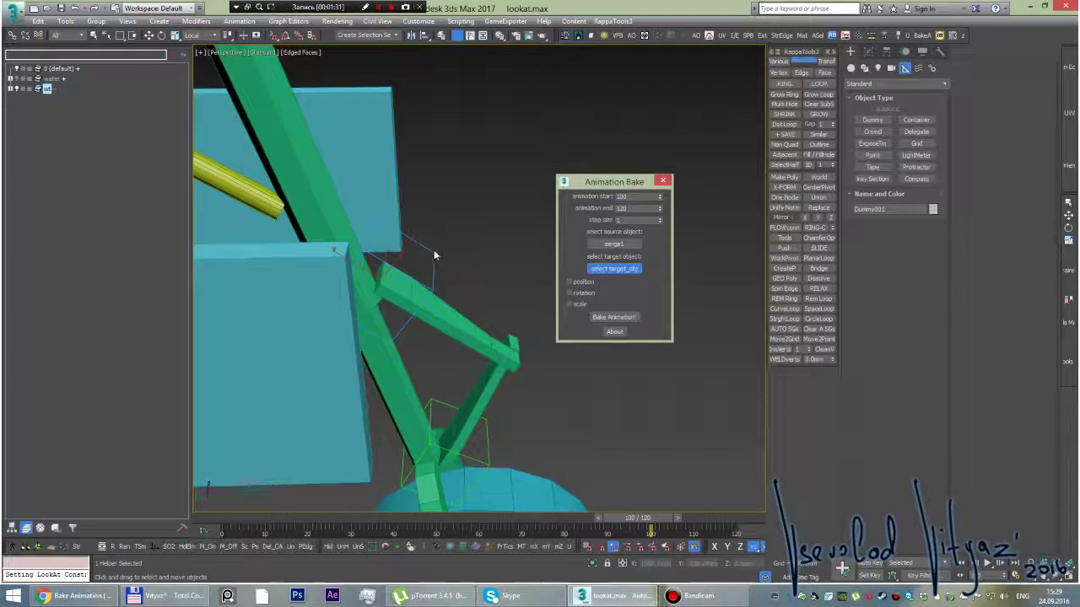
click(430, 254)
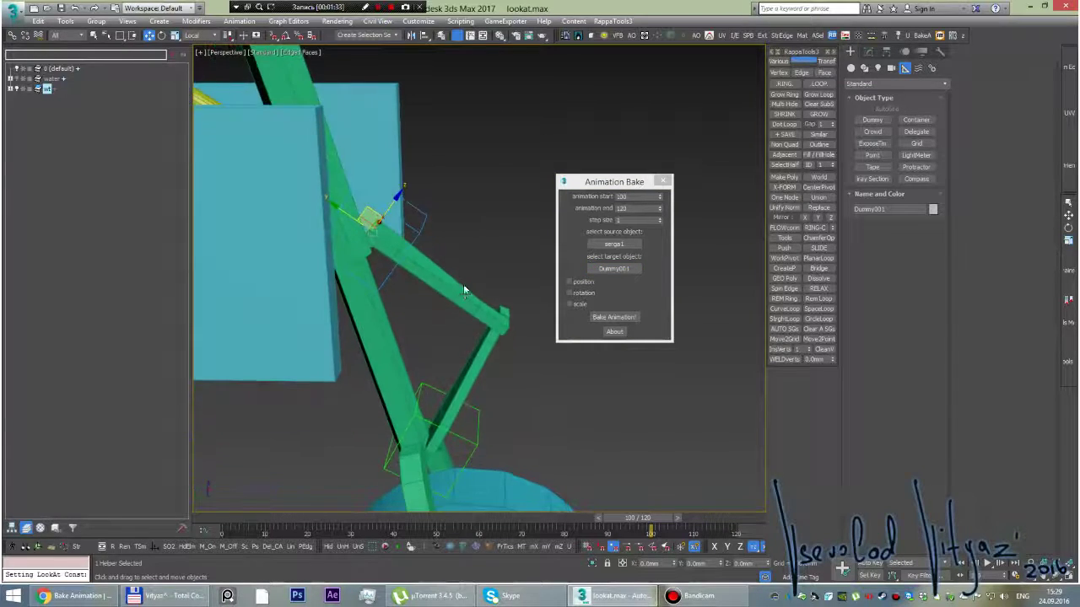
- Bake serga1's rotation onto Dummy001 and scrub the timeline to preview it
alt+middle_drag(433, 260, 458, 302)
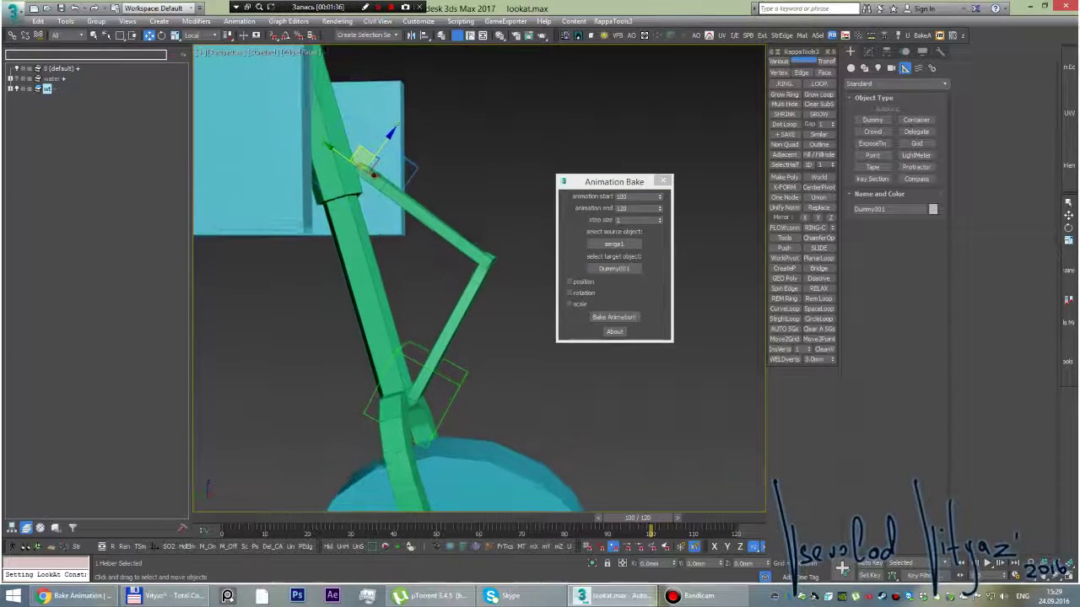
alt+middle_drag(524, 247, 540, 278)
click(570, 293)
alt+middle_drag(437, 230, 441, 261)
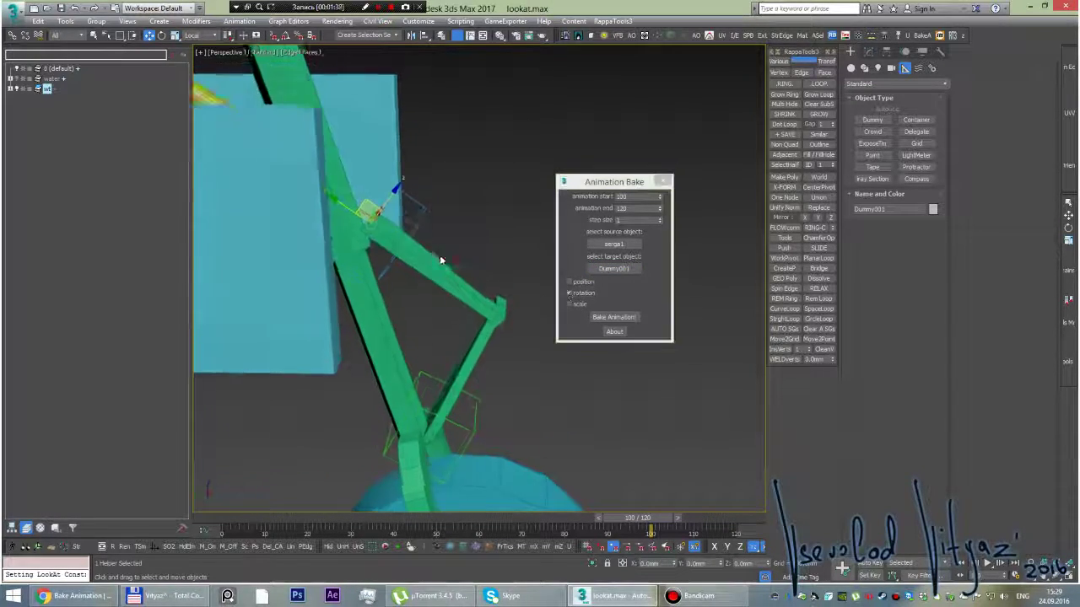
click(606, 316)
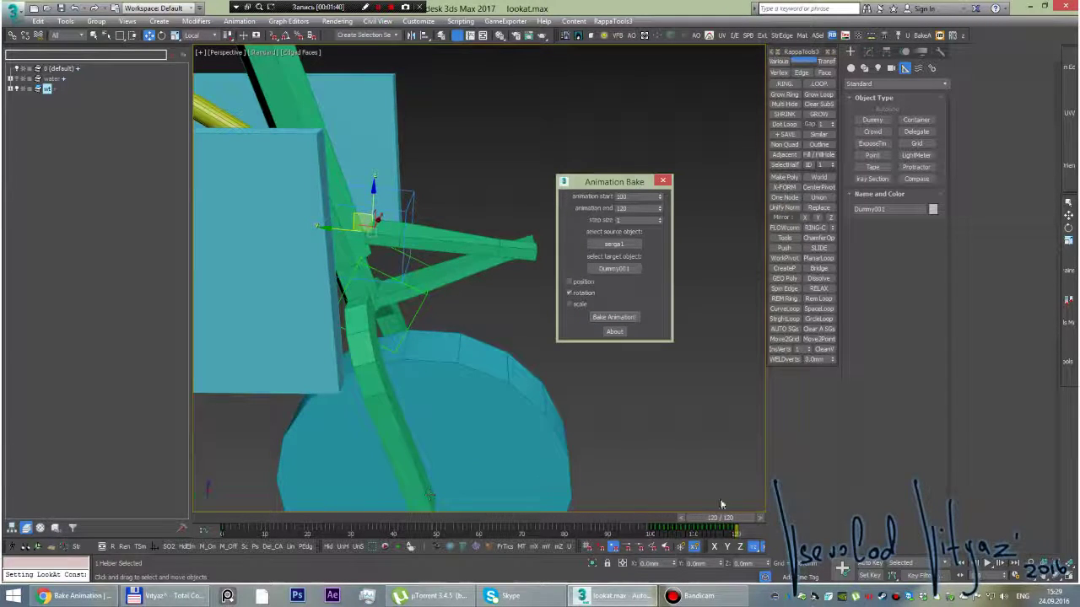
mouse_move(721, 517)
mouse_down()
mouse_move(758, 519)
mouse_move(654, 517)
mouse_up()
key(w)
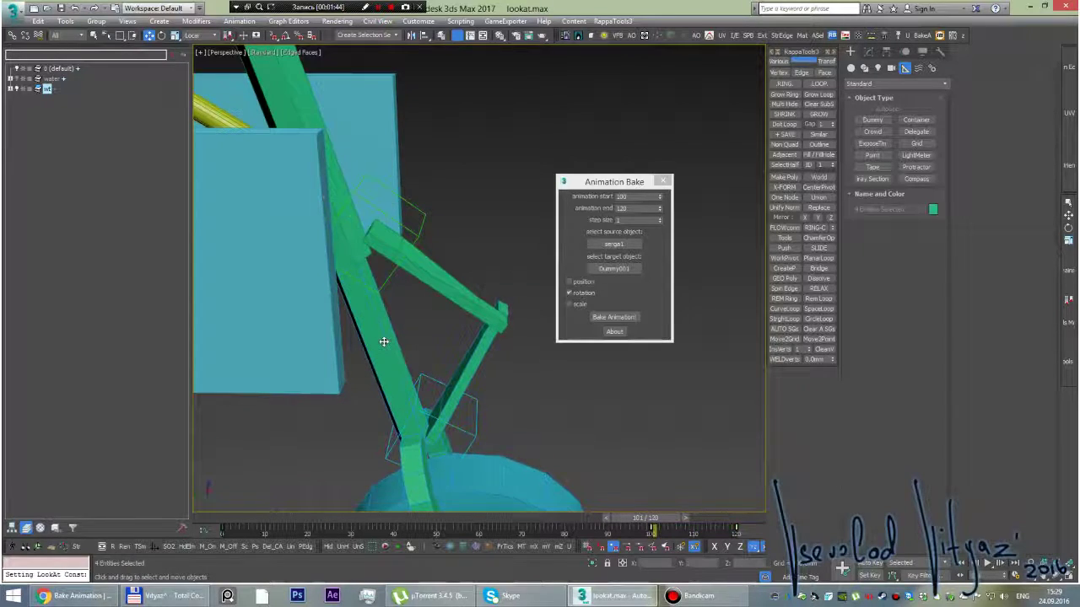
- Bake serga2's rotation onto Dummy002 and preview the result across frames
click(614, 244)
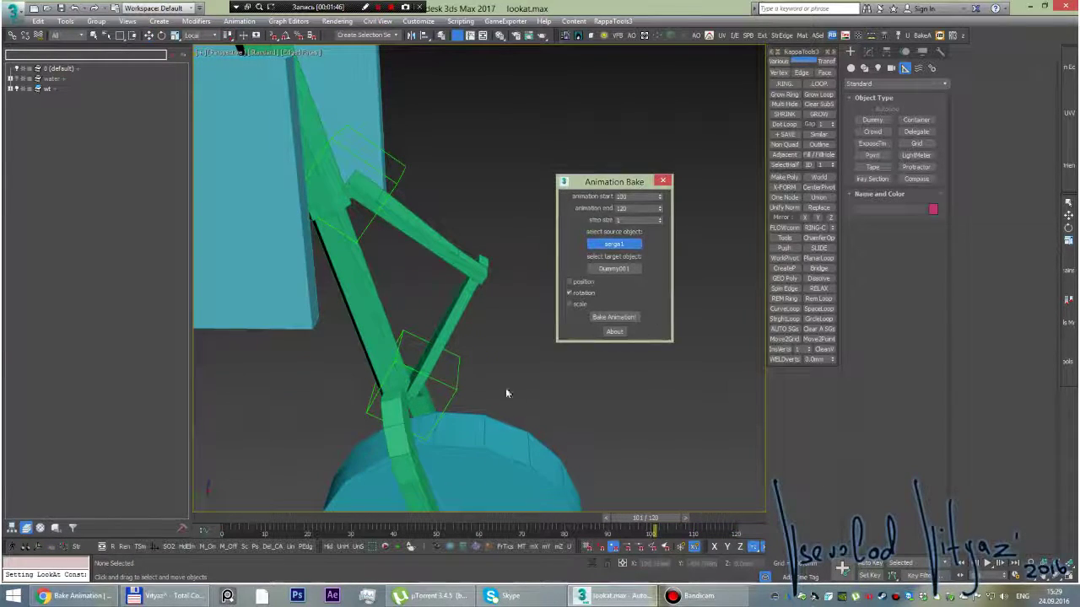
click(456, 312)
click(614, 268)
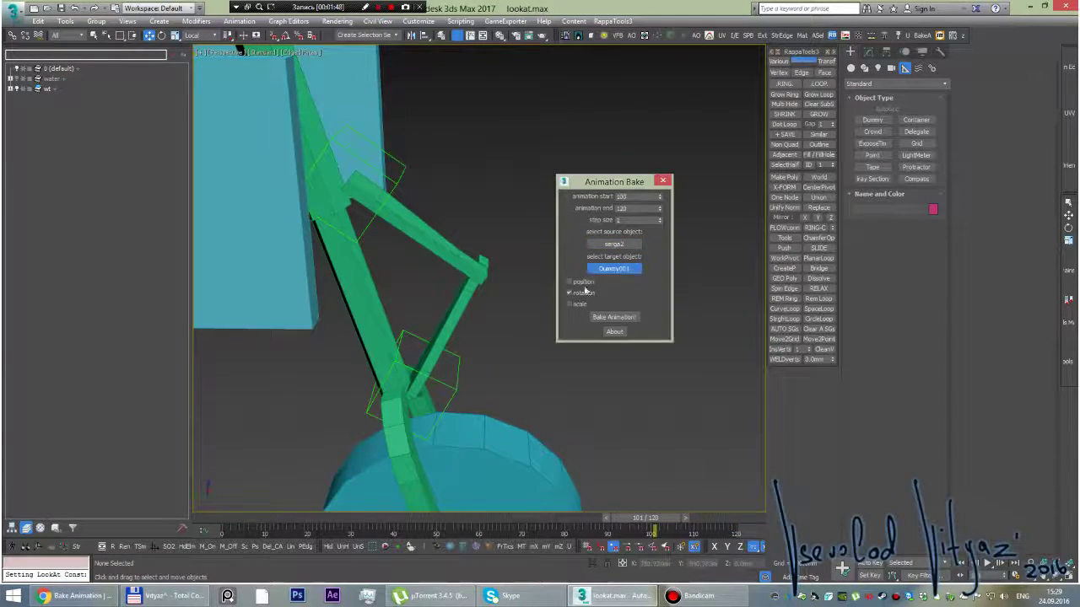
click(410, 338)
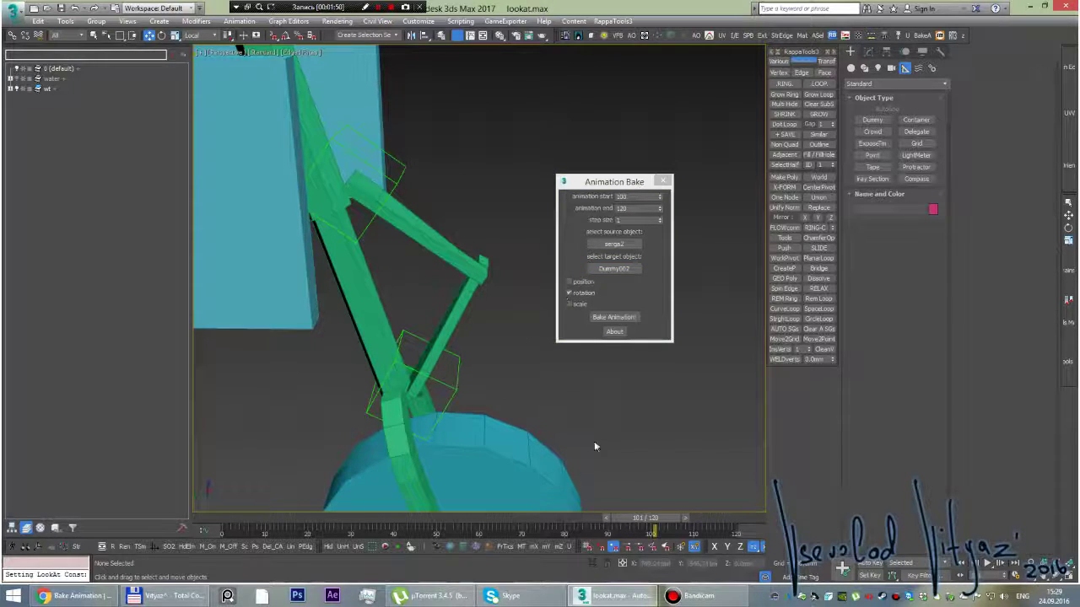
click(604, 317)
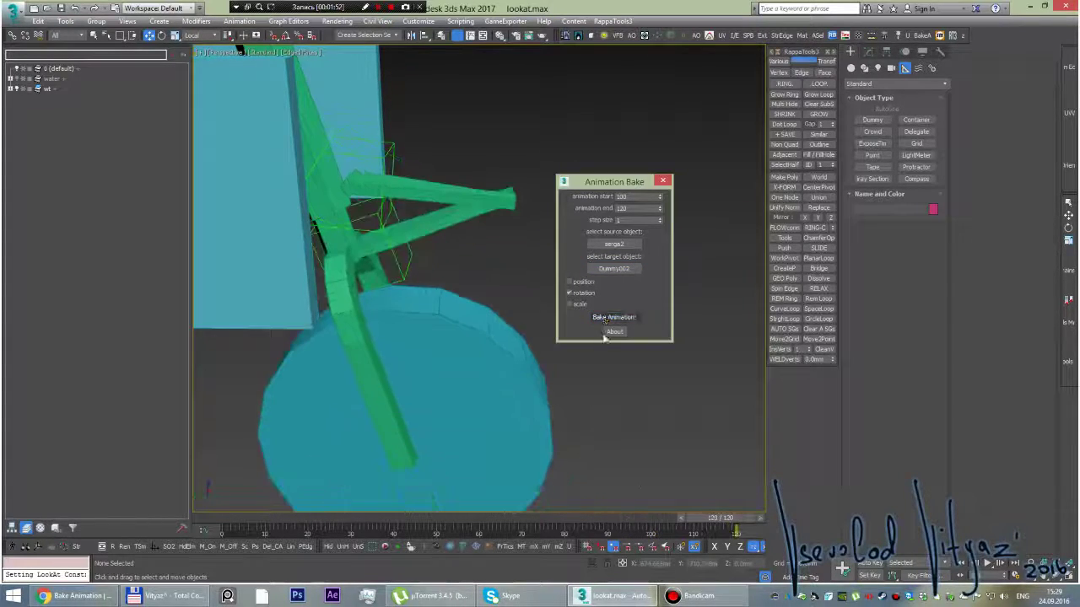
mouse_move(713, 518)
mouse_down()
mouse_move(739, 513)
mouse_move(675, 517)
mouse_up()
key(w)
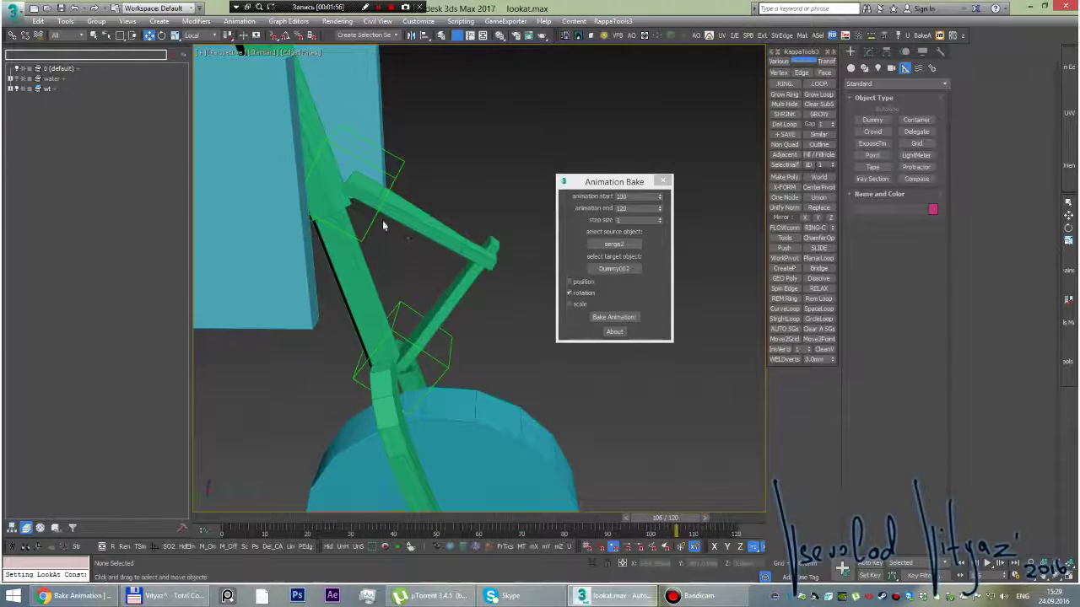
- Move the bake window aside, select two rig objects and return to around frame 100
click(443, 239)
drag(596, 200, 651, 101)
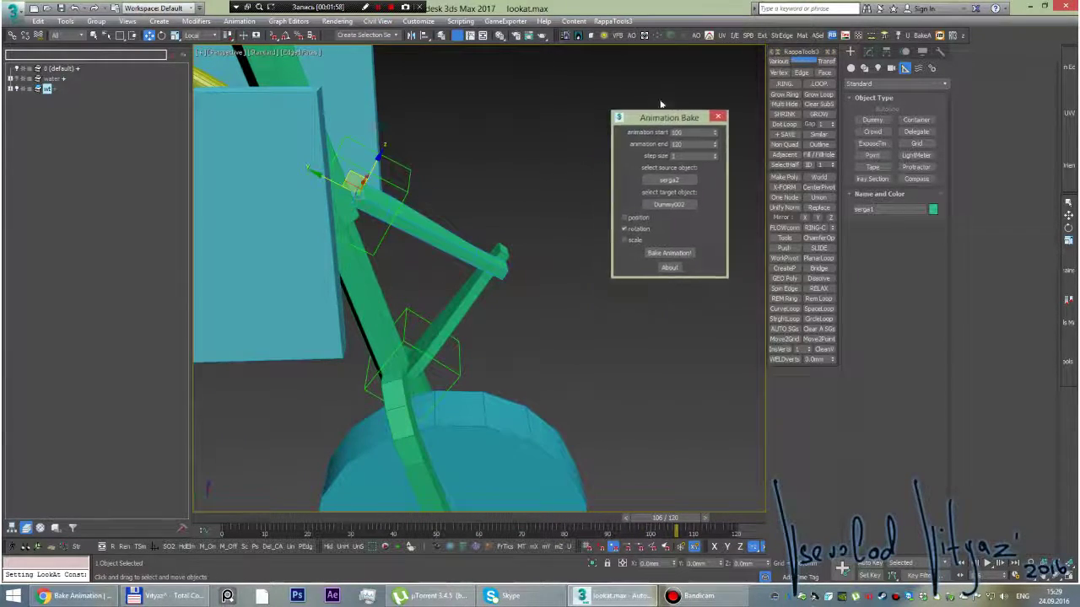
alt+middle_drag(451, 211, 482, 251)
mouse_move(427, 229)
middle_down()
mouse_move(483, 276)
mouse_move(495, 258)
middle_up()
ctrl+click(475, 288)
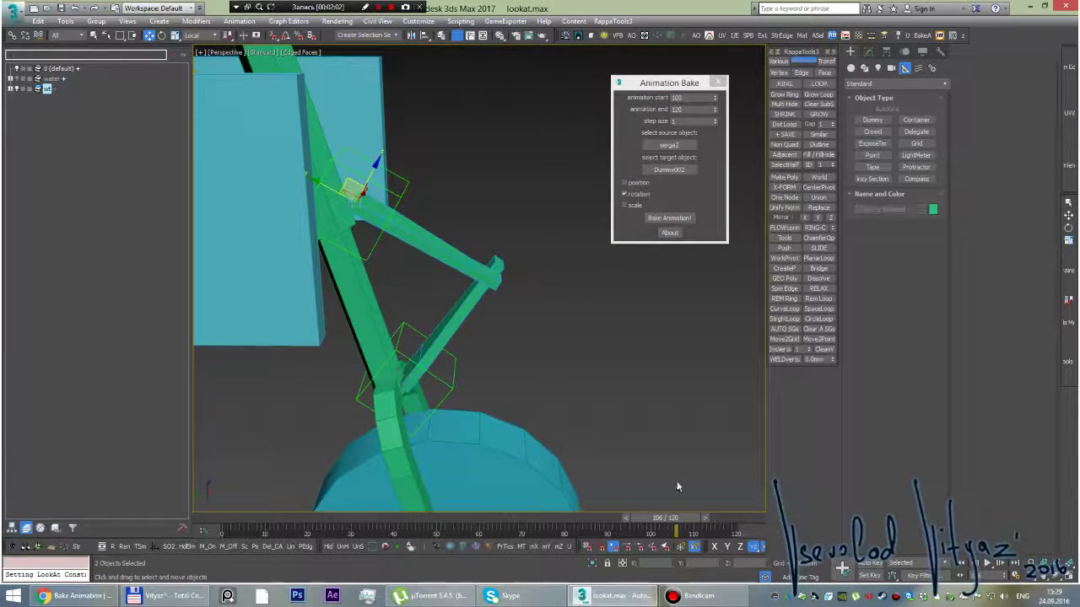
drag(666, 517, 638, 527)
key(w)
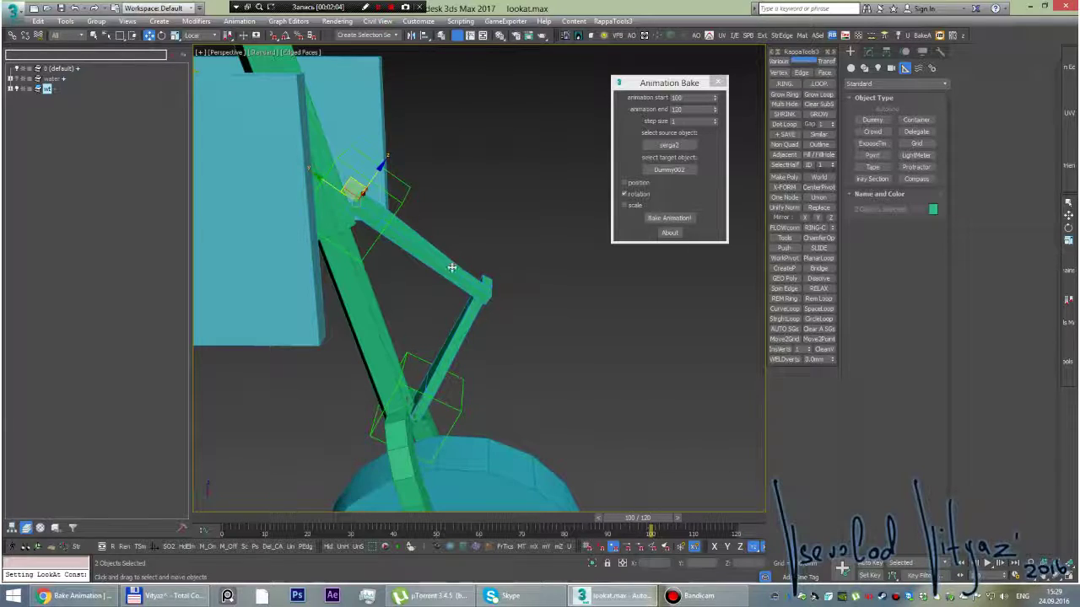
alt+middle_drag(429, 256, 418, 236)
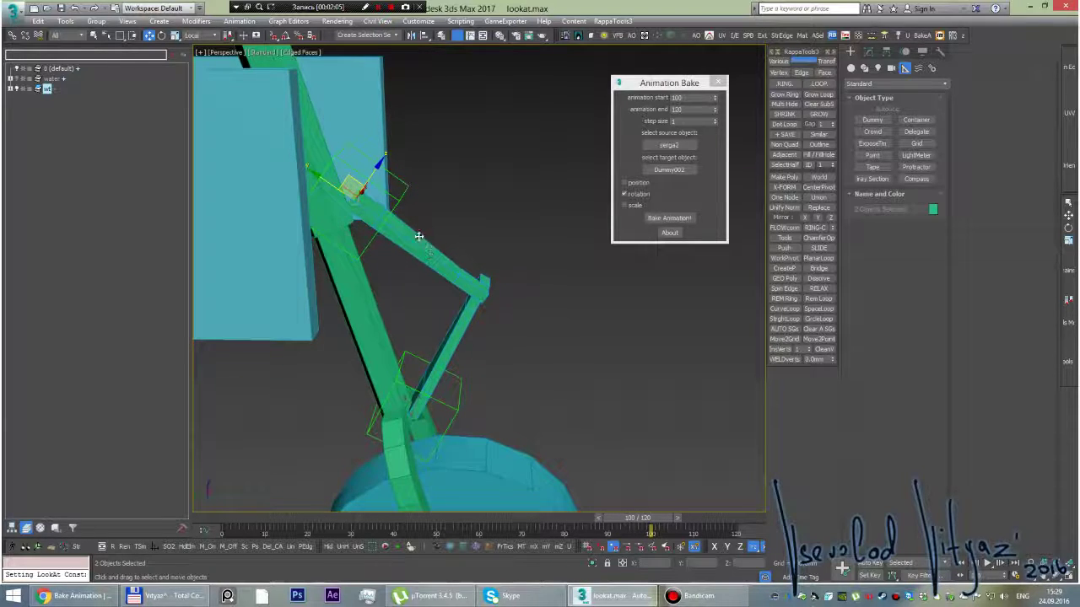
- Delete the existing reaction in the Reaction Manager and check the rig motion
right_click(460, 277)
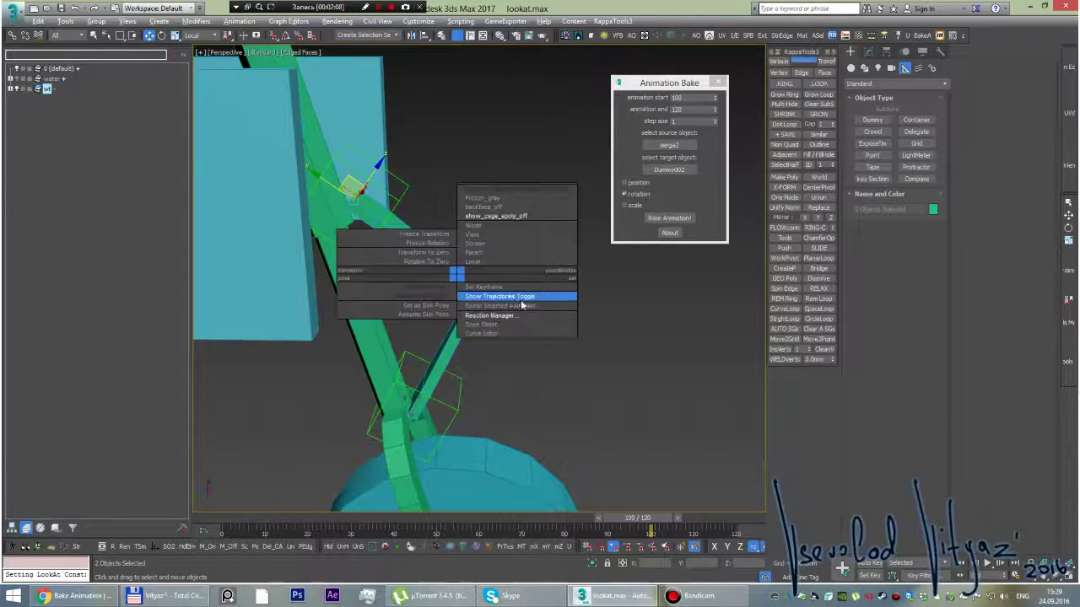
click(483, 308)
click(430, 165)
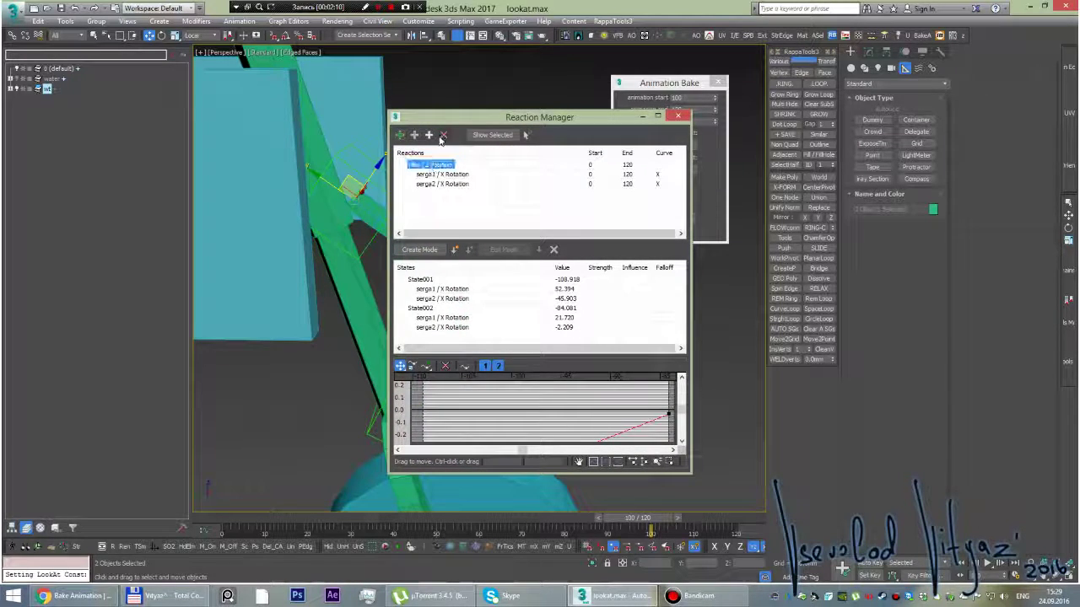
click(442, 135)
click(678, 117)
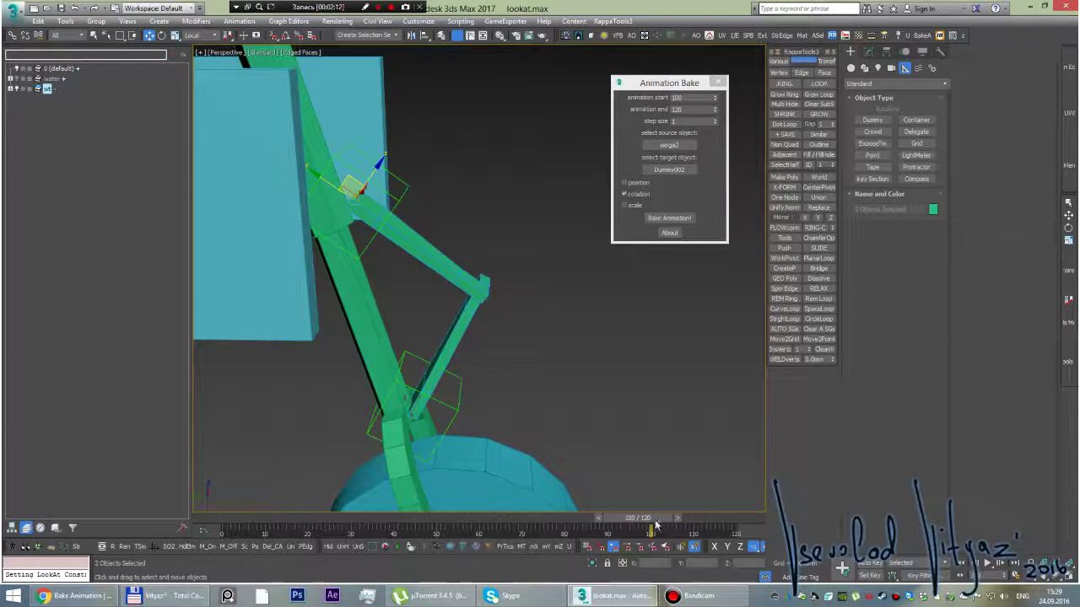
mouse_move(656, 525)
mouse_down()
mouse_move(730, 528)
mouse_move(633, 534)
mouse_move(649, 531)
mouse_up()
- Inspect serga1's rotation track in the Motion panel, then select serga2 and clear the selection
key(w)
click(415, 313)
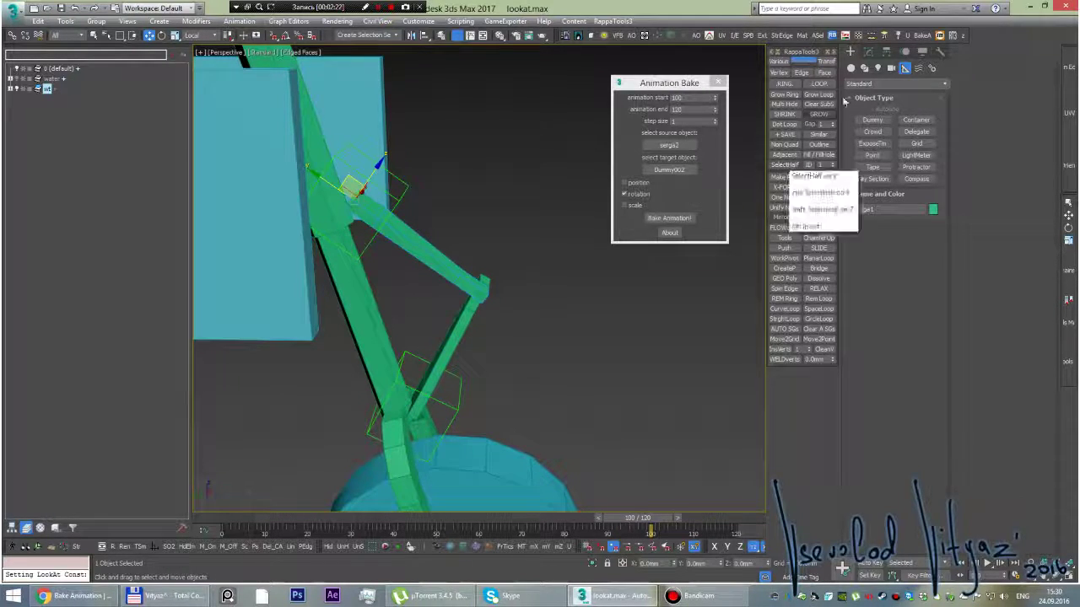
click(903, 51)
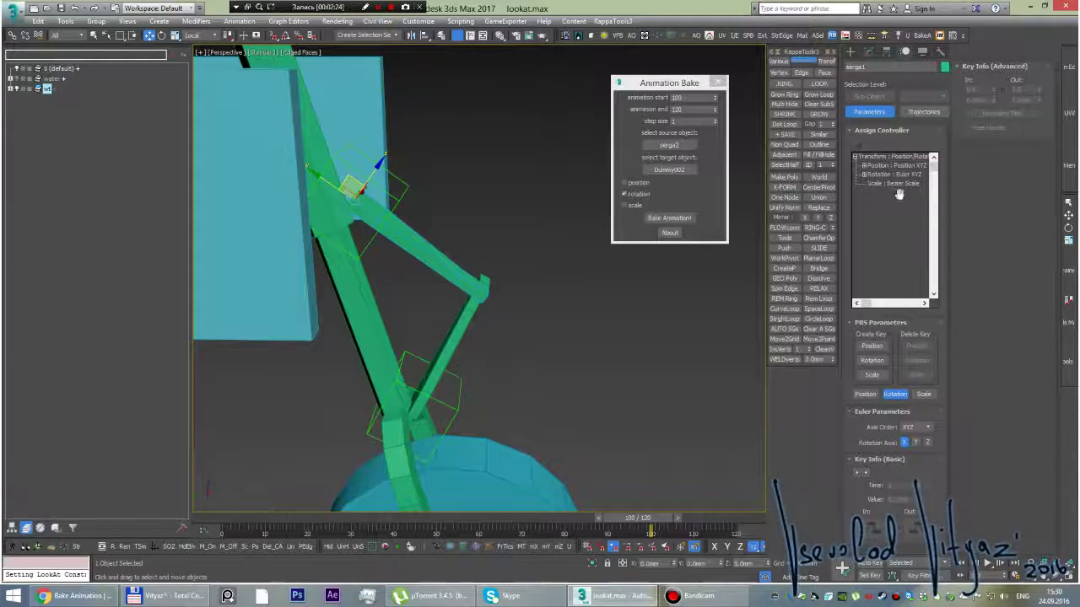
click(897, 175)
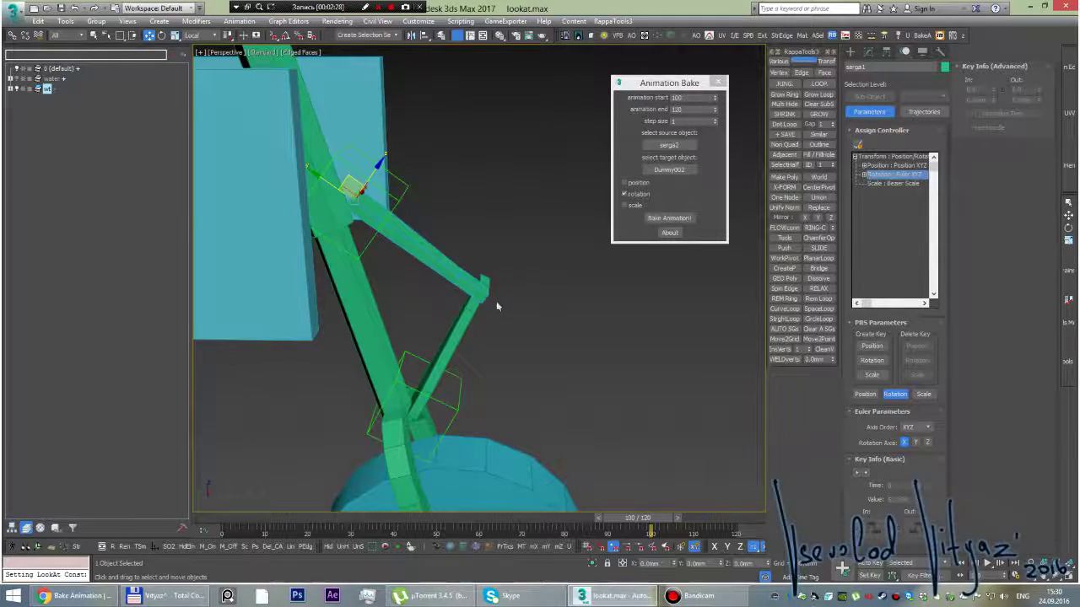
click(469, 316)
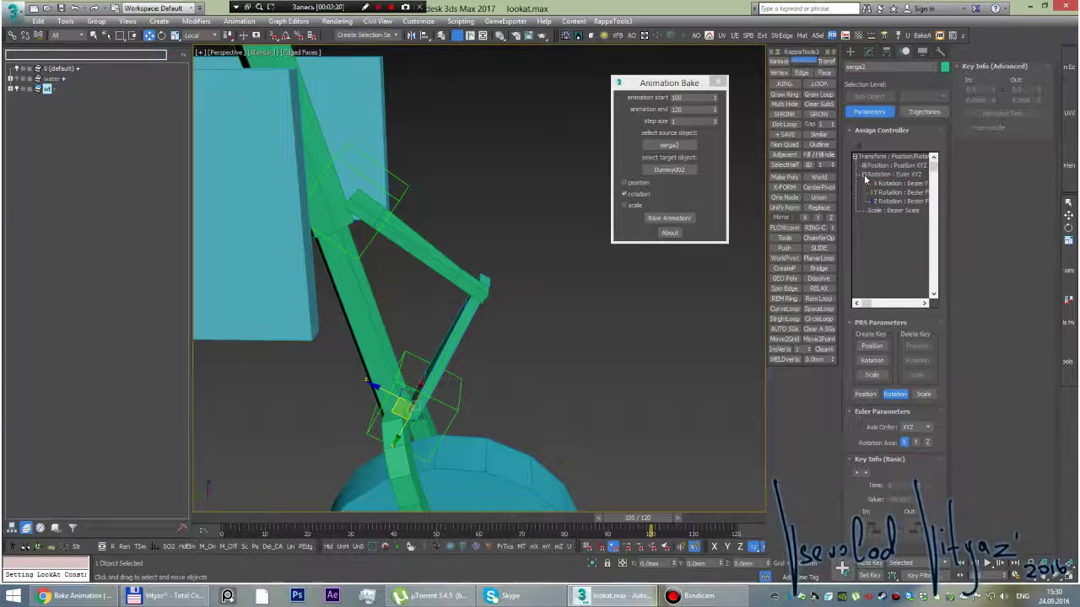
click(539, 287)
- Assign Linear Rotation to serga2's Rotation track and scrub to check the rig
alt+middle_drag(540, 291, 553, 331)
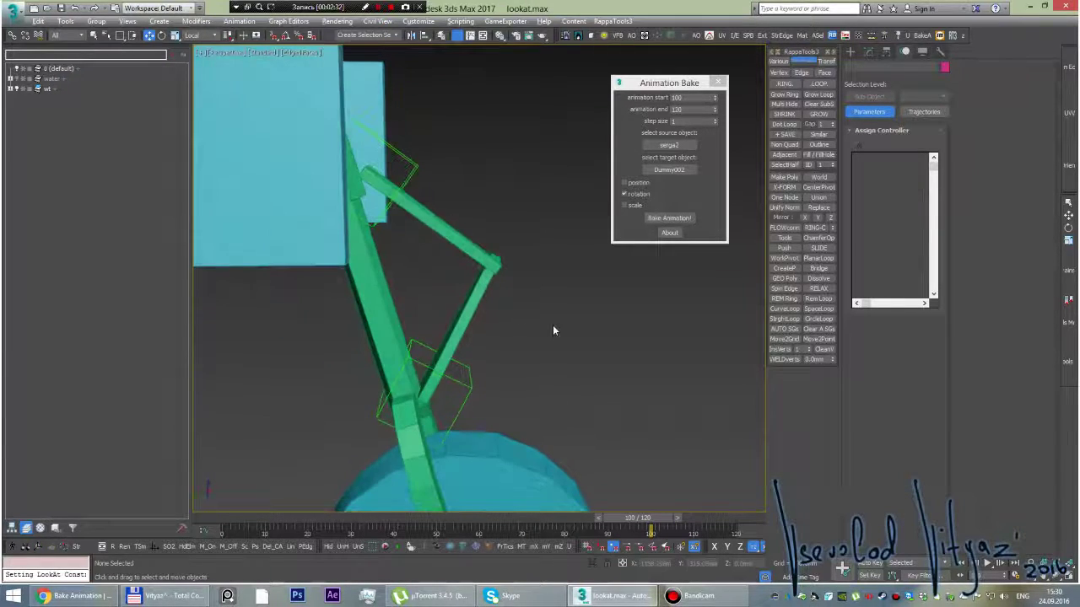
click(470, 315)
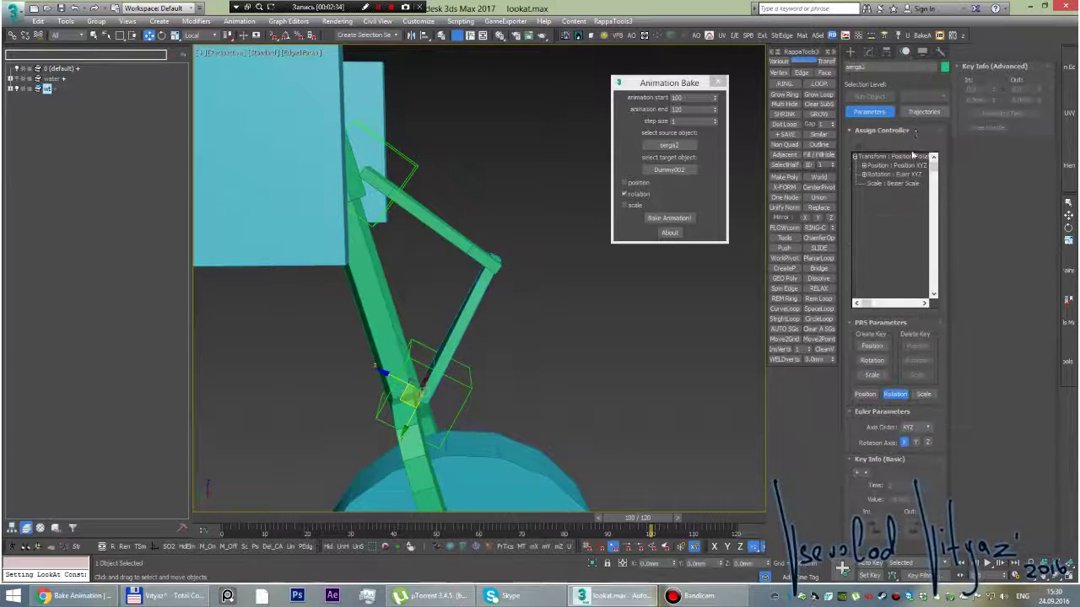
click(896, 176)
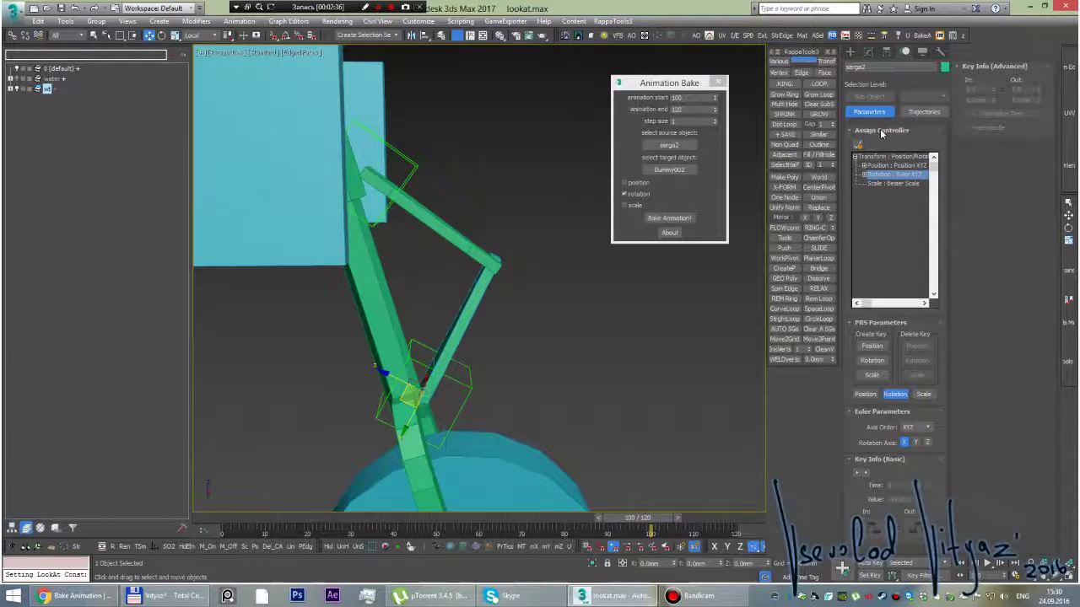
click(858, 146)
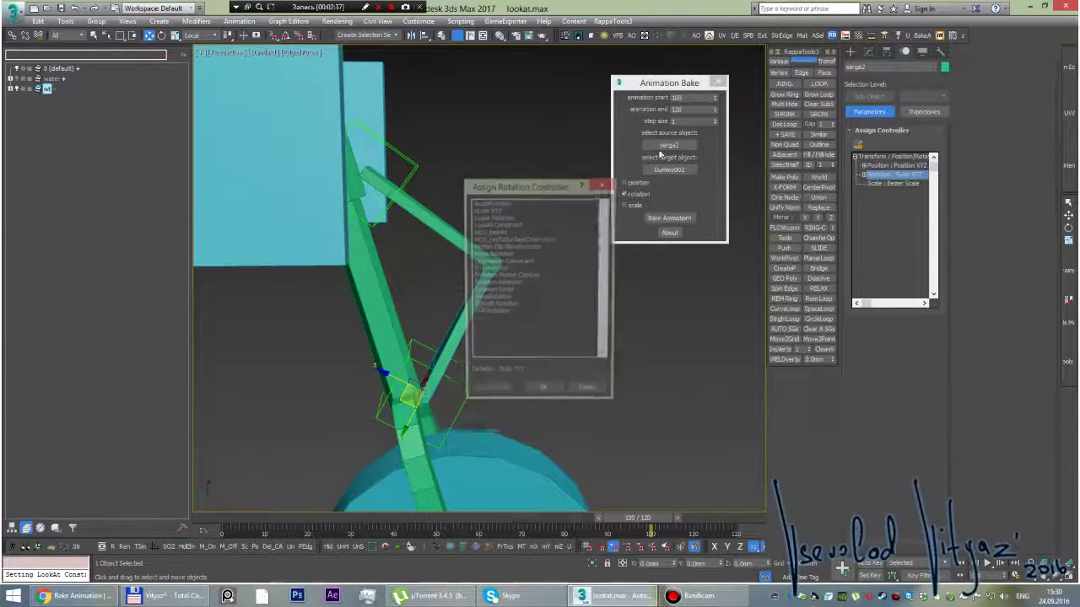
double_click(489, 226)
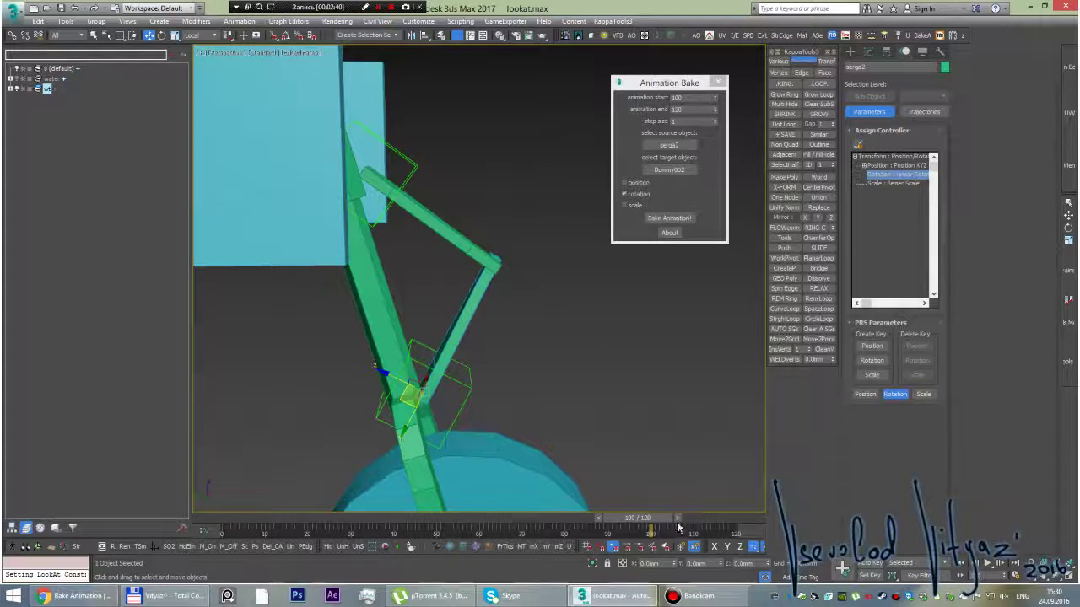
drag(670, 517, 638, 516)
alt+middle_drag(426, 198, 468, 245)
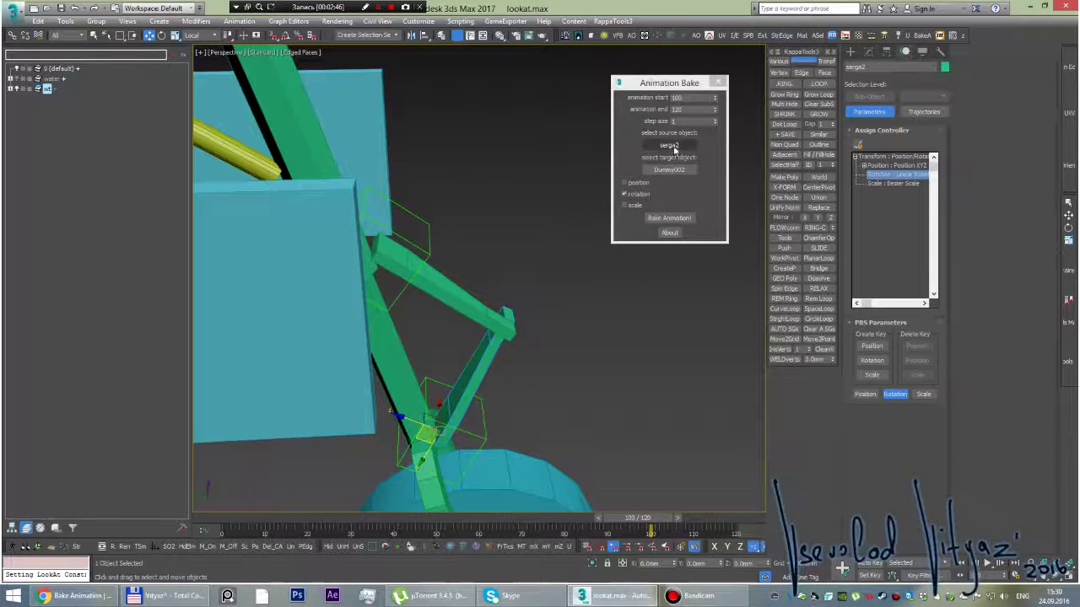
- Bake Dummy001's rotation back onto serga1
click(669, 145)
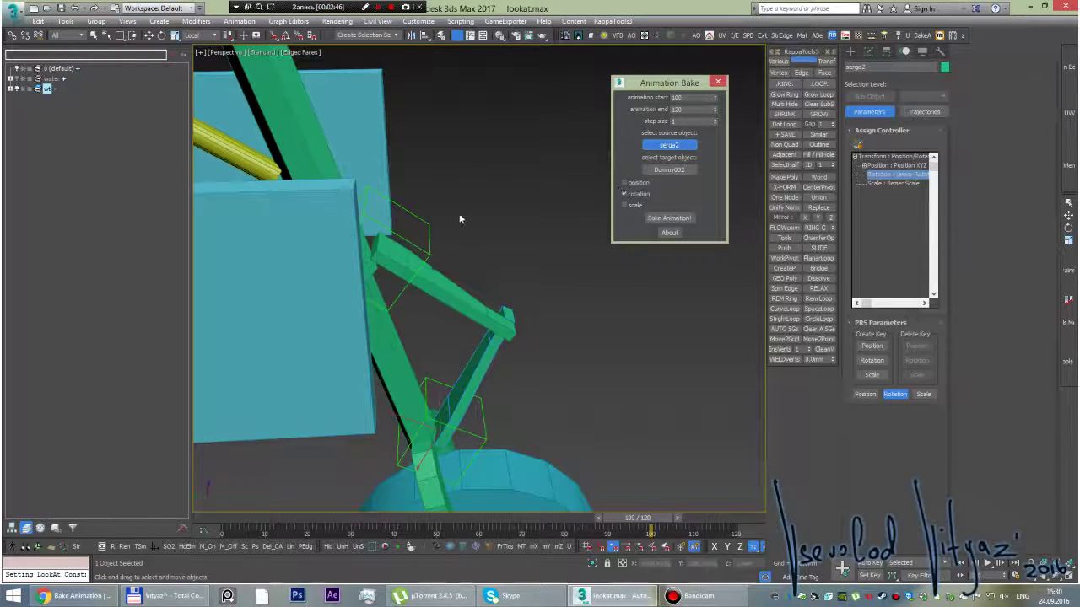
click(416, 220)
click(654, 170)
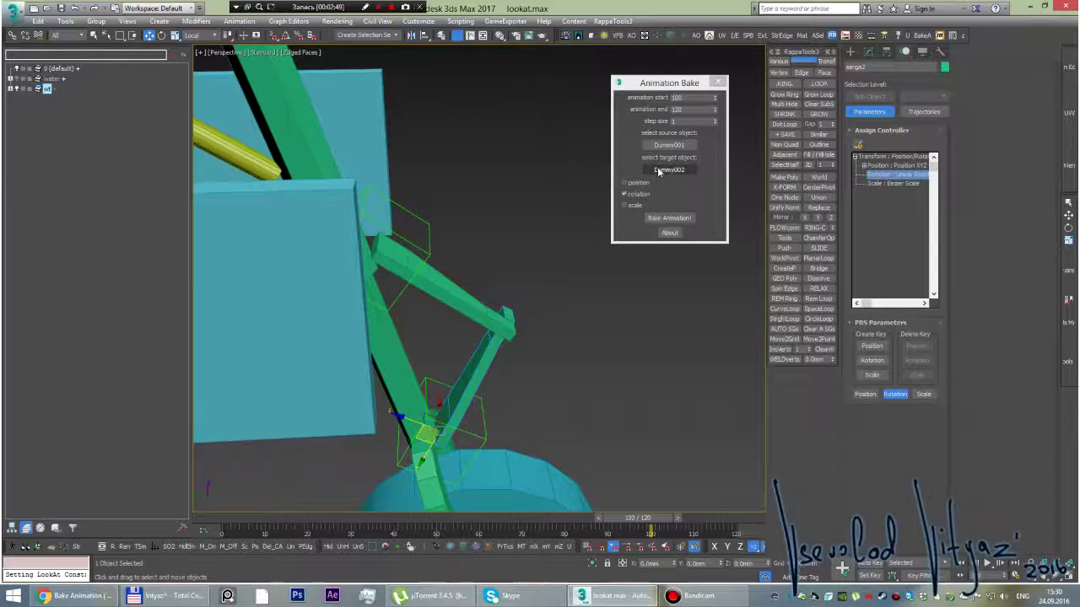
click(443, 288)
alt+middle_drag(540, 257, 531, 252)
click(669, 218)
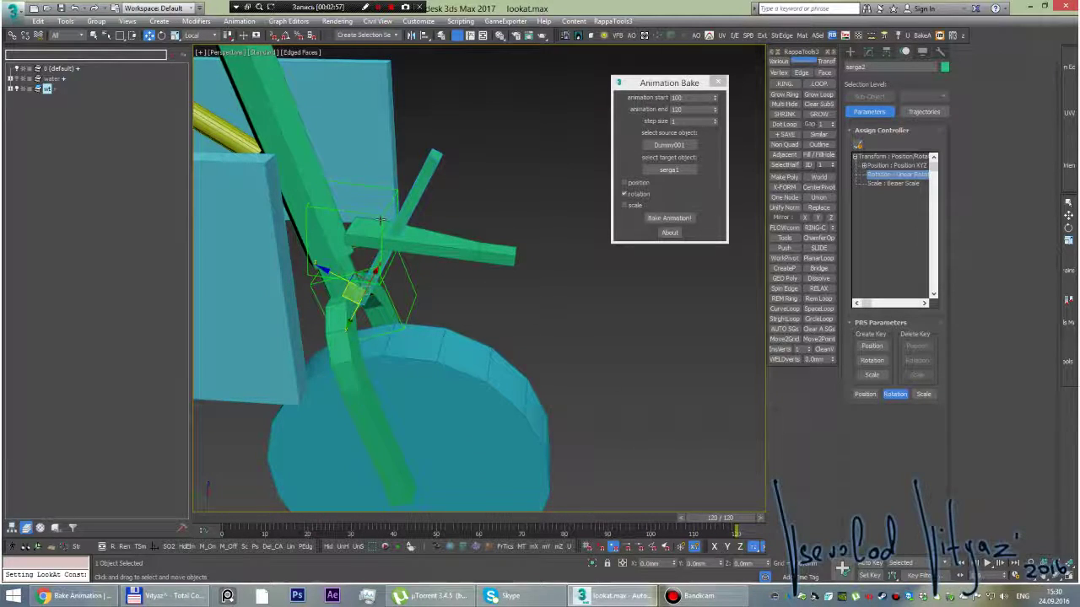
- Return to frame 100 and bake Dummy002's rotation onto serga2 for frames 100–120
click(406, 251)
alt+middle_drag(593, 398, 447, 247)
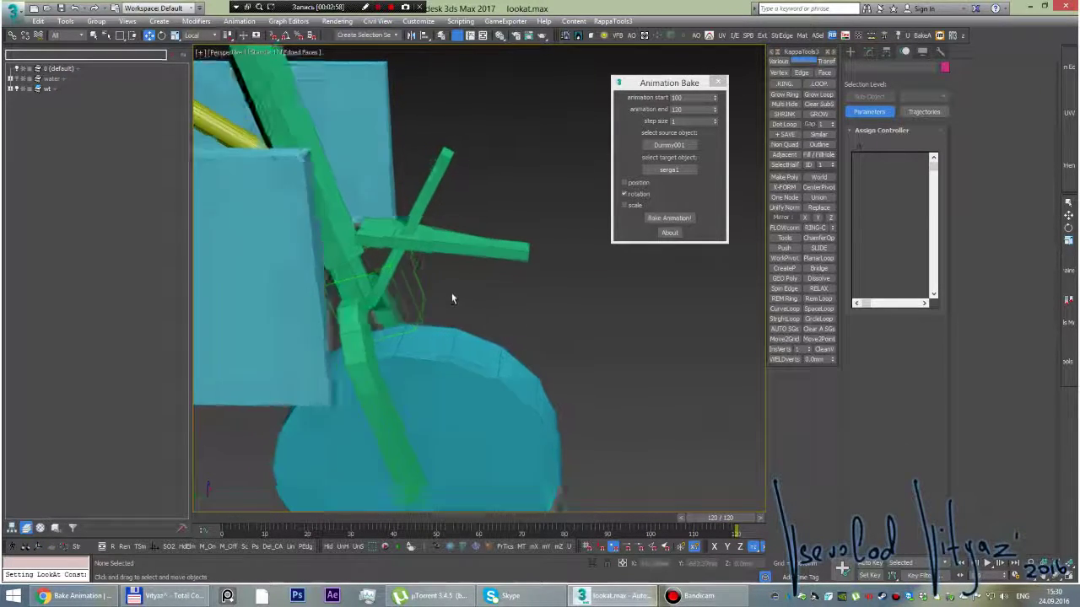
drag(743, 525, 650, 527)
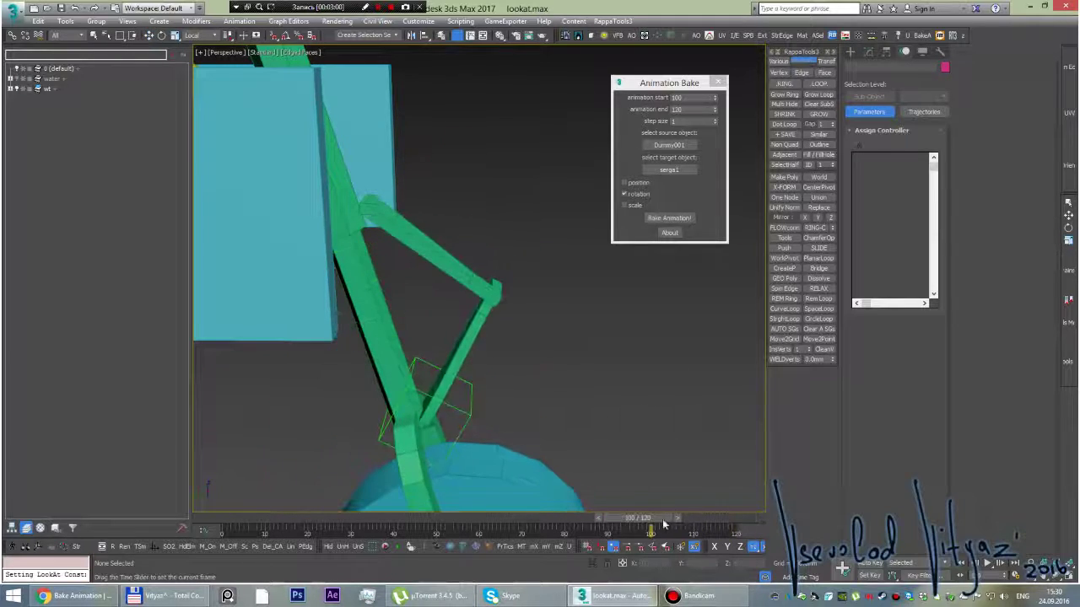
alt+middle_drag(509, 354, 523, 335)
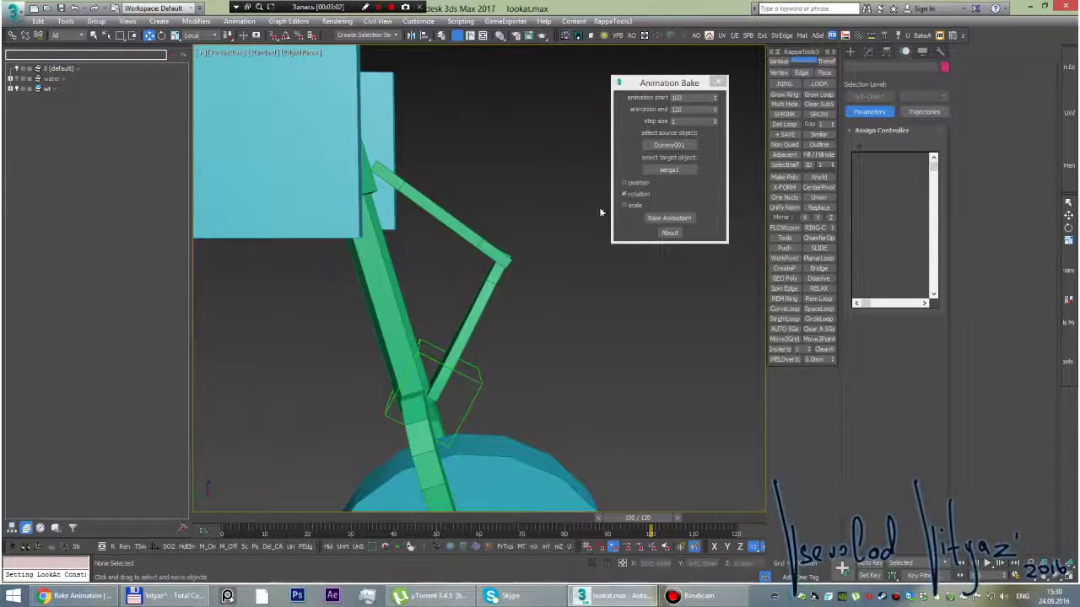
click(668, 146)
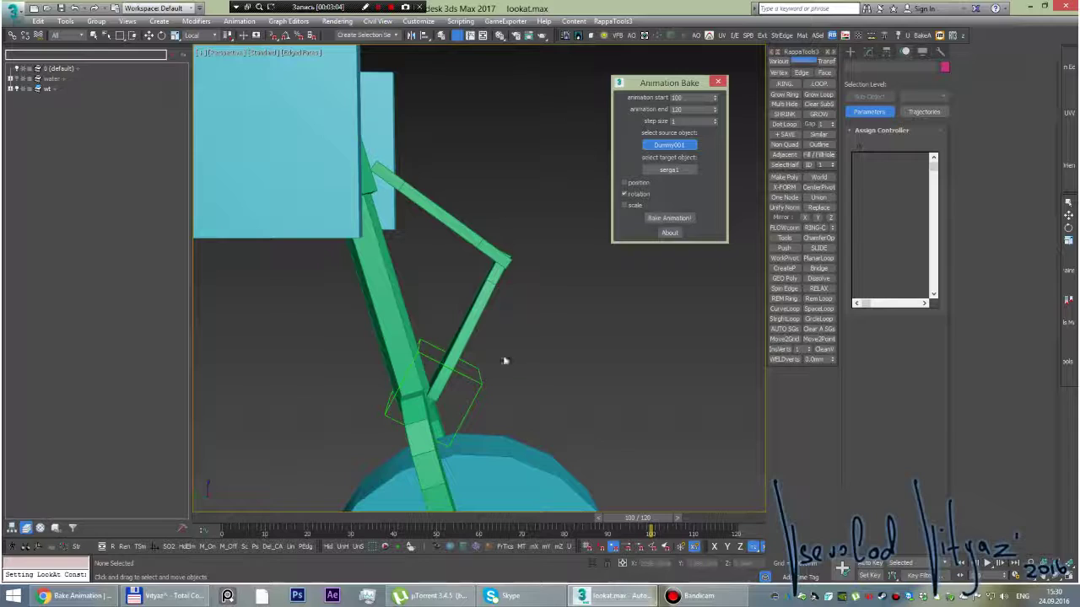
click(669, 169)
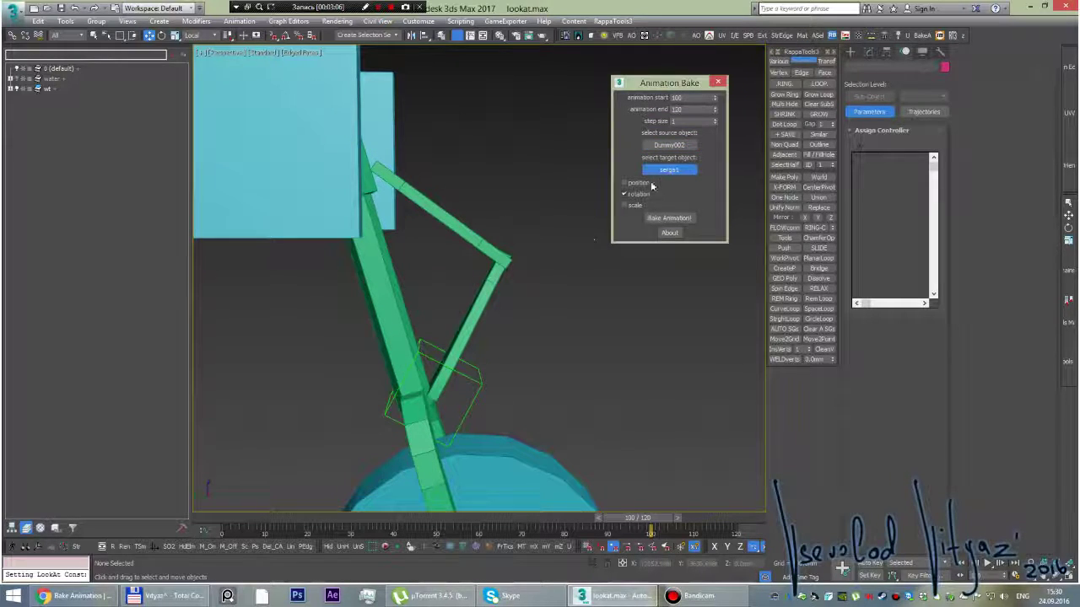
click(540, 292)
alt+middle_drag(540, 293, 649, 236)
click(669, 218)
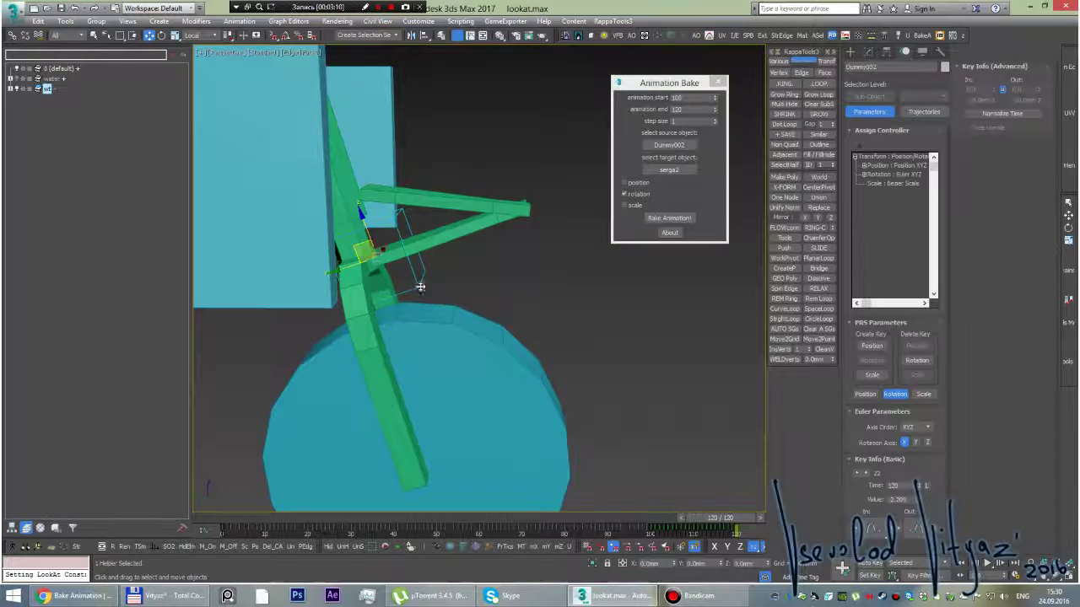
- Scrub the timeline to check the baked strut rotation and zoom out to the whole rig
mouse_move(706, 529)
mouse_down()
mouse_move(599, 527)
mouse_move(734, 530)
mouse_up()
mouse_move(540, 380)
alt+middle_down()
mouse_move(495, 333)
mouse_move(393, 329)
alt+middle_up()
scroll(494, 333, down, 3)
scroll(392, 329, down, 4)
middle_drag(460, 285, 459, 296)
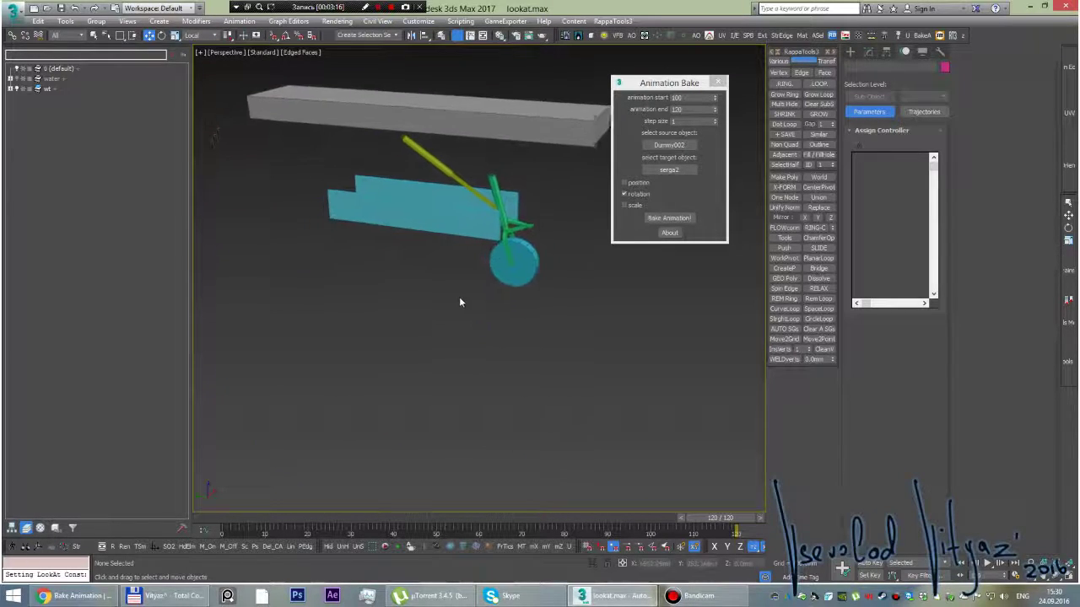
middle_drag(390, 277, 407, 283)
scroll(408, 282, down, 3)
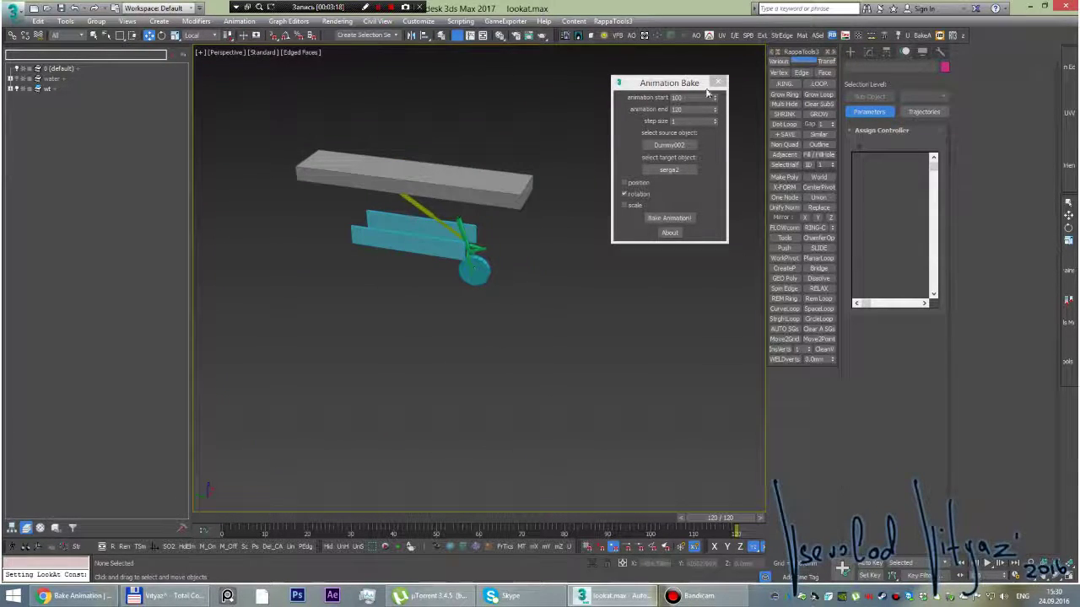
scroll(397, 295, down, 5)
scroll(400, 273, up, 4)
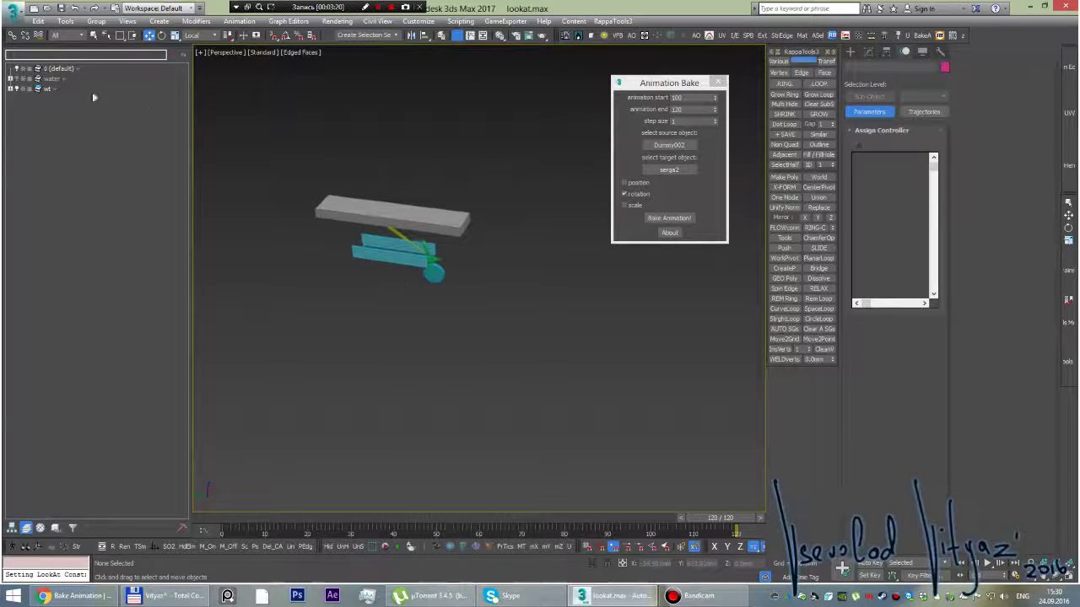
- Hide the strut rig and unhide the water plane in the Scene Explorer
click(17, 78)
click(17, 88)
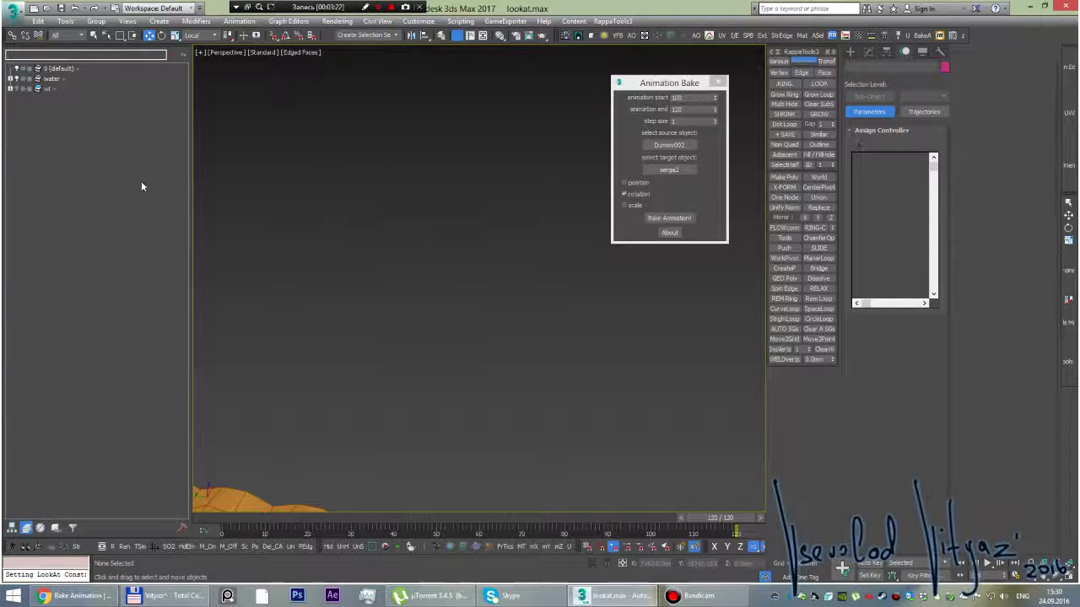
scroll(331, 225, up, 3)
scroll(386, 261, up, 3)
scroll(385, 261, down, 2)
scroll(349, 281, down, 2)
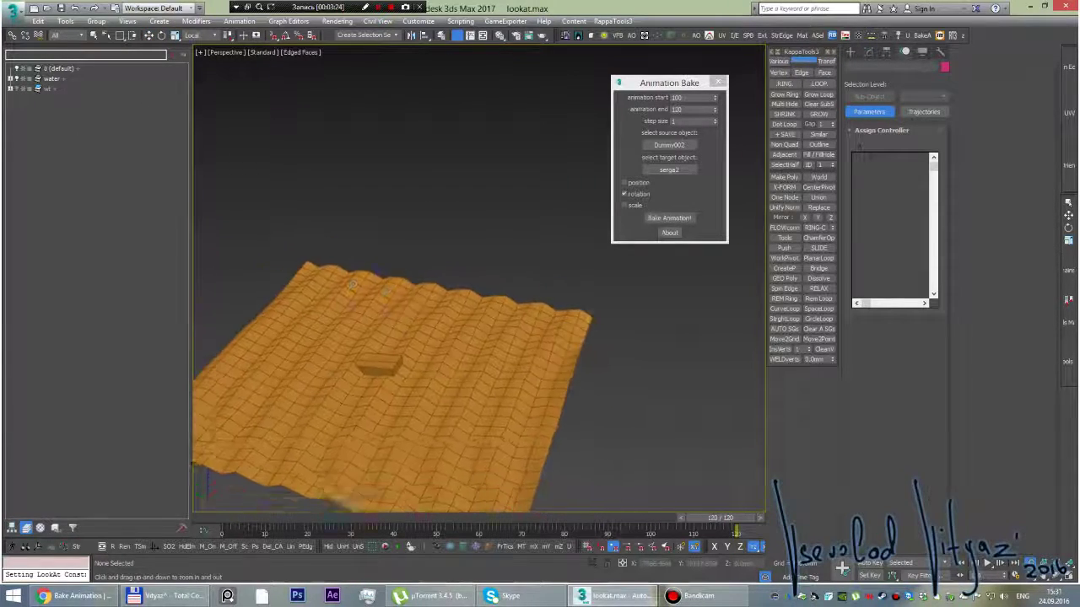
scroll(349, 281, down, 3)
scroll(422, 300, up, 3)
- Delete the Push Binding modifier from the water plane's stack
key(w)
click(400, 283)
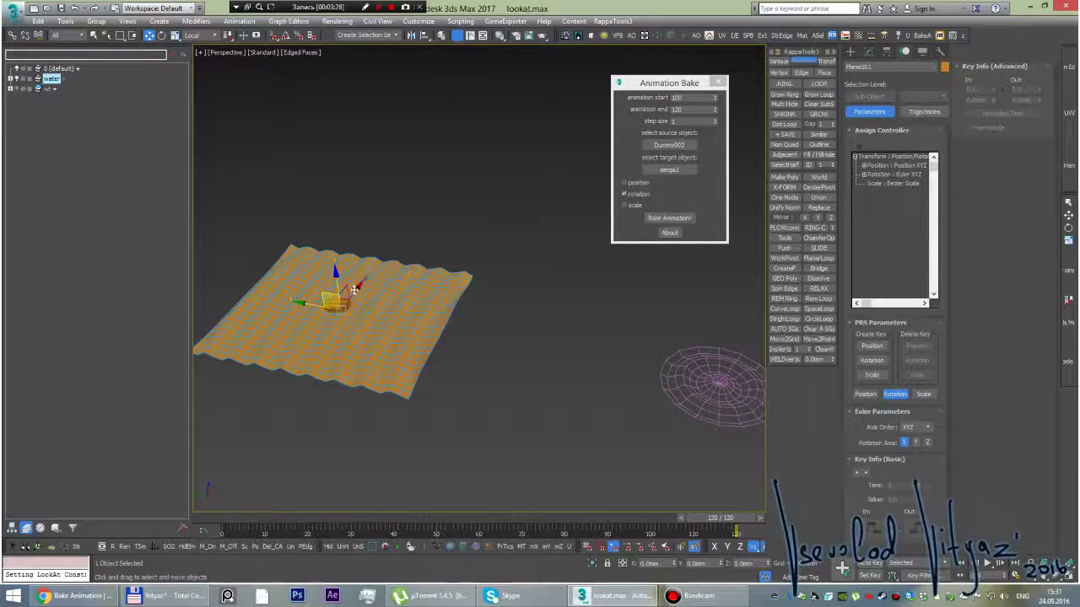
click(869, 51)
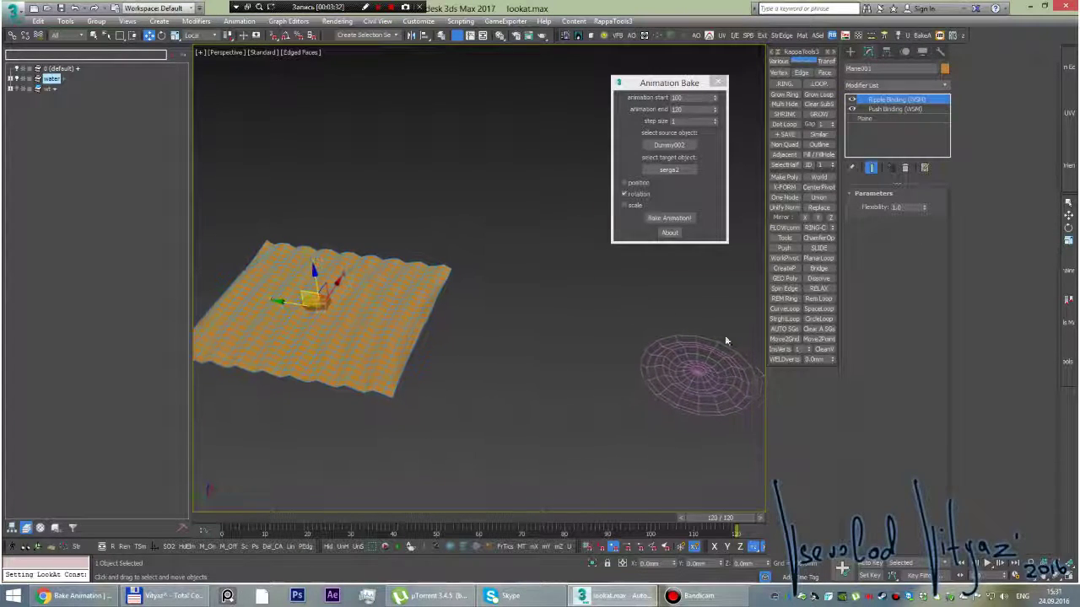
click(898, 109)
click(906, 169)
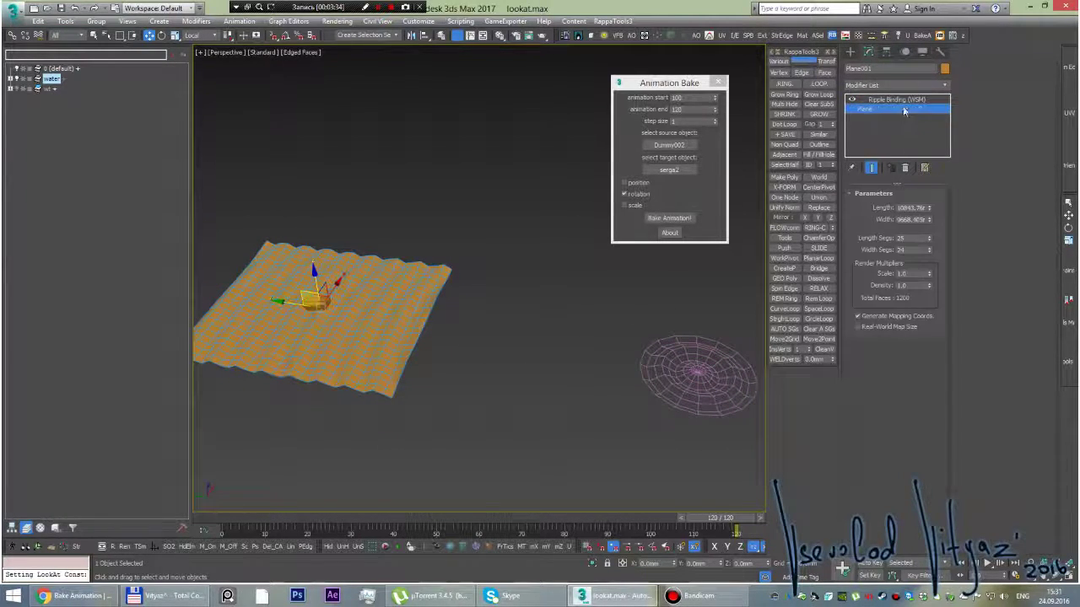
- Move the Ripple space warp's centre up and left, preview the waves, then select the boat Box007
click(666, 356)
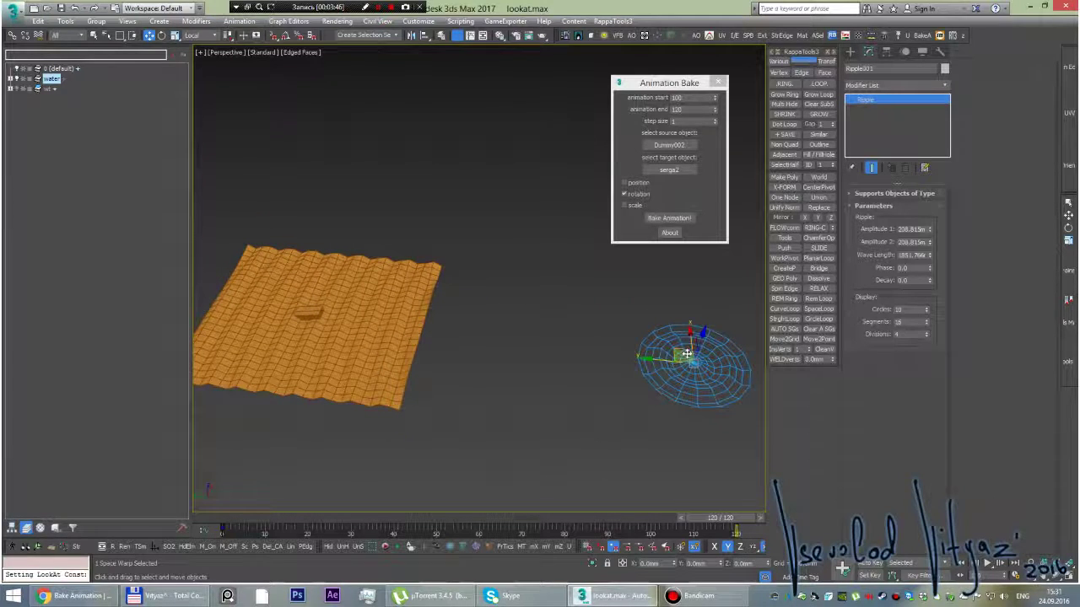
mouse_move(666, 361)
mouse_down()
mouse_move(640, 308)
mouse_move(573, 253)
mouse_move(535, 409)
mouse_move(559, 205)
mouse_move(511, 264)
mouse_move(591, 385)
mouse_move(689, 339)
mouse_up()
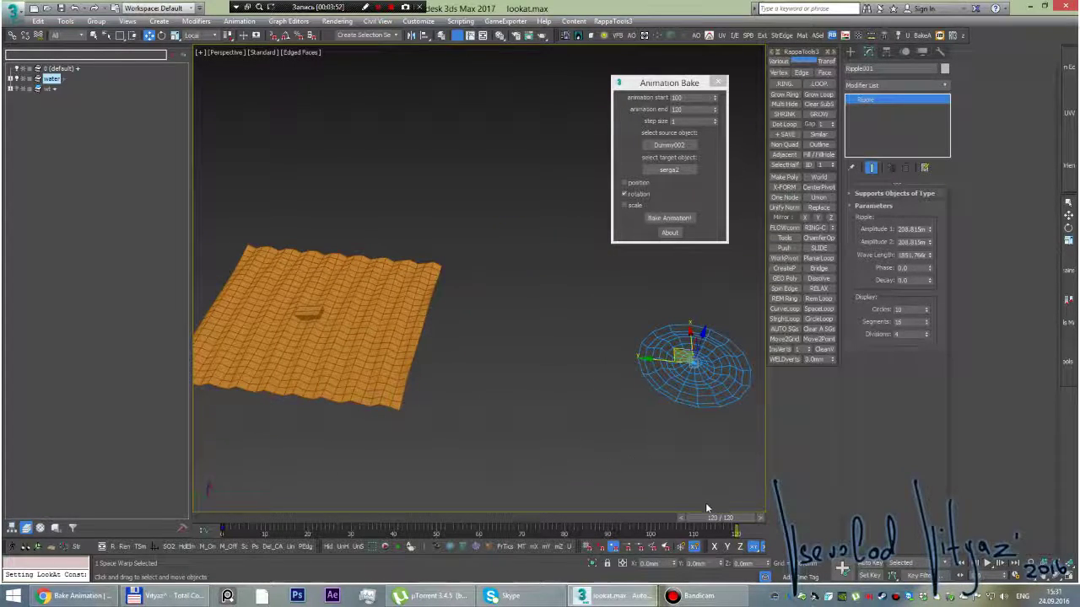
mouse_move(708, 516)
mouse_down()
mouse_move(263, 506)
mouse_move(707, 501)
mouse_move(241, 498)
mouse_move(745, 499)
mouse_move(473, 505)
mouse_up()
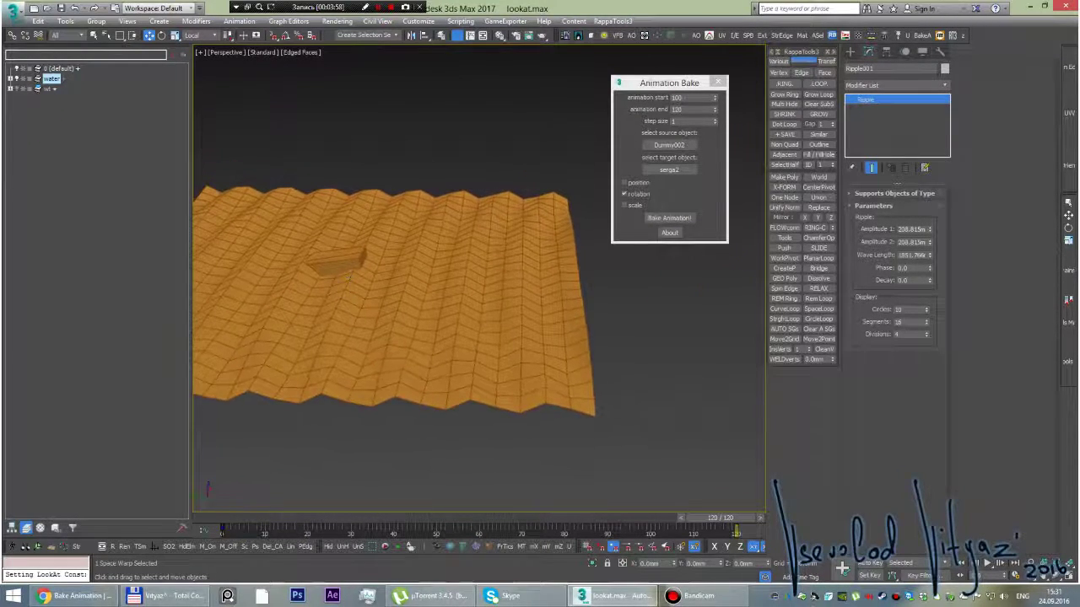
click(336, 262)
mouse_move(335, 261)
alt+middle_down()
mouse_move(448, 304)
mouse_move(447, 320)
mouse_move(489, 325)
alt+middle_up()
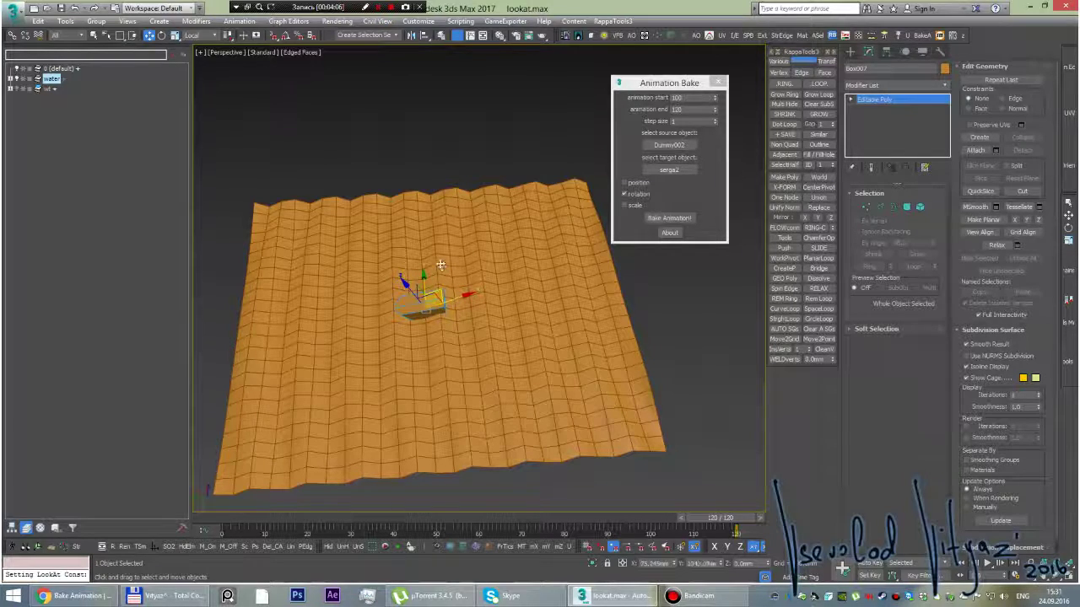
- Locate the boat's Position : Attachment track in the Motion panel
alt+middle_drag(447, 285, 498, 287)
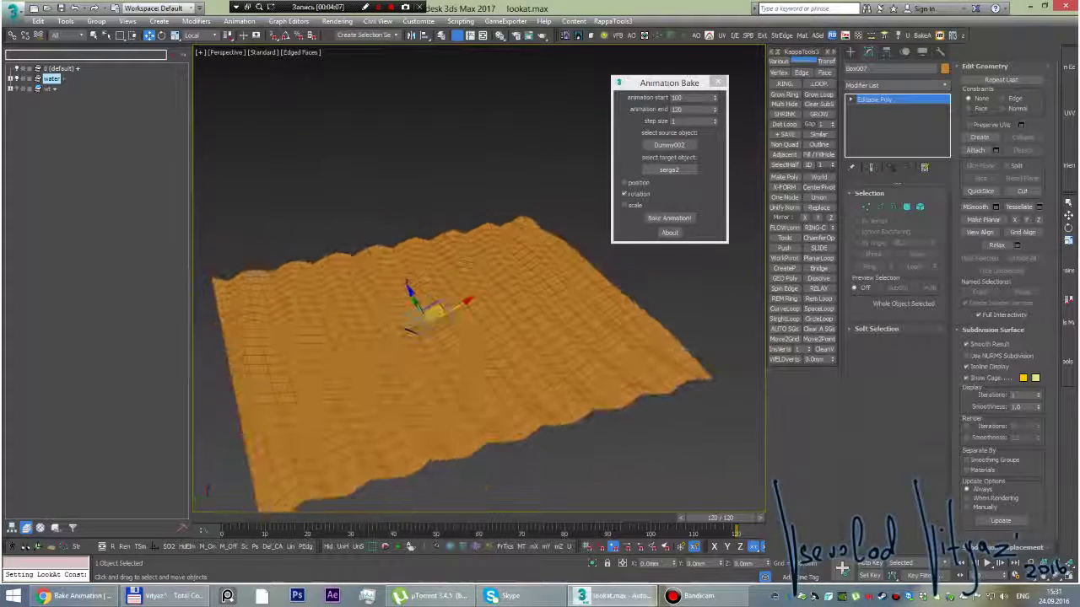
click(906, 52)
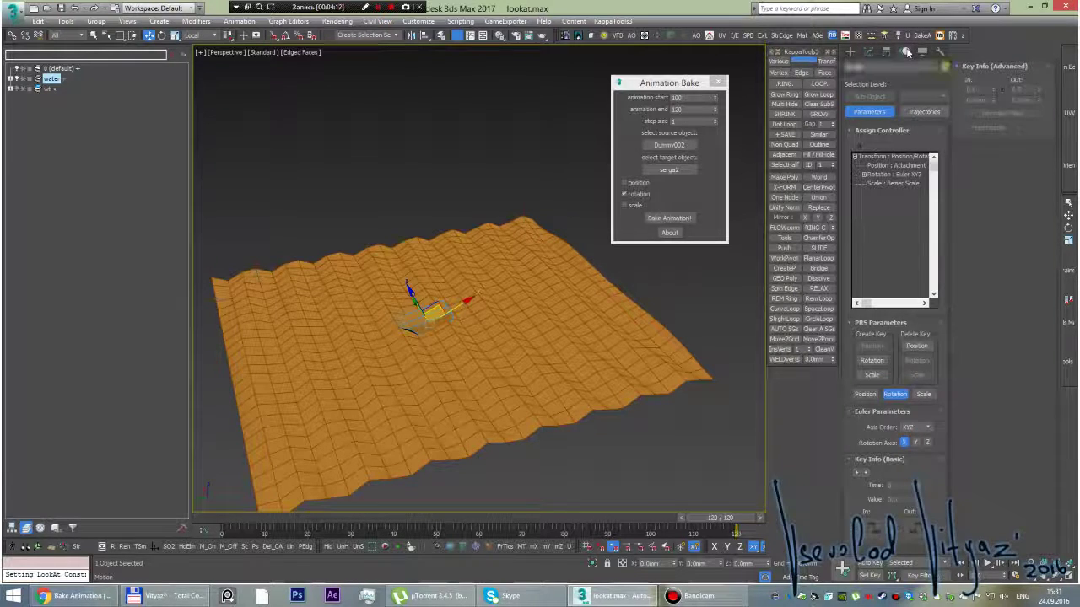
click(924, 53)
click(887, 52)
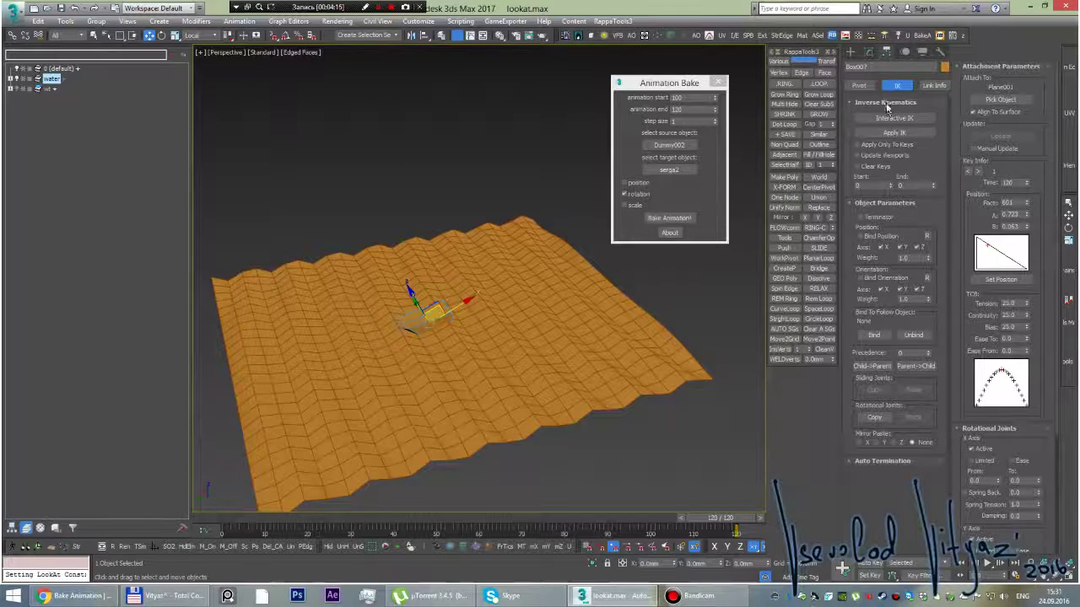
click(905, 52)
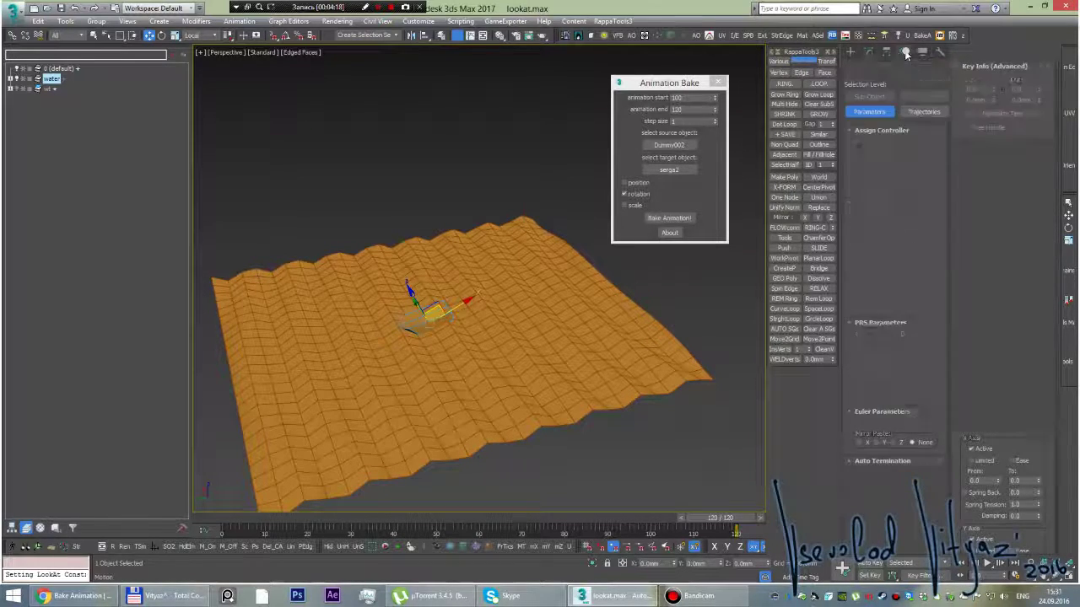
click(885, 175)
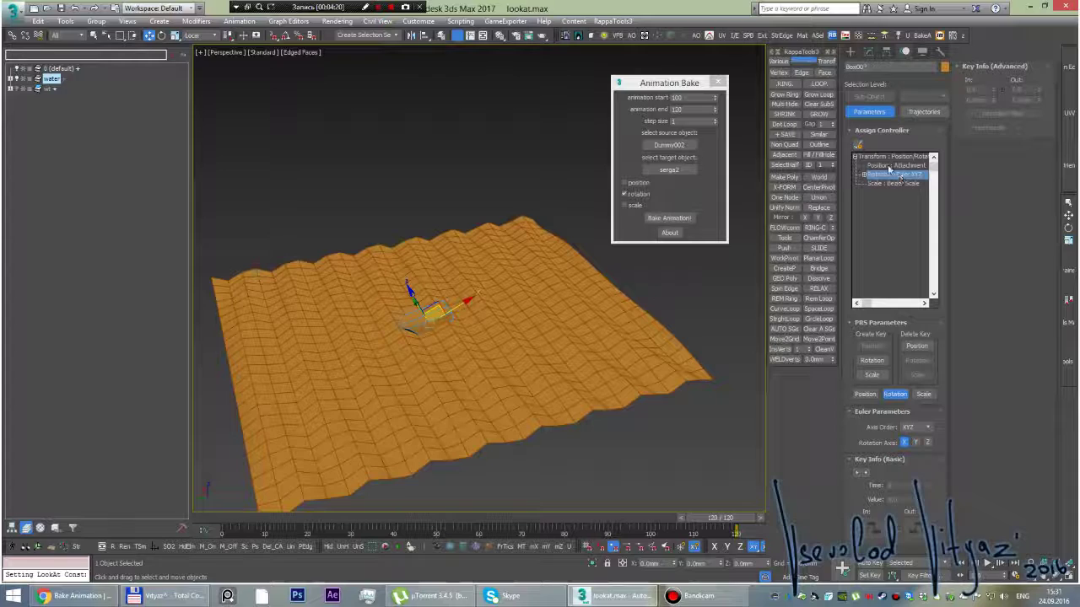
click(888, 166)
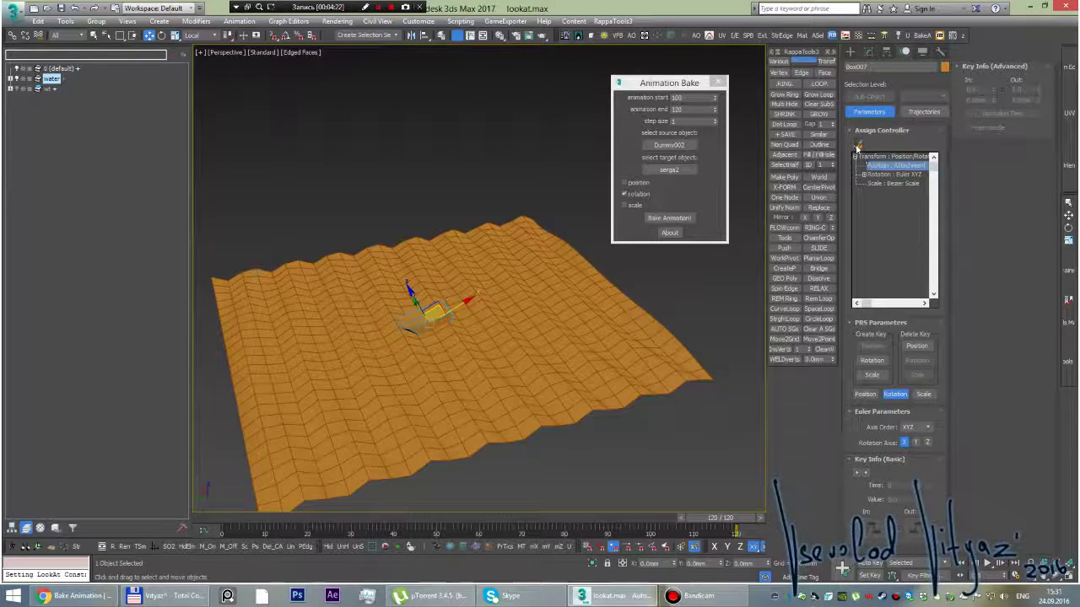
click(857, 145)
click(602, 186)
- Enable Set Position and drag the boat to a new spot on Plane001 at face 599
click(887, 51)
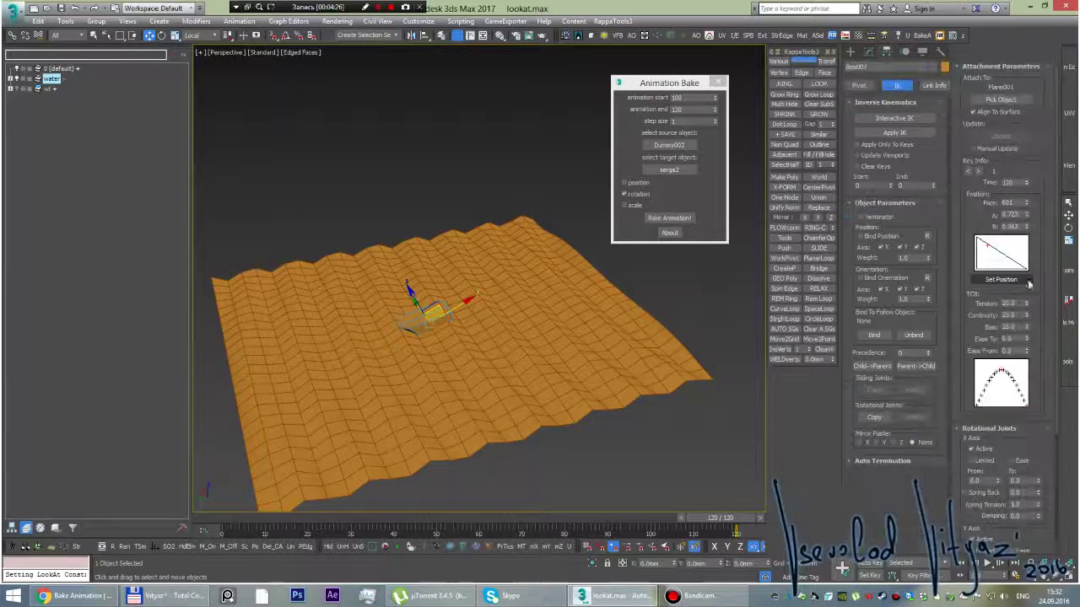
drag(988, 250, 978, 272)
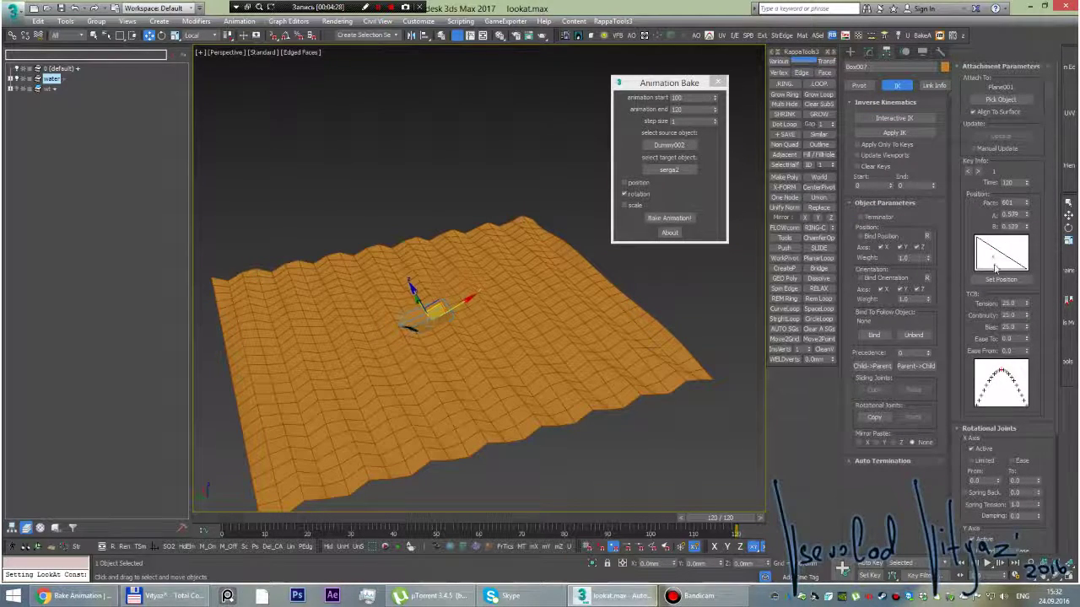
click(983, 279)
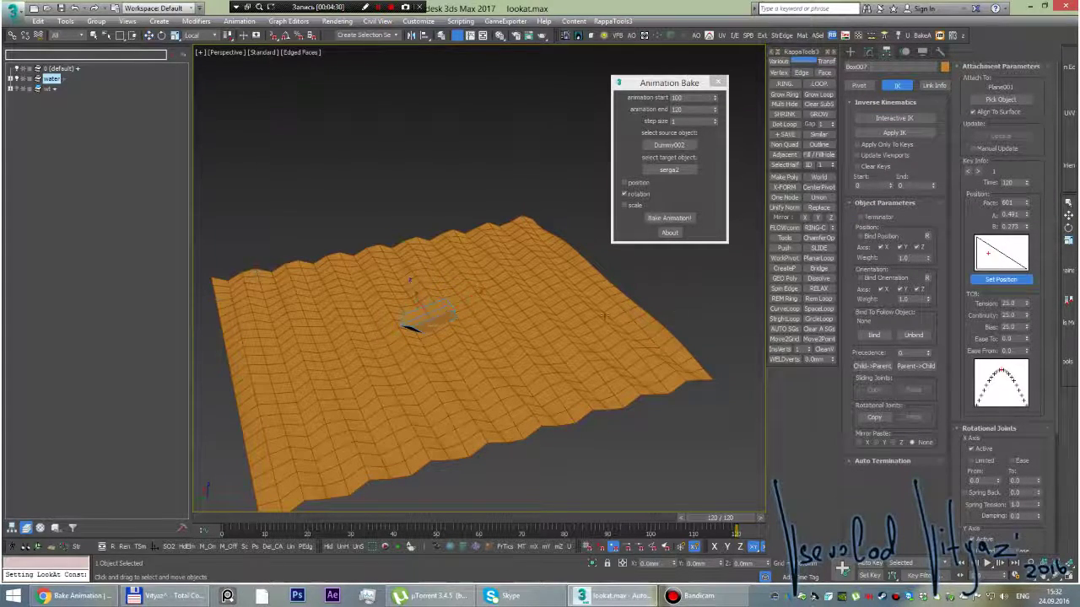
mouse_move(460, 326)
mouse_down()
mouse_move(386, 314)
mouse_move(438, 311)
mouse_move(441, 326)
mouse_up()
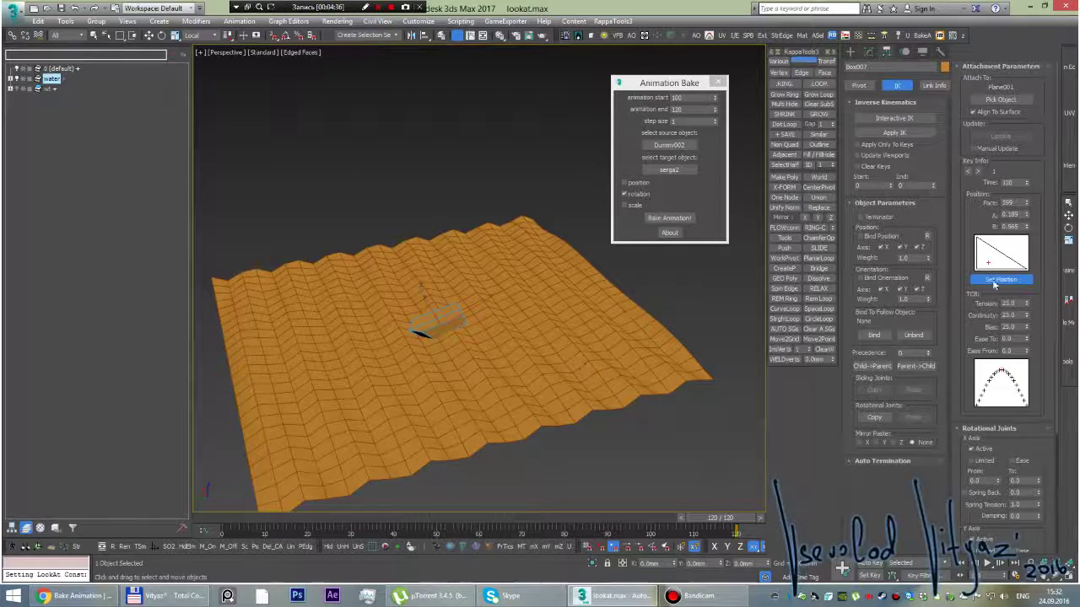
drag(991, 266, 999, 264)
mouse_move(473, 324)
alt+middle_down()
mouse_move(533, 324)
mouse_move(472, 354)
alt+middle_up()
- Draw a yellow highlighter rectangle with a red scribbled circle inside it
scroll(472, 354, down, 4)
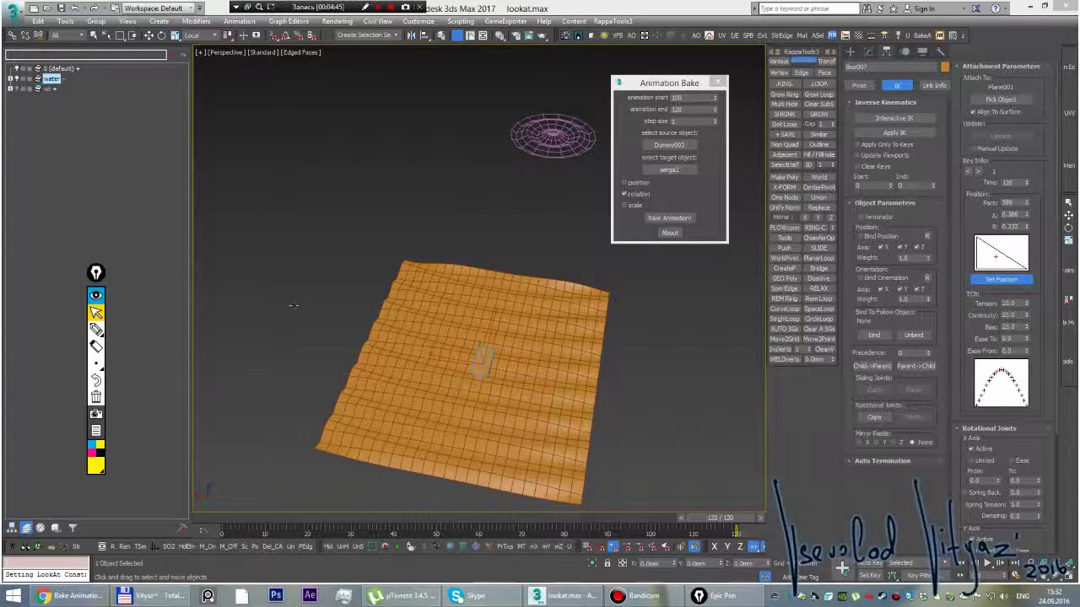
click(95, 329)
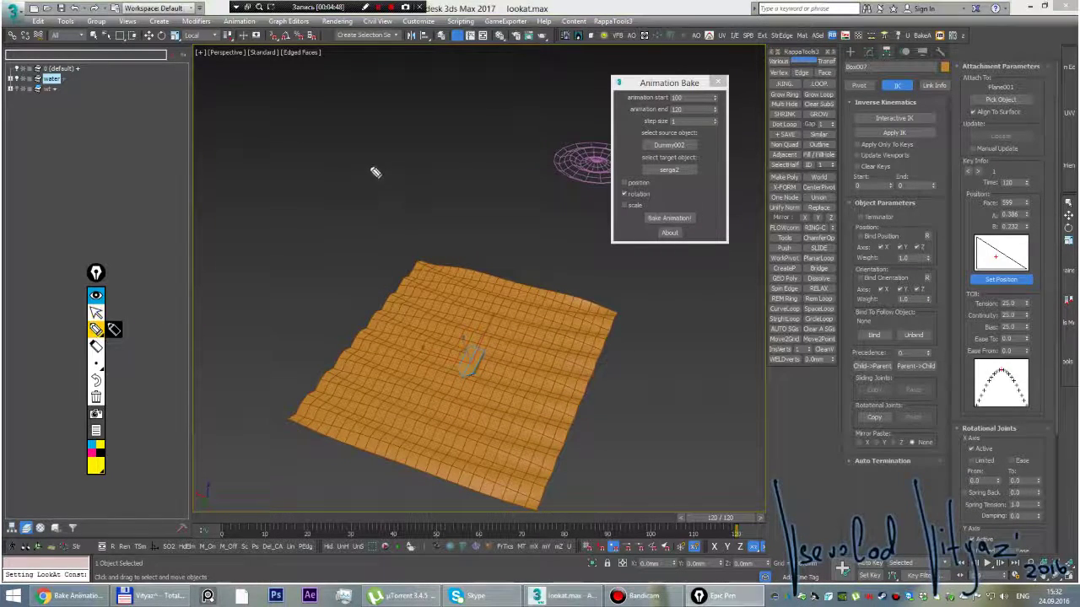
mouse_move(281, 109)
mouse_down()
mouse_move(337, 211)
mouse_move(402, 113)
mouse_move(284, 109)
mouse_up()
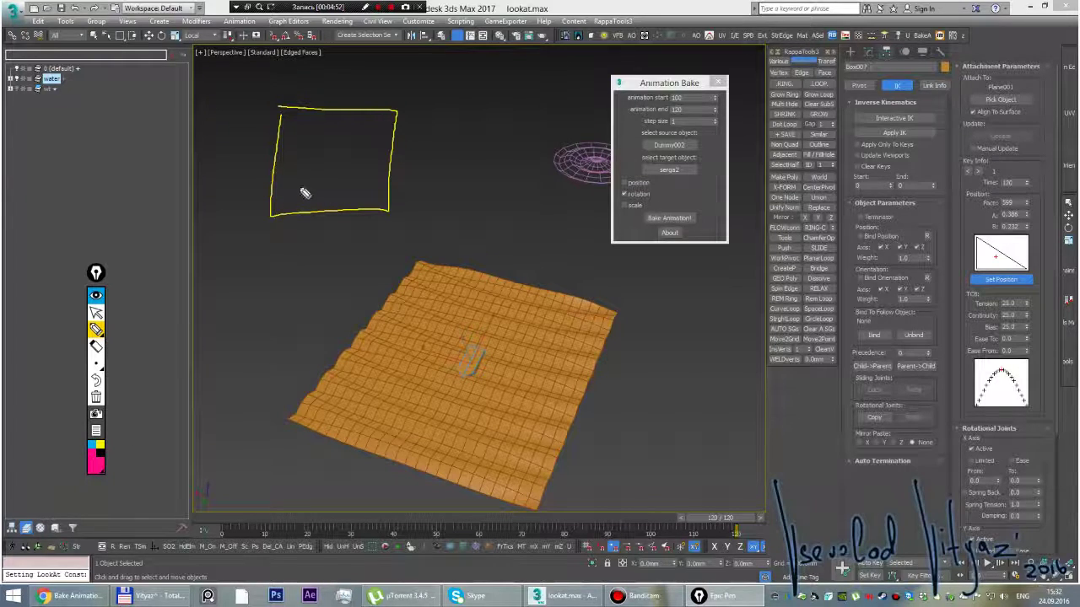
drag(333, 149, 335, 167)
click(99, 444)
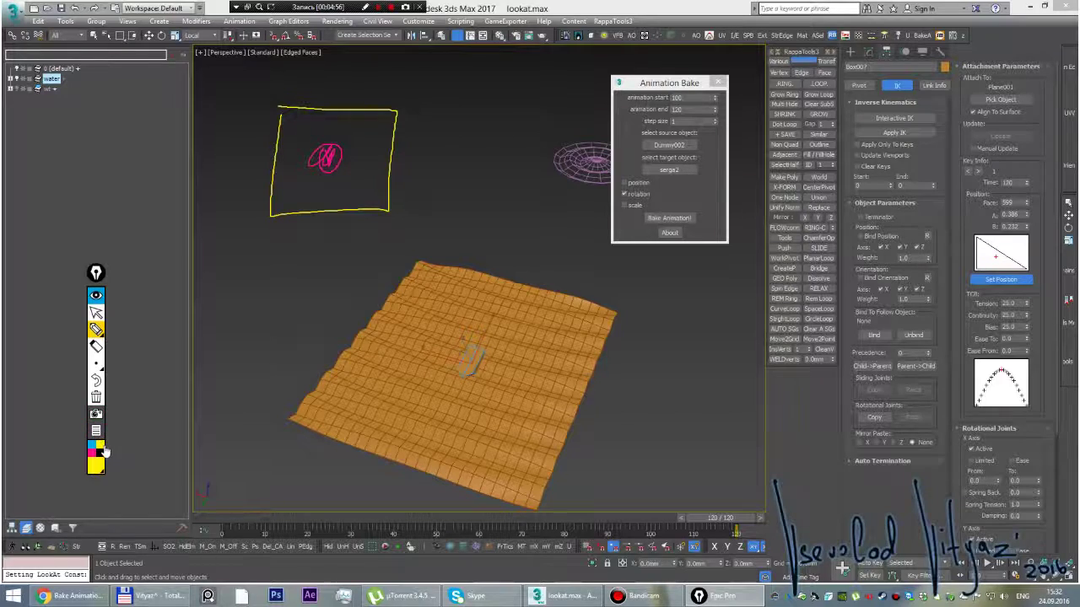
drag(286, 117, 381, 207)
drag(342, 165, 344, 157)
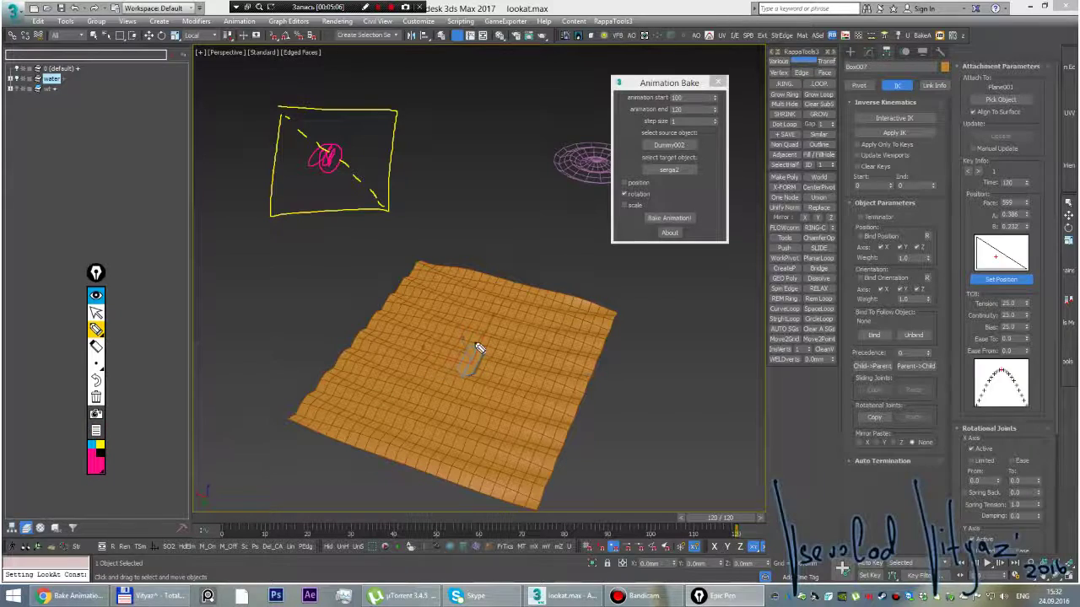
- Circle the boat in red and trace red lines joining the circle and the square
drag(456, 361, 472, 347)
mouse_move(280, 118)
mouse_down()
mouse_move(323, 214)
mouse_move(384, 202)
mouse_up()
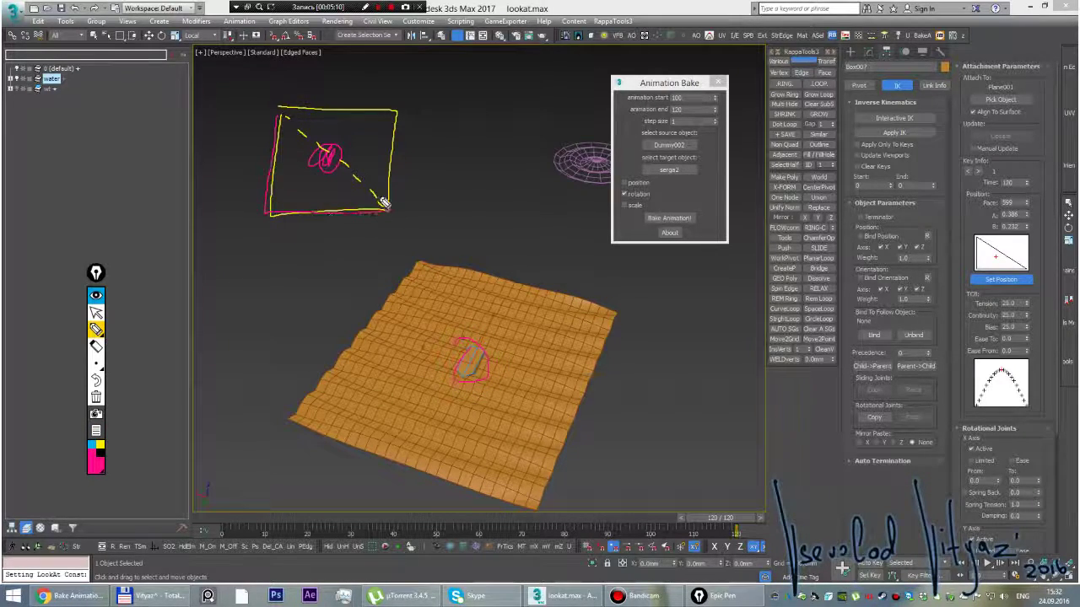
drag(316, 137, 284, 118)
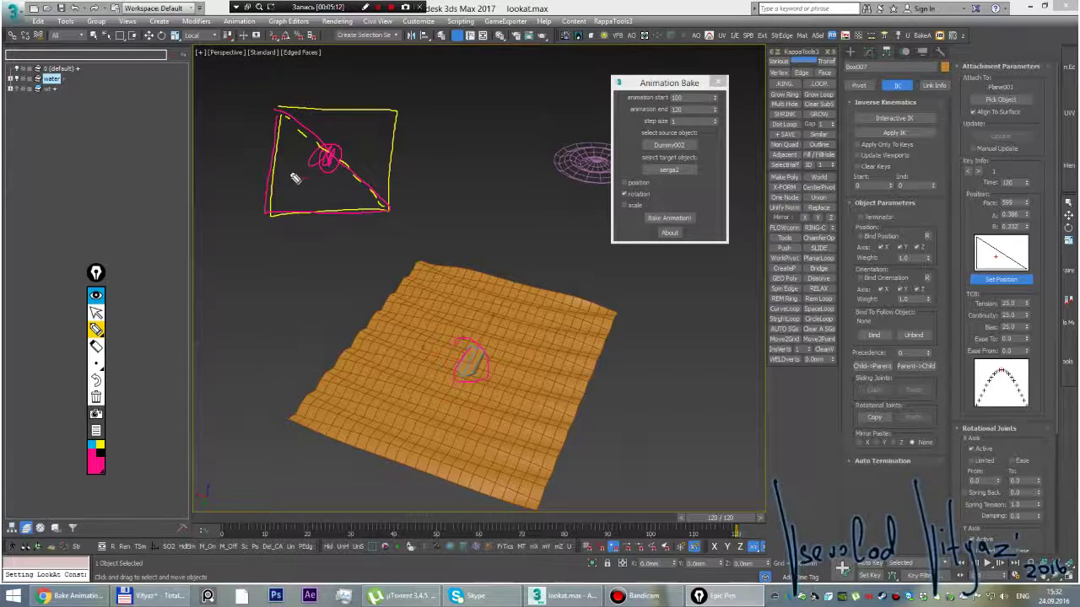
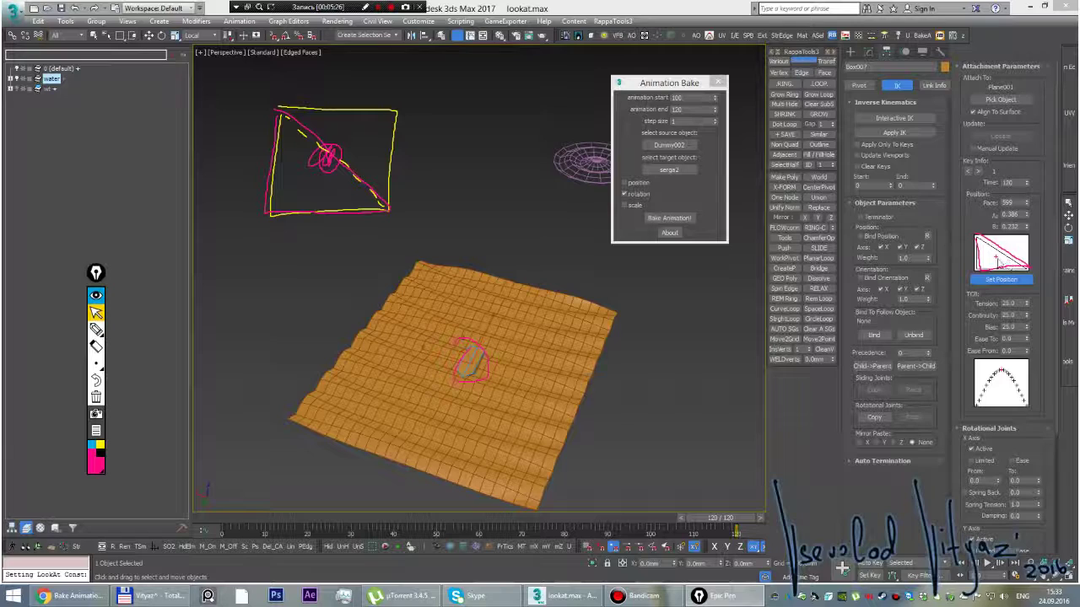
- Adjust the attached box's position on the wave face, then clear the on-screen annotations
drag(996, 259, 992, 258)
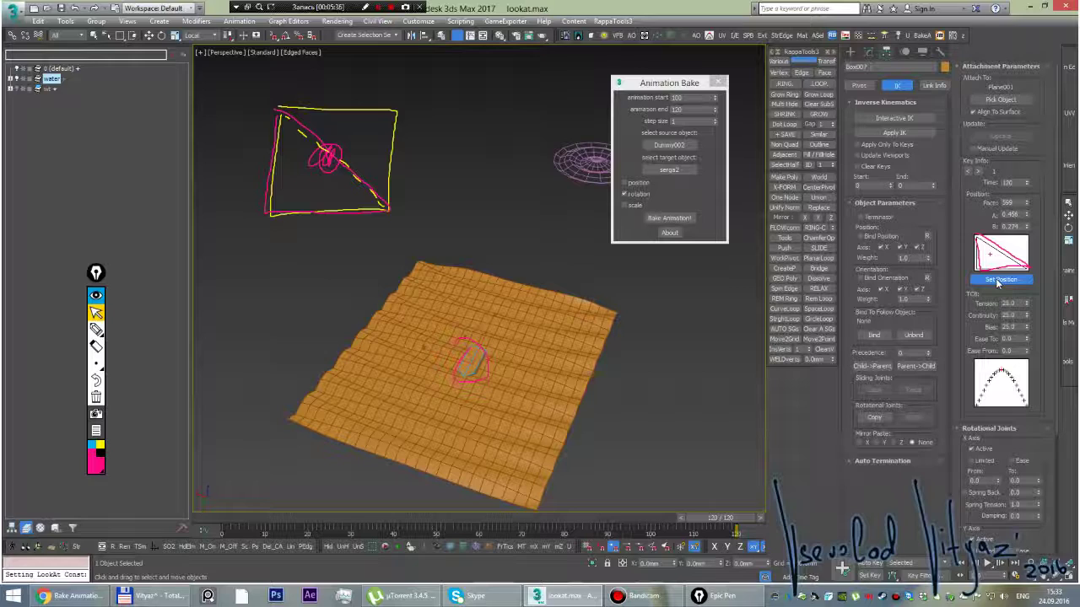
click(998, 283)
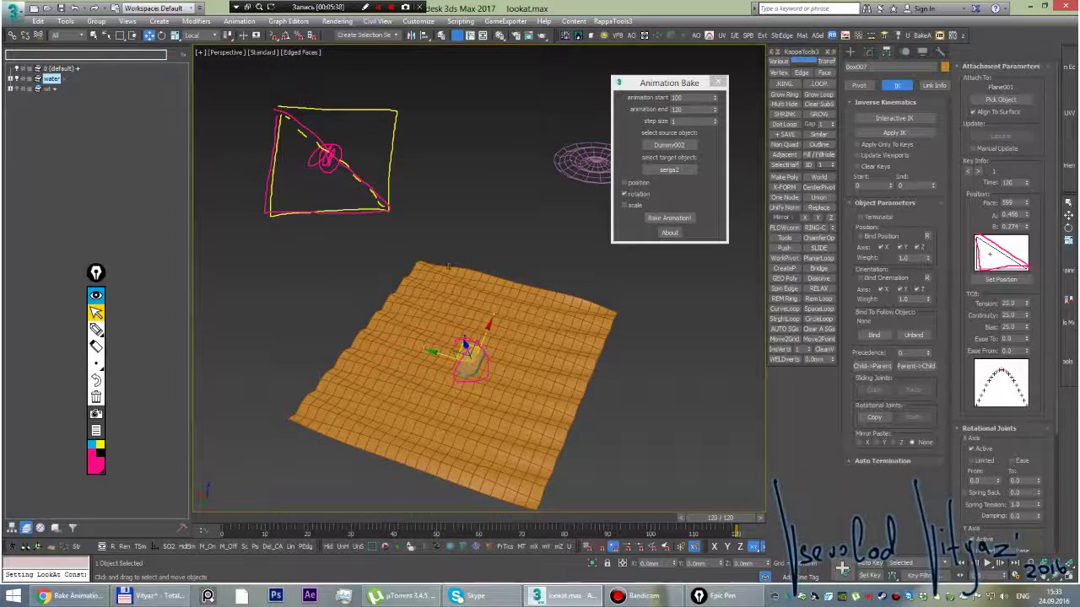
click(95, 397)
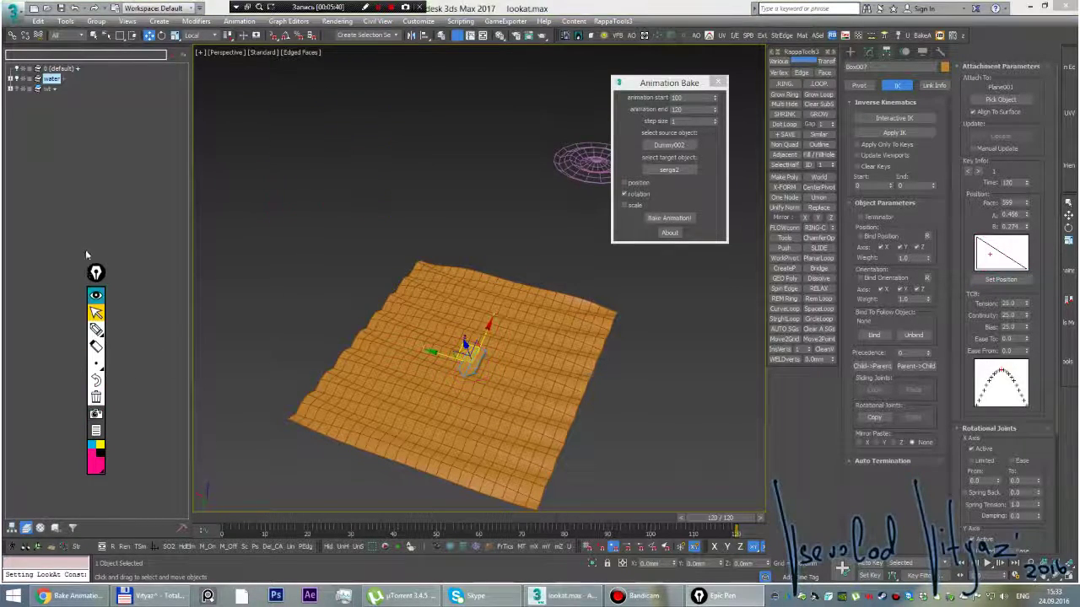
click(96, 273)
- Move the Animation Bake window out of the way and clear the selection
alt+middle_drag(524, 325, 506, 243)
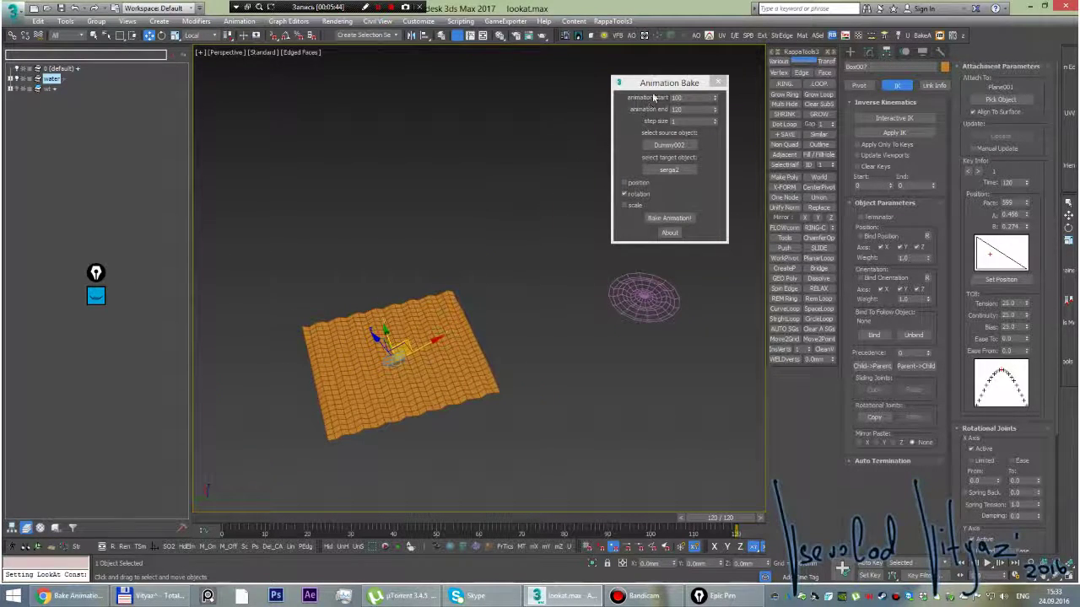
drag(652, 98, 319, 123)
alt+middle_drag(396, 152, 466, 183)
click(484, 212)
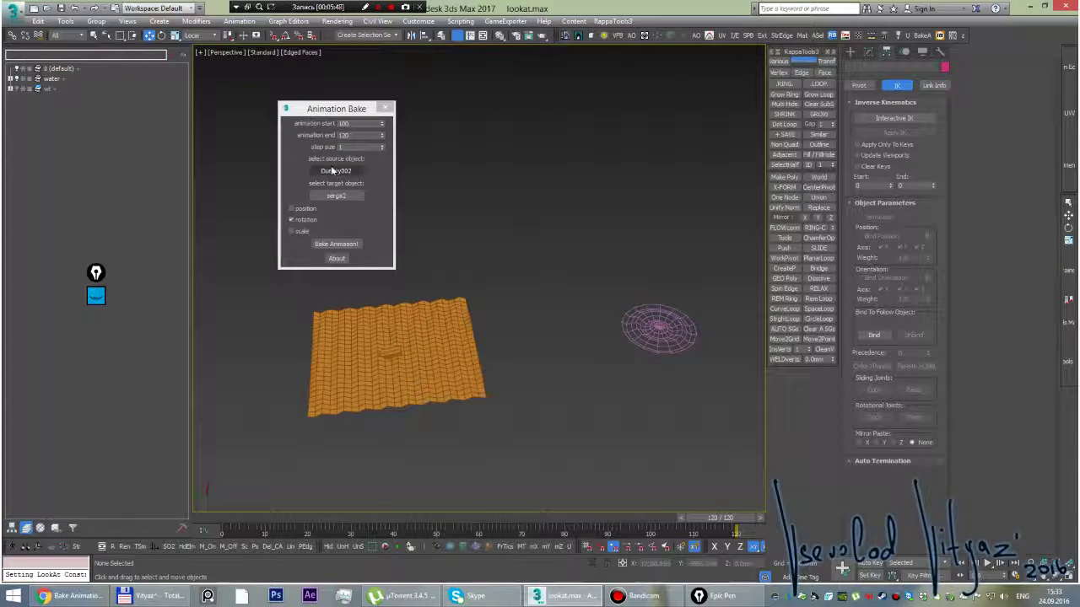
- Create a Dummy helper in the scene, dismissing the hidden-layer warning
click(674, 38)
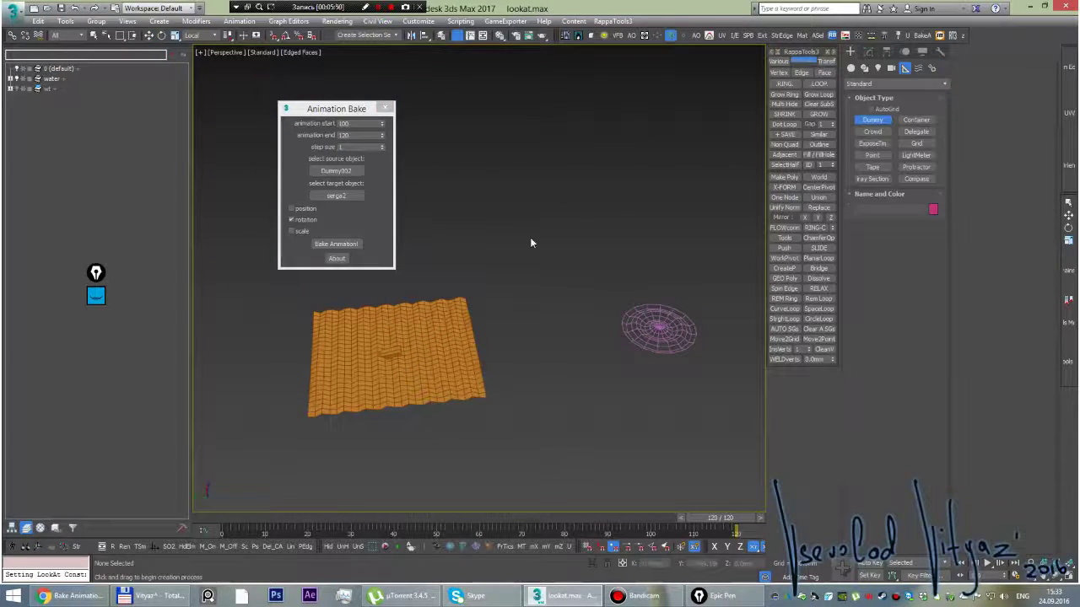
click(539, 253)
click(638, 261)
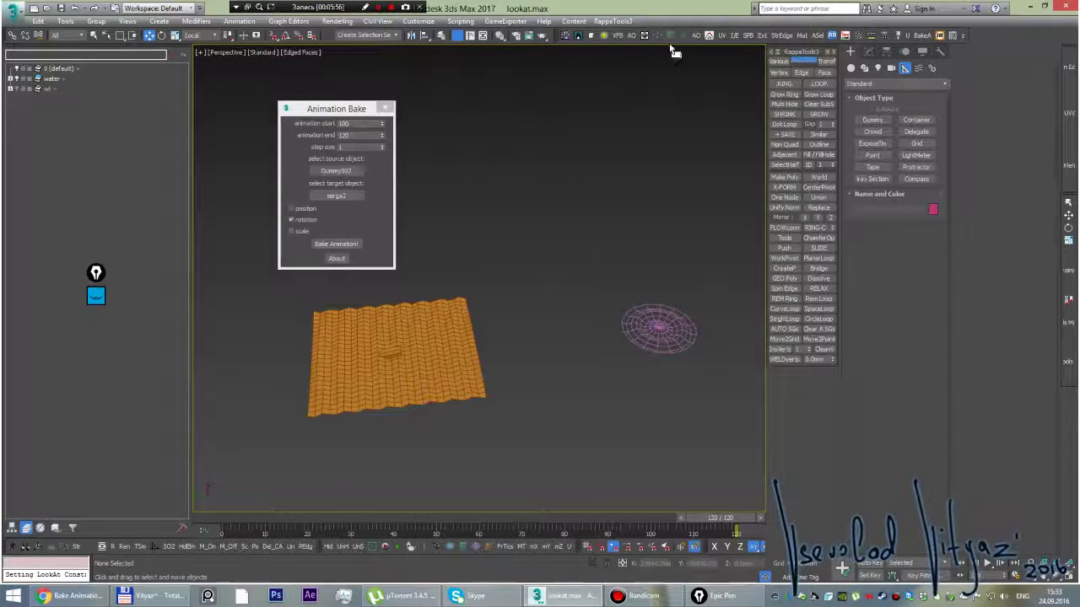
drag(528, 284, 537, 306)
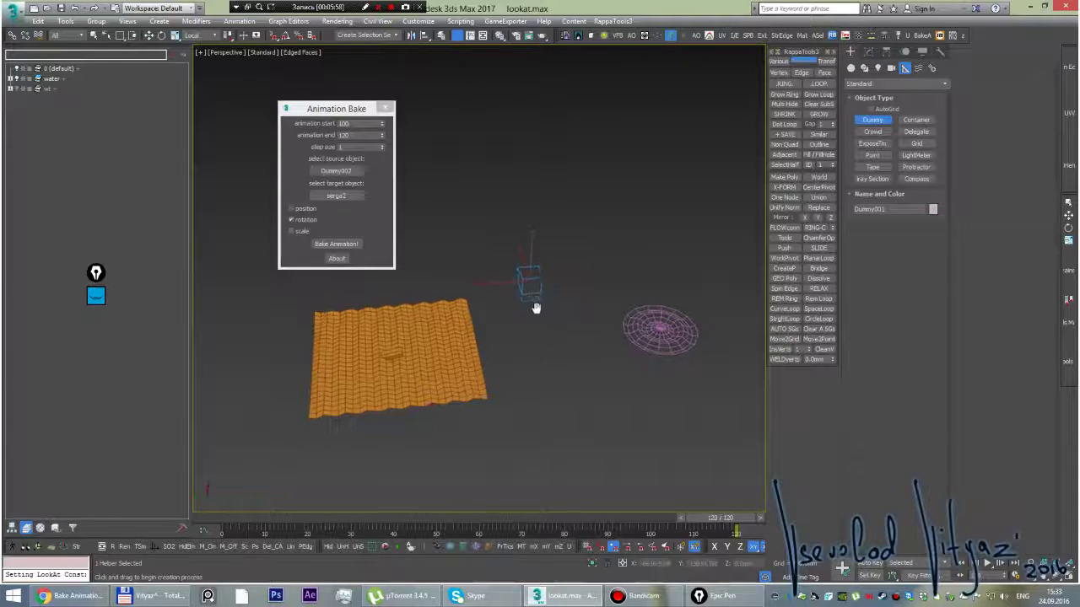
- Align the new dummy to the floating box Box007
key(alt+a)
click(419, 365)
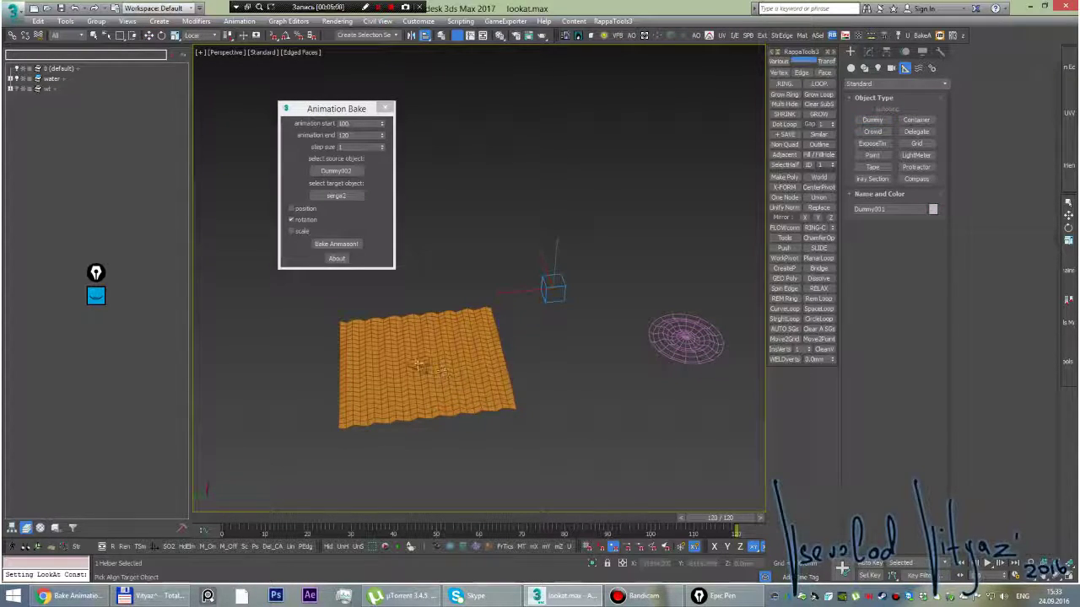
click(524, 299)
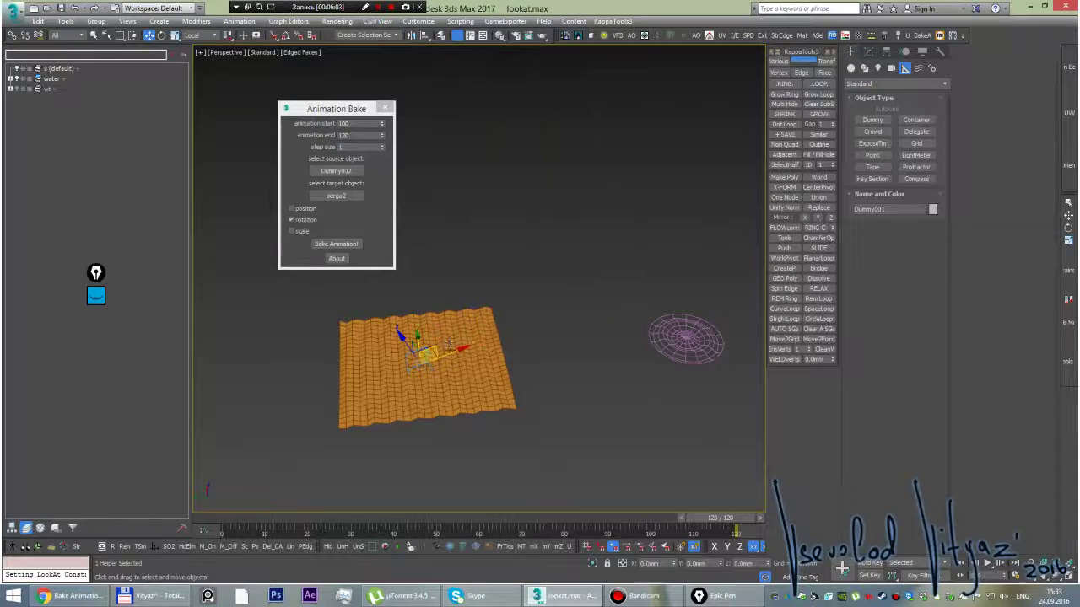
- At frame 0, align the dummy to Box007 again
drag(717, 517, 211, 517)
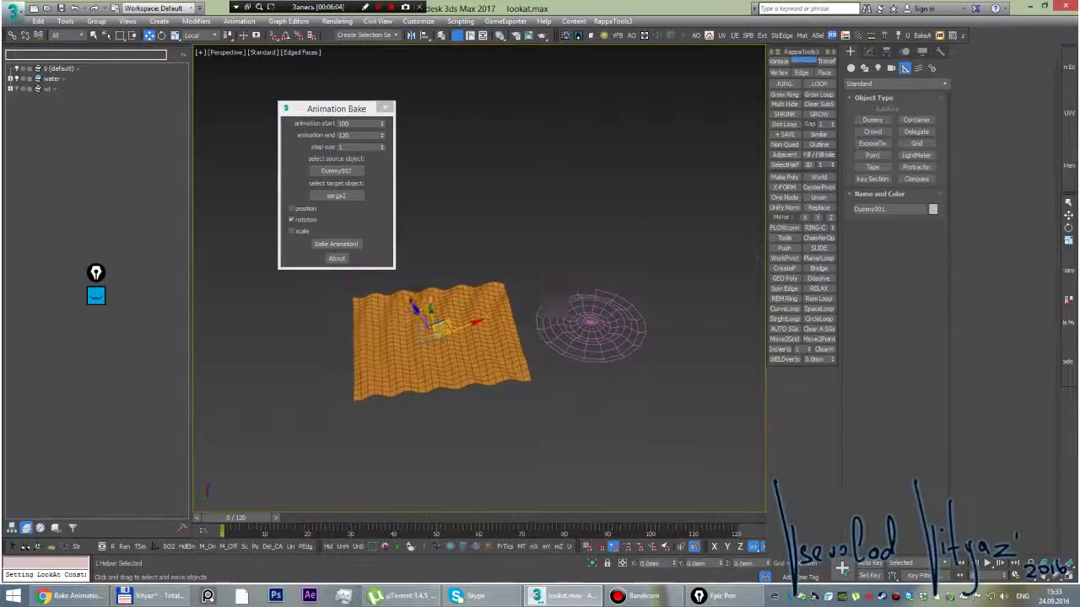
scroll(481, 317, up, 5)
alt+middle_drag(481, 316, 462, 329)
key(alt+a)
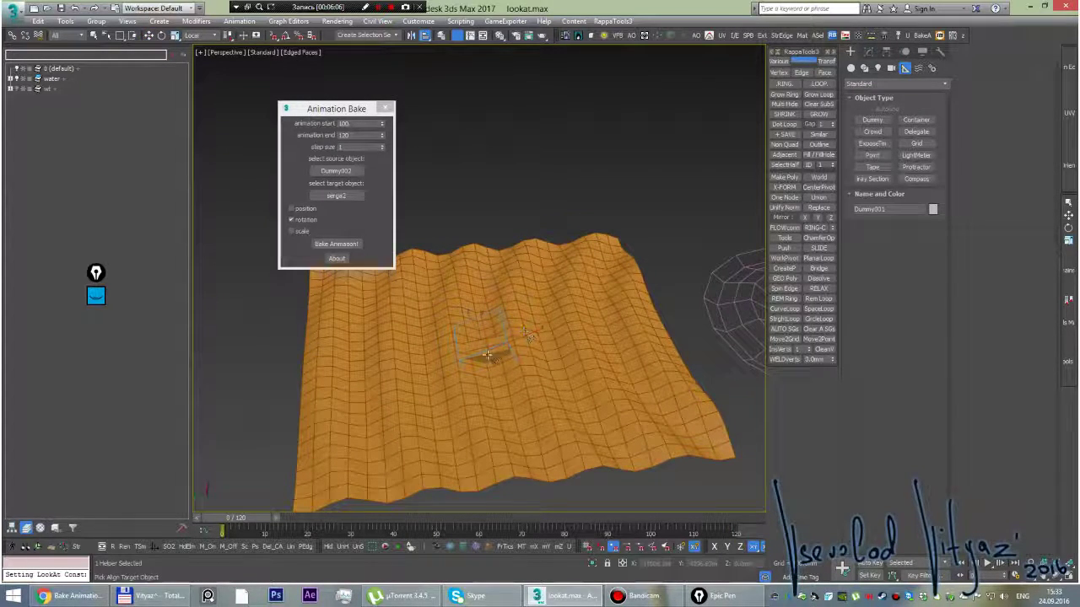
click(499, 363)
click(526, 301)
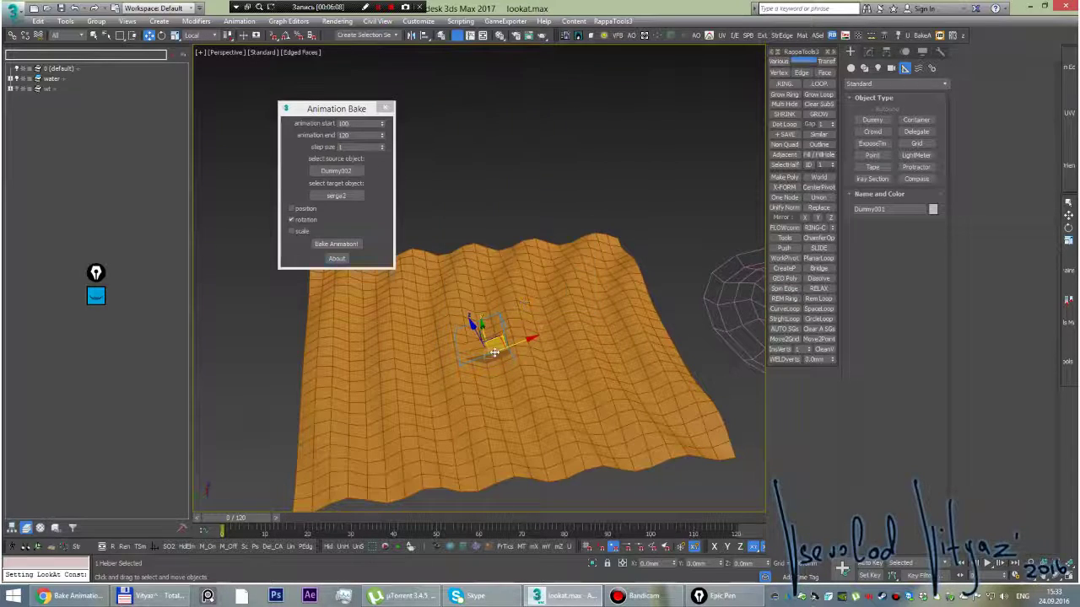
- Add the wave plane to the selection and nudge it slightly along X
mouse_move(526, 300)
alt+middle_down()
mouse_move(477, 315)
mouse_move(477, 386)
mouse_move(510, 285)
mouse_move(530, 365)
alt+middle_up()
ctrl+click(477, 385)
drag(529, 365, 539, 365)
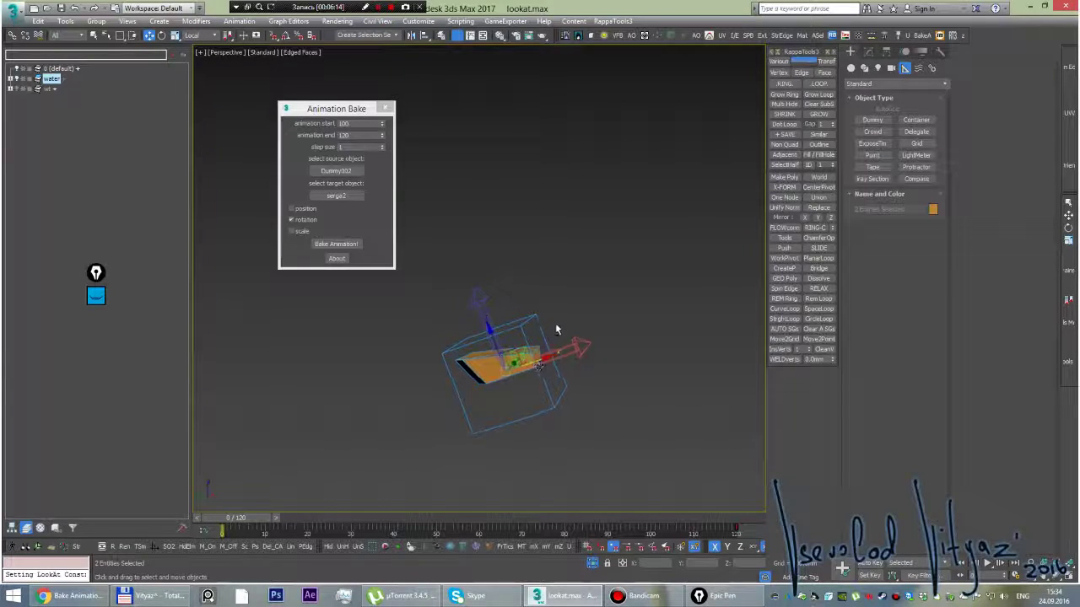
- Clear the selection and orbit to an edge-on side view of the wave plane
mouse_move(555, 323)
alt+middle_down()
mouse_move(517, 299)
mouse_move(538, 313)
mouse_move(565, 285)
mouse_move(598, 180)
alt+middle_up()
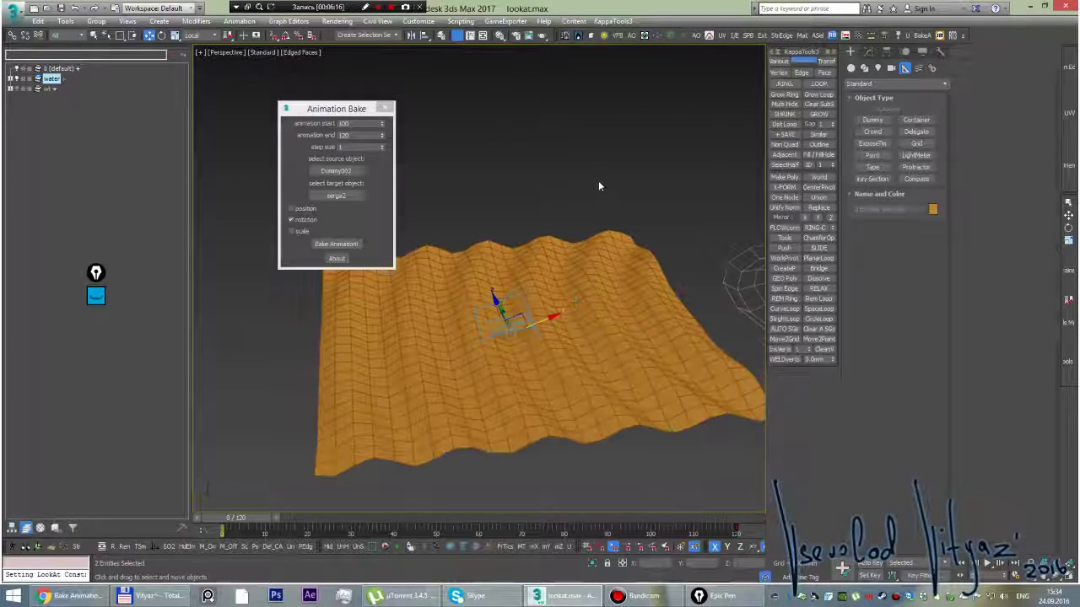
click(598, 181)
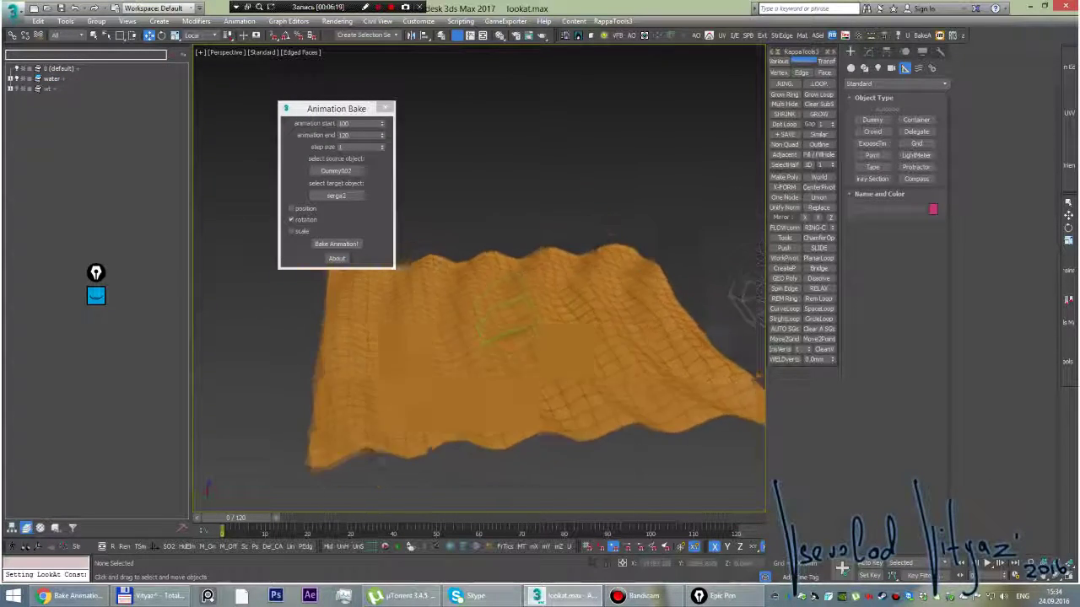
alt+middle_drag(518, 319, 499, 337)
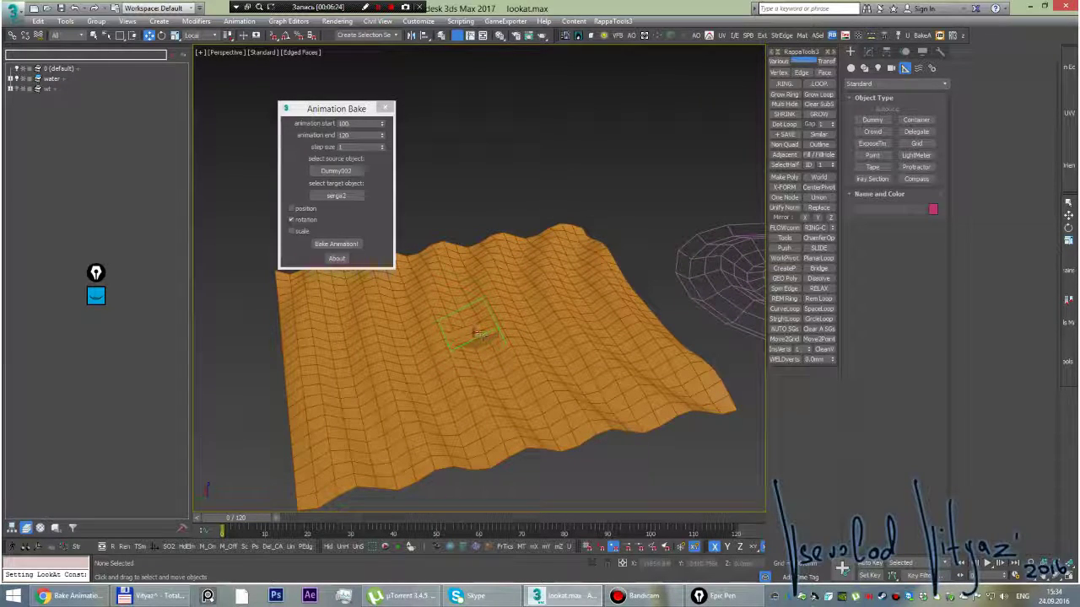
alt+middle_drag(479, 334, 494, 264)
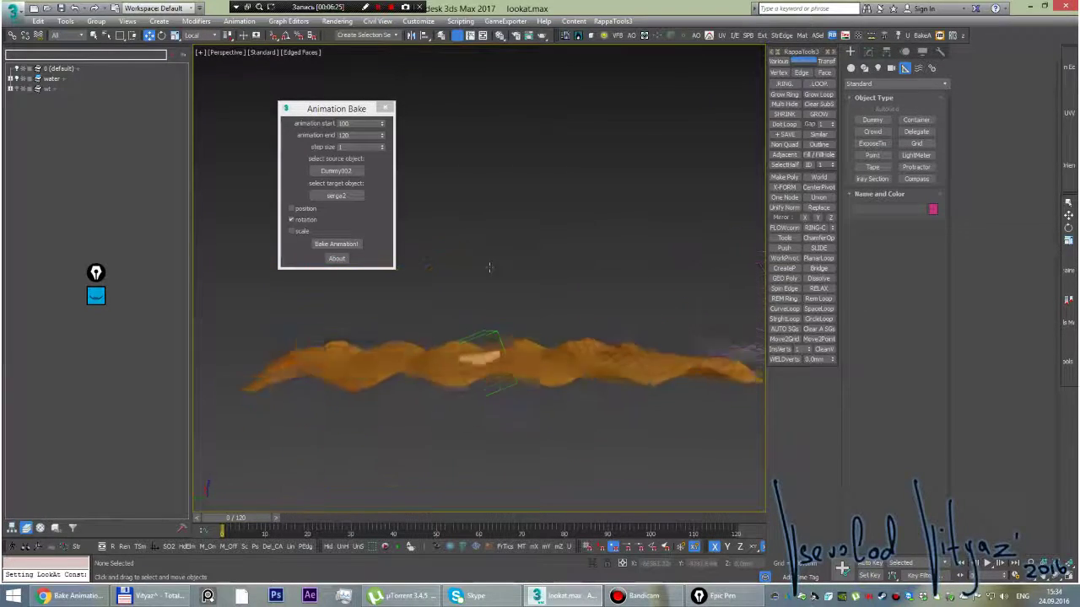
- Set Box007 as the Animation Bake source and Dummy001 as the target
click(336, 194)
click(441, 401)
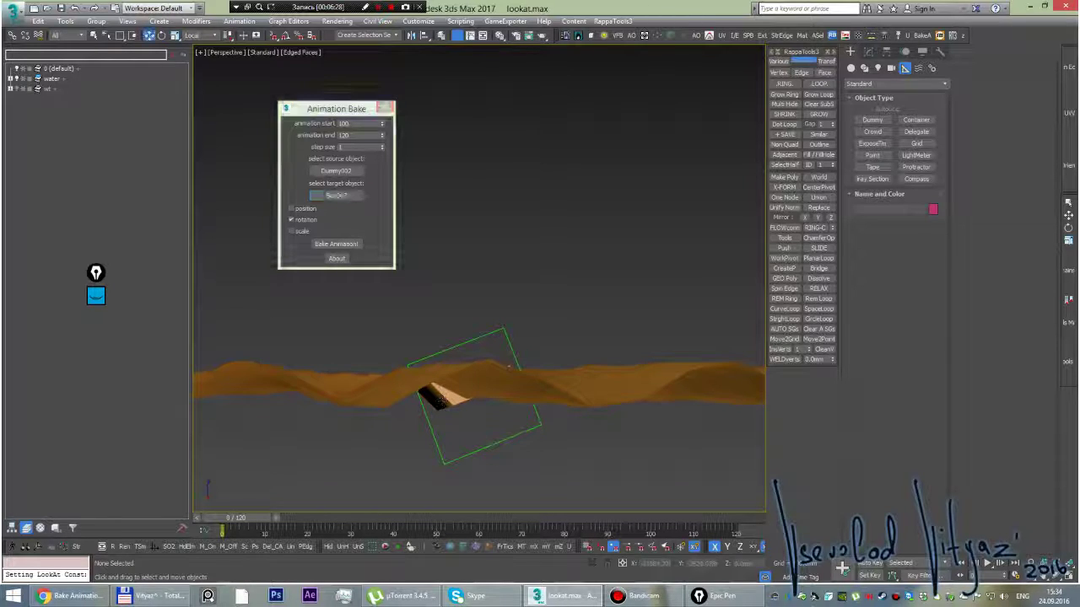
click(336, 170)
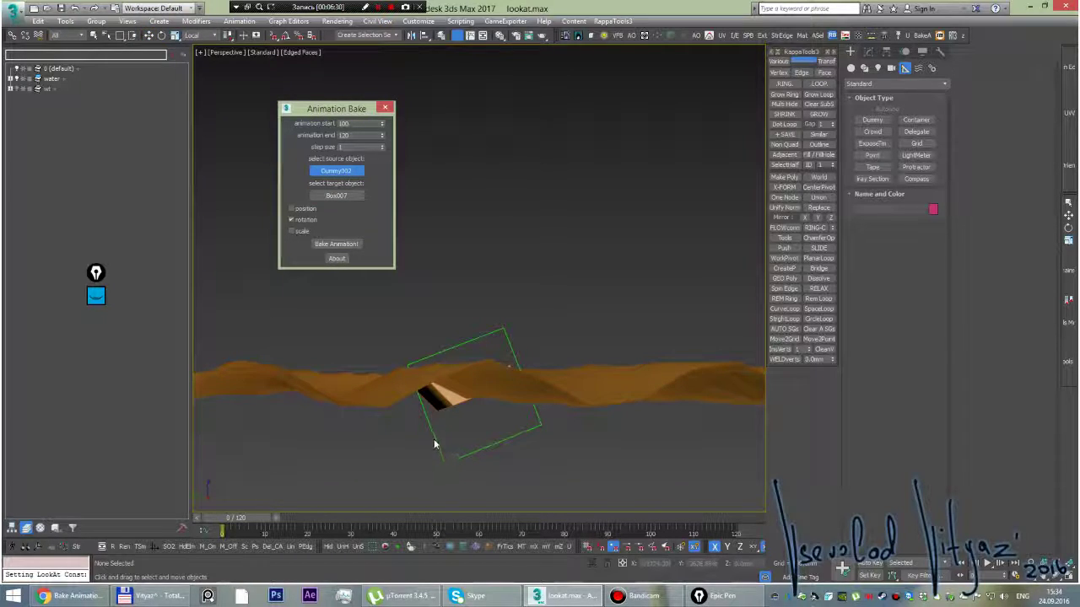
click(488, 402)
click(345, 196)
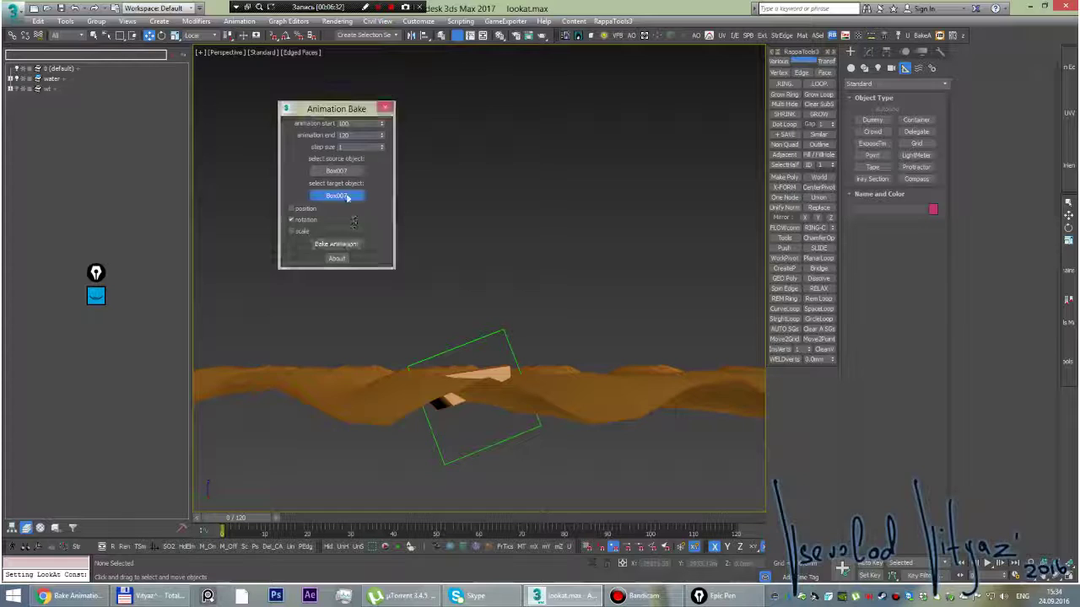
click(450, 456)
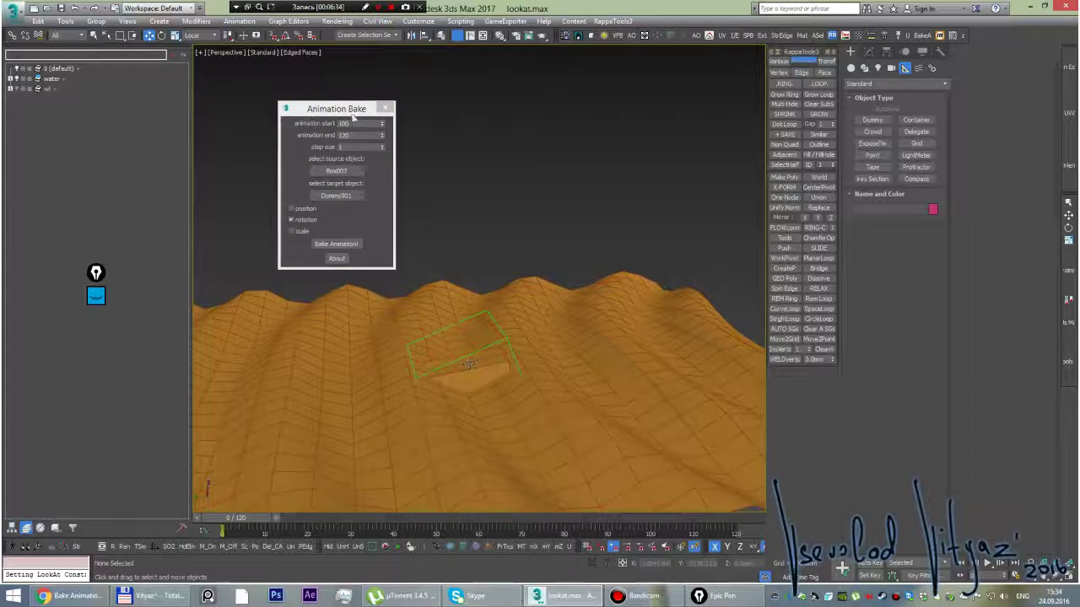
- Bake Box007's rotation onto the dummy and scrub to frame 47 to check it
click(341, 246)
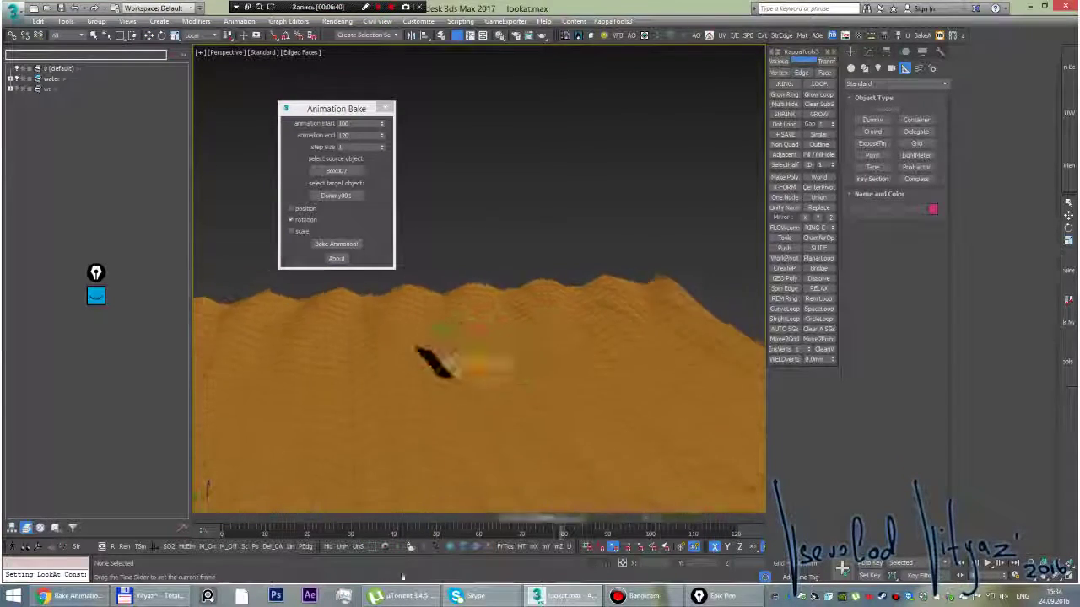
key(w)
scroll(411, 237, down, 5)
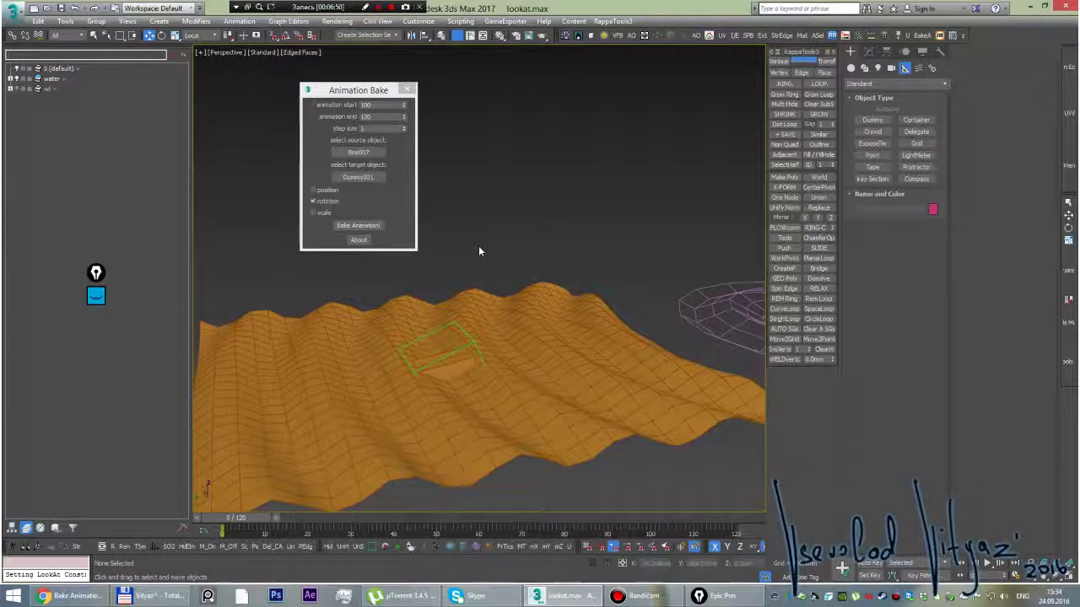
mouse_move(269, 518)
mouse_down()
mouse_move(449, 517)
mouse_move(177, 520)
mouse_up()
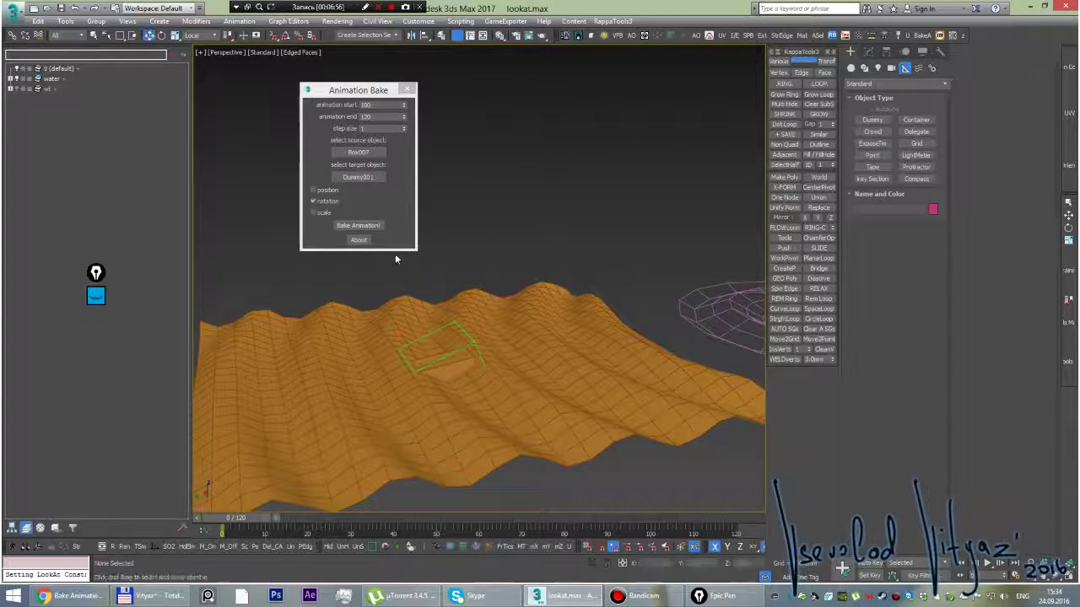
- Include position in the bake and scrub to frame 23 to review the motion
click(326, 190)
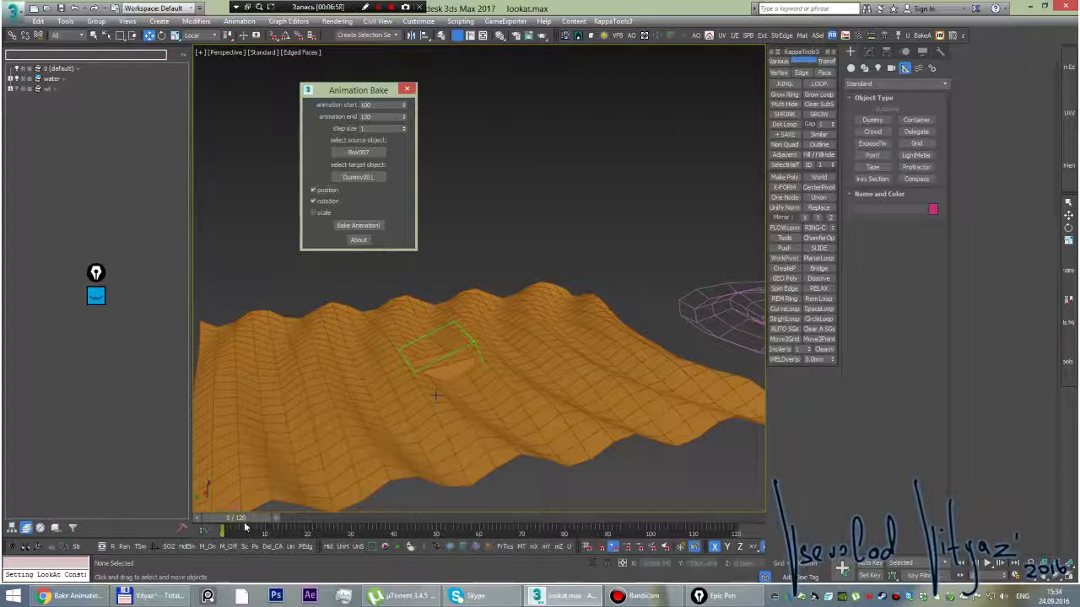
mouse_move(223, 523)
mouse_down()
mouse_move(347, 529)
mouse_move(142, 513)
mouse_up()
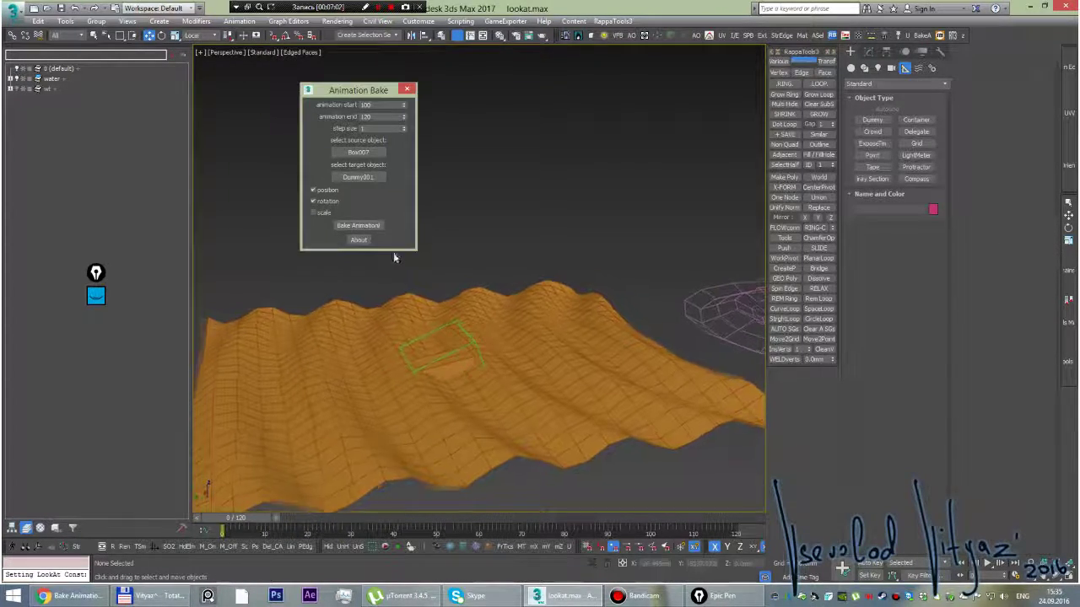
alt+middle_drag(414, 251, 333, 169)
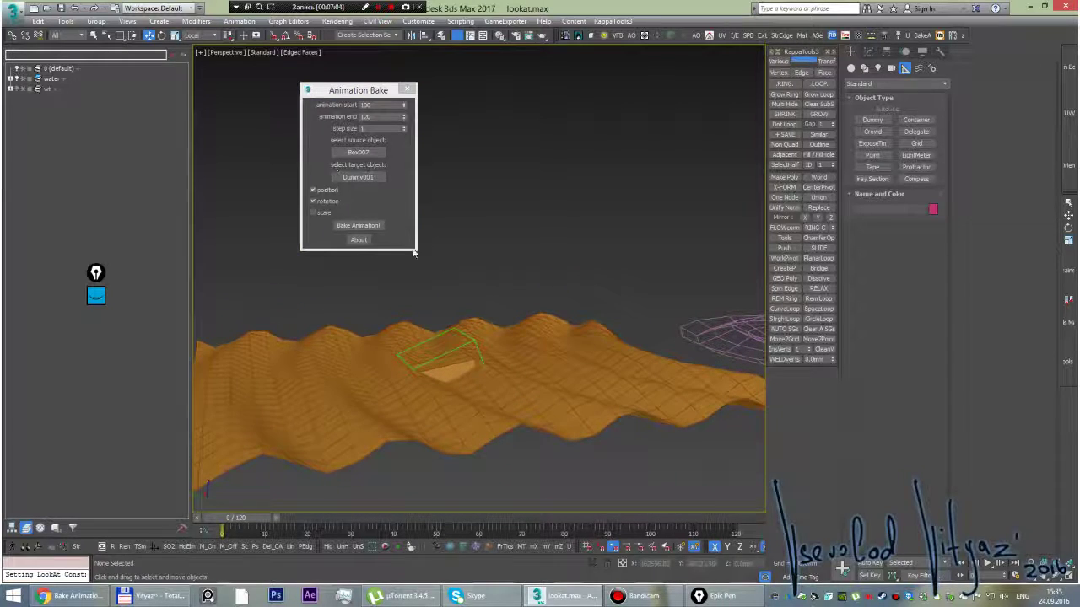
mouse_move(413, 252)
alt+middle_down()
mouse_move(483, 283)
mouse_move(509, 255)
alt+middle_up()
- Re-pick Box007 as the bake source and Dummy001 as the bake target
click(358, 151)
alt+middle_drag(452, 353, 432, 396)
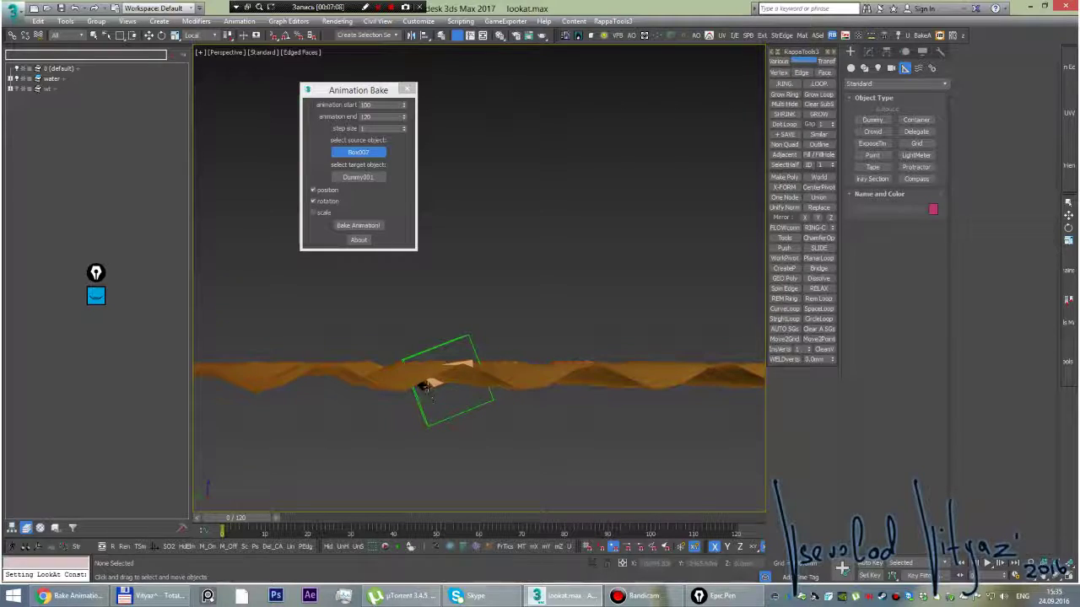
click(431, 388)
click(357, 177)
click(463, 383)
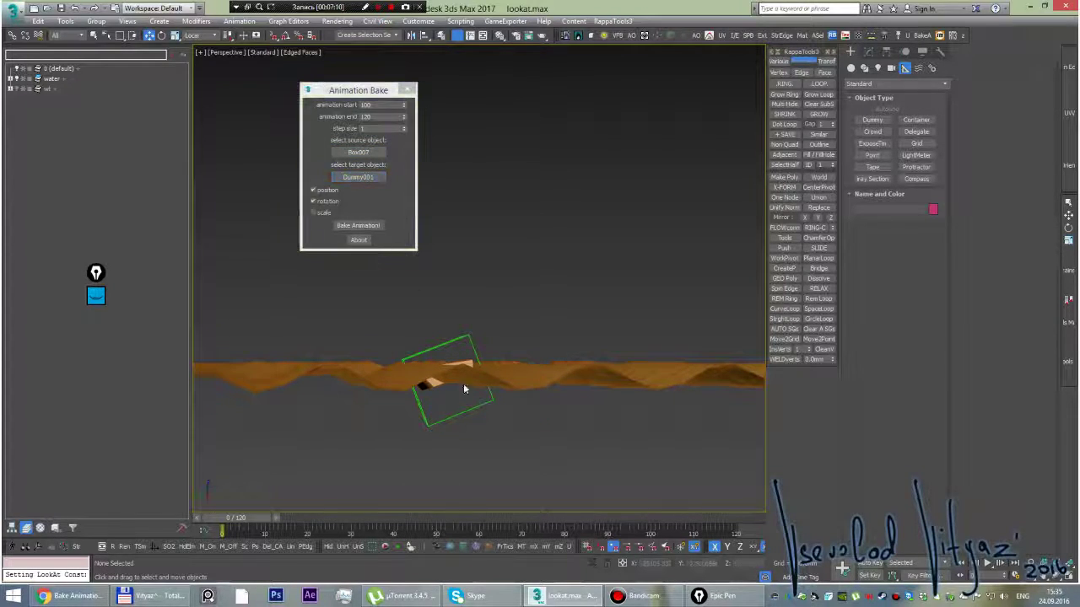
alt+middle_drag(463, 383, 453, 218)
- Reset the start frame to 0, keep rotation checked, bake, and return to frame 0
right_click(405, 106)
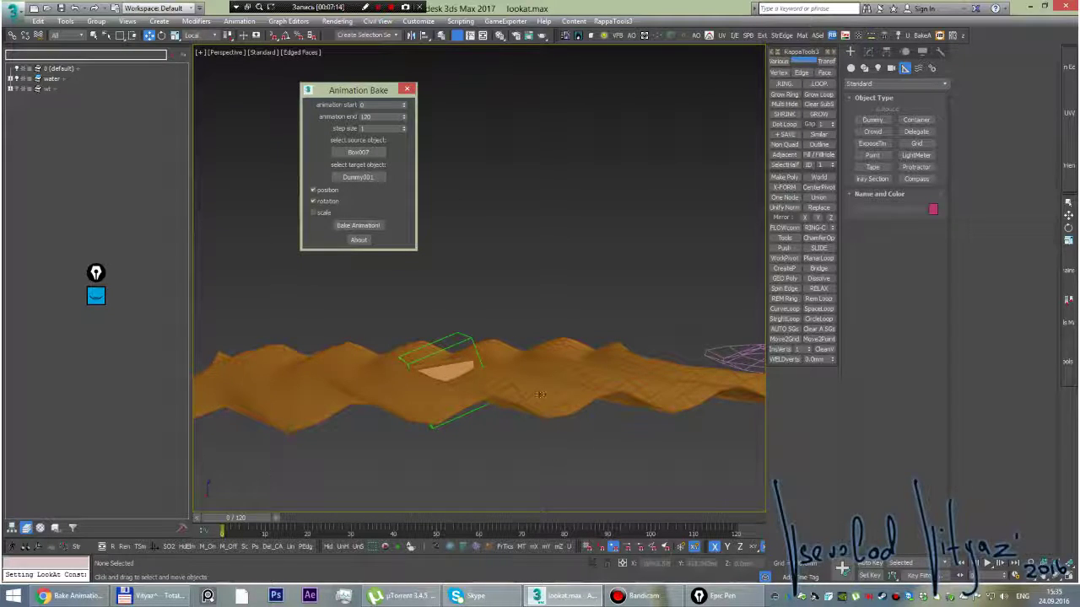
alt+middle_drag(519, 322, 520, 305)
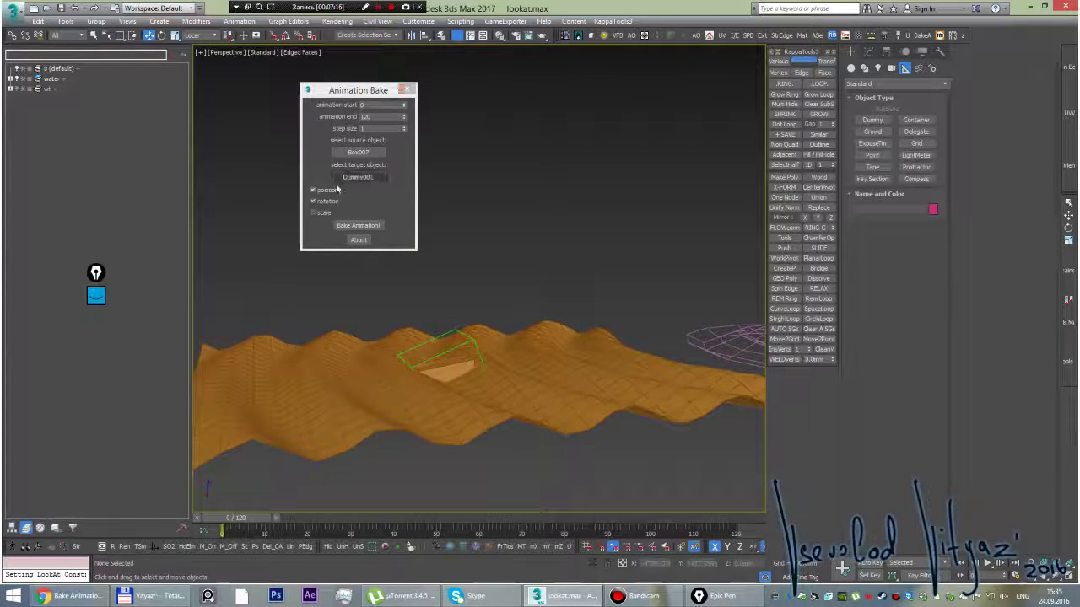
click(314, 202)
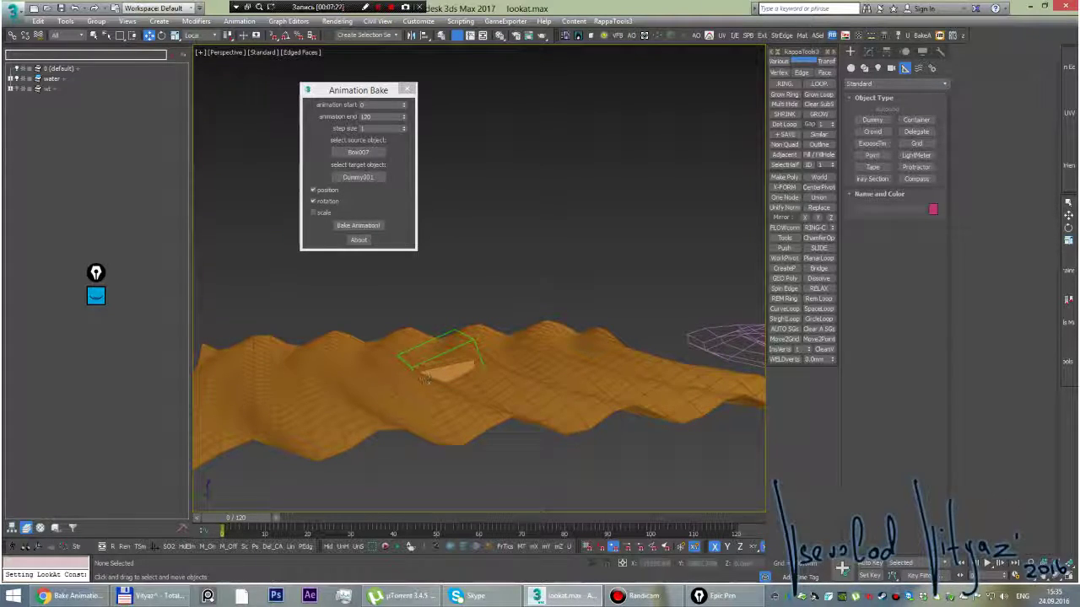
click(357, 225)
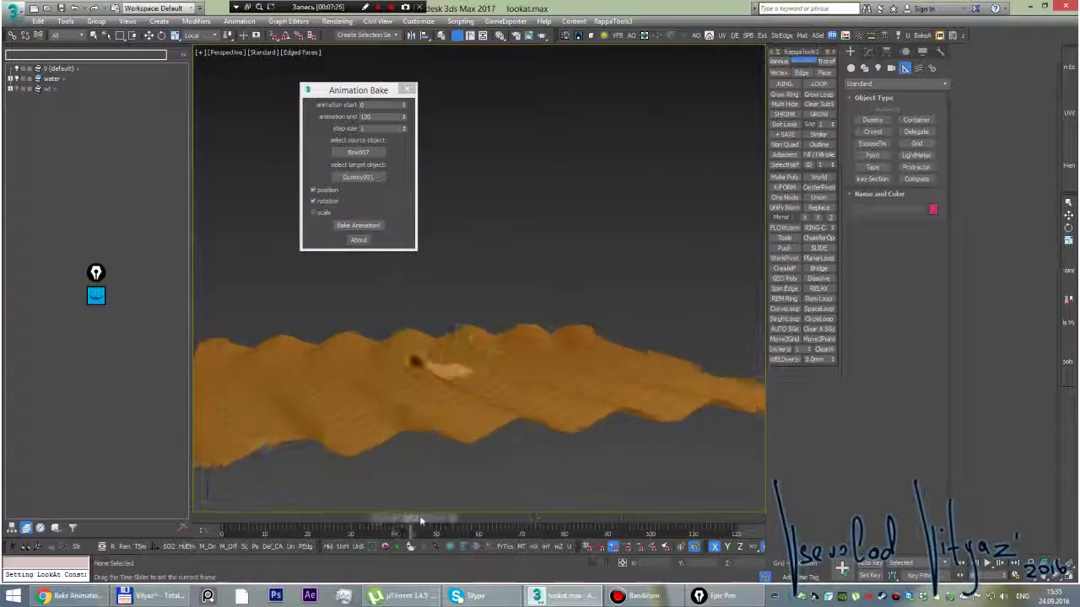
drag(679, 518, 207, 518)
- Select Box007 and inspect its transform controllers in the Motion panel
click(437, 371)
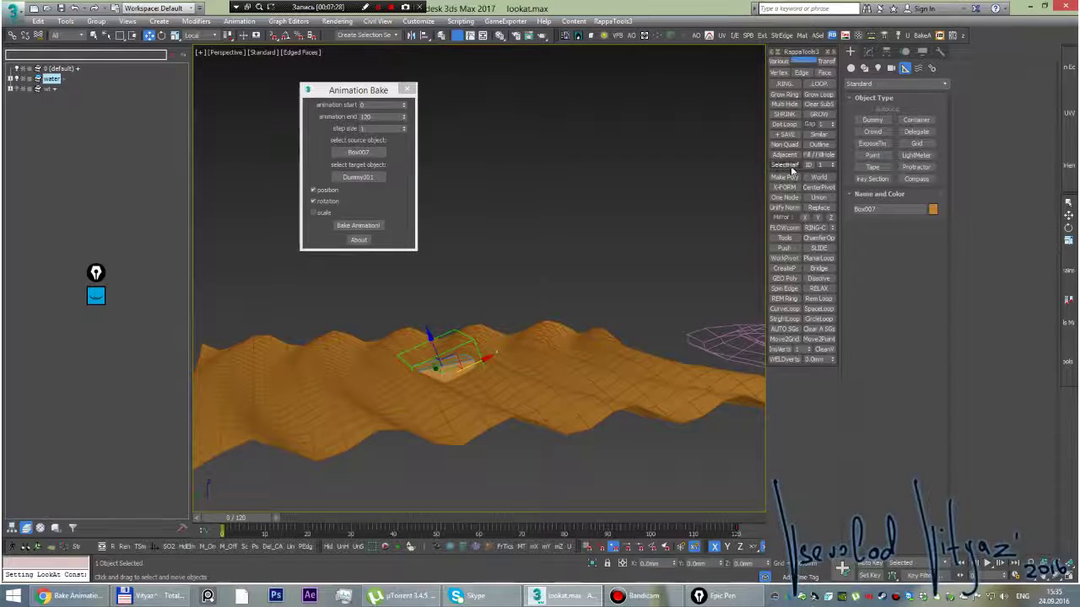
click(869, 52)
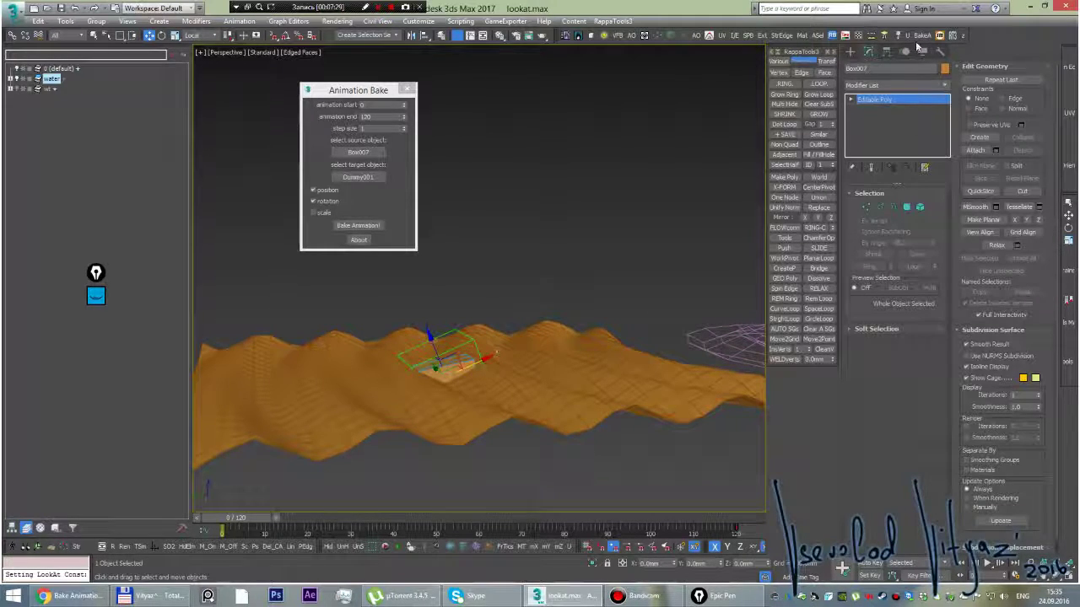
click(906, 50)
click(882, 175)
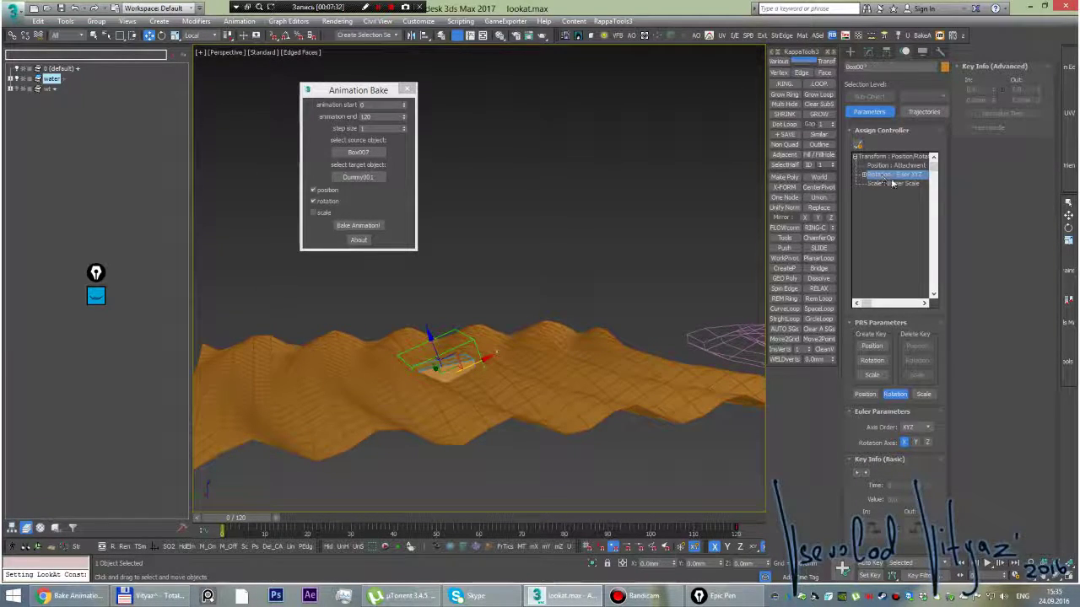
click(889, 157)
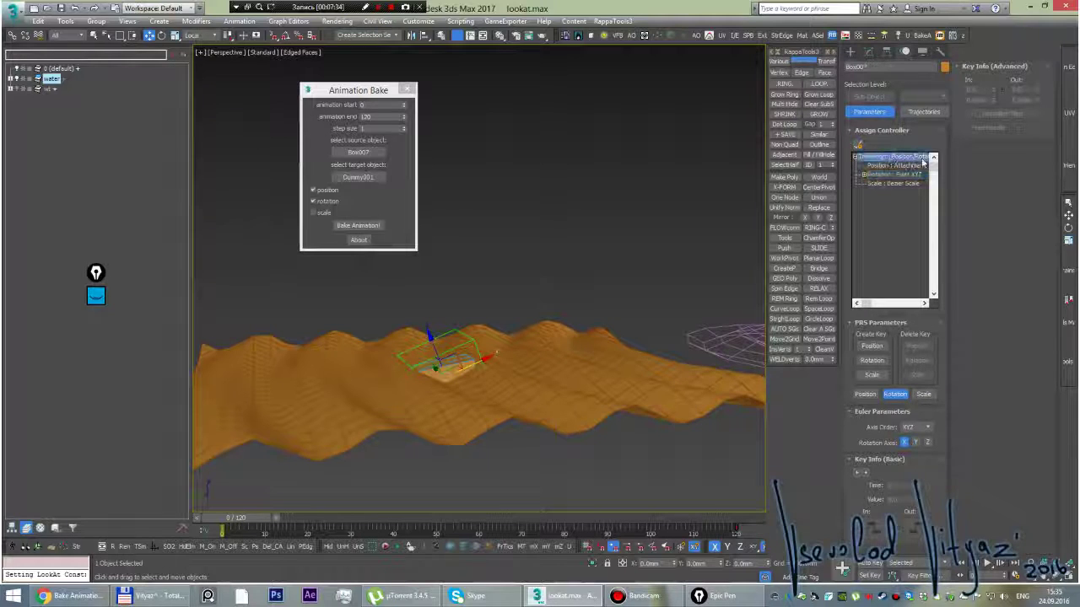
click(858, 144)
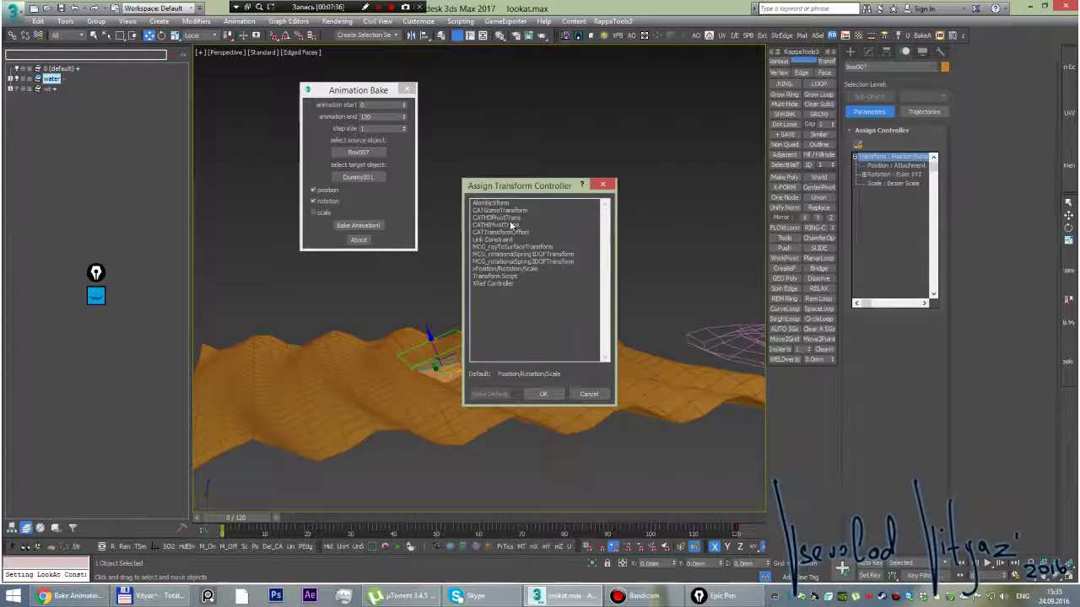
key(Escape)
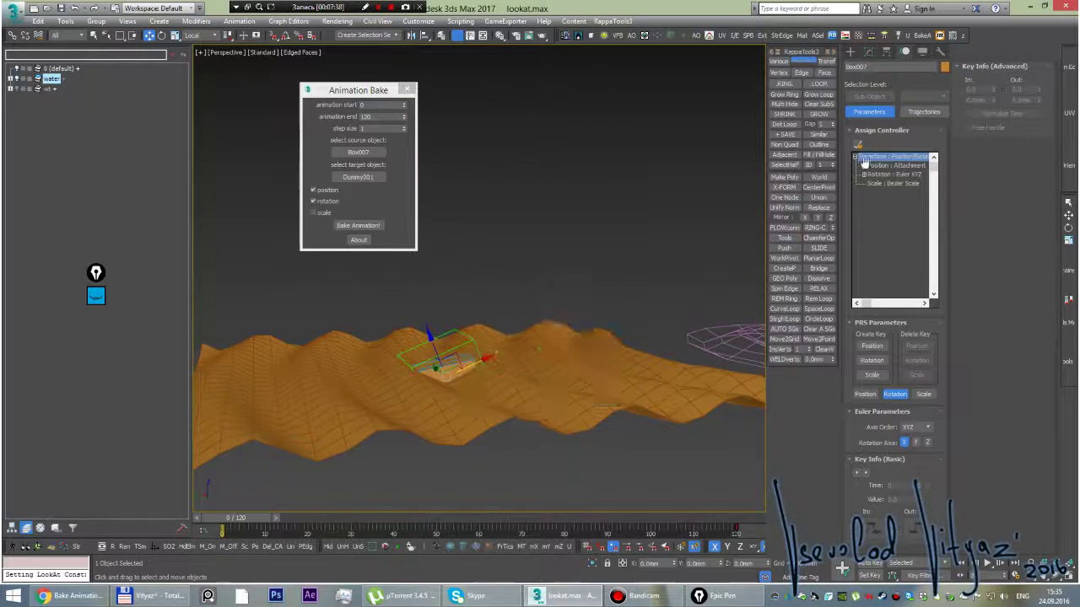
- Assign the Position track a Bezier Position, then a Position XYZ controller
click(886, 166)
click(858, 144)
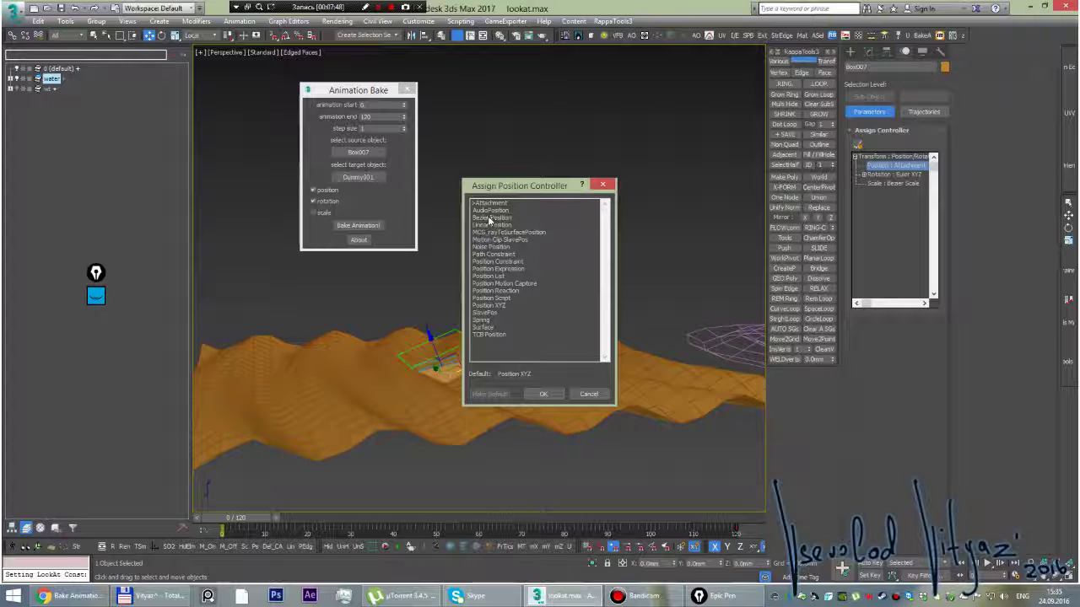
double_click(490, 219)
click(858, 145)
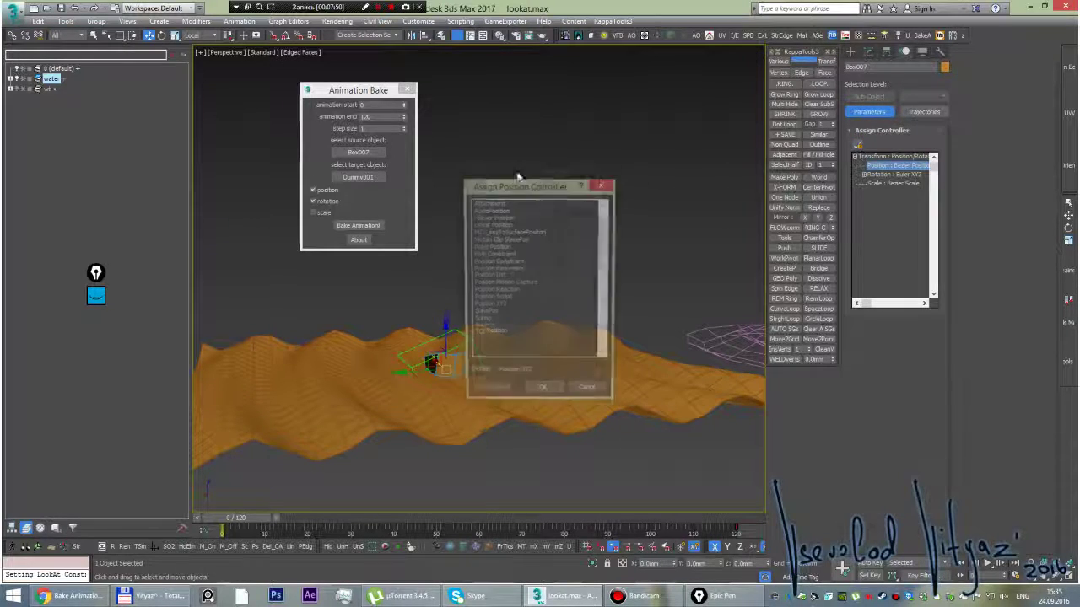
double_click(488, 305)
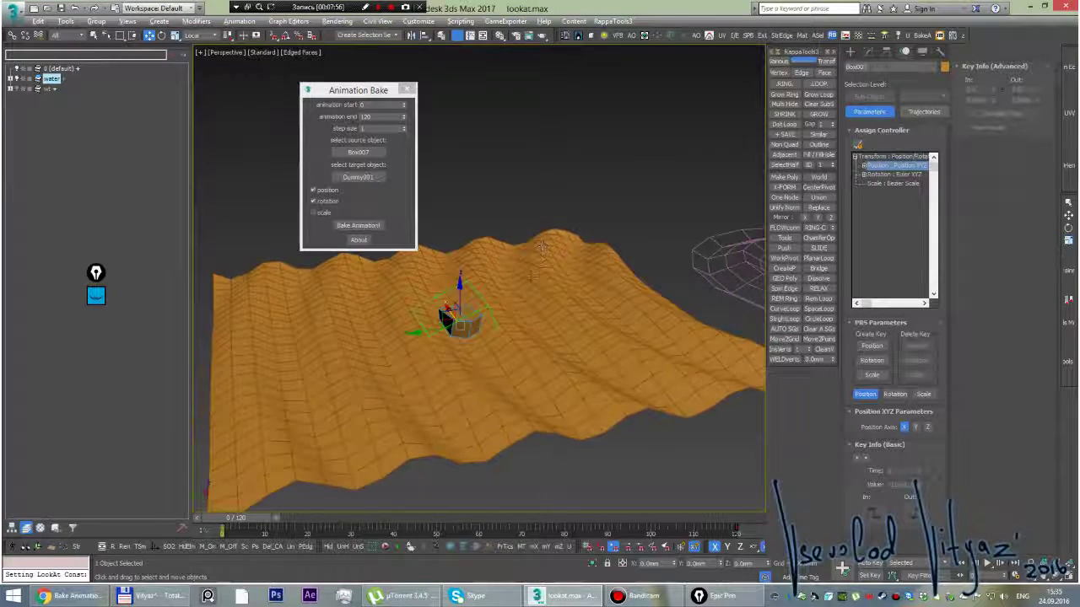
- Align Box007 back onto the water surface
alt+middle_drag(470, 296, 471, 337)
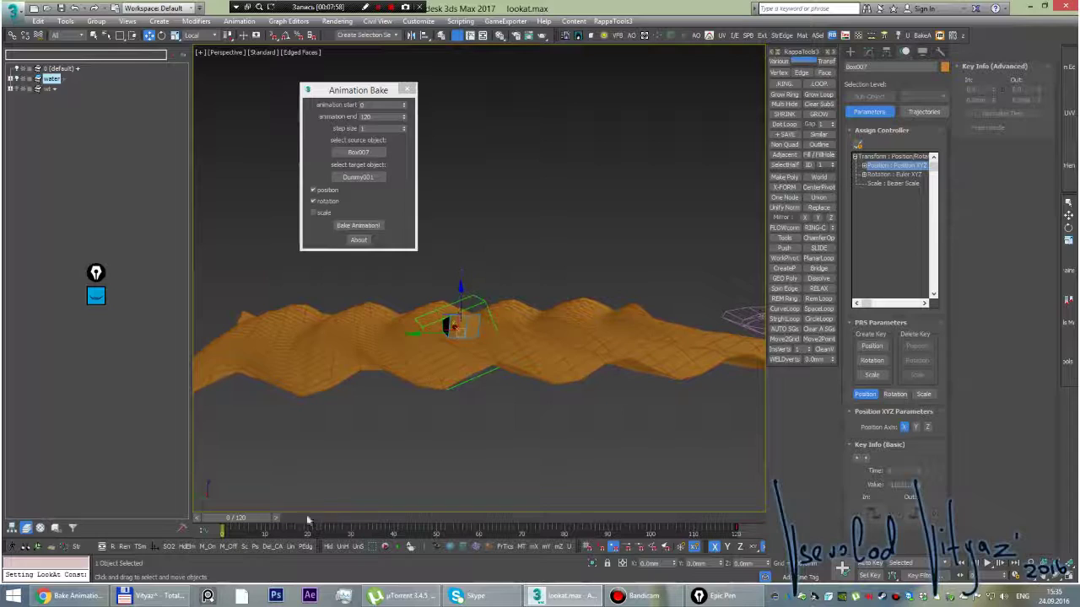
key(alt+a)
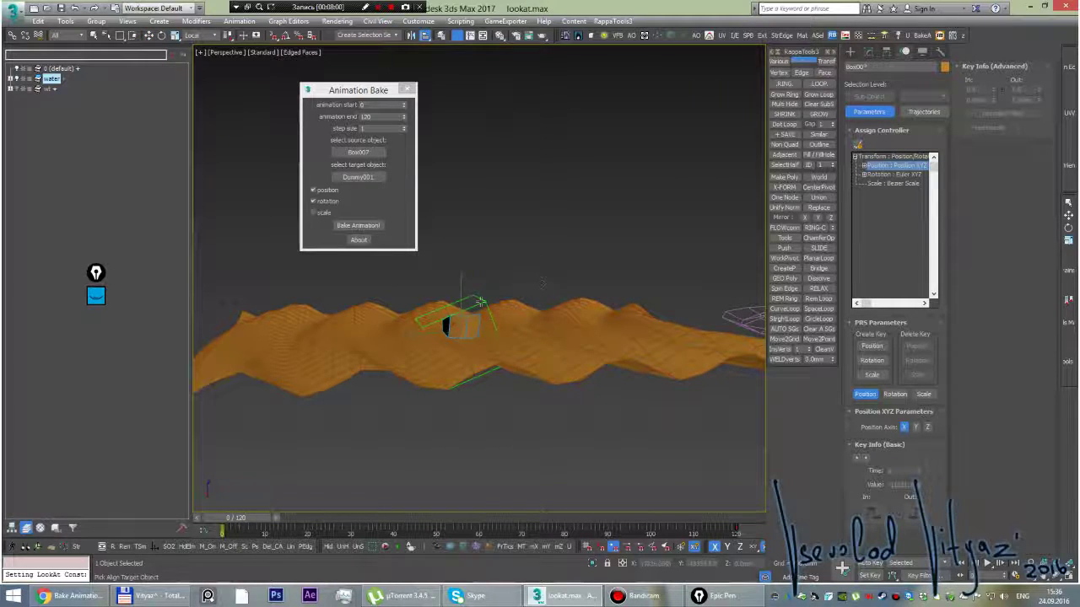
click(479, 304)
click(521, 302)
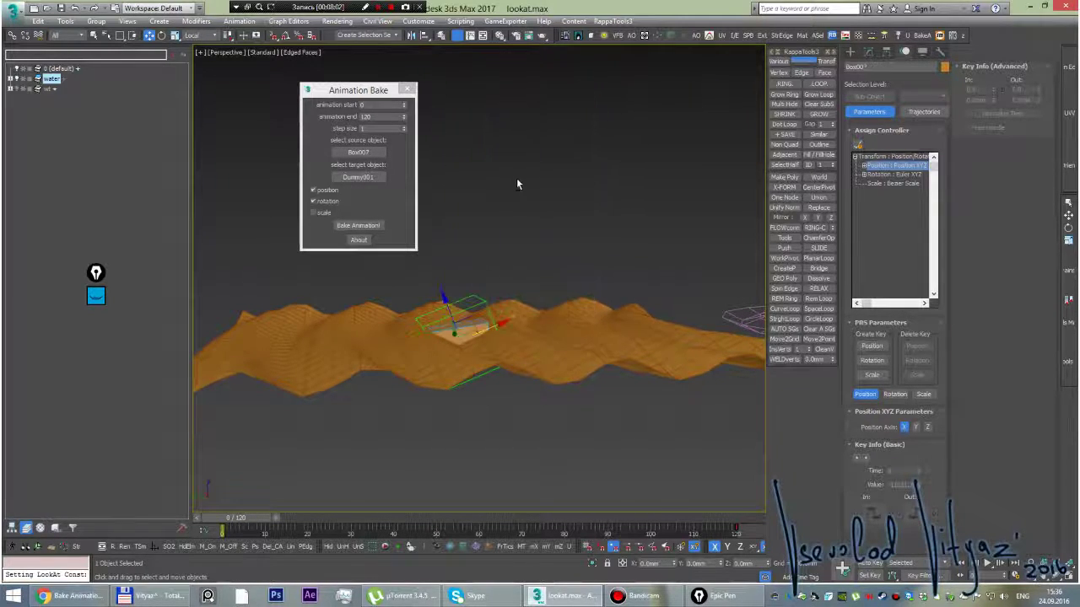
mouse_move(474, 183)
alt+middle_down()
mouse_move(470, 166)
mouse_move(467, 186)
alt+middle_up()
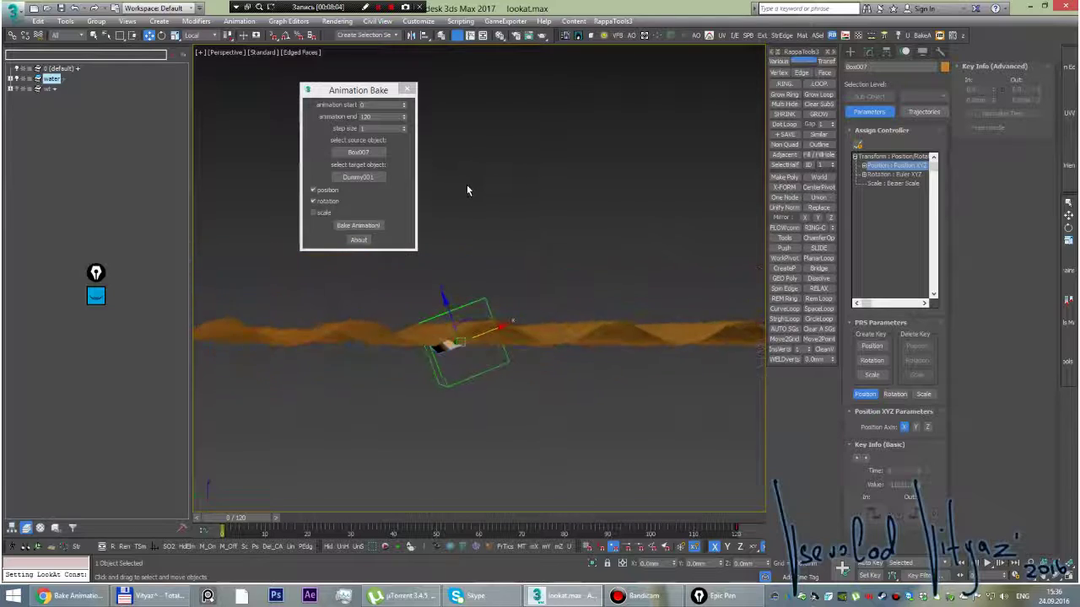
- Bake from source Dummy001 onto target Box007 in Animation Bake
click(342, 155)
click(438, 362)
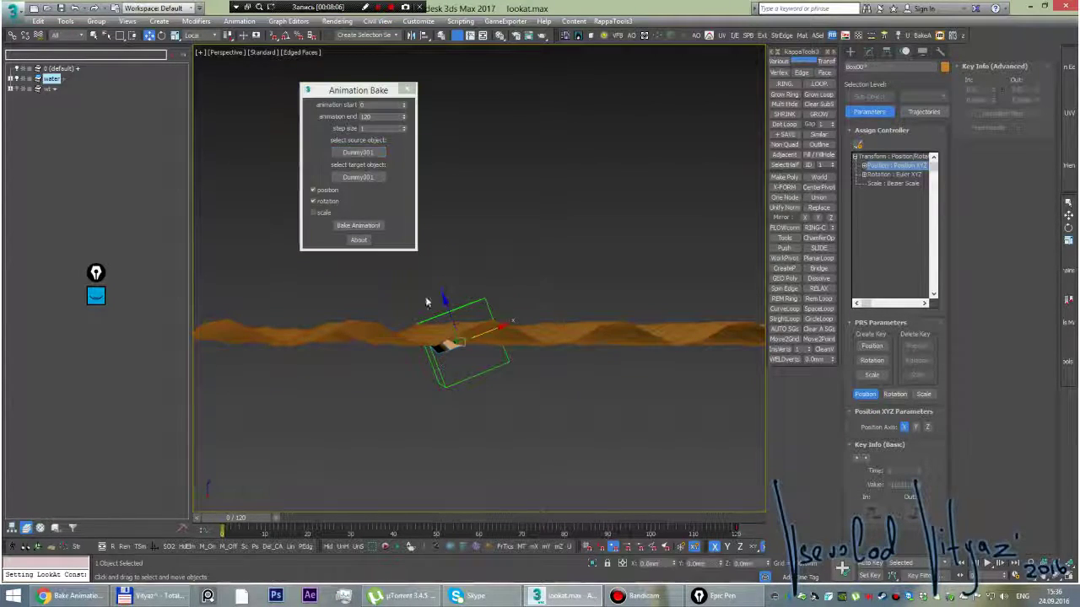
click(361, 178)
click(450, 352)
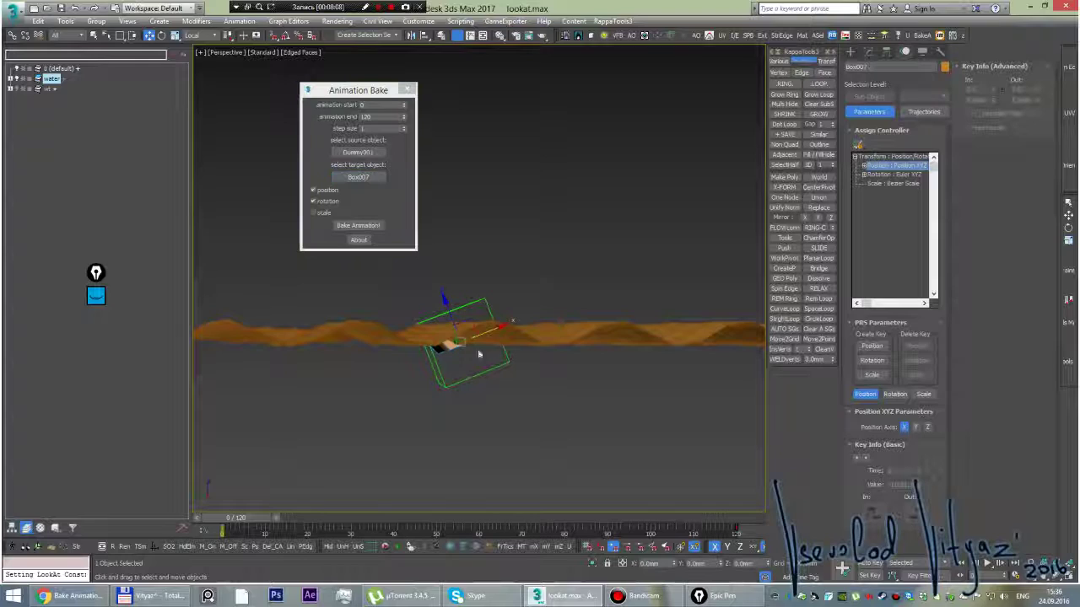
alt+middle_drag(480, 355, 467, 233)
click(352, 224)
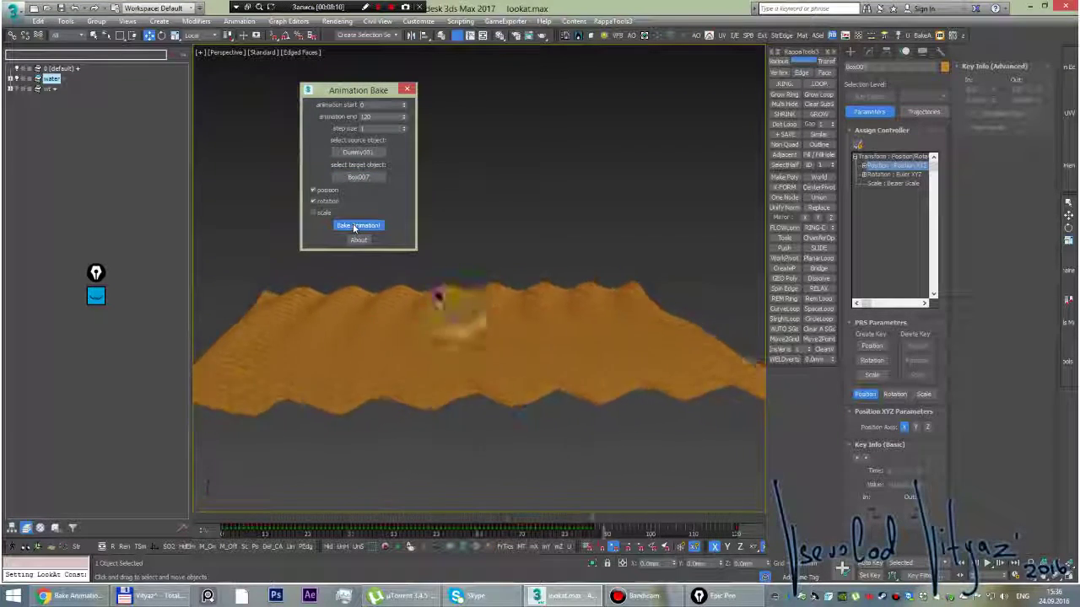
- Scrub to about frame 45 to check the box's motion, then deselect everything
drag(712, 517, 317, 509)
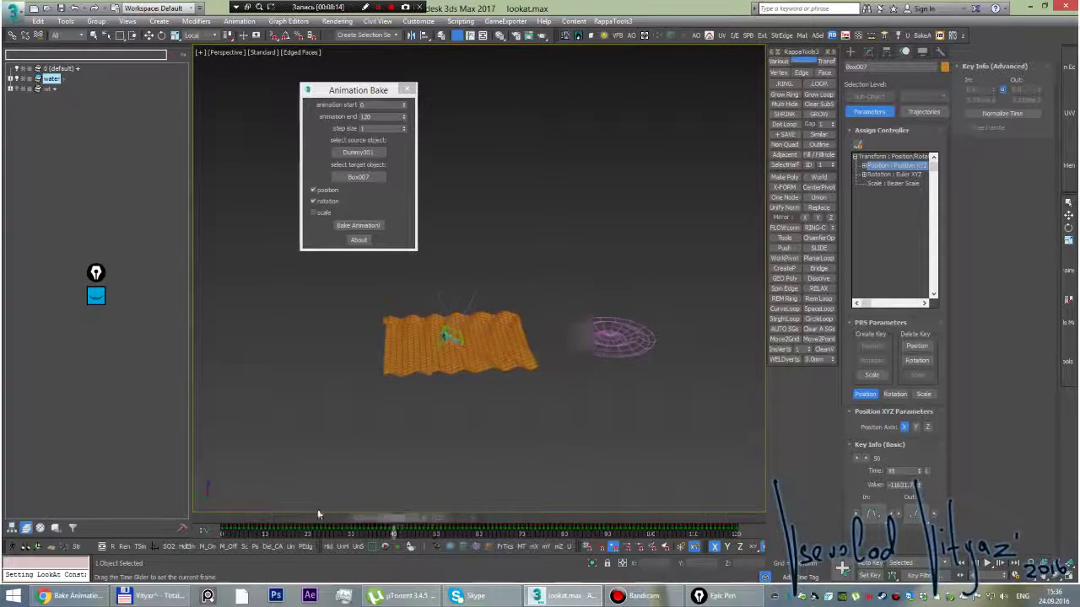
key(w)
scroll(393, 320, up, 4)
middle_drag(542, 276, 504, 226)
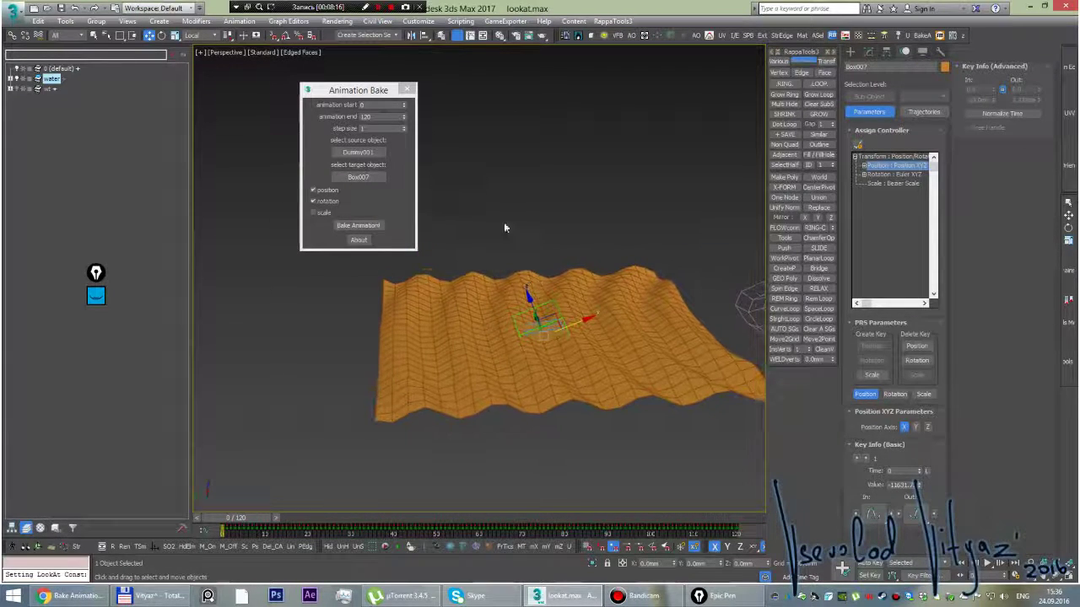
click(498, 211)
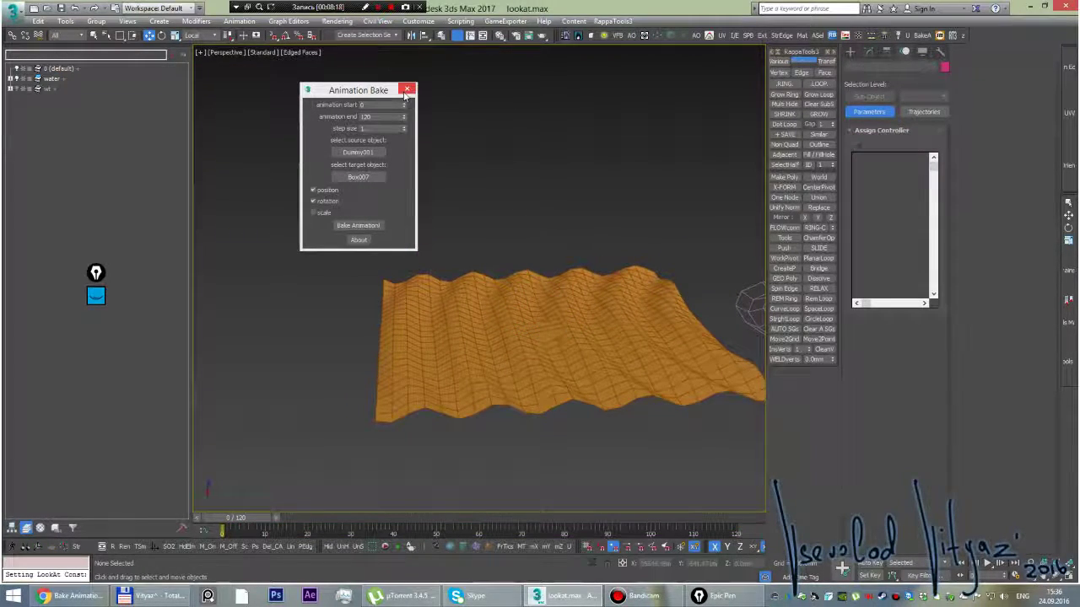
- Close Animation Bake and scrub to frames 40 and 81 to review the box riding the waves
click(407, 89)
mouse_move(506, 237)
alt+middle_down()
mouse_move(458, 294)
mouse_move(460, 270)
mouse_move(472, 323)
mouse_move(581, 396)
alt+middle_up()
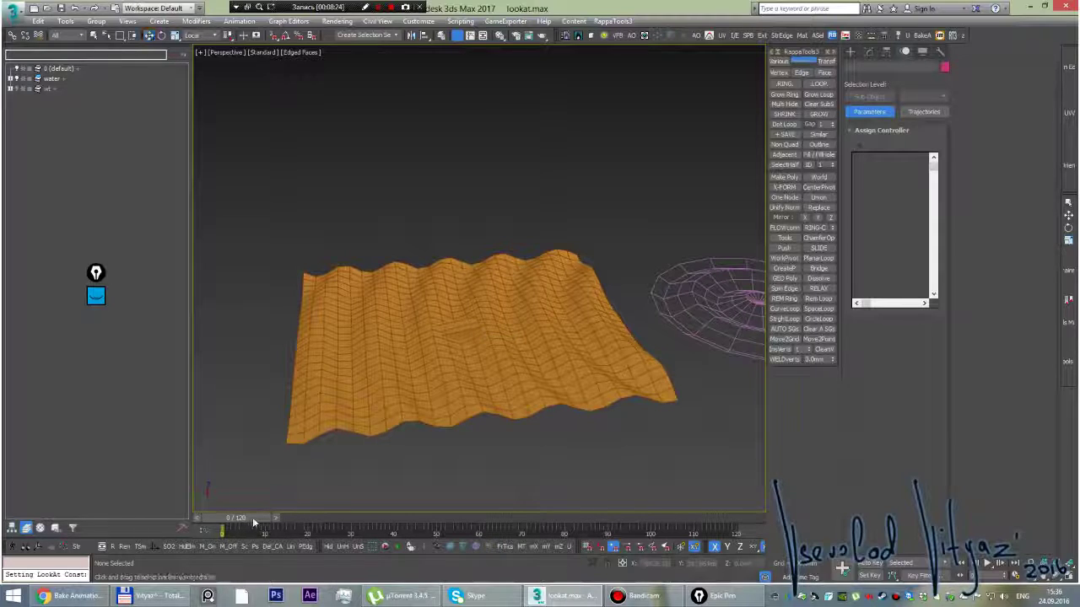
drag(253, 517, 553, 531)
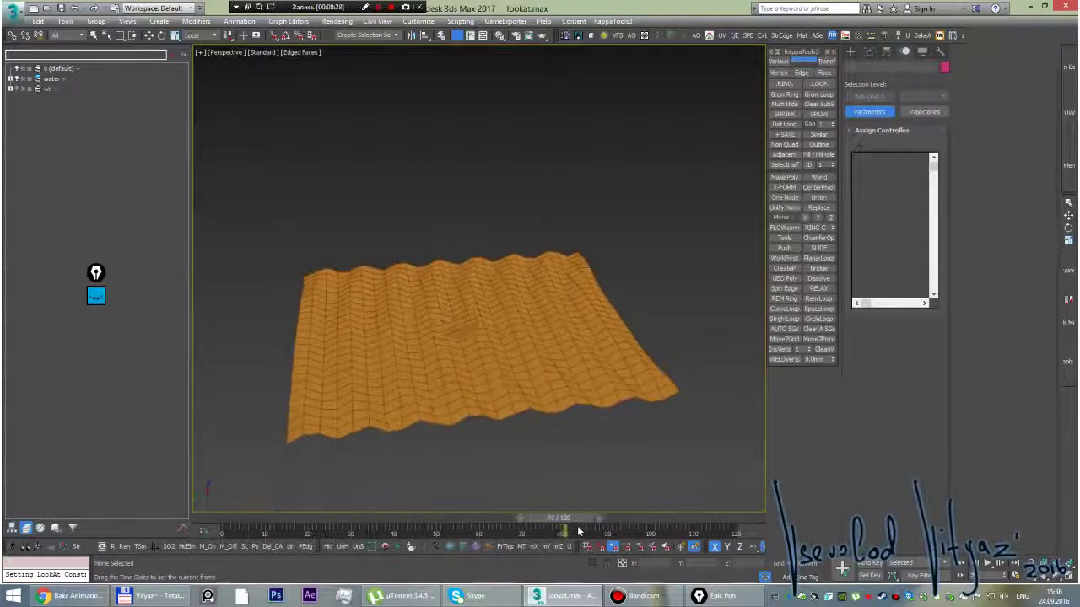
mouse_move(553, 531)
mouse_down()
mouse_move(674, 525)
mouse_move(175, 547)
mouse_up()
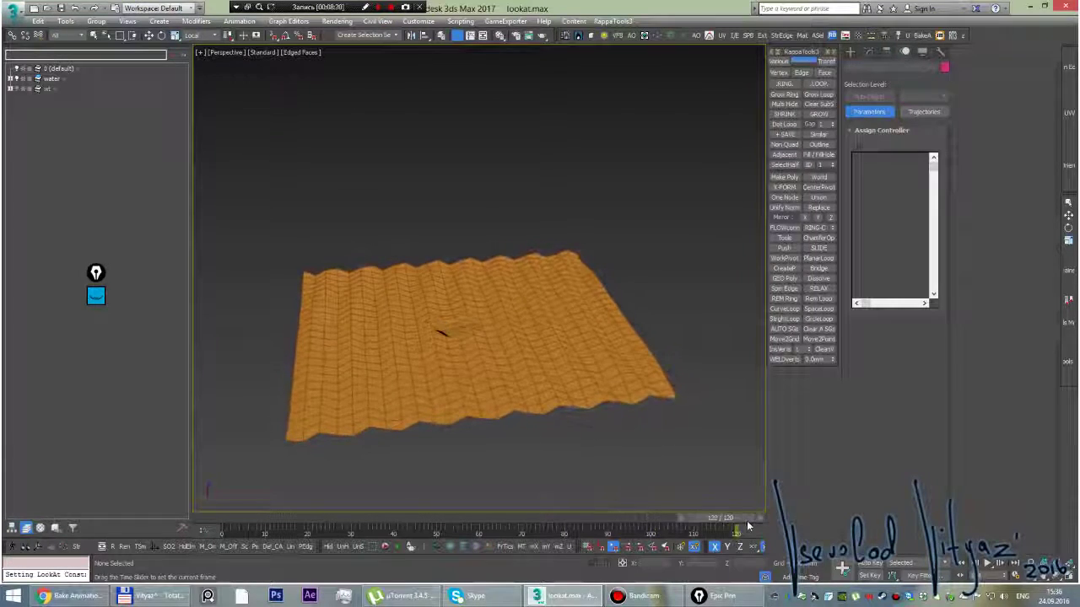